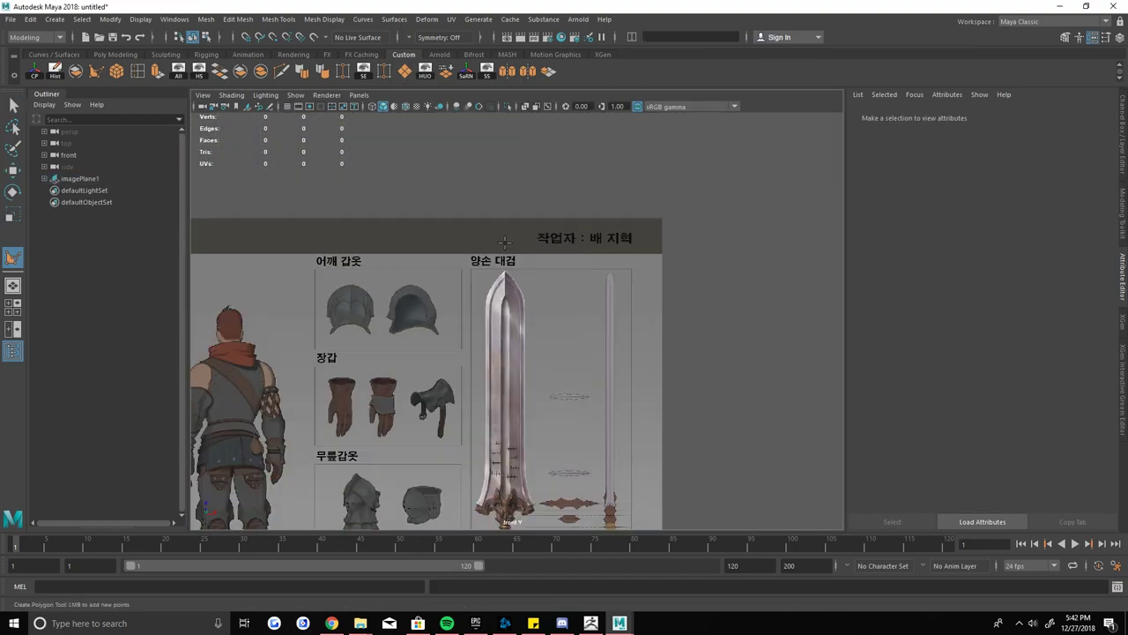
# - Draw a polygon plane over the left half of the blade in the front view
pyautogui.scroll(4, 504, 241)
pyautogui.scroll(3, 430, 179)
pyautogui.keyDown('alt'); pyautogui.moveTo(401, 208); pyautogui.dragTo(415, 124, button='middle'); pyautogui.keyUp('alt')
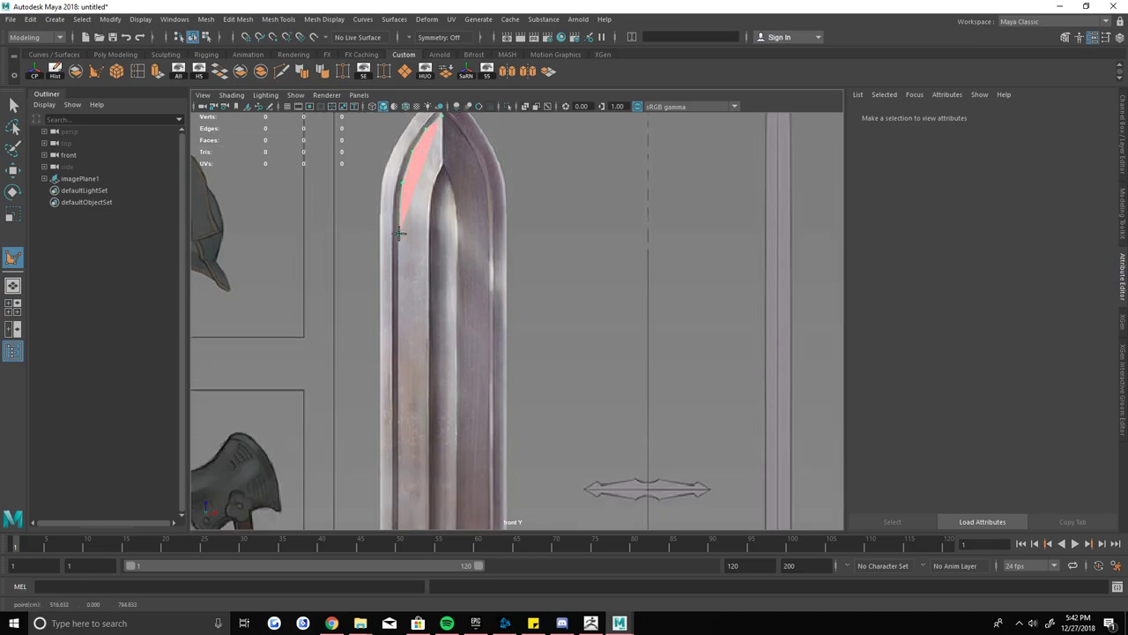
pyautogui.scroll(-3, 415, 264)
pyautogui.keyDown('alt'); pyautogui.moveTo(423, 176); pyautogui.dragTo(460, 266, button='middle'); pyautogui.keyUp('alt')
pyautogui.moveTo(460, 267); pyautogui.dragTo(419, 283)
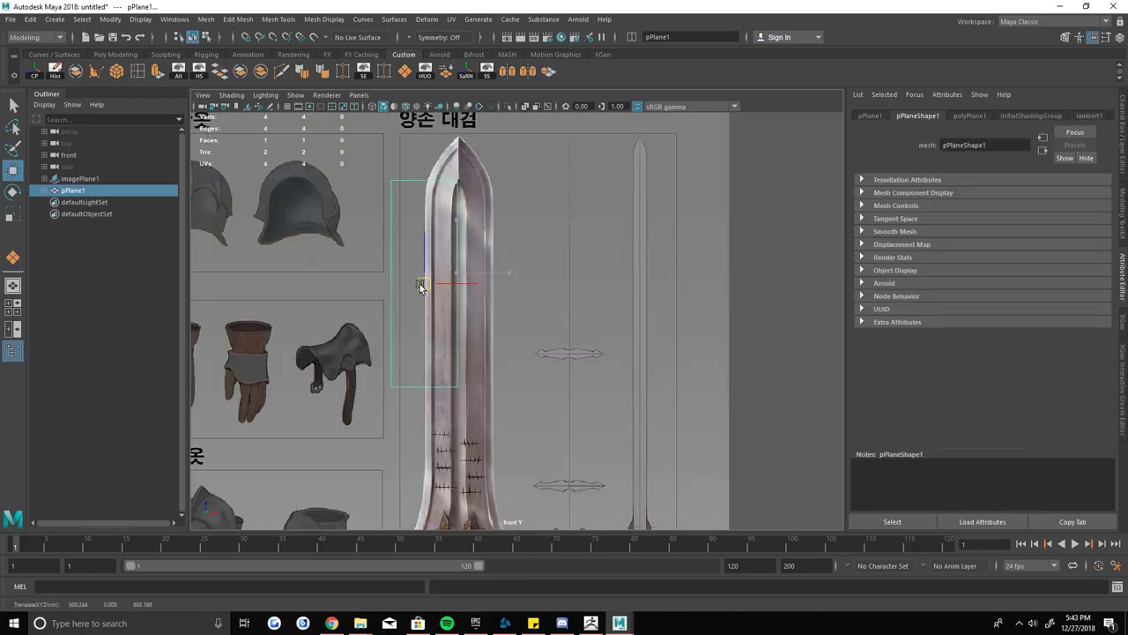
pyautogui.moveTo(420, 284)
pyautogui.keyDown('alt'); pyautogui.mouseDown(button='middle')
pyautogui.moveTo(448, 259)
pyautogui.moveTo(403, 385)
pyautogui.mouseUp(button='middle'); pyautogui.keyUp('alt')
pyautogui.press('q')
# - Add edge loops down the plane and pull a corner vertex up to the blade tip
pyautogui.click(278, 71)
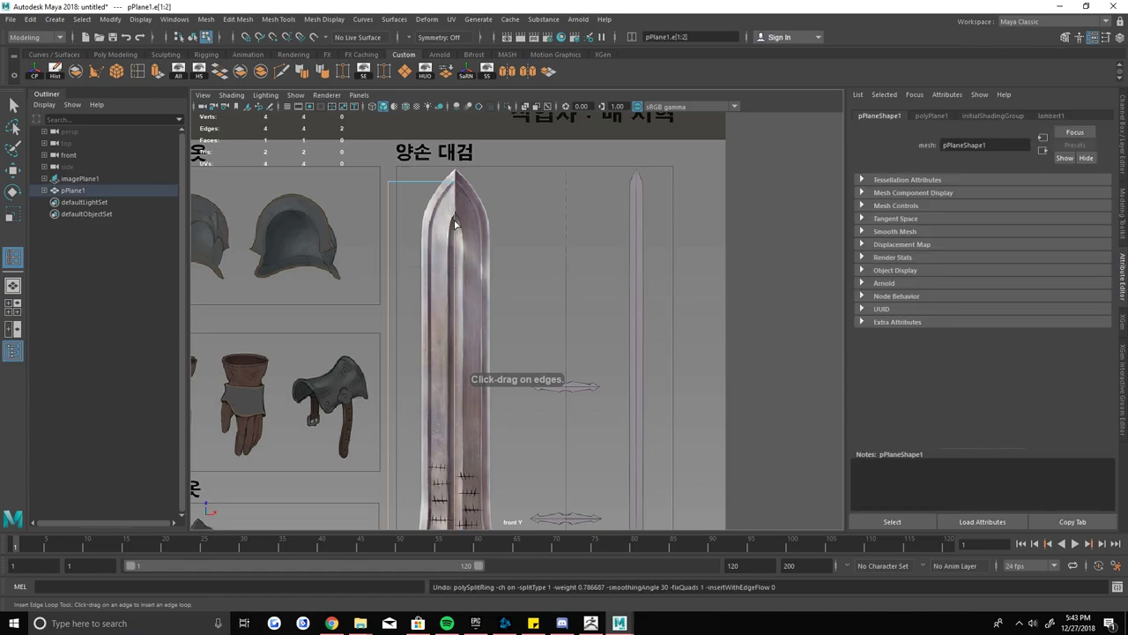
pyautogui.click(439, 202)
pyautogui.scroll(3, 440, 201)
pyautogui.moveTo(444, 181); pyautogui.dragTo(393, 209)
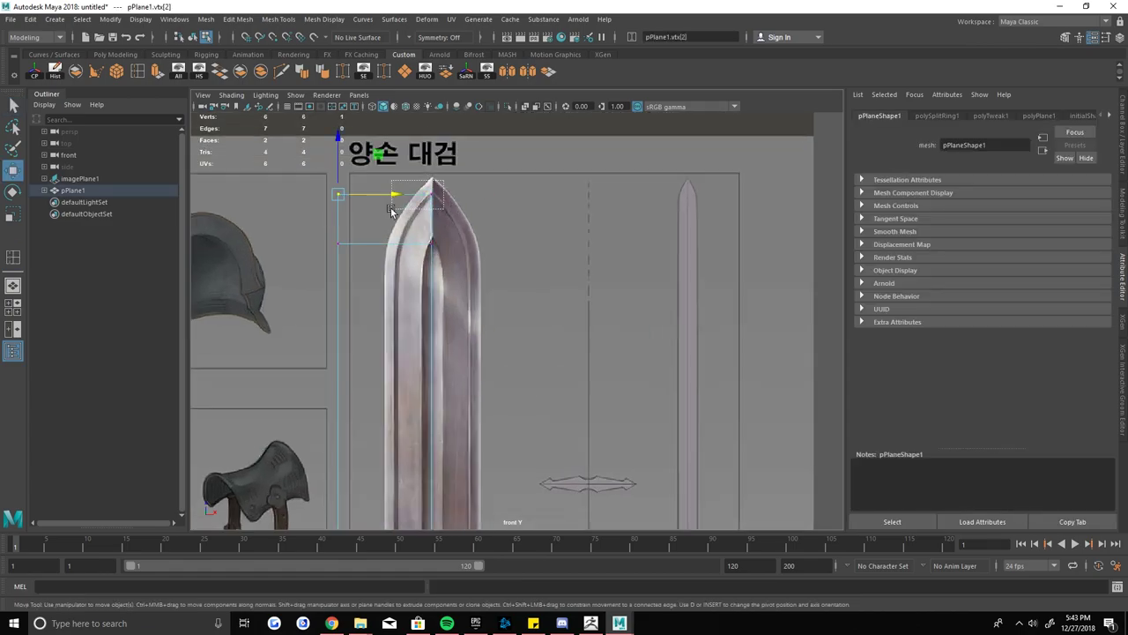
pyautogui.moveTo(331, 221)
pyautogui.keyDown('alt'); pyautogui.mouseDown(button='middle')
pyautogui.moveTo(437, 237)
pyautogui.moveTo(432, 295)
pyautogui.mouseUp(button='middle'); pyautogui.keyUp('alt')
pyautogui.click(279, 70)
pyautogui.click(443, 284)
# - Scale the left column of vertices into a vertical line and select the tip vertices
pyautogui.click(444, 244)
pyautogui.keyDown('alt'); pyautogui.moveTo(444, 243); pyautogui.dragTo(406, 343, button='middle'); pyautogui.keyUp('alt')
pyautogui.press('r')
pyautogui.moveTo(404, 341); pyautogui.dragTo(315, 350)
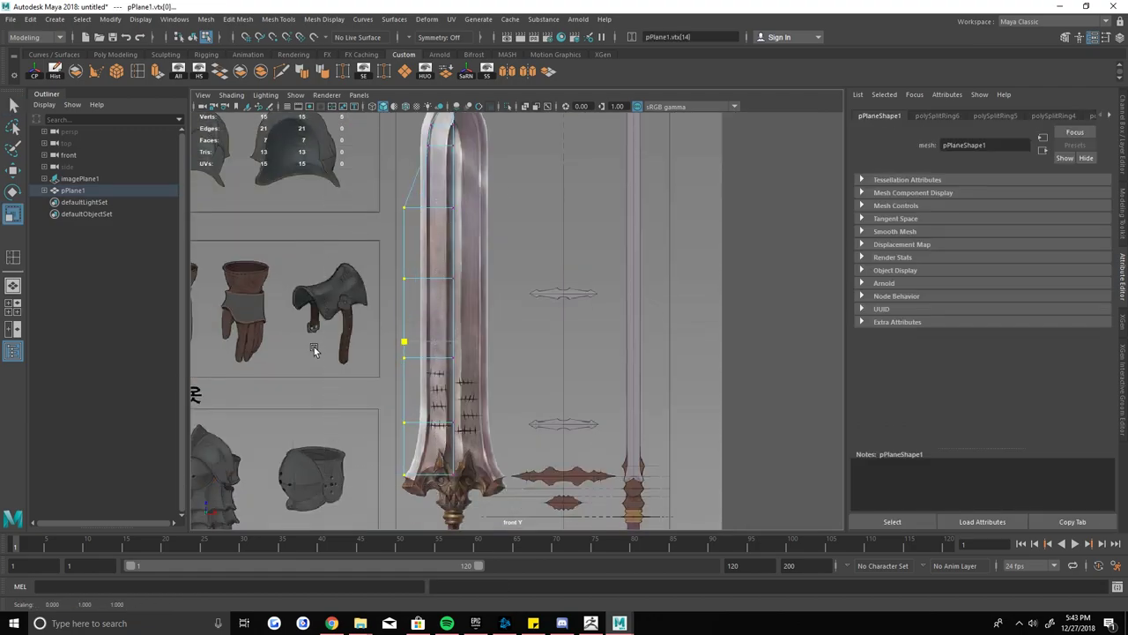
pyautogui.scroll(-3, 459, 300)
pyautogui.scroll(5, 449, 282)
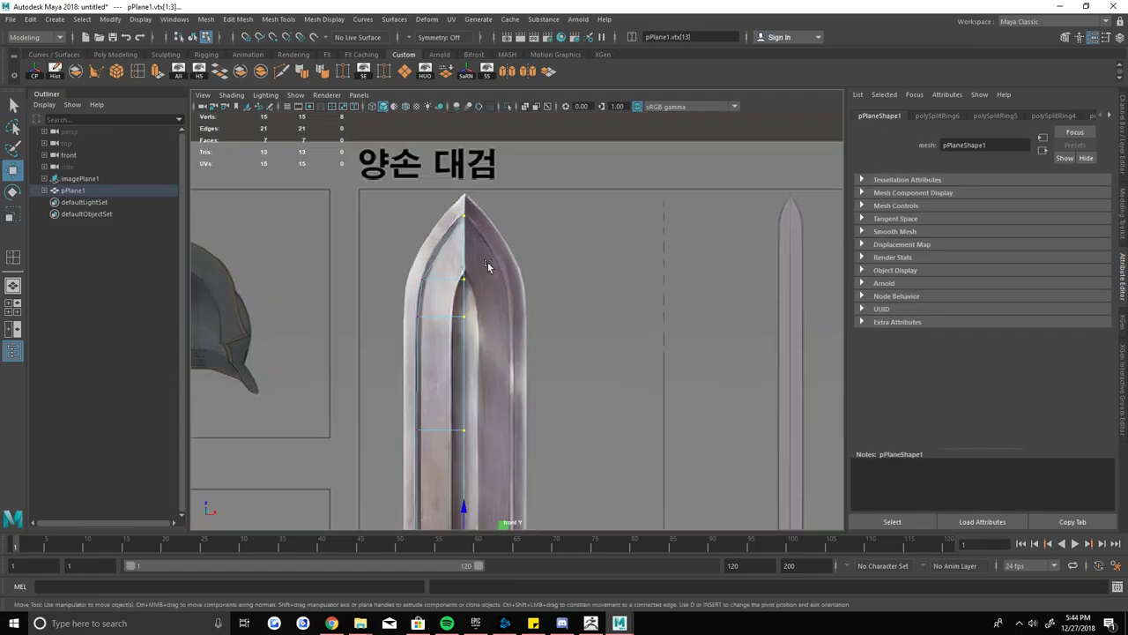
pyautogui.click(447, 280)
pyautogui.press('q')
pyautogui.keyDown('alt'); pyautogui.moveTo(432, 333); pyautogui.dragTo(425, 267, button='middle'); pyautogui.keyUp('alt')
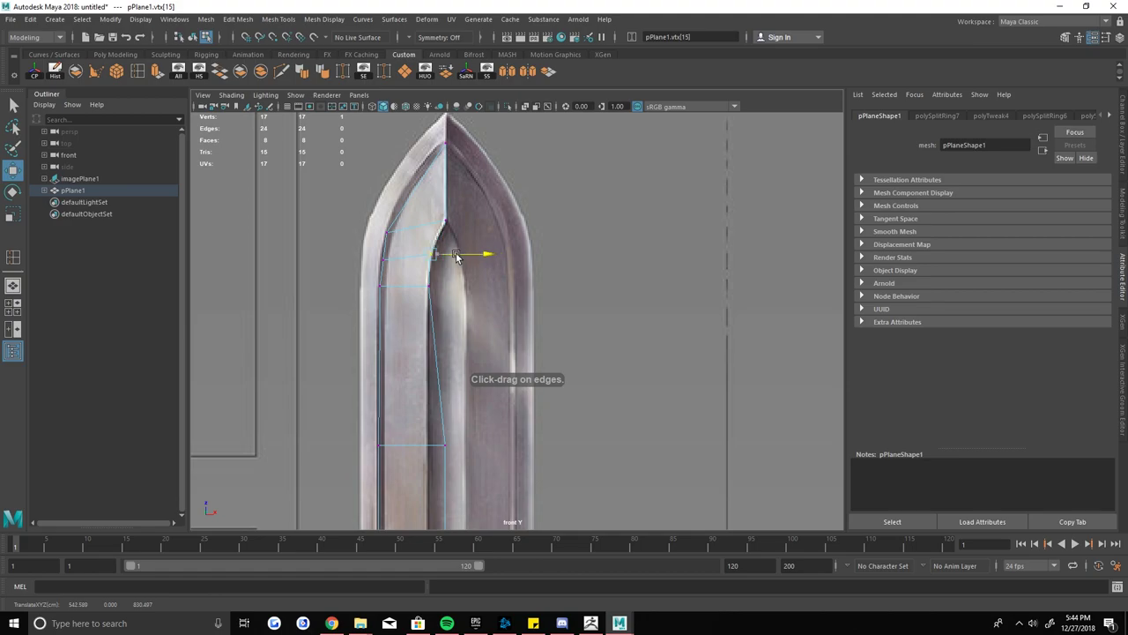
# - Select and scale the two vertices at the blade base to fit the outline
pyautogui.scroll(-3, 465, 451)
pyautogui.click(469, 433)
pyautogui.scroll(5, 493, 459)
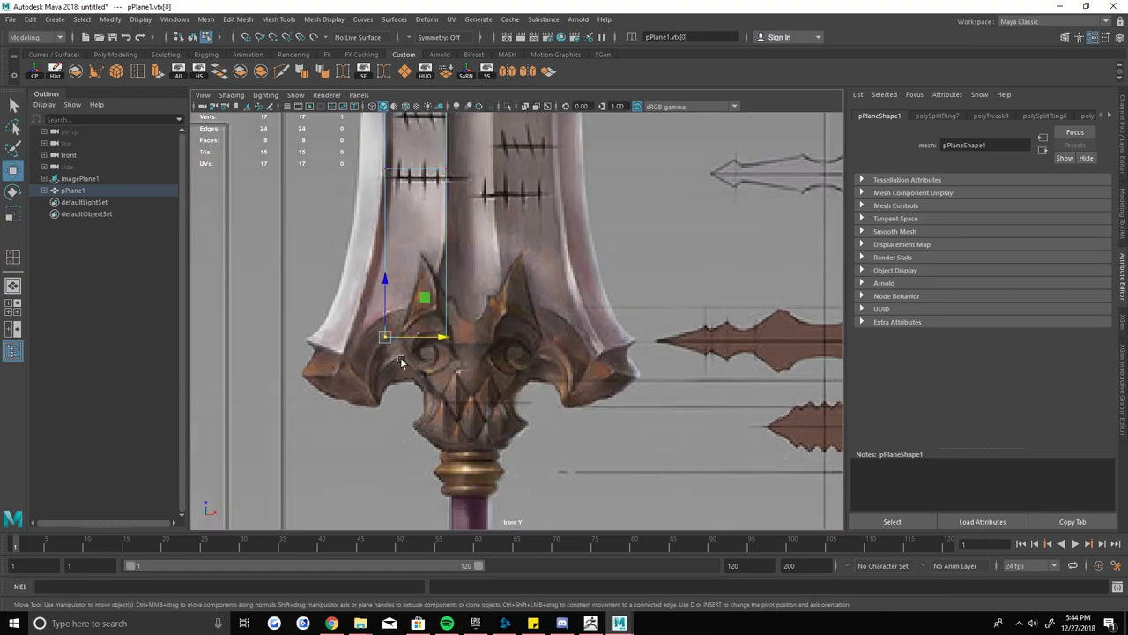
pyautogui.press('r')
pyautogui.keyDown('alt'); pyautogui.moveTo(447, 353); pyautogui.dragTo(428, 377, button='middle'); pyautogui.keyUp('alt')
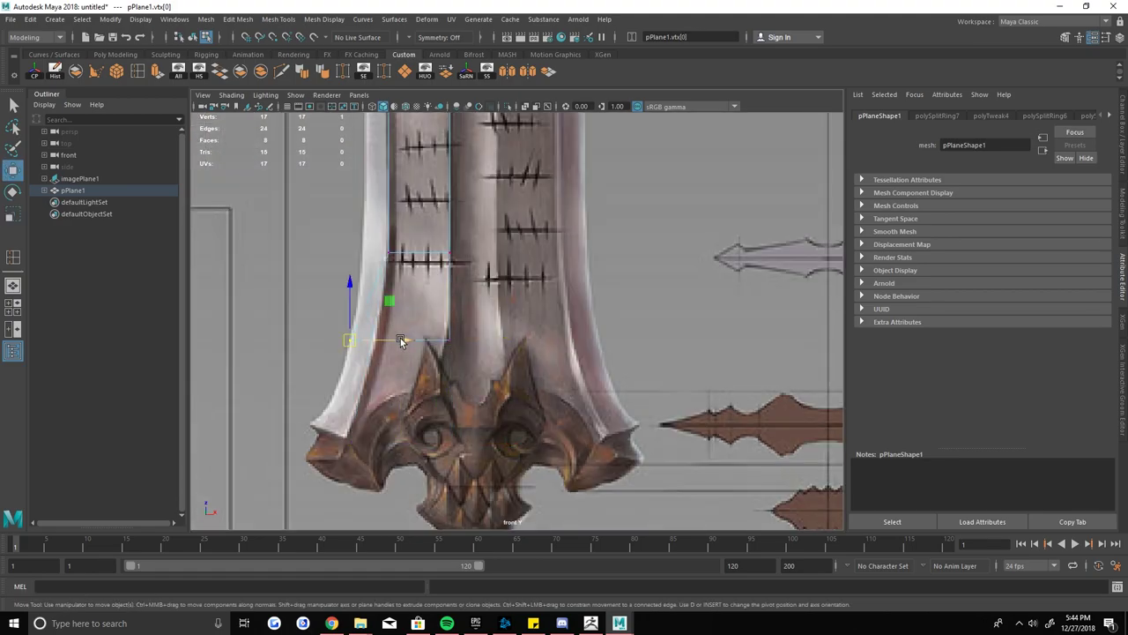
pyautogui.scroll(-2, 407, 361)
pyautogui.scroll(3, 411, 370)
# - Extrude the bottom edge and move the new vertex down onto the guard
pyautogui.keyDown('shift'); pyautogui.moveTo(411, 358); pyautogui.dragTo(402, 288, button='right'); pyautogui.keyUp('shift')
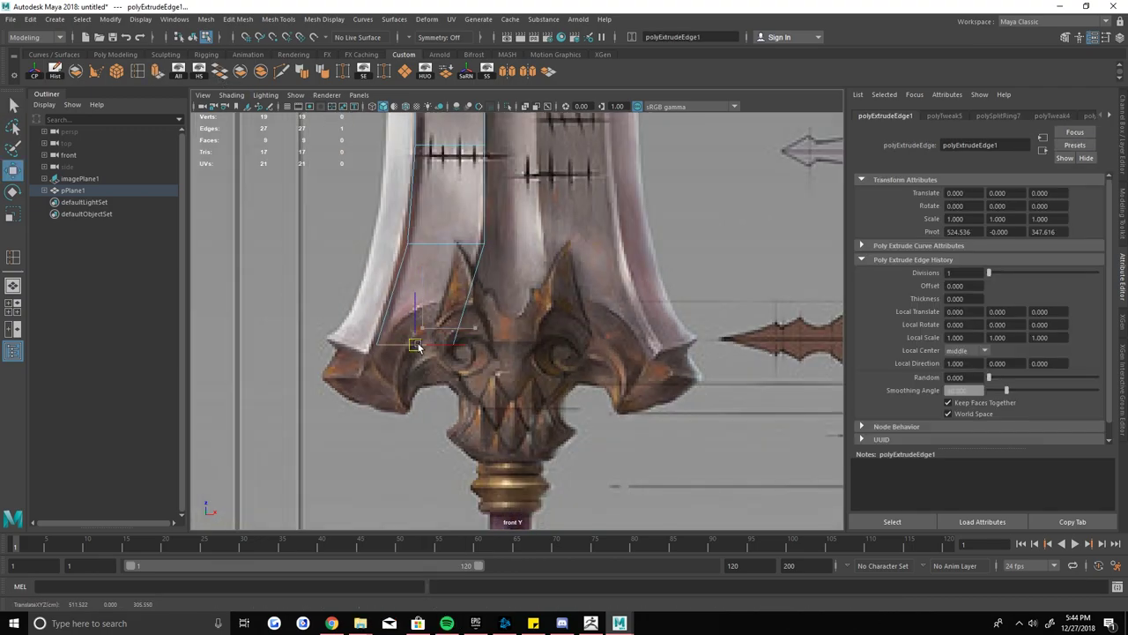
pyautogui.press('w')
pyautogui.moveTo(445, 266); pyautogui.dragTo(360, 401)
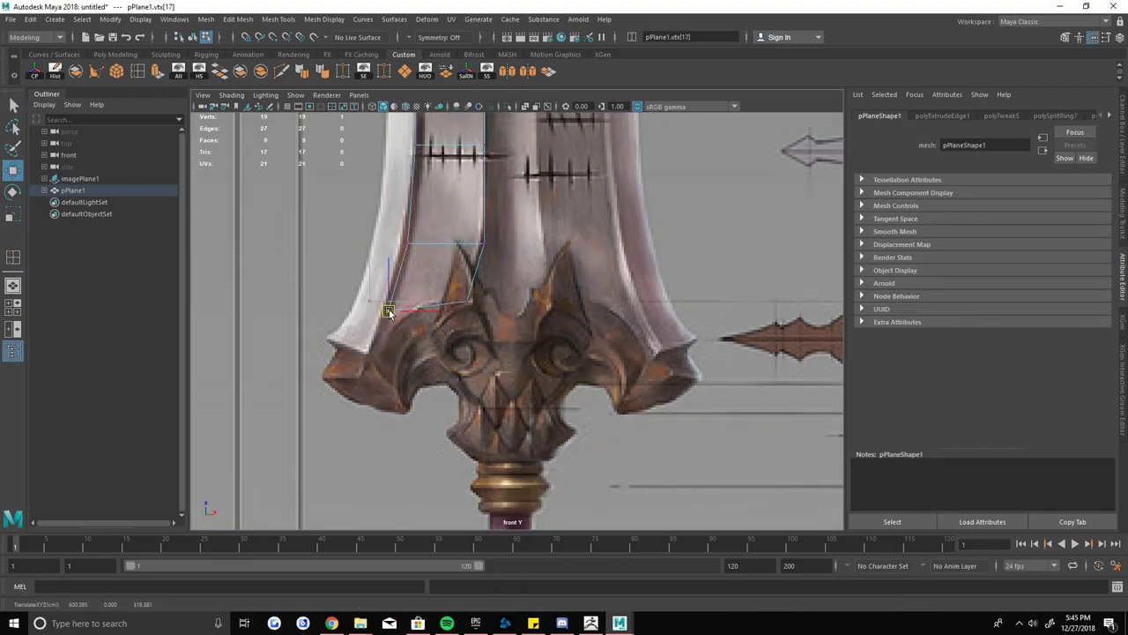
pyautogui.press('q')
pyautogui.scroll(-5, 467, 304)
pyautogui.scroll(5, 469, 331)
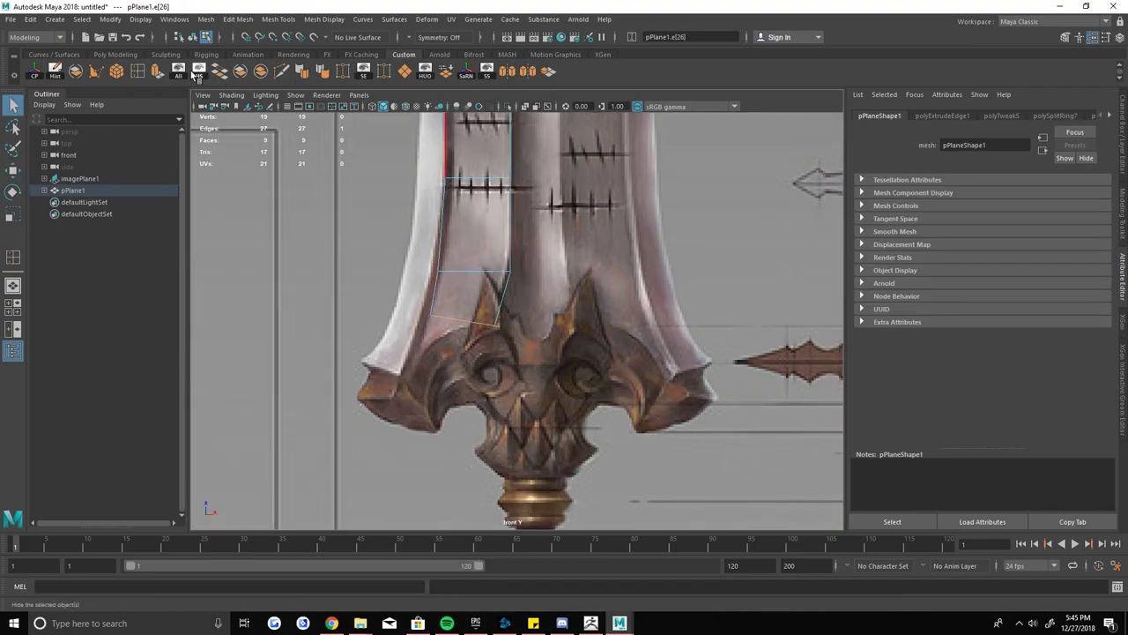
# - Extrude more outline edges and check the 52-vertex blade mesh in perspective
pyautogui.click(491, 360)
pyautogui.press('r')
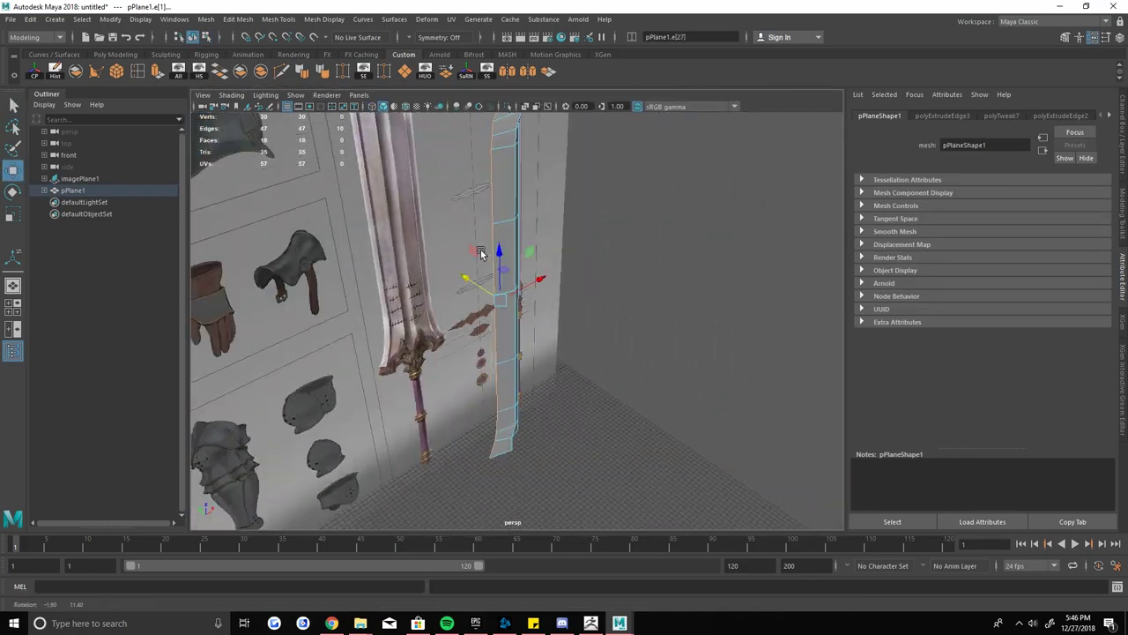
pyautogui.keyDown('alt'); pyautogui.moveTo(480, 253); pyautogui.dragTo(578, 255); pyautogui.keyUp('alt')
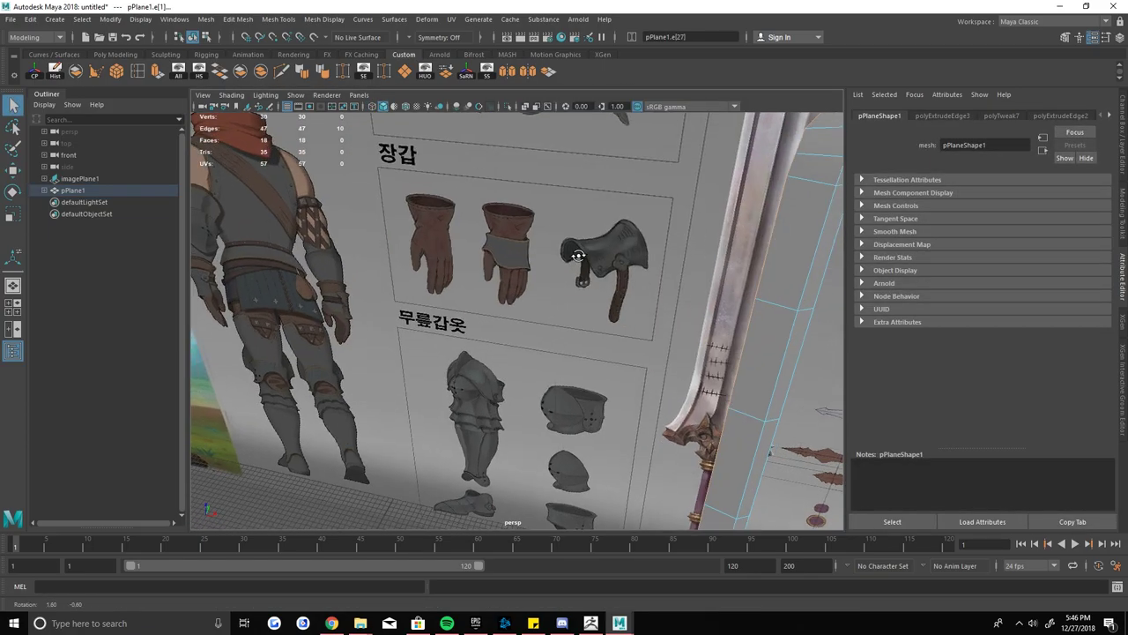
pyautogui.hotkey('ctrl', 'e')
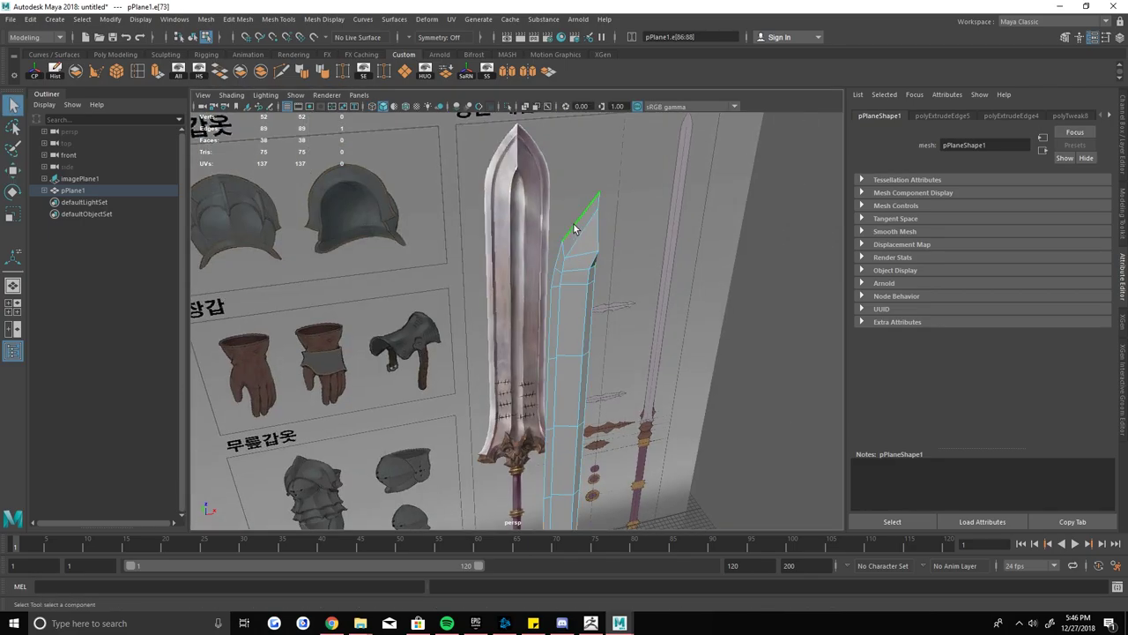
pyautogui.keyDown('alt'); pyautogui.moveTo(423, 260); pyautogui.dragTo(705, 221); pyautogui.keyUp('alt')
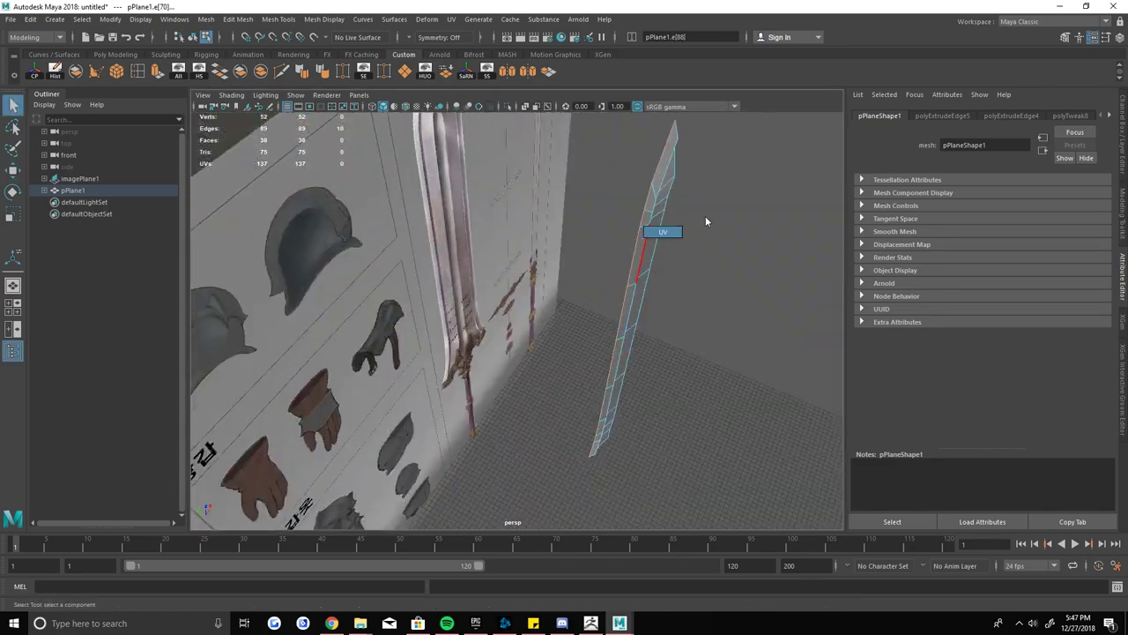
pyautogui.press('F8')
pyautogui.press('space')
pyautogui.press('space')
# - Rename pPlane1 to Blade_low in the Outliner and hide it
pyautogui.keyDown('alt'); pyautogui.moveTo(582, 309); pyautogui.dragTo(557, 335); pyautogui.keyUp('alt')
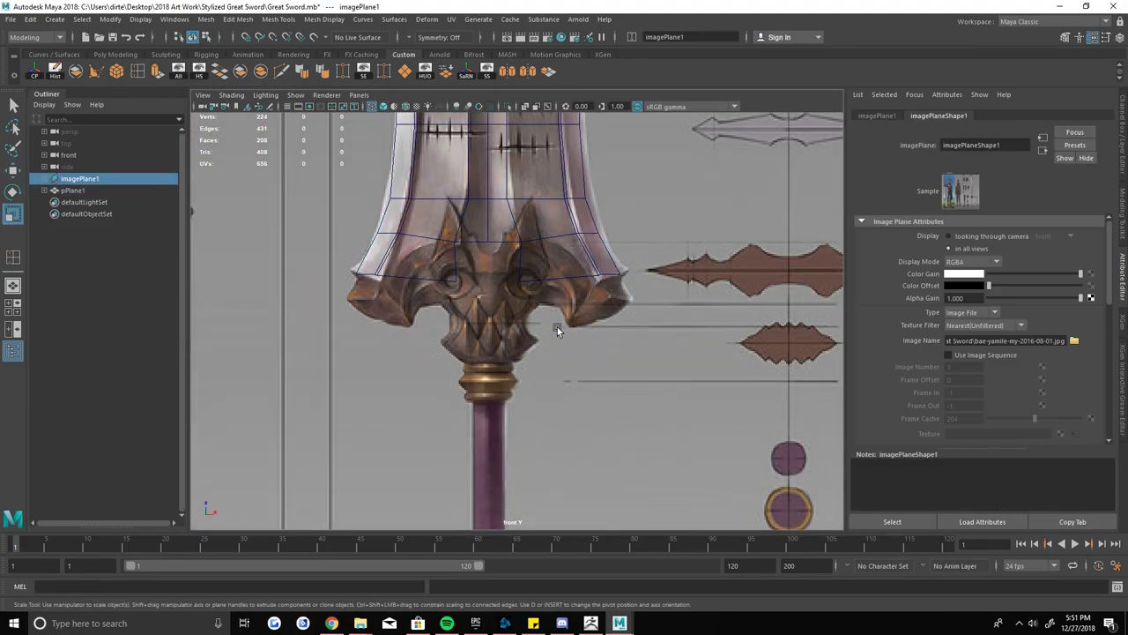
pyautogui.doubleClick(73, 190)
pyautogui.write('Blas')
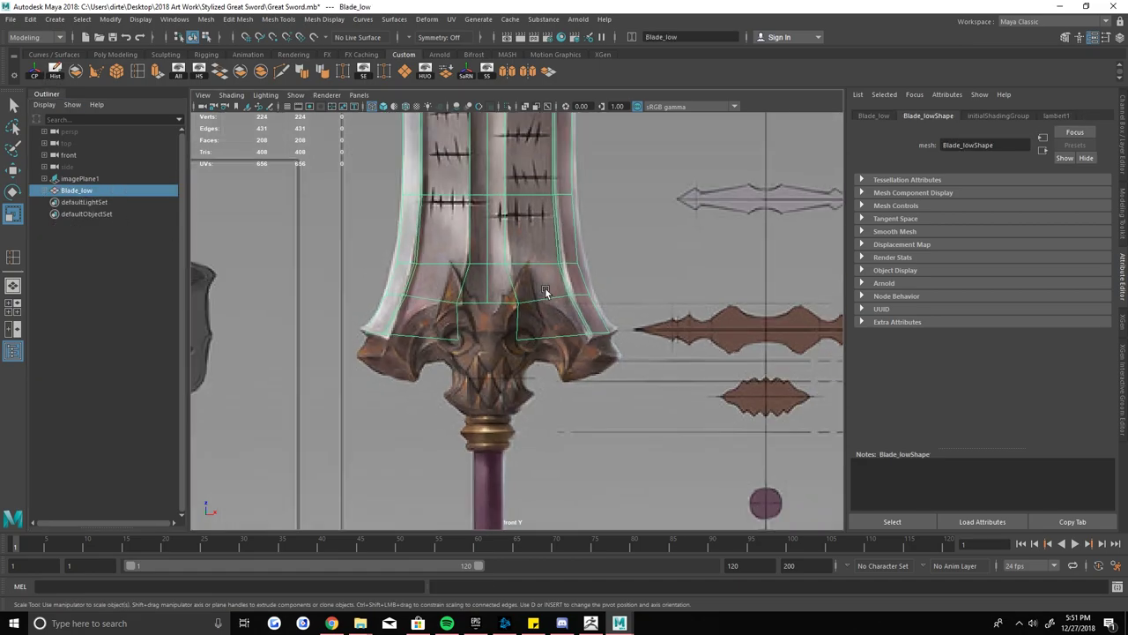
pyautogui.hotkey('ctrl', 'h')
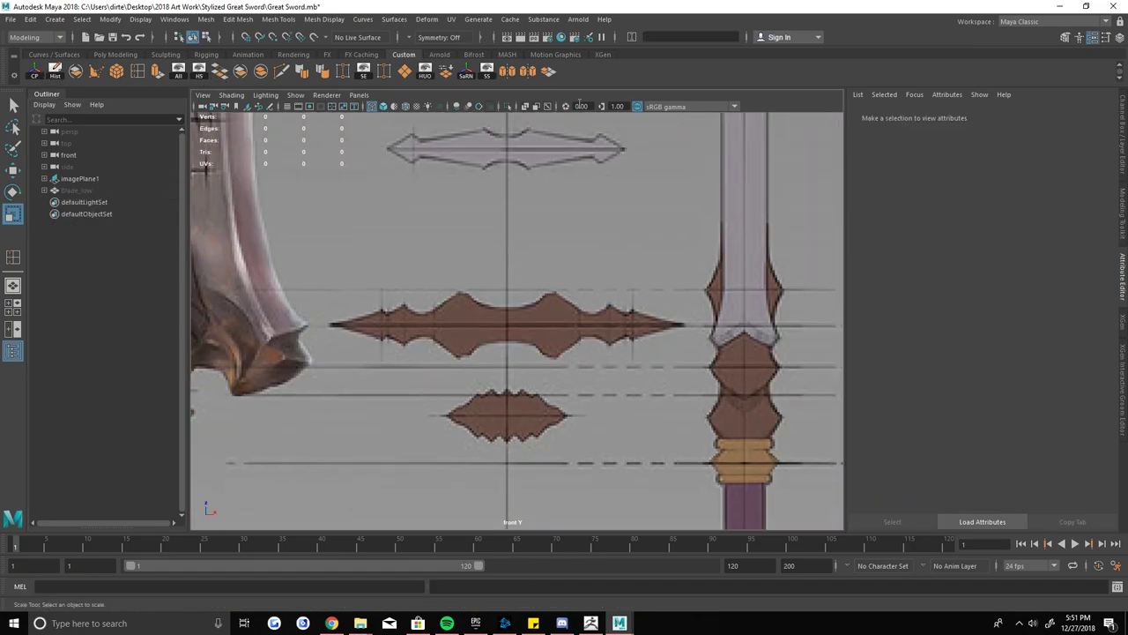
# - Draw a new plane over the crossguard and add edge loops across it
pyautogui.moveTo(515, 361); pyautogui.dragTo(513, 360)
pyautogui.click(157, 76)
pyautogui.click(385, 293)
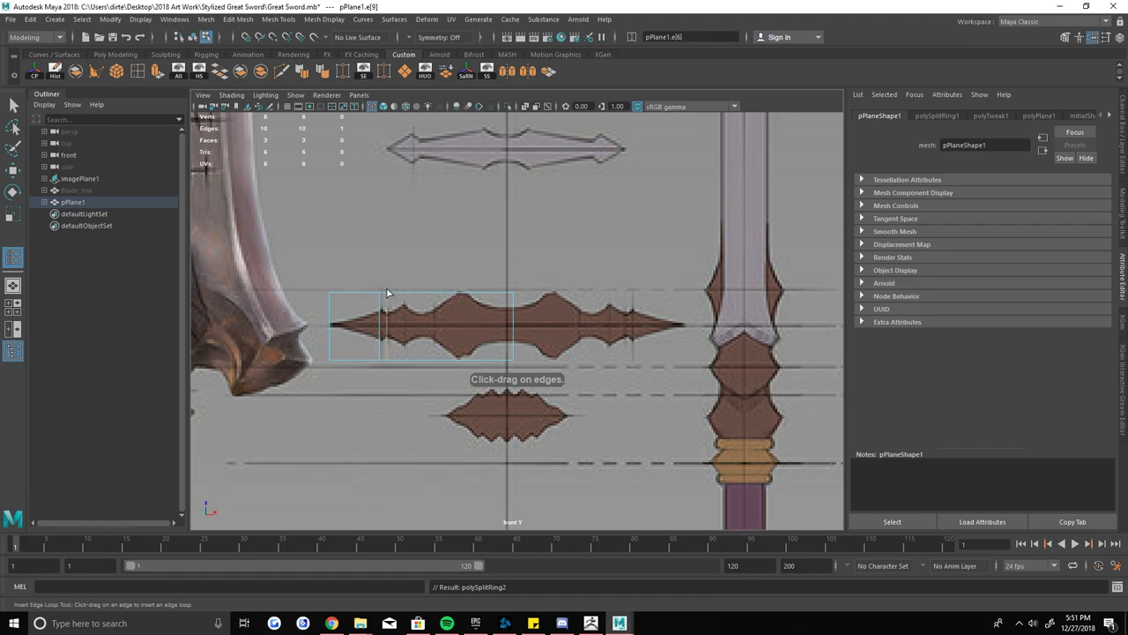
pyautogui.click(434, 294)
pyautogui.scroll(3, 440, 300)
pyautogui.press('q')
# - Select the guard's top-edge vertices, undo a trial edge extrude, and reselect the guard plane
pyautogui.click(447, 306)
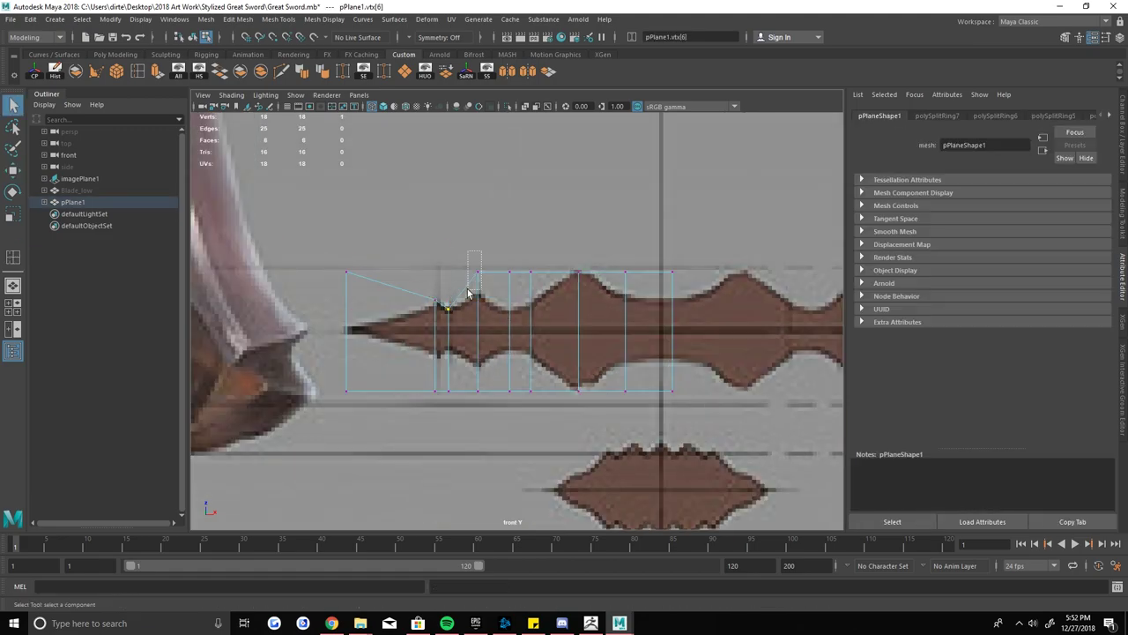
pyautogui.click(672, 271)
pyautogui.moveTo(332, 357); pyautogui.dragTo(733, 399)
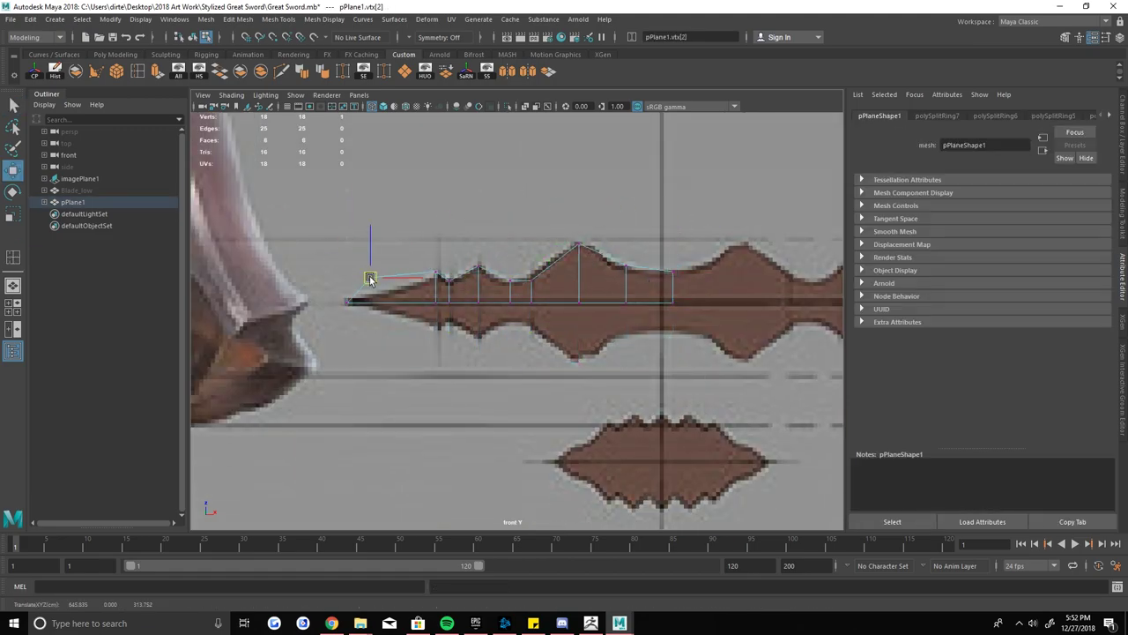
pyautogui.scroll(-3, 508, 305)
pyautogui.scroll(4, 509, 305)
pyautogui.hotkey('ctrl', 'e')
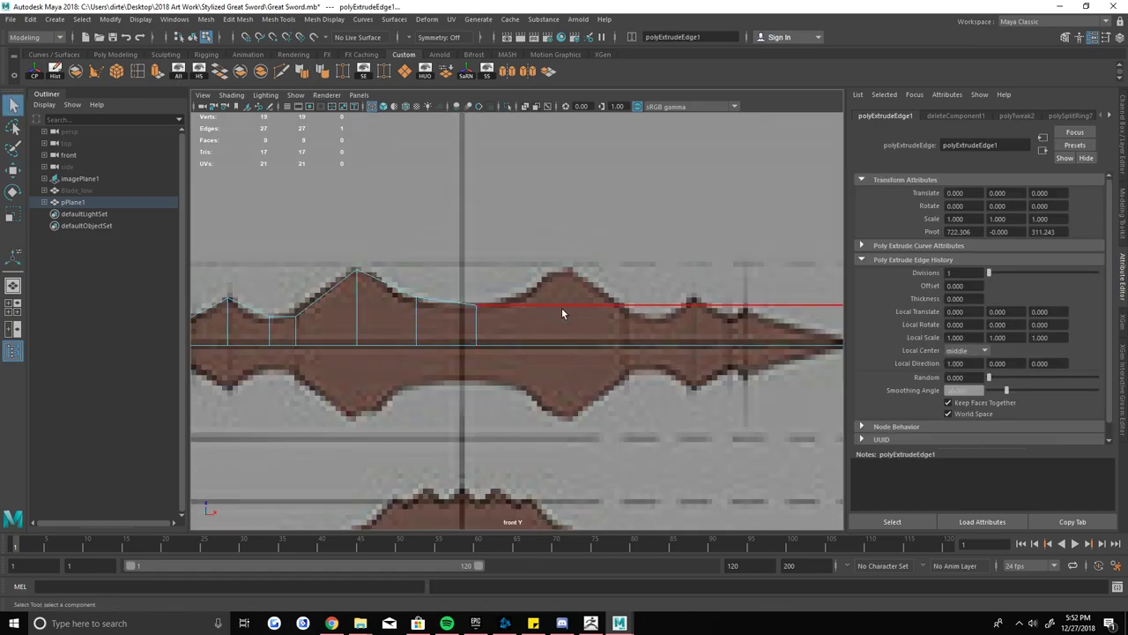
pyautogui.hotkey('ctrl', 'z')
pyautogui.click(478, 334)
pyautogui.press('w')
pyautogui.scroll(-3, 554, 313)
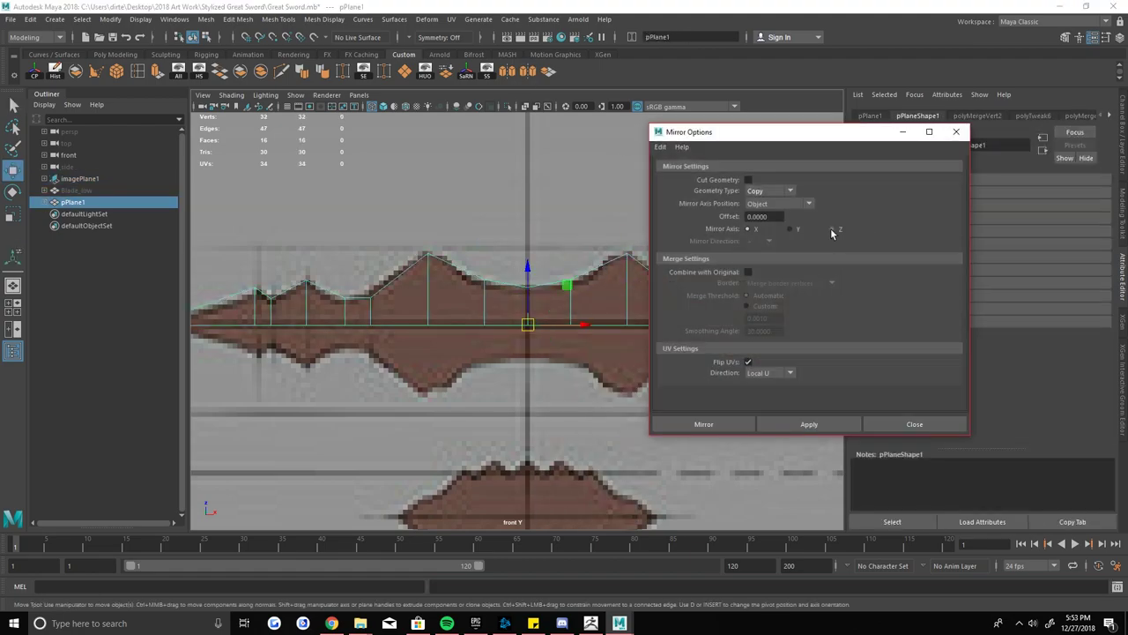
# - Mirror the guard outline at the bounding-box position and select vertices on the mirrored guard
pyautogui.click(766, 240)
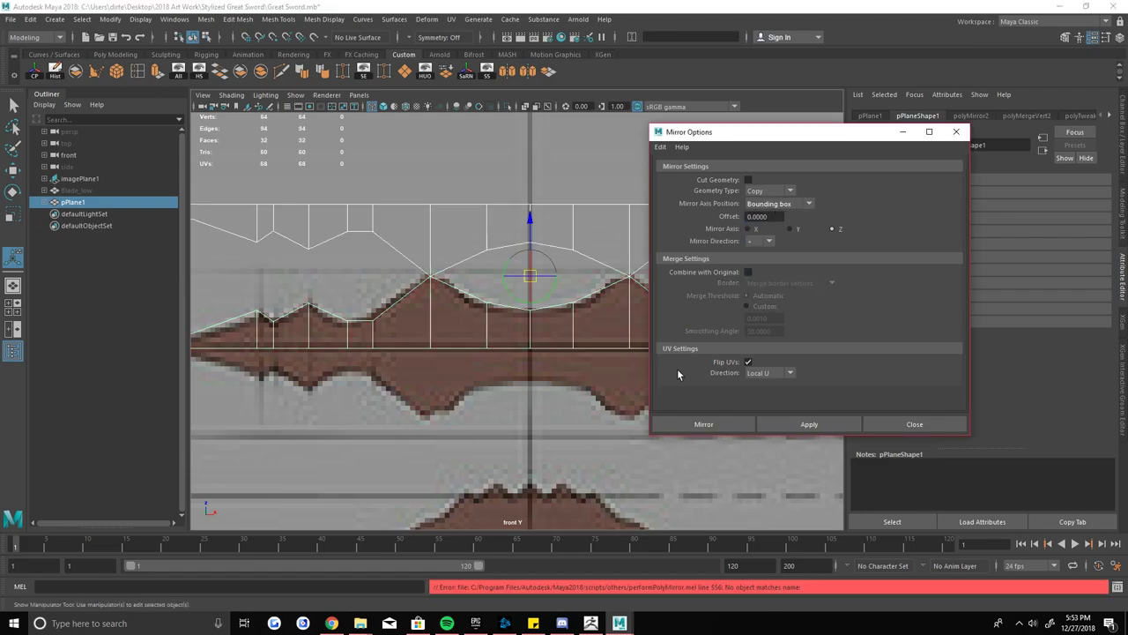
pyautogui.moveTo(328, 339); pyautogui.dragTo(357, 359)
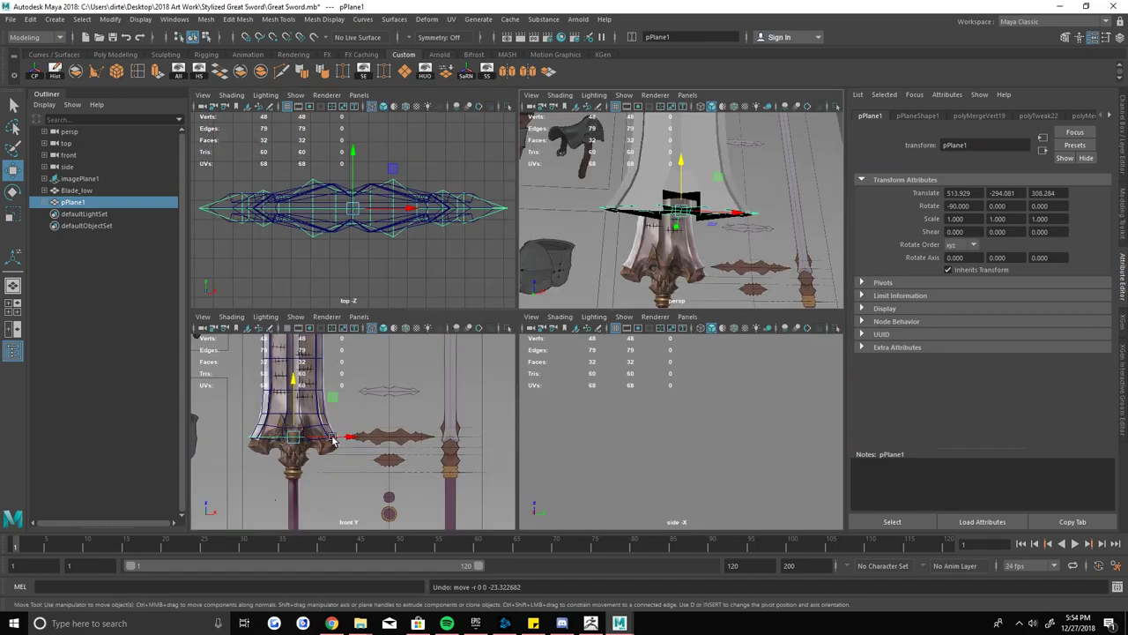
# - Extrude the guard faces for thickness and select its top row of vertices to move
pyautogui.click(157, 70)
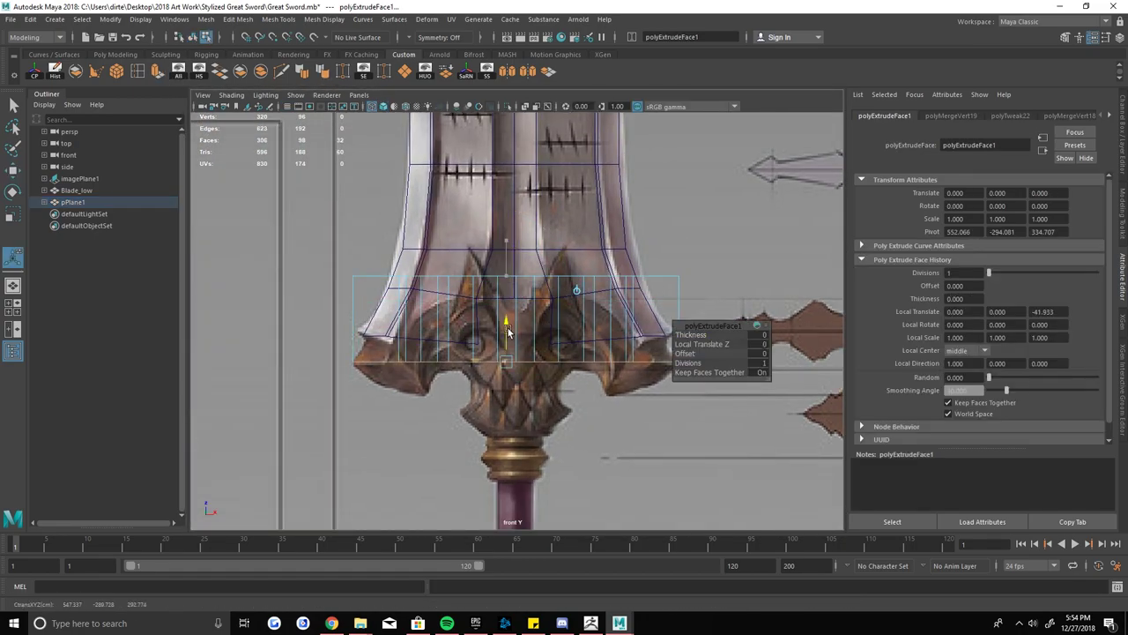
pyautogui.moveTo(319, 256); pyautogui.dragTo(442, 239)
pyautogui.press('w')
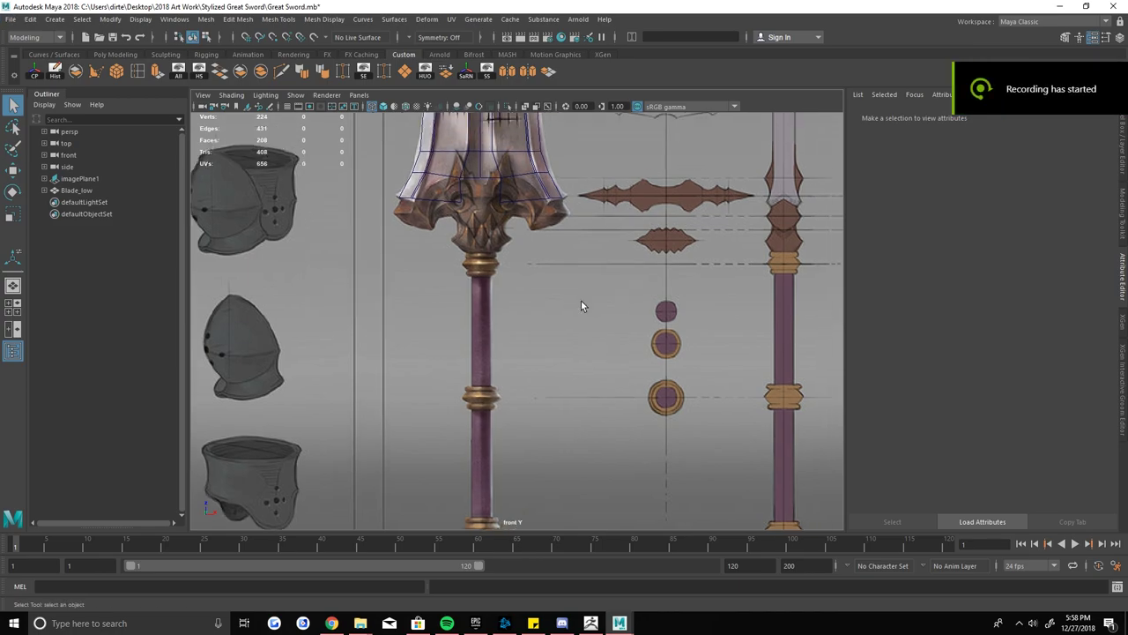
# - Add a polygon cylinder with 14 sides for the handle and scale it
pyautogui.click(54, 18)
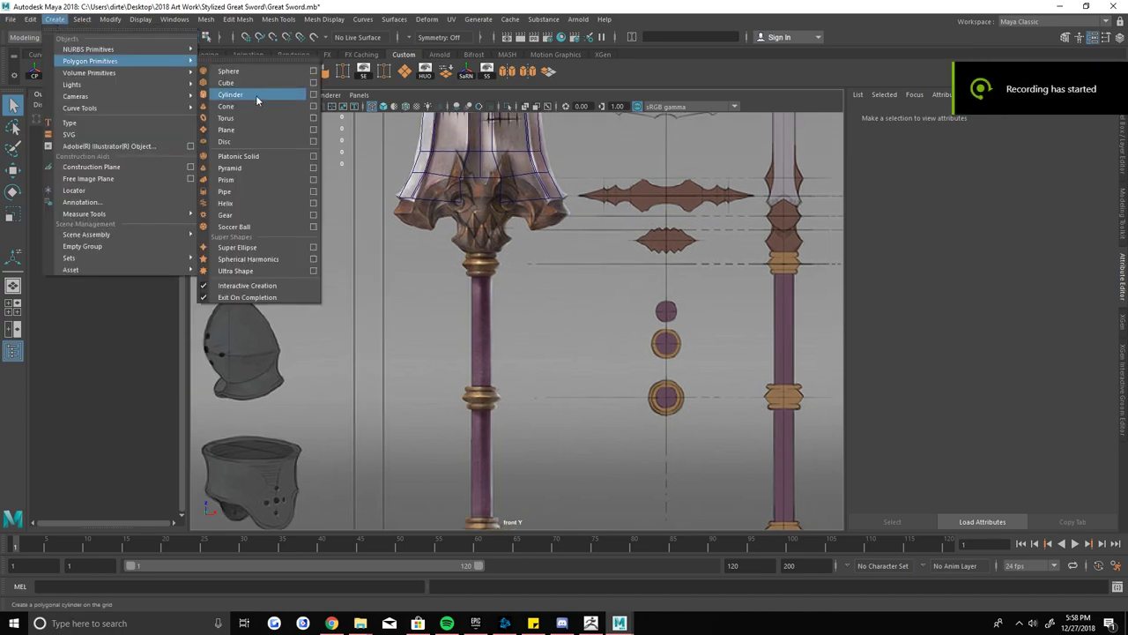
pyautogui.click(256, 95)
pyautogui.click(963, 220)
pyautogui.write('14')
pyautogui.press('Return')
pyautogui.press('r')
pyautogui.scroll(-3, 565, 352)
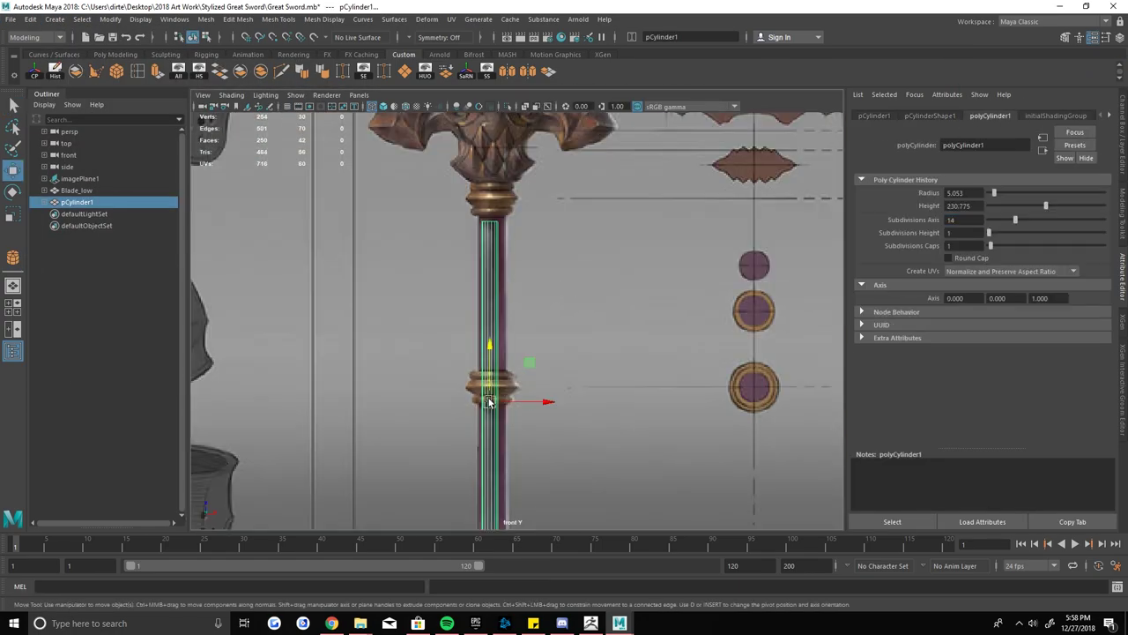
# - Extrude the cylinder's top collar faces and scale them slightly outward
pyautogui.press('F9')
pyautogui.scroll(2, 490, 183)
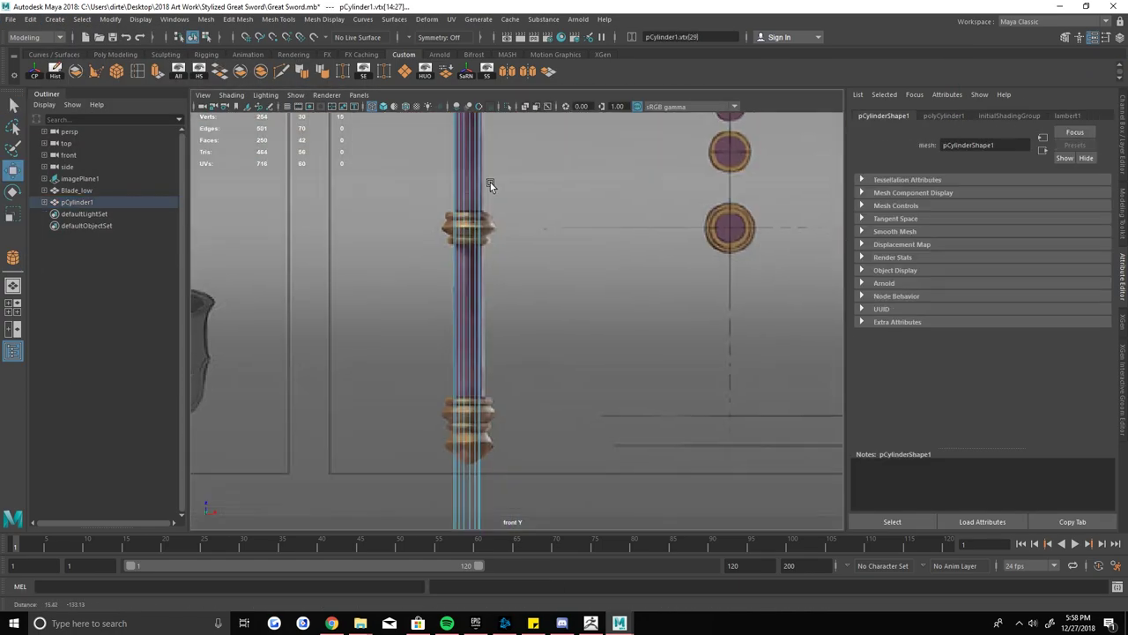
pyautogui.scroll(-2, 539, 319)
pyautogui.scroll(2, 511, 190)
pyautogui.scroll(-3, 529, 194)
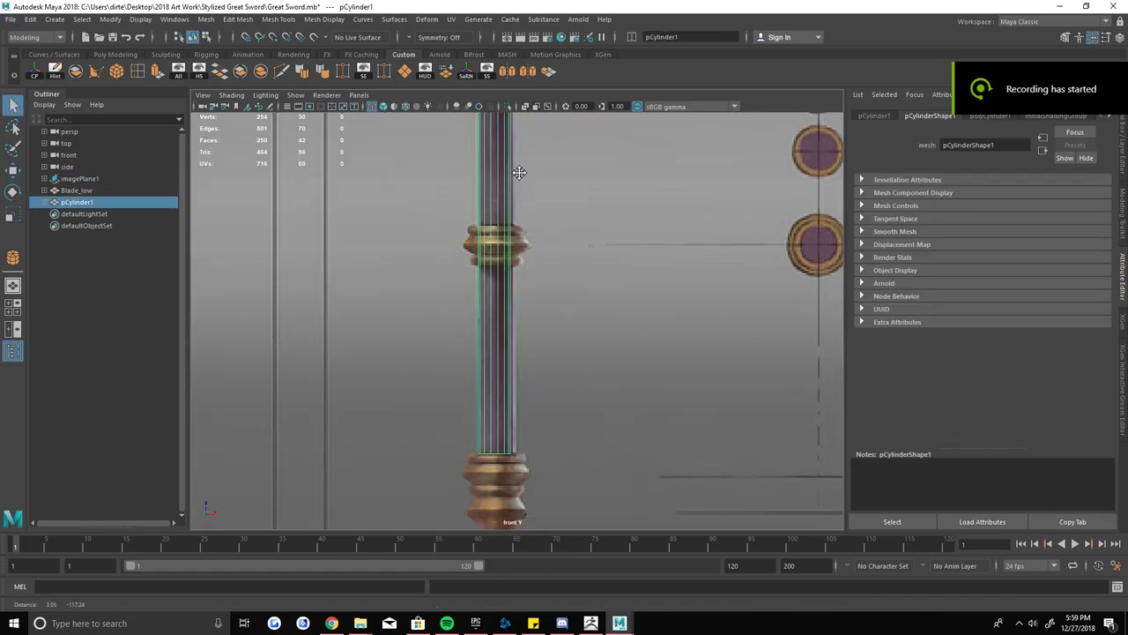
pyautogui.scroll(3, 440, 198)
pyautogui.hotkey('ctrl', 'F11')
pyautogui.scroll(1, 509, 323)
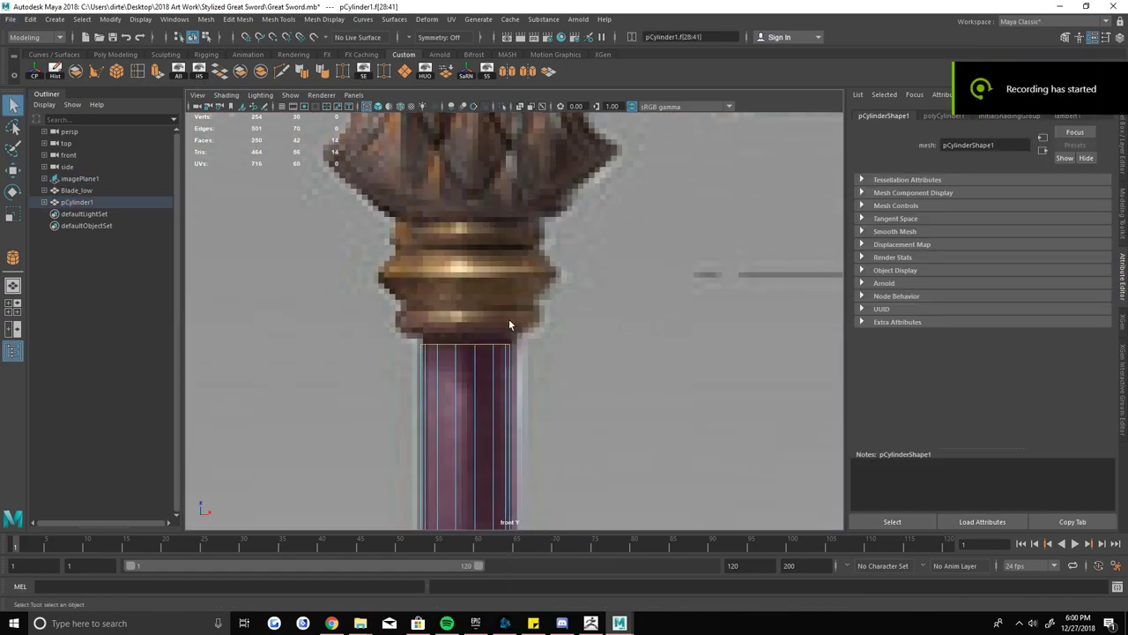
pyautogui.hotkey('ctrl', 'e')
pyautogui.moveTo(464, 332); pyautogui.dragTo(468, 334)
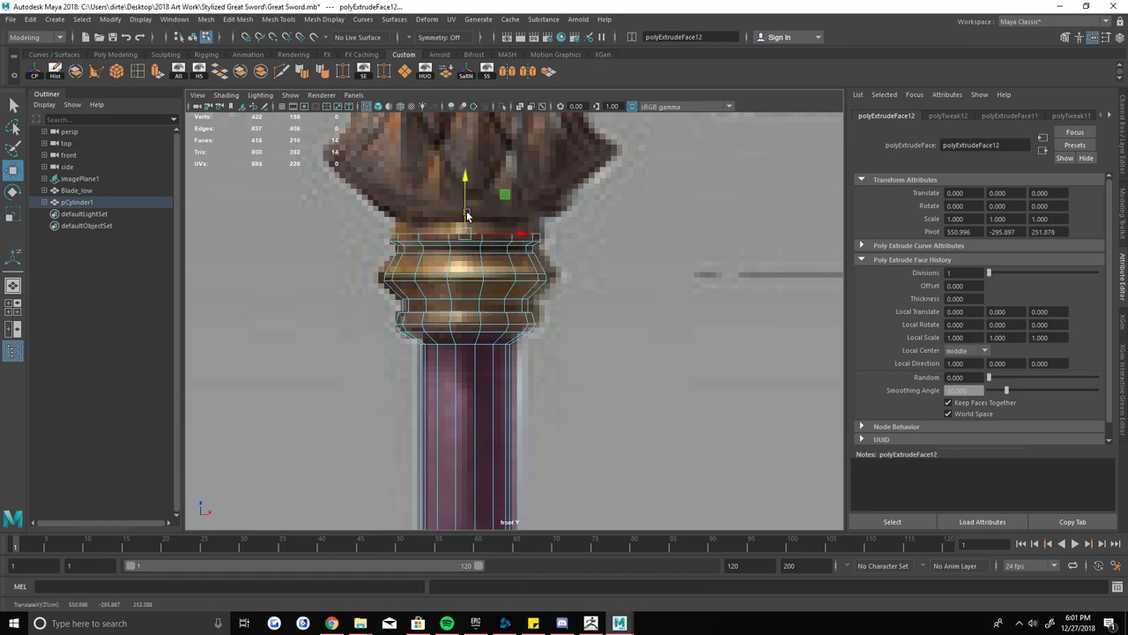
# - Insert trial edge loops around the handle ring, then undo them
pyautogui.scroll(-5, 539, 257)
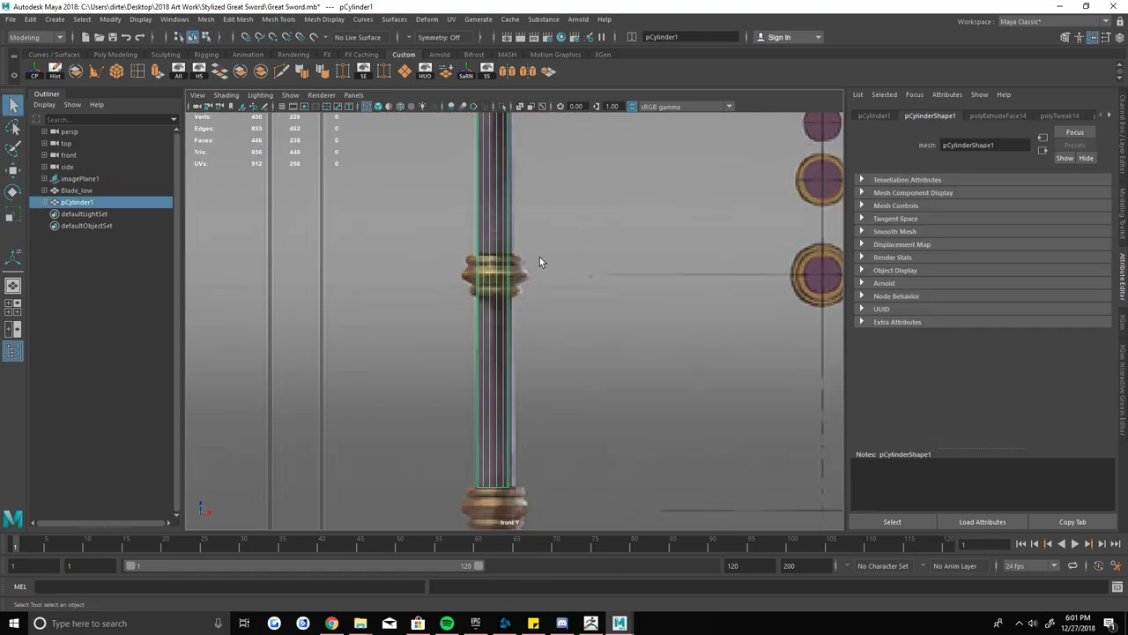
pyautogui.scroll(5, 529, 366)
pyautogui.keyDown('shift'); pyautogui.moveTo(529, 366); pyautogui.dragTo(452, 309, button='right'); pyautogui.keyUp('shift')
pyautogui.click(456, 319)
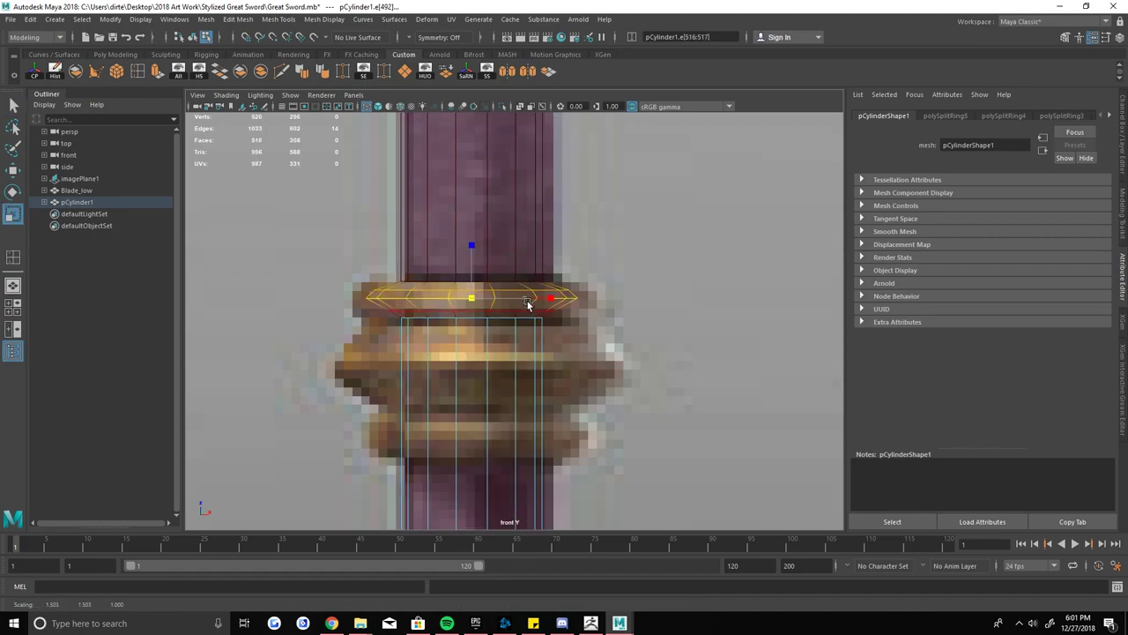
pyautogui.scroll(-3, 565, 261)
pyautogui.scroll(-3, 565, 260)
pyautogui.hotkey('ctrl', 'z')
pyautogui.hotkey('ctrl', 'z')
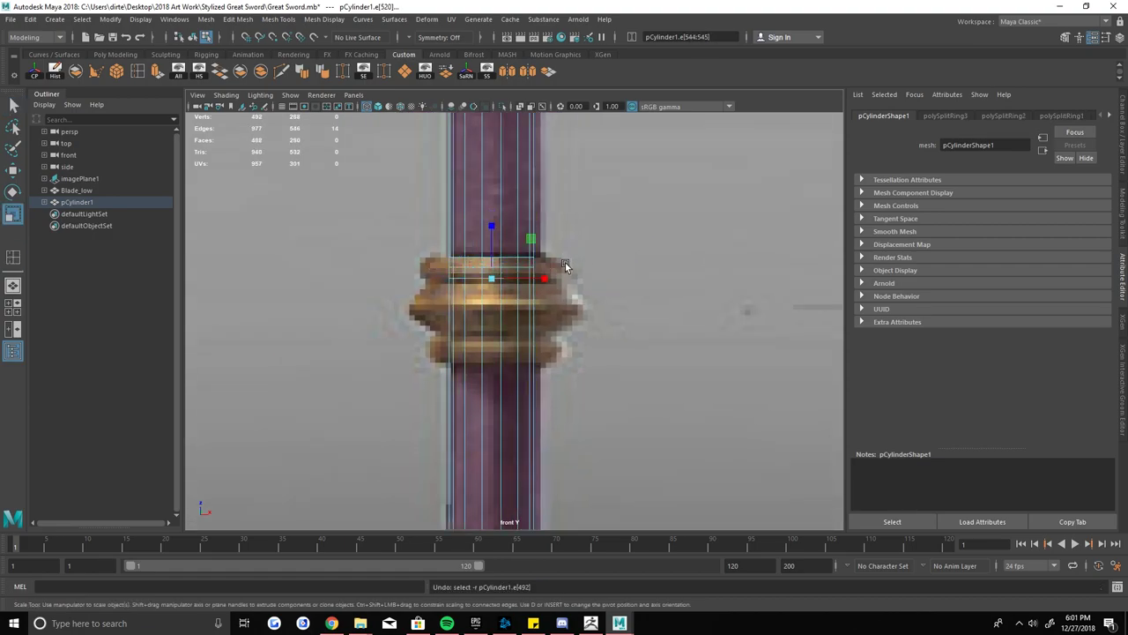
pyautogui.scroll(-2, 557, 294)
pyautogui.scroll(5, 559, 287)
pyautogui.scroll(3, 559, 286)
pyautogui.hotkey('ctrl', 'z')
pyautogui.hotkey('ctrl', 'z')
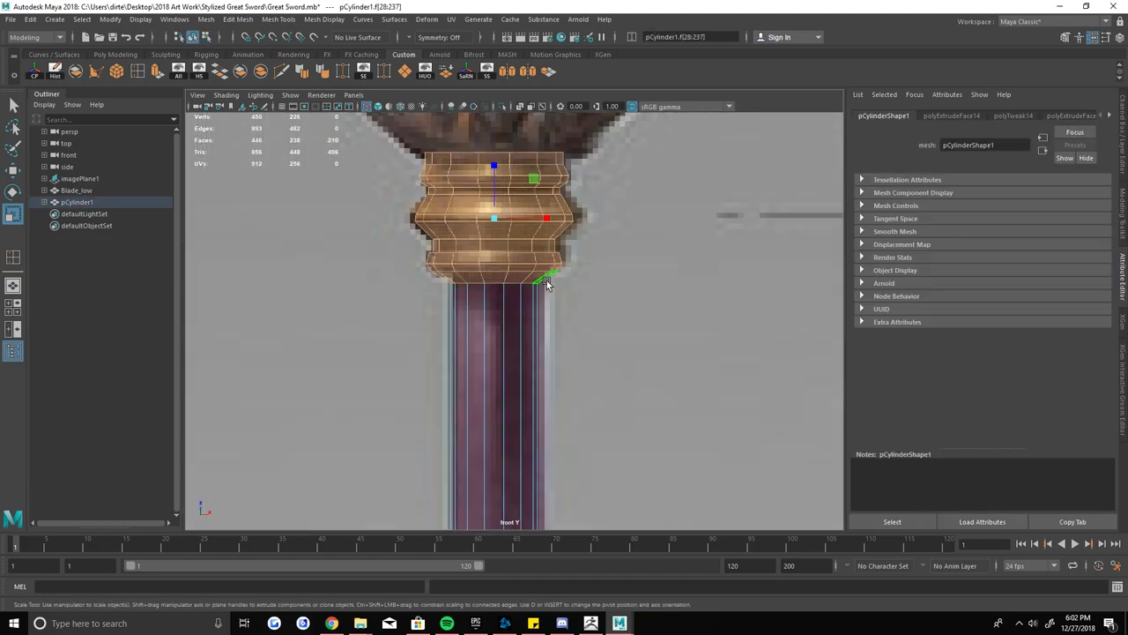
# - Extract the collar faces into a separate mesh, polySurface2
pyautogui.click(206, 18)
pyautogui.click(238, 19)
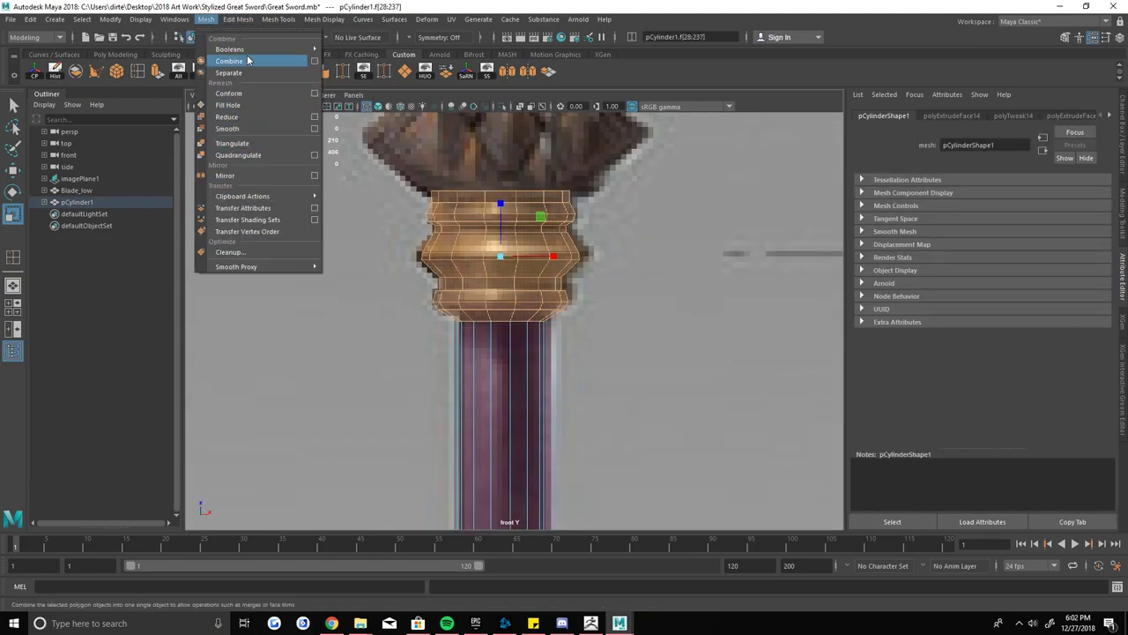
pyautogui.click(482, 252)
# - Isolate the extracted collar to inspect it, then return to the front view
pyautogui.press('F8')
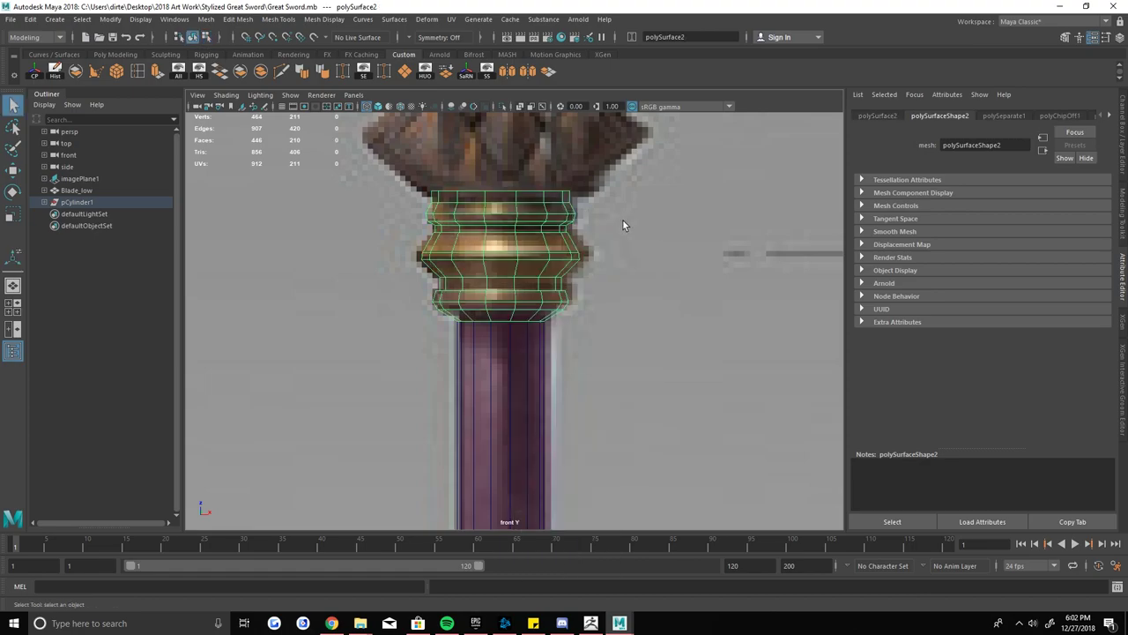
pyautogui.press('space')
pyautogui.press('space')
pyautogui.hotkey('ctrl', '1')
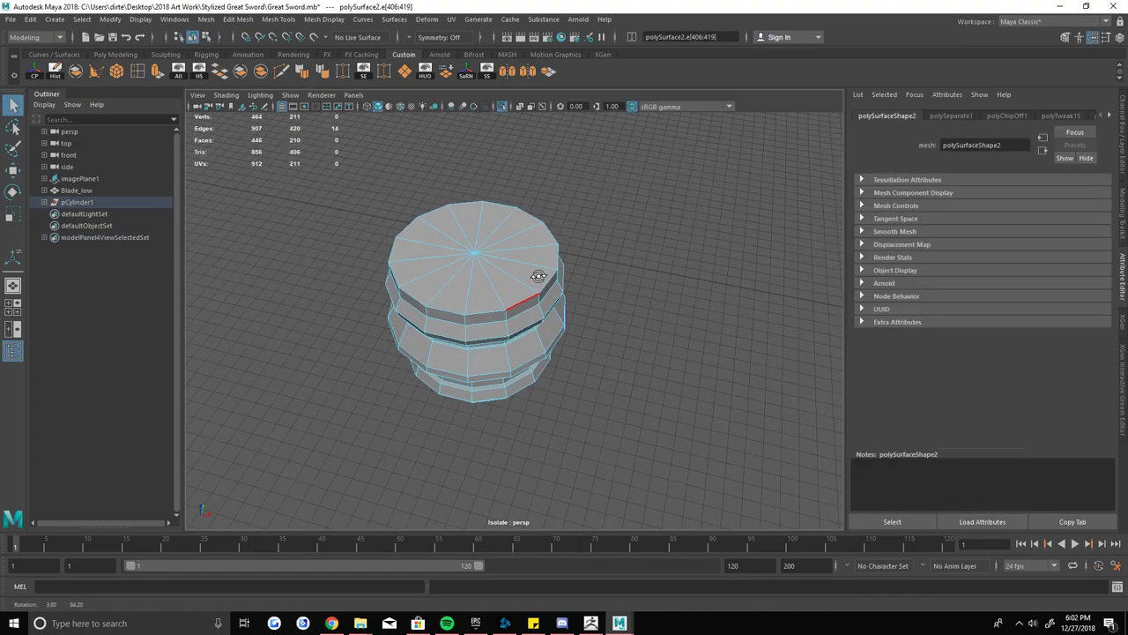
pyautogui.keyDown('alt'); pyautogui.moveTo(538, 276); pyautogui.dragTo(520, 300); pyautogui.keyUp('alt')
pyautogui.hotkey('ctrl', '1')
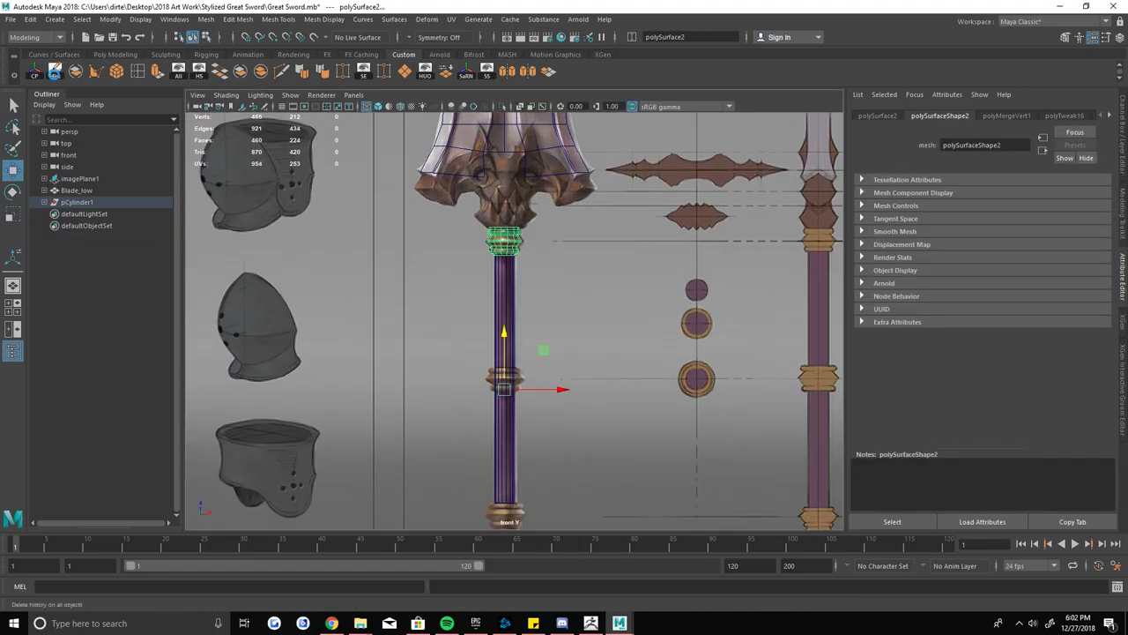
# - Frame the mid-handle ring, then select and scale the pommel at the handle base
pyautogui.click(503, 381)
pyautogui.press('f')
pyautogui.press('space')
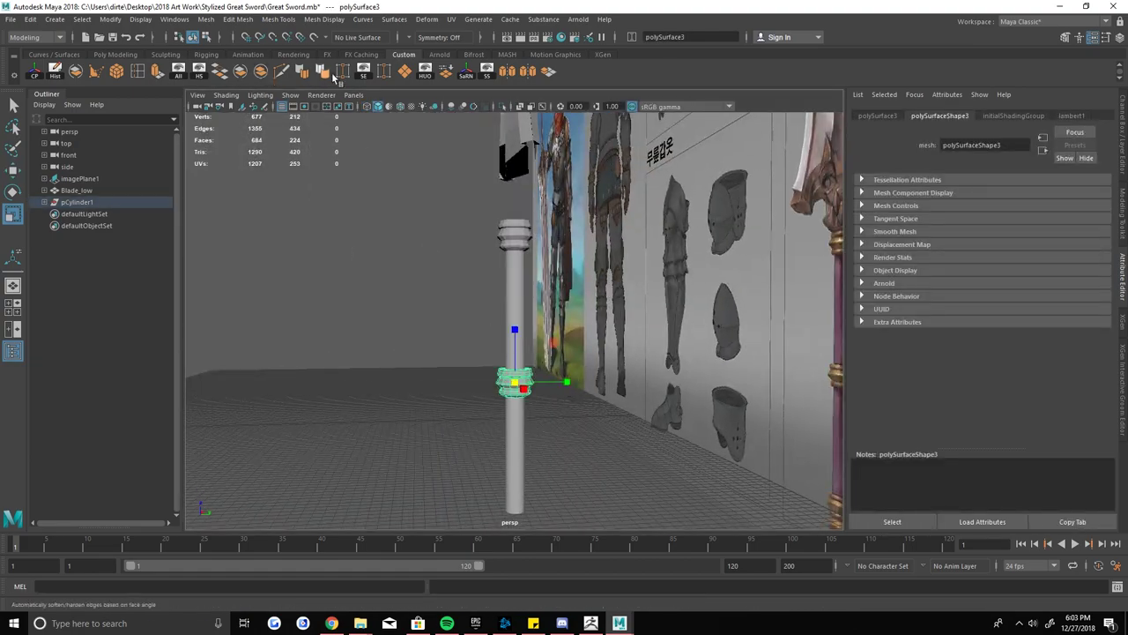
pyautogui.press('space')
pyautogui.click(485, 436)
pyautogui.press('f')
pyautogui.press('r')
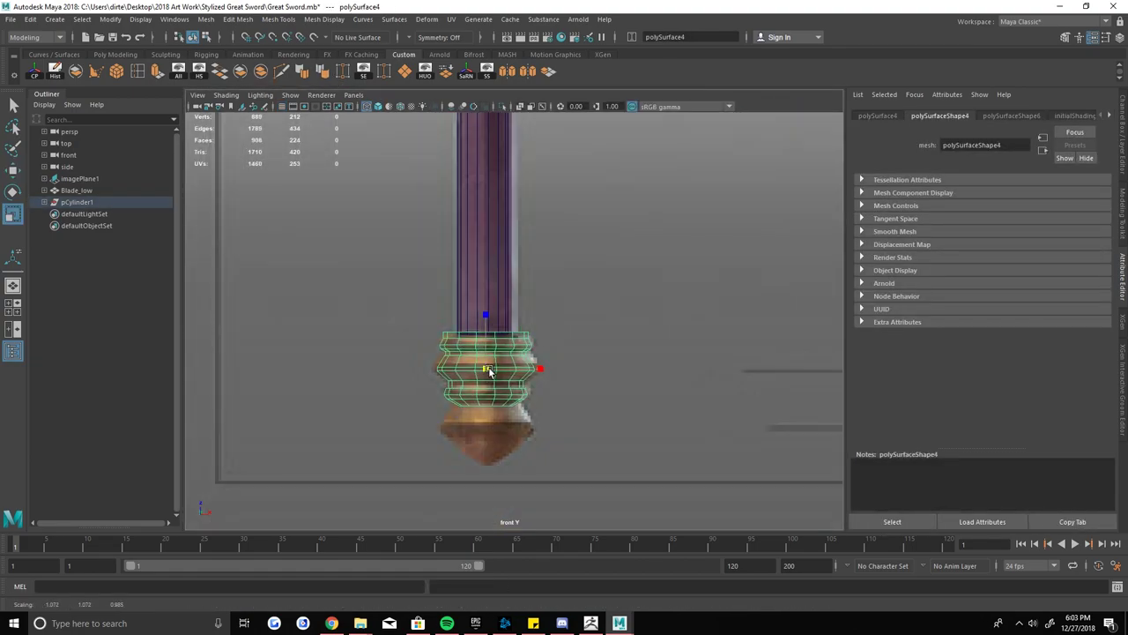
pyautogui.scroll(-3, 490, 371)
pyautogui.scroll(6, 503, 289)
# - Extrude the pommel's bottom edge loop downward into a pointed end
pyautogui.press('F10')
pyautogui.doubleClick(497, 284)
pyautogui.press('w')
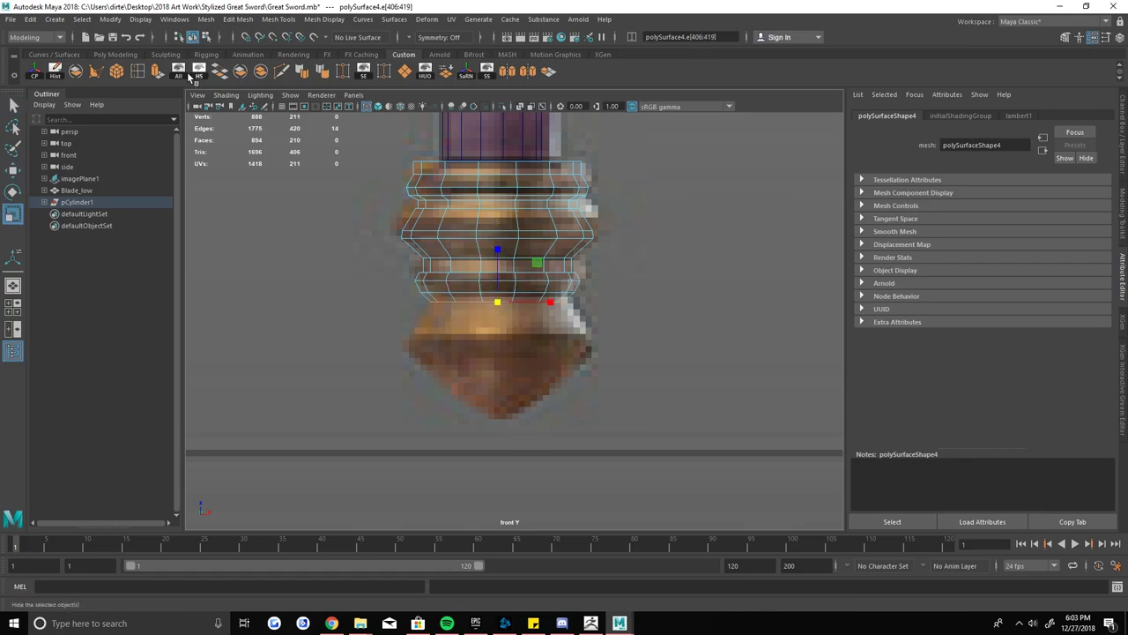
pyautogui.hotkey('ctrl', 'e')
pyautogui.moveTo(532, 316); pyautogui.dragTo(532, 350)
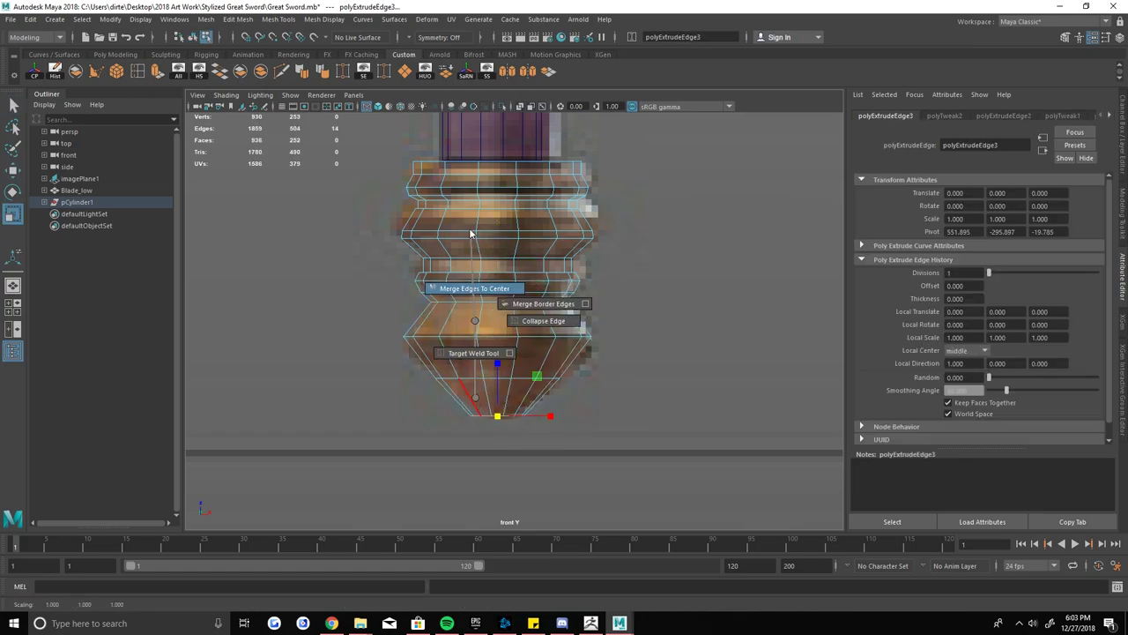
pyautogui.press('space')
pyautogui.scroll(-3, 494, 291)
pyautogui.click(515, 322)
# - Straighten the handle shaft's UV shell into a straight strip
pyautogui.scroll(-3, 514, 321)
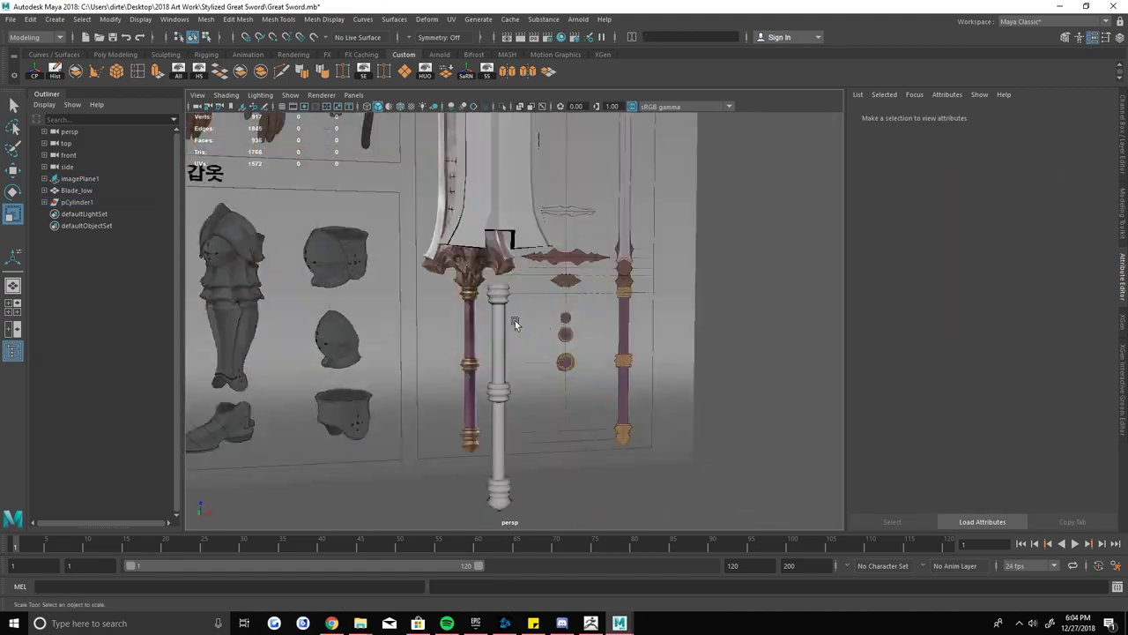
pyautogui.keyDown('alt'); pyautogui.moveTo(515, 323); pyautogui.dragTo(431, 170); pyautogui.keyUp('alt')
pyautogui.click(491, 353)
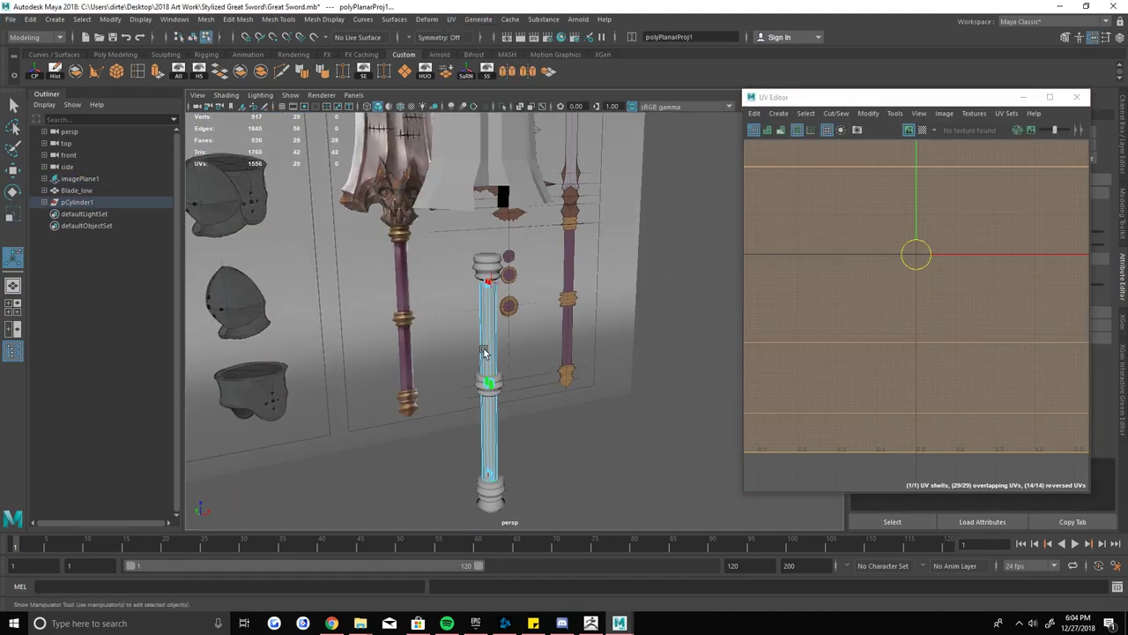
pyautogui.scroll(5, 483, 353)
pyautogui.click(836, 113)
pyautogui.click(899, 470)
pyautogui.hotkey('ctrl', '1')
pyautogui.moveTo(473, 243)
pyautogui.keyDown('alt'); pyautogui.mouseDown()
pyautogui.moveTo(532, 236)
pyautogui.moveTo(402, 326)
pyautogui.mouseUp(); pyautogui.keyUp('alt')
pyautogui.click(875, 480)
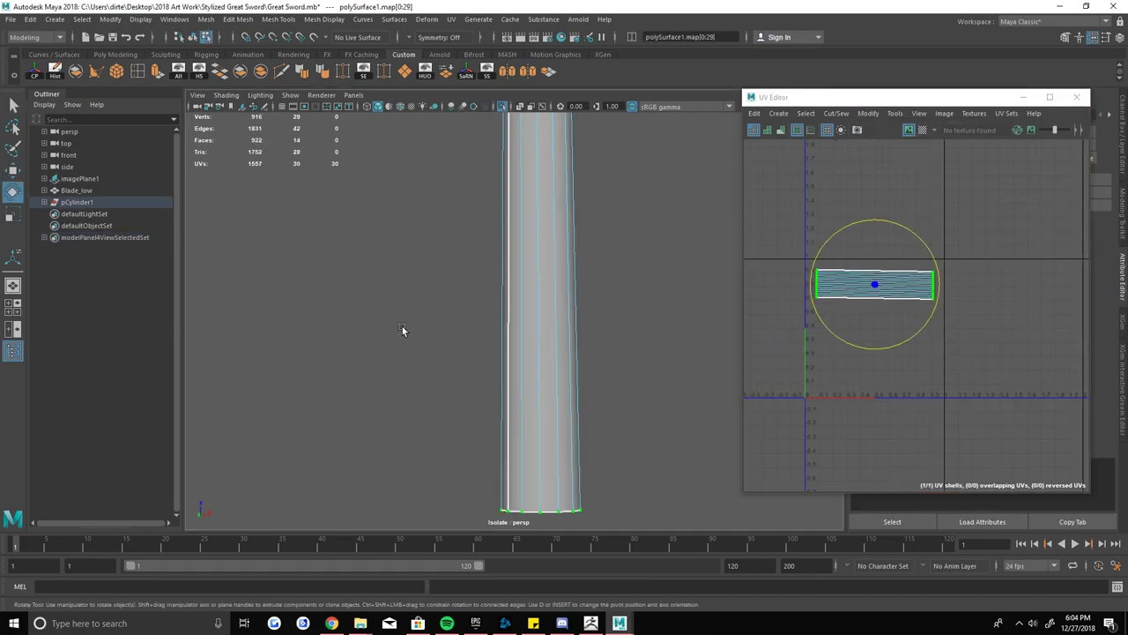
pyautogui.hotkey('ctrl', '1')
# - Give the collar below the guard a cylindrical UV projection and isolate it
pyautogui.click(481, 265)
pyautogui.click(451, 18)
pyautogui.click(541, 150)
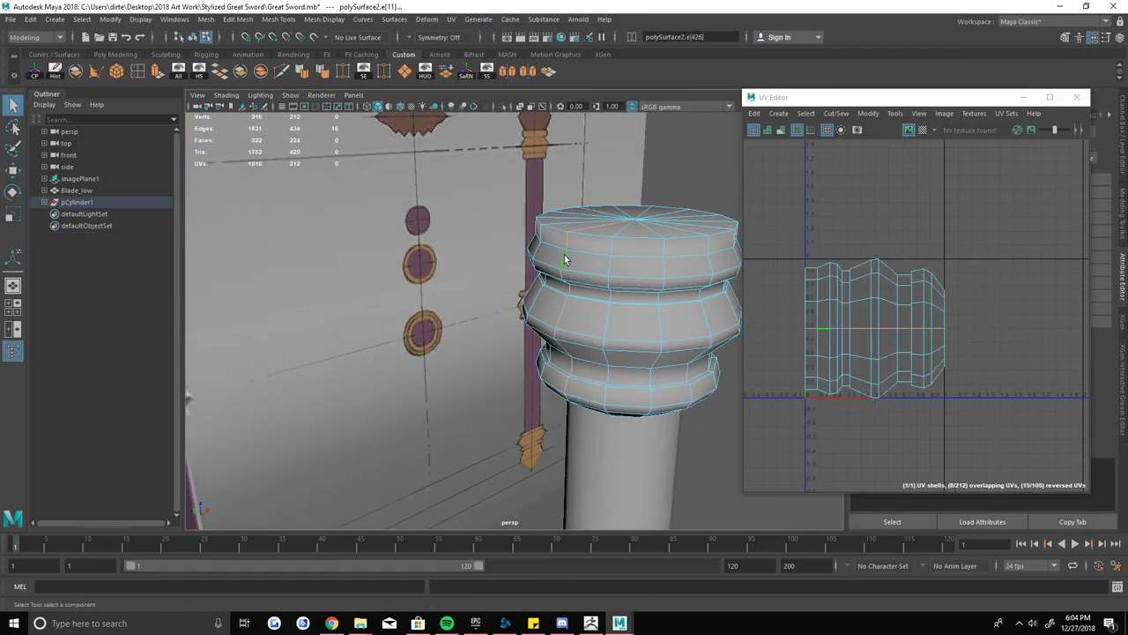
pyautogui.doubleClick(489, 244)
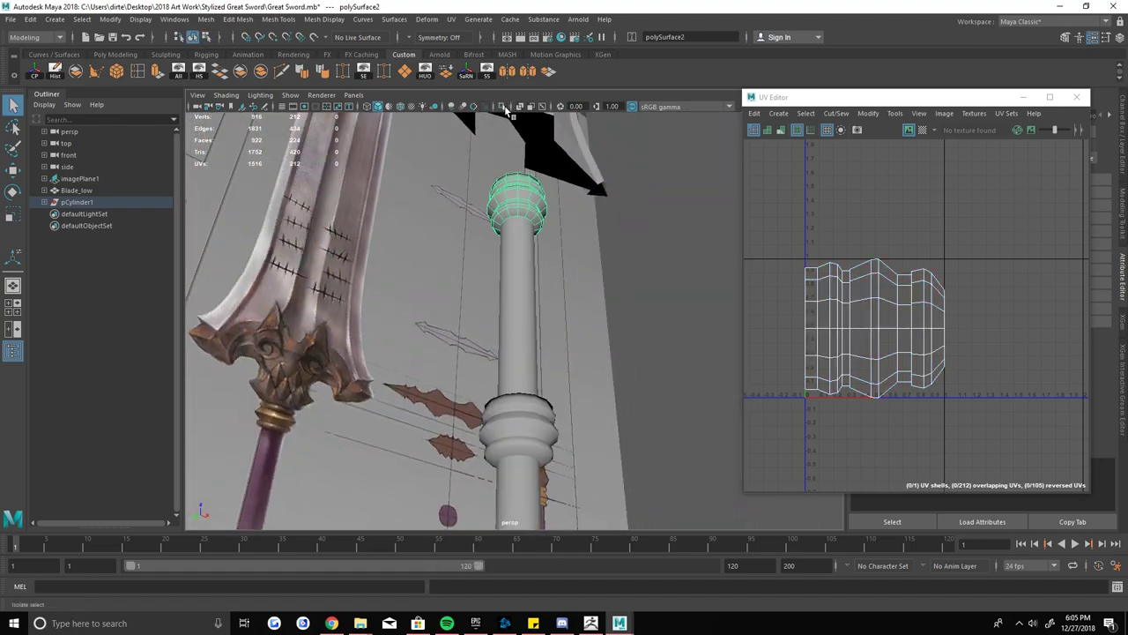
pyautogui.press('f')
pyautogui.hotkey('ctrl', '1')
# - Unfold the collar's UVs and straighten its shell
pyautogui.click(868, 113)
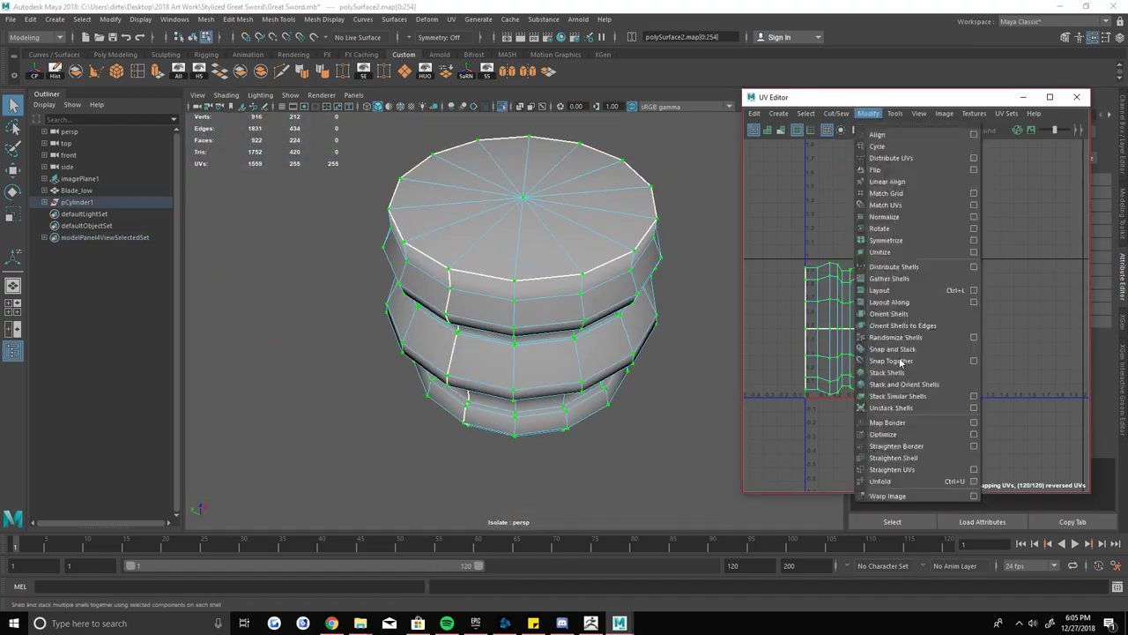
pyautogui.click(879, 480)
pyautogui.click(868, 112)
pyautogui.click(893, 459)
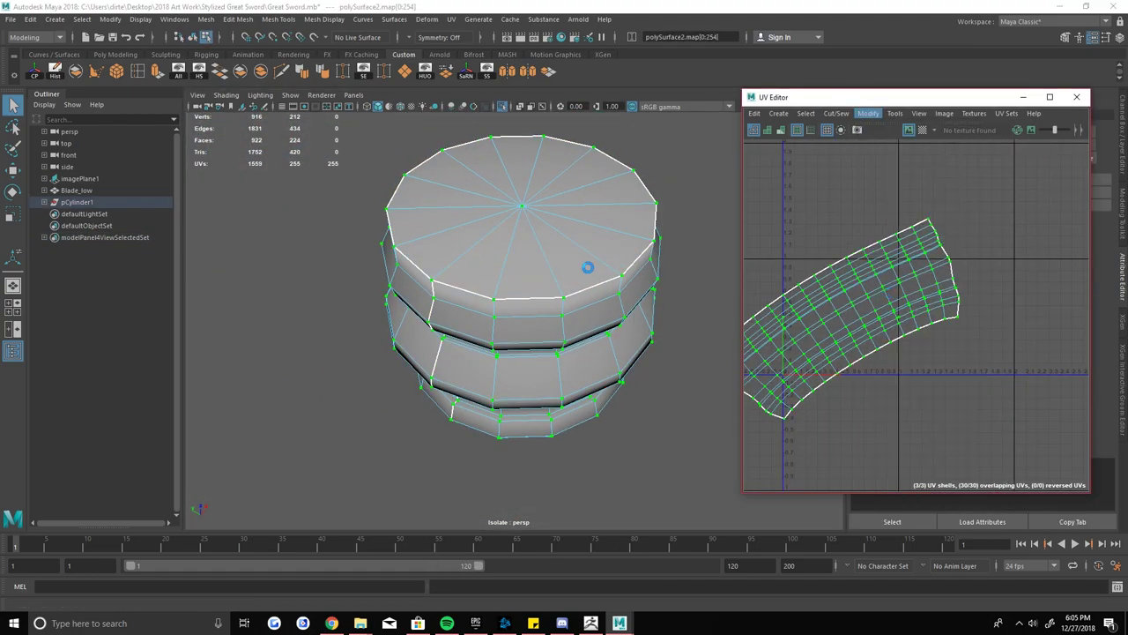
# - Cut the collar's end caps into separate shells and unfold the band's UVs
pyautogui.press('F11')
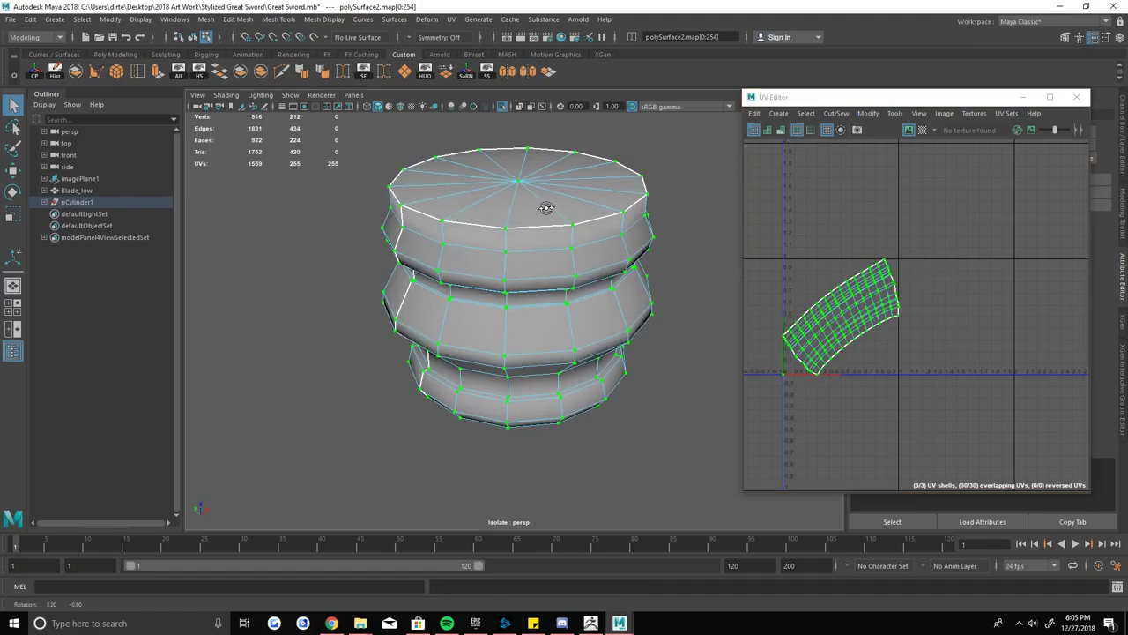
pyautogui.click(483, 267)
pyautogui.press('space')
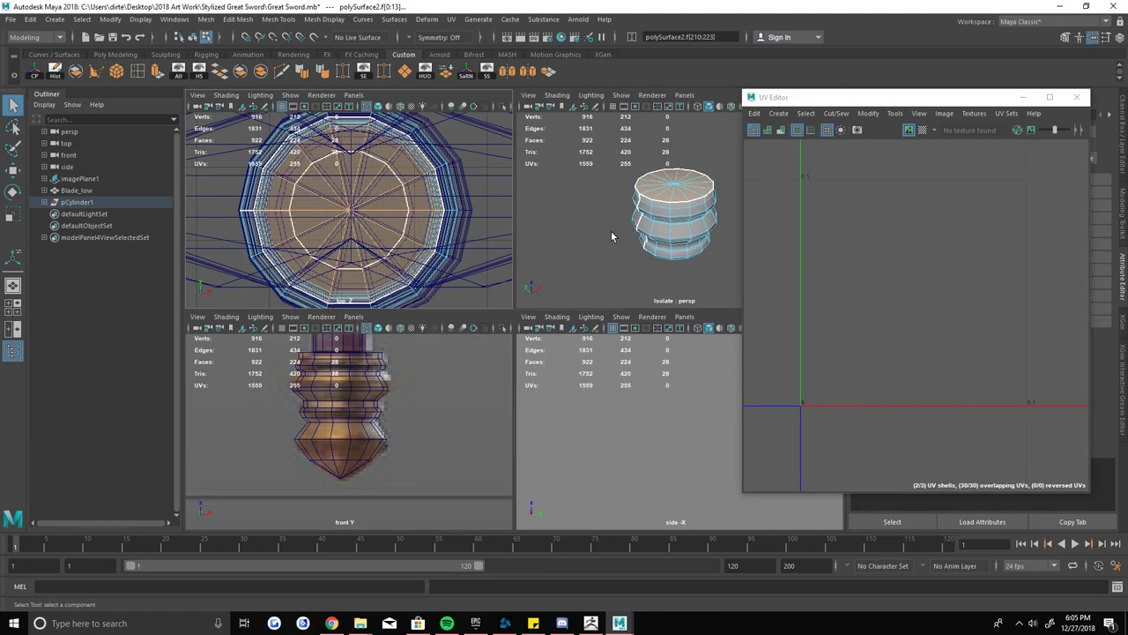
pyautogui.press('space')
pyautogui.press('Delete')
pyautogui.click(869, 113)
pyautogui.click(879, 480)
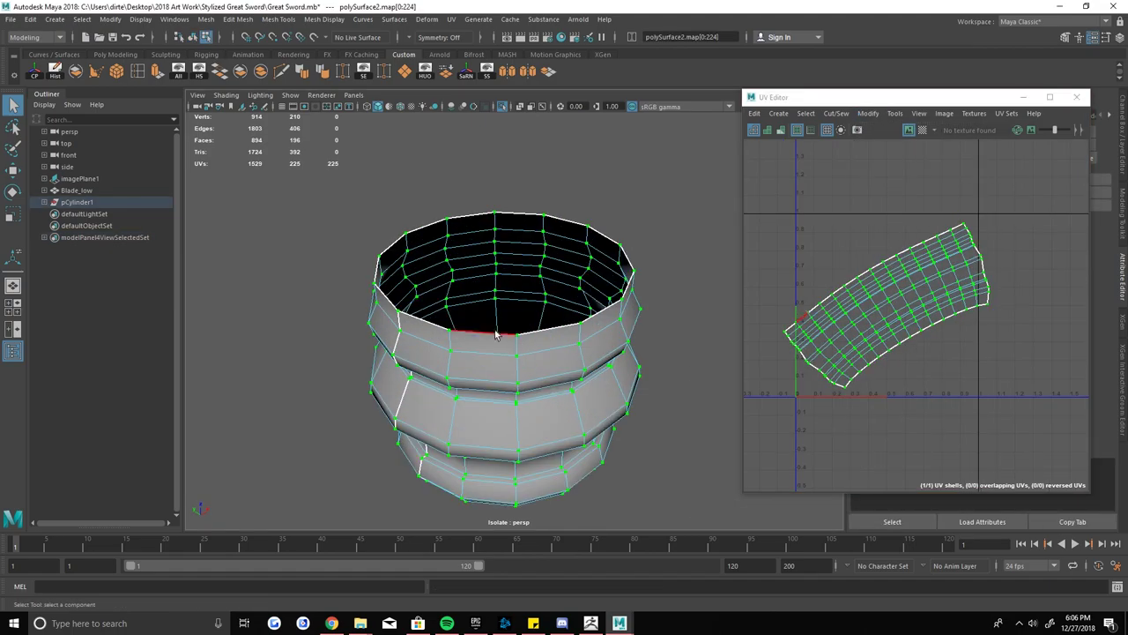
# - Orient the collar's three UV shells
pyautogui.moveTo(496, 262)
pyautogui.keyDown('alt'); pyautogui.mouseDown()
pyautogui.moveTo(467, 219)
pyautogui.moveTo(428, 370)
pyautogui.mouseUp(); pyautogui.keyUp('alt')
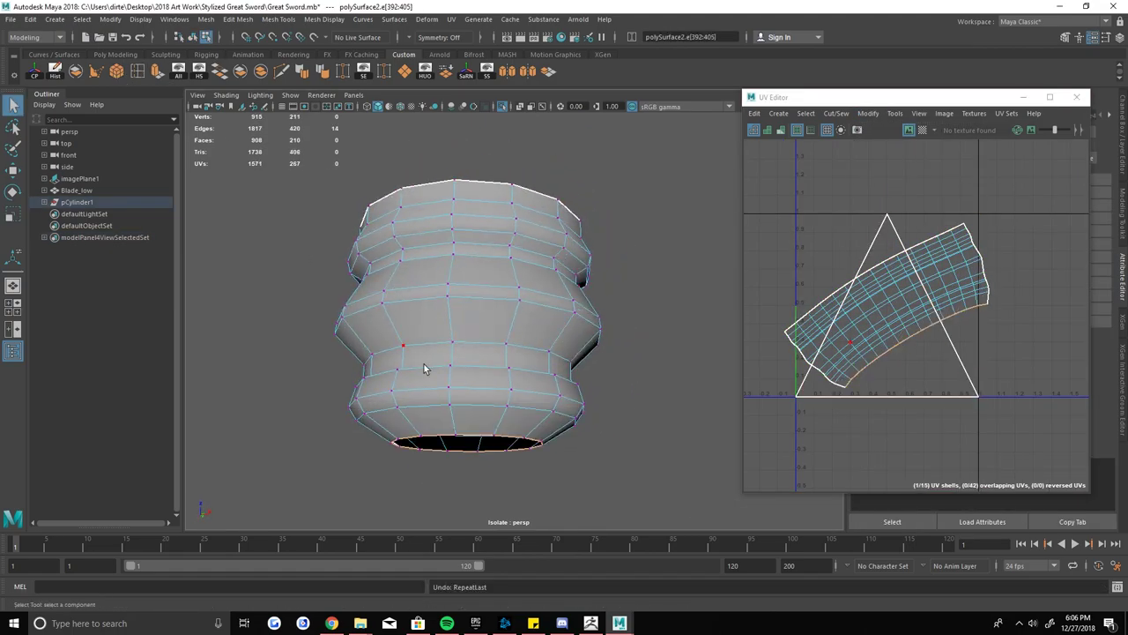
pyautogui.moveTo(468, 317); pyautogui.dragTo(468, 291, button='right')
pyautogui.moveTo(468, 291)
pyautogui.keyDown('alt'); pyautogui.mouseDown()
pyautogui.moveTo(466, 315)
pyautogui.moveTo(476, 265)
pyautogui.mouseUp(); pyautogui.keyUp('alt')
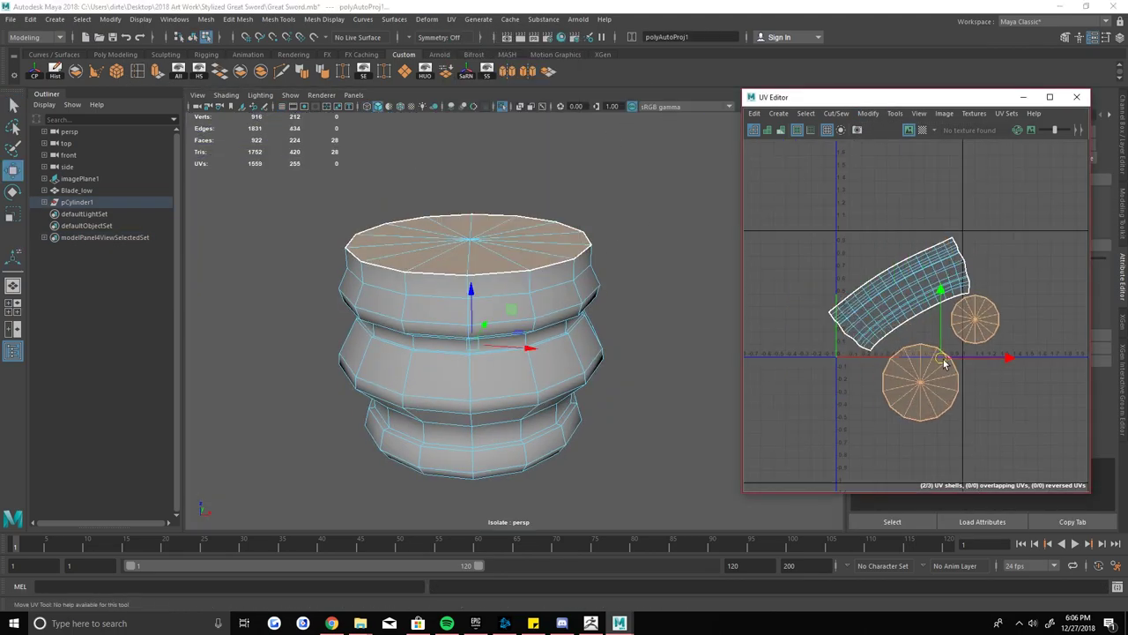
pyautogui.click(868, 113)
pyautogui.click(903, 315)
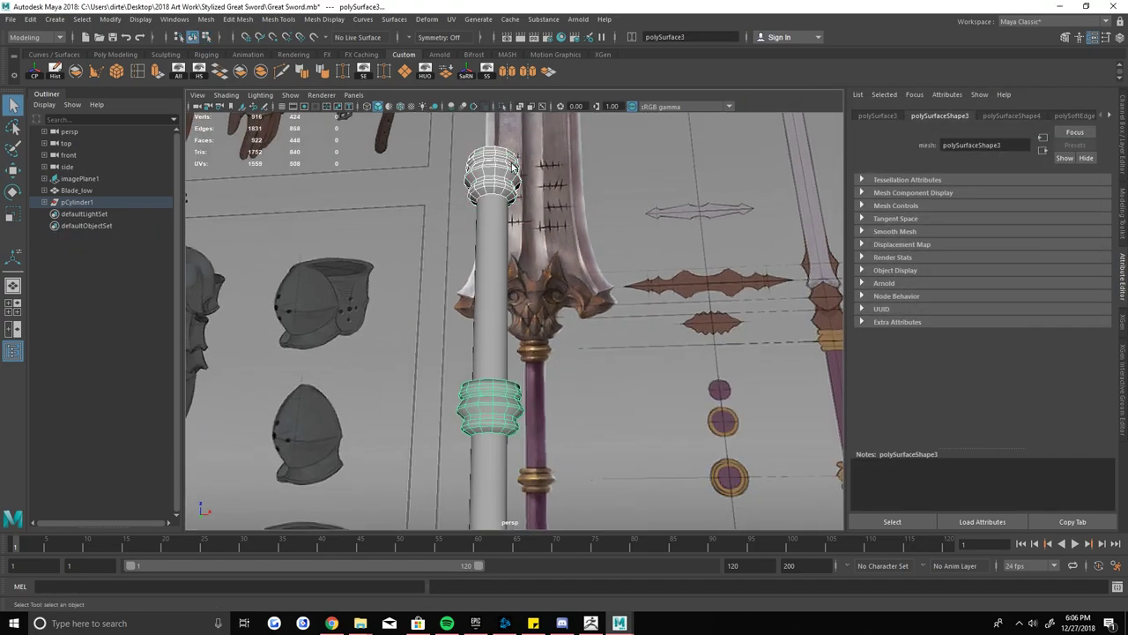
# - Isolate the pommel, project its UVs from the camera, and lay them out
pyautogui.click(451, 18)
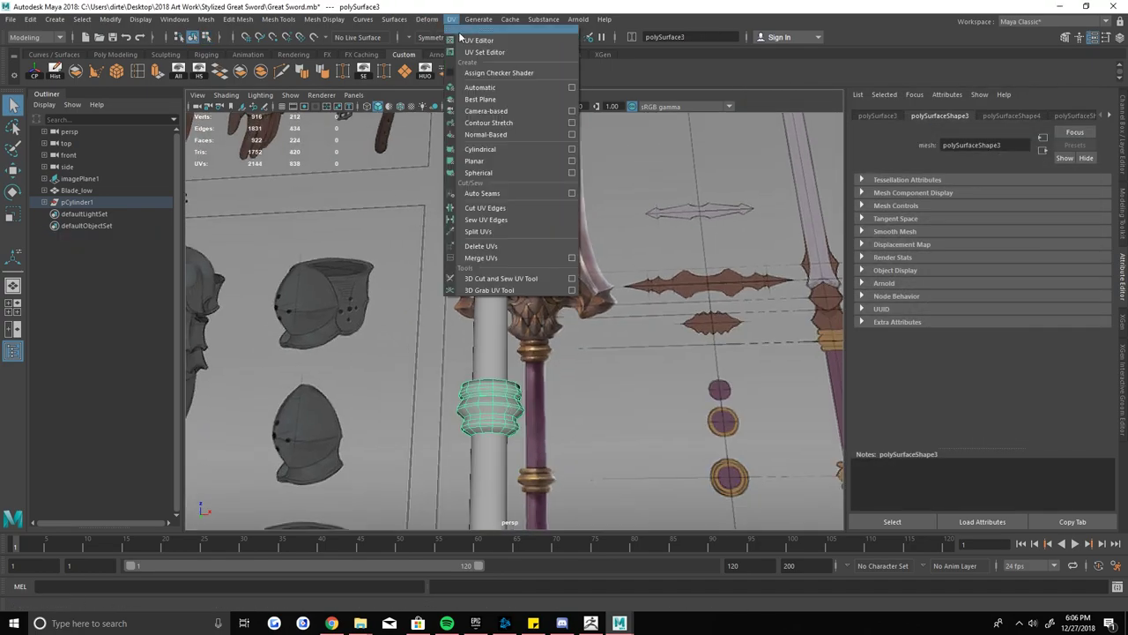
pyautogui.click(481, 39)
pyautogui.press('r')
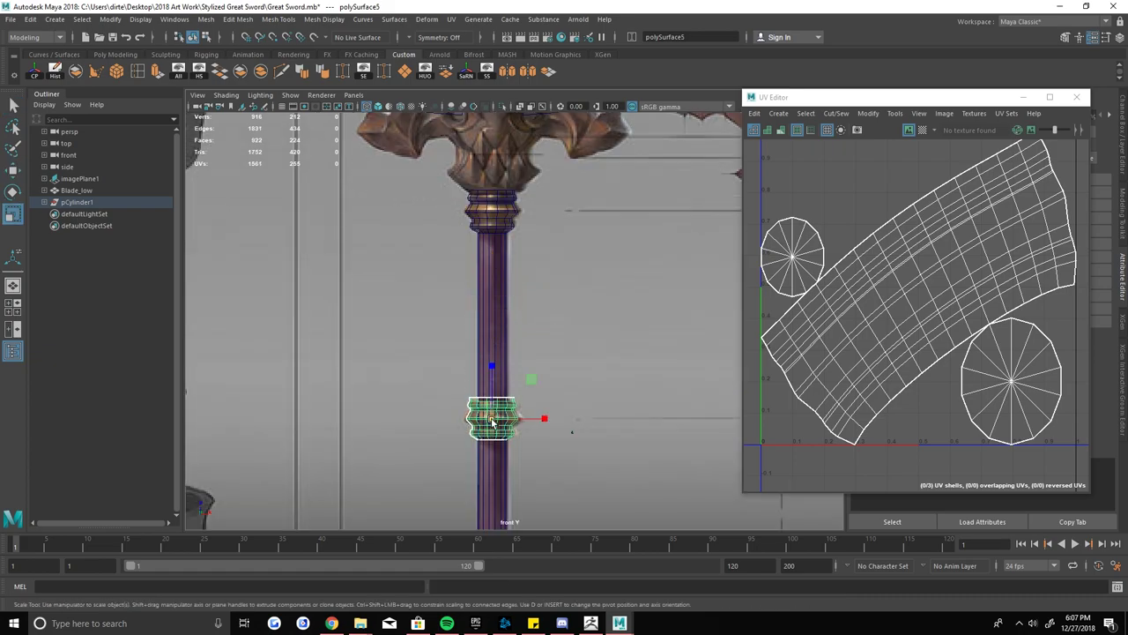
pyautogui.scroll(-5, 491, 381)
pyautogui.click(549, 297)
pyautogui.hotkey('ctrl', '1')
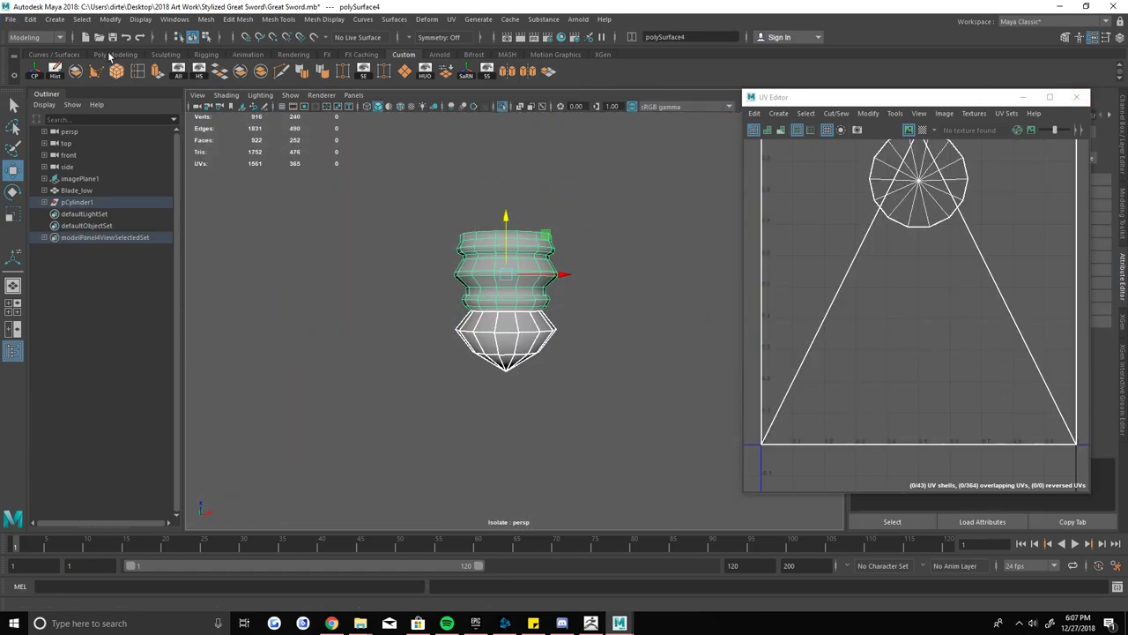
pyautogui.click(451, 19)
pyautogui.click(490, 111)
pyautogui.moveTo(518, 271)
pyautogui.keyDown('alt'); pyautogui.mouseDown()
pyautogui.moveTo(529, 370)
pyautogui.moveTo(493, 265)
pyautogui.mouseUp(); pyautogui.keyUp('alt')
pyautogui.click(869, 113)
pyautogui.click(883, 226)
pyautogui.scroll(5, 494, 264)
# - Select the pommel's top cap and re-lay out its UV shells
pyautogui.press('space')
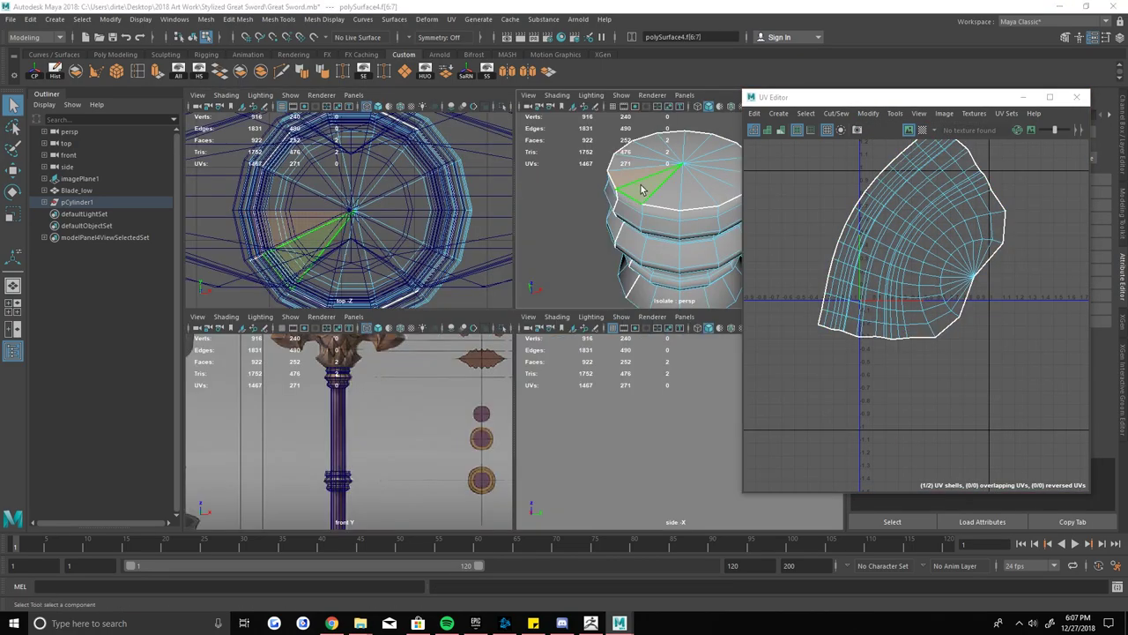
pyautogui.press('space')
pyautogui.click(468, 198)
pyautogui.keyDown('shift'); pyautogui.click(469, 198); pyautogui.keyUp('shift')
pyautogui.scroll(-3, 467, 203)
pyautogui.click(868, 113)
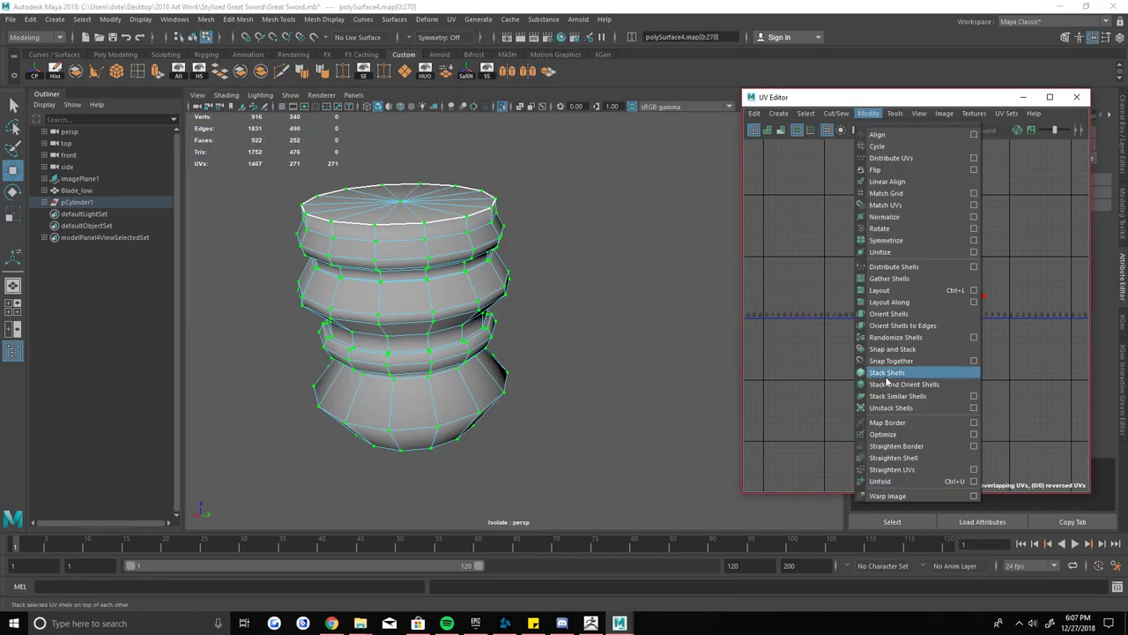
pyautogui.click(873, 365)
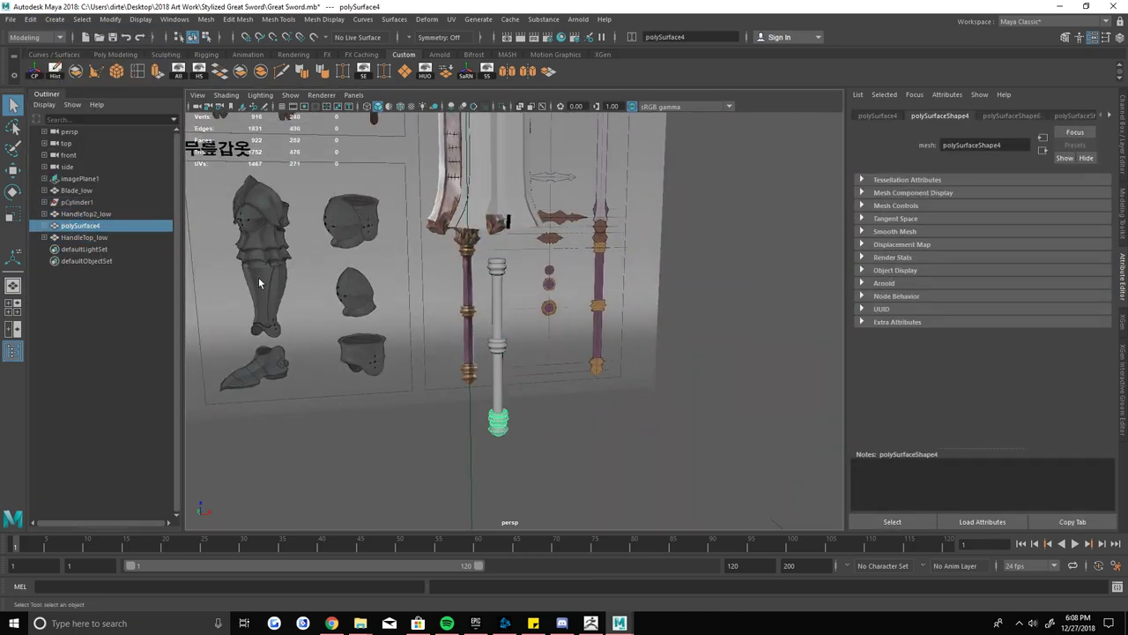
# - Unparent the Handle_low mesh from its group
pyautogui.click(80, 202)
pyautogui.click(30, 18)
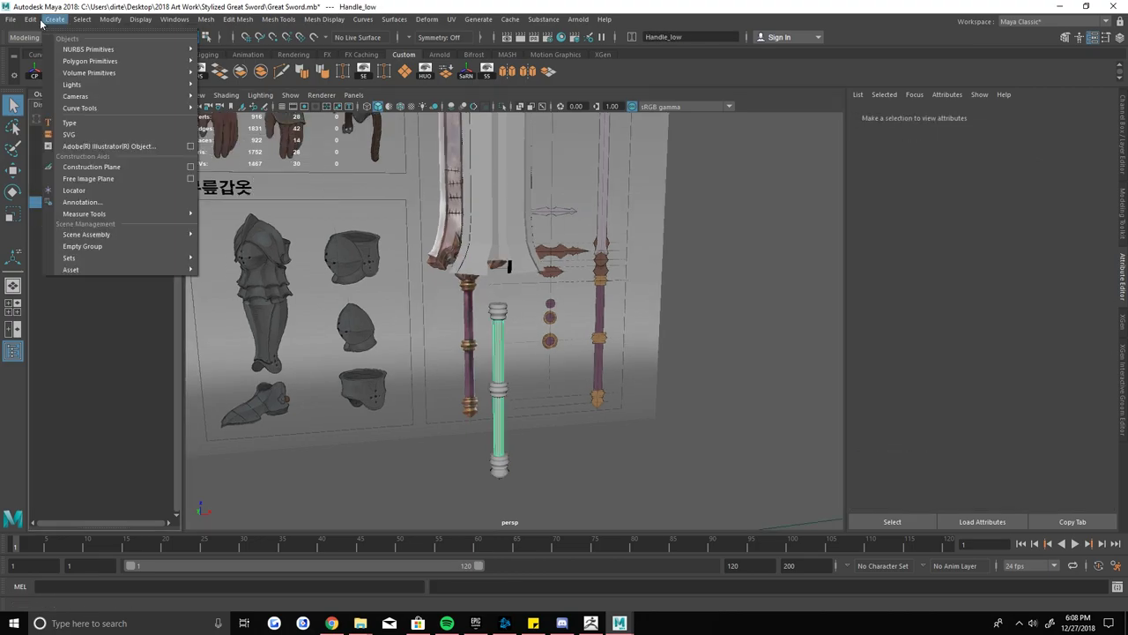
pyautogui.click(57, 296)
pyautogui.click(29, 18)
pyautogui.click(83, 254)
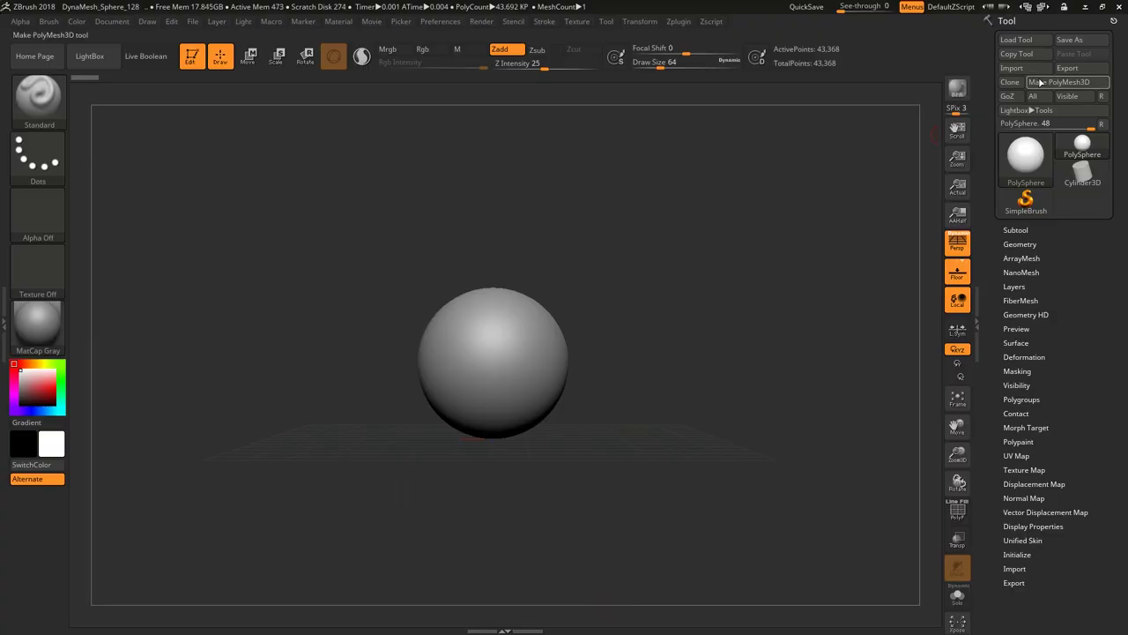
pyautogui.click(1012, 68)
# - Load ForZ, give PolySphere1 the zbro_clayset_s04 material, and enable DynaMesh at 32
pyautogui.click(463, 294)
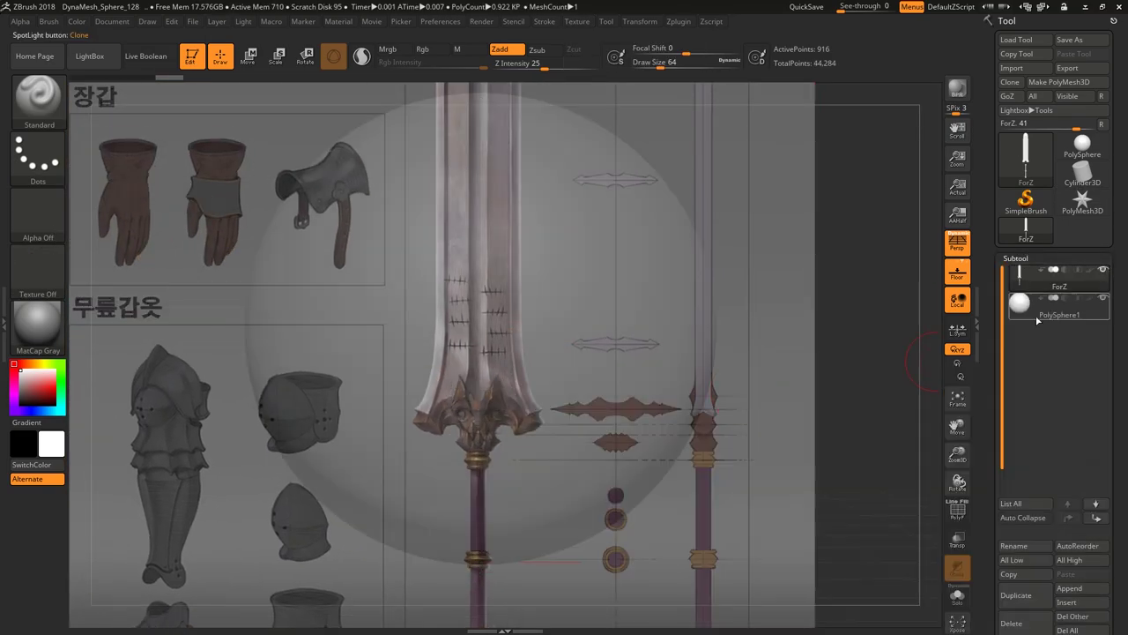
pyautogui.click(1037, 319)
pyautogui.click(38, 325)
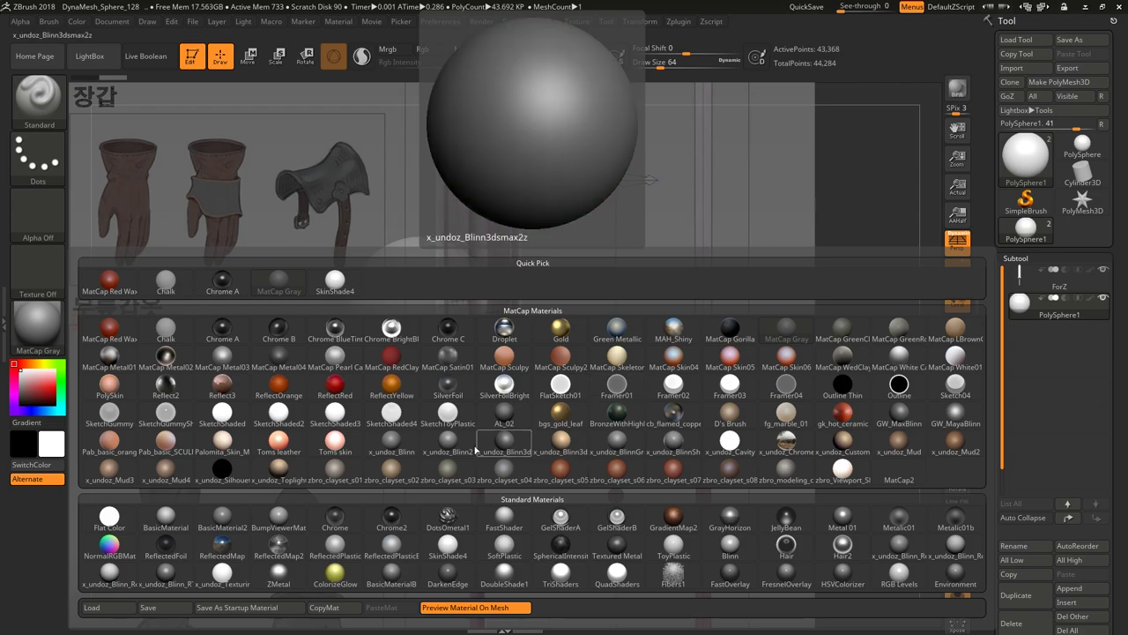
pyautogui.click(504, 467)
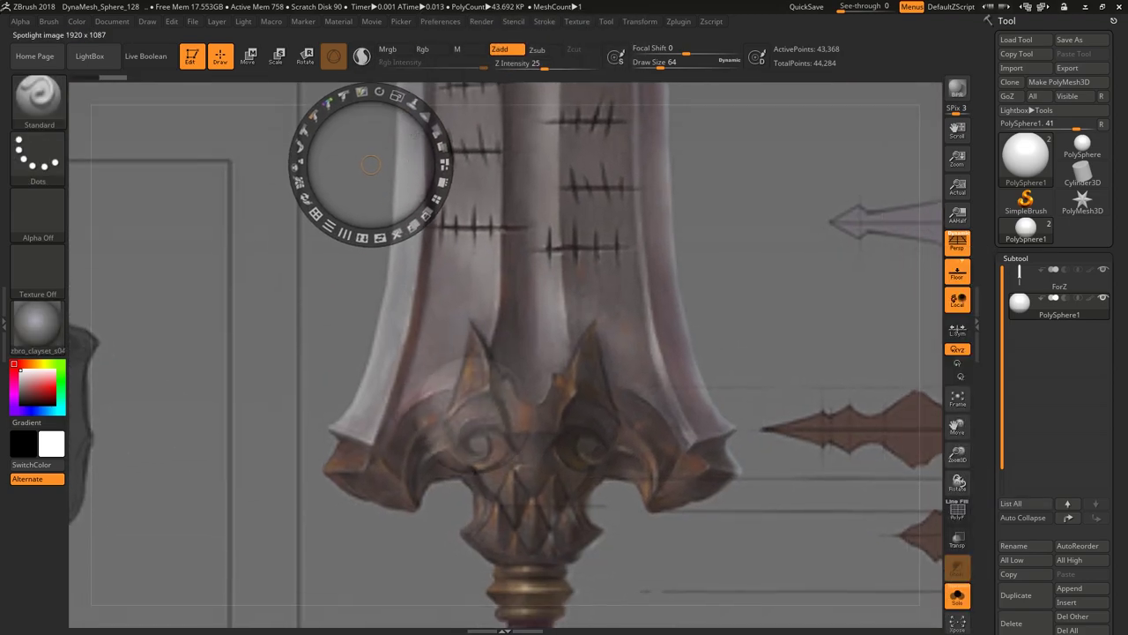
pyautogui.click(1023, 259)
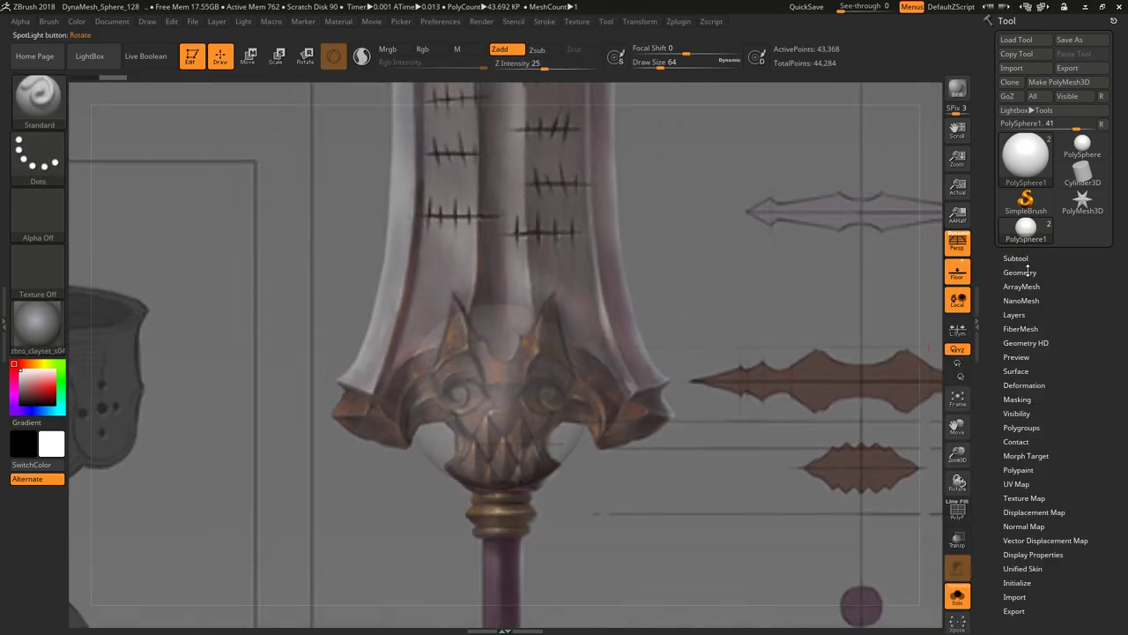
pyautogui.click(1019, 272)
pyautogui.click(1024, 489)
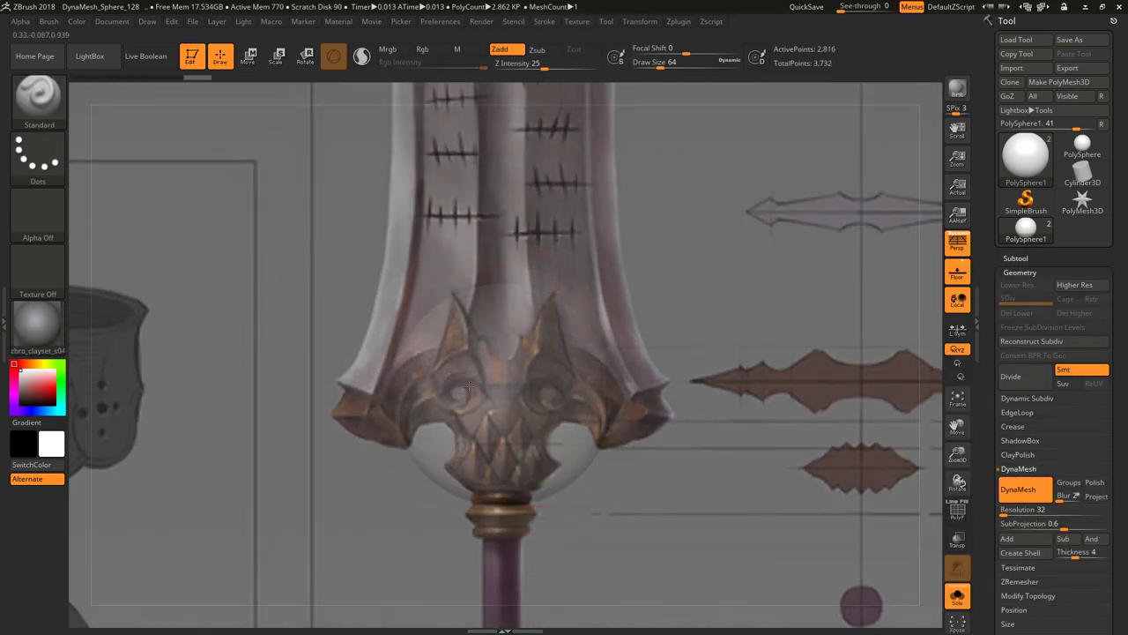
# - Enlarge the brush to 386 and pull the sphere into shape with the Move brush
pyautogui.press('space')
pyautogui.moveTo(383, 259); pyautogui.dragTo(404, 387)
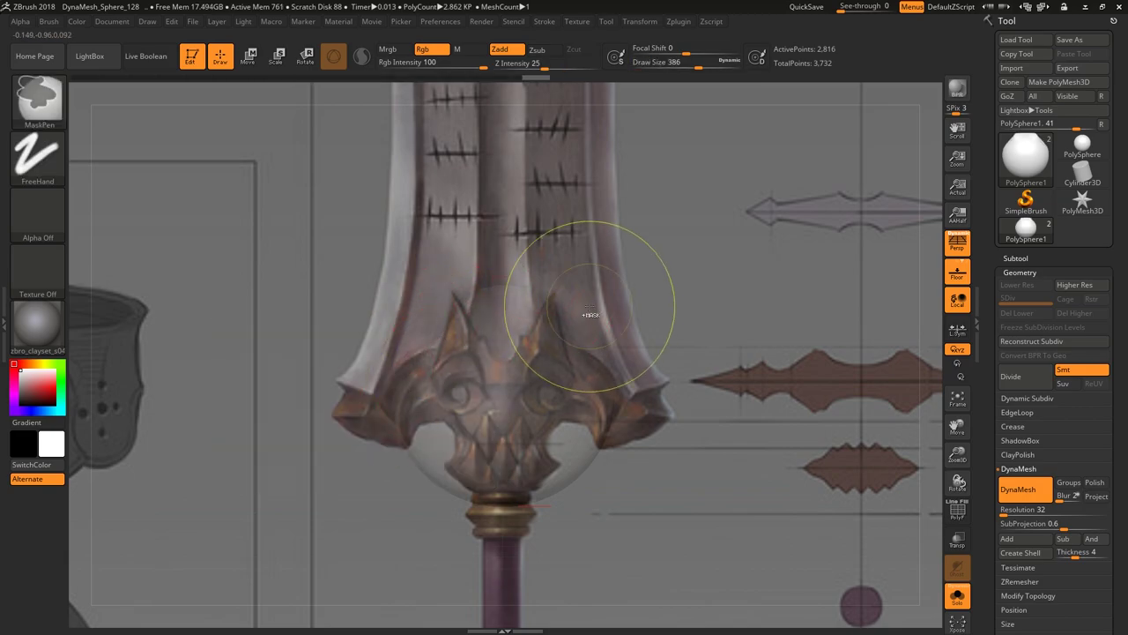
pyautogui.keyDown('ctrl'); pyautogui.click(629, 491); pyautogui.keyUp('ctrl')
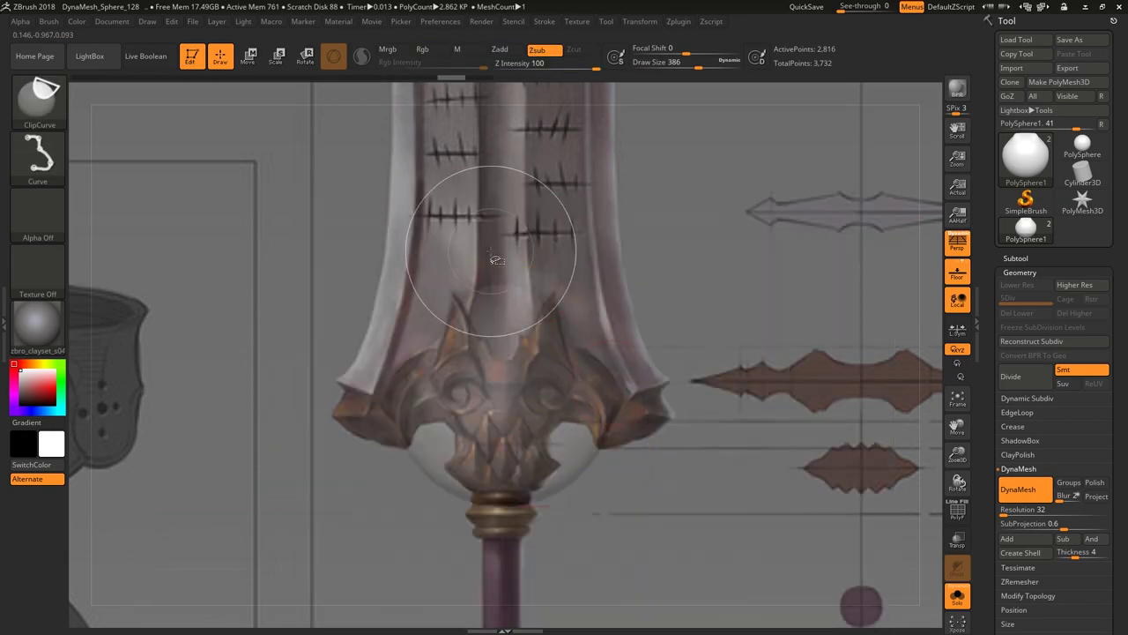
pyautogui.click(1027, 595)
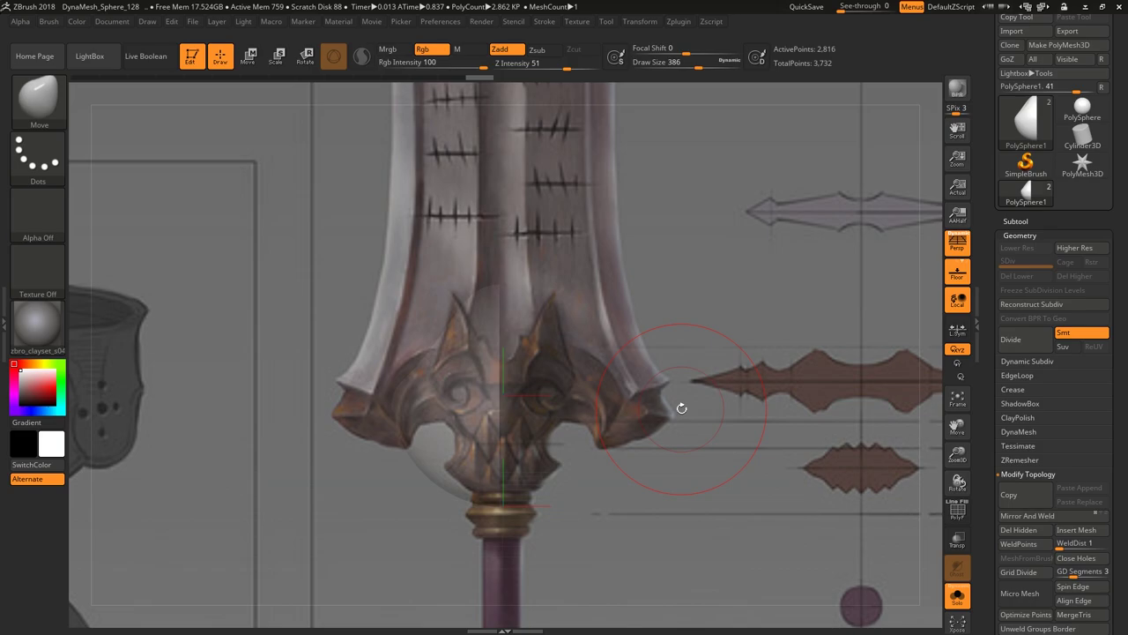
pyautogui.press('space')
pyautogui.moveTo(428, 320); pyautogui.dragTo(448, 319)
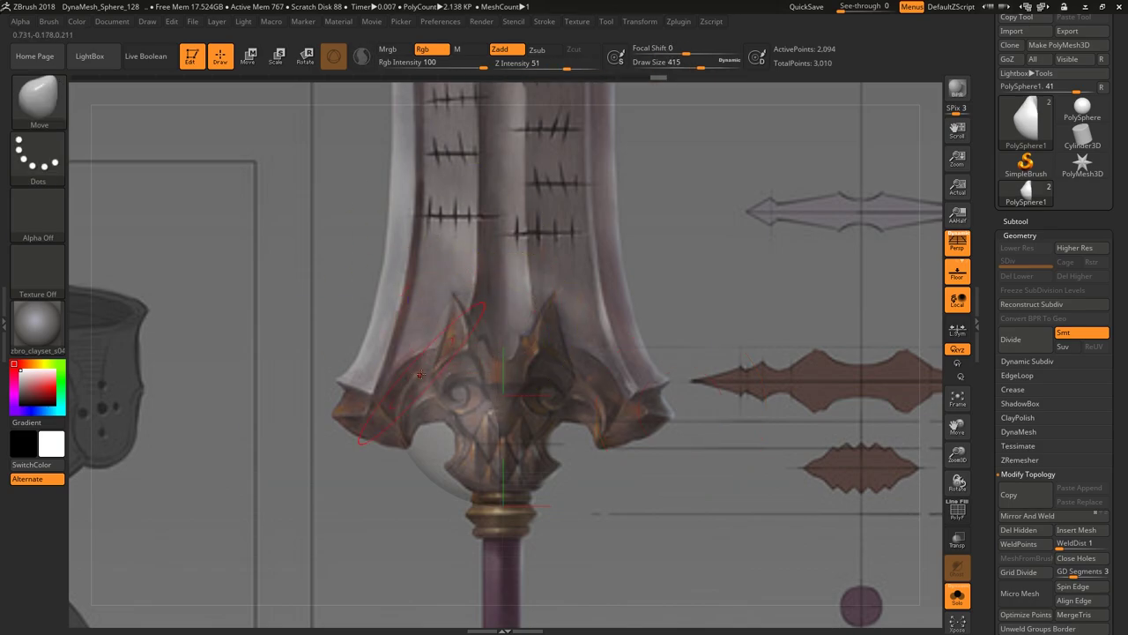
pyautogui.press('space')
pyautogui.moveTo(414, 433); pyautogui.dragTo(448, 433)
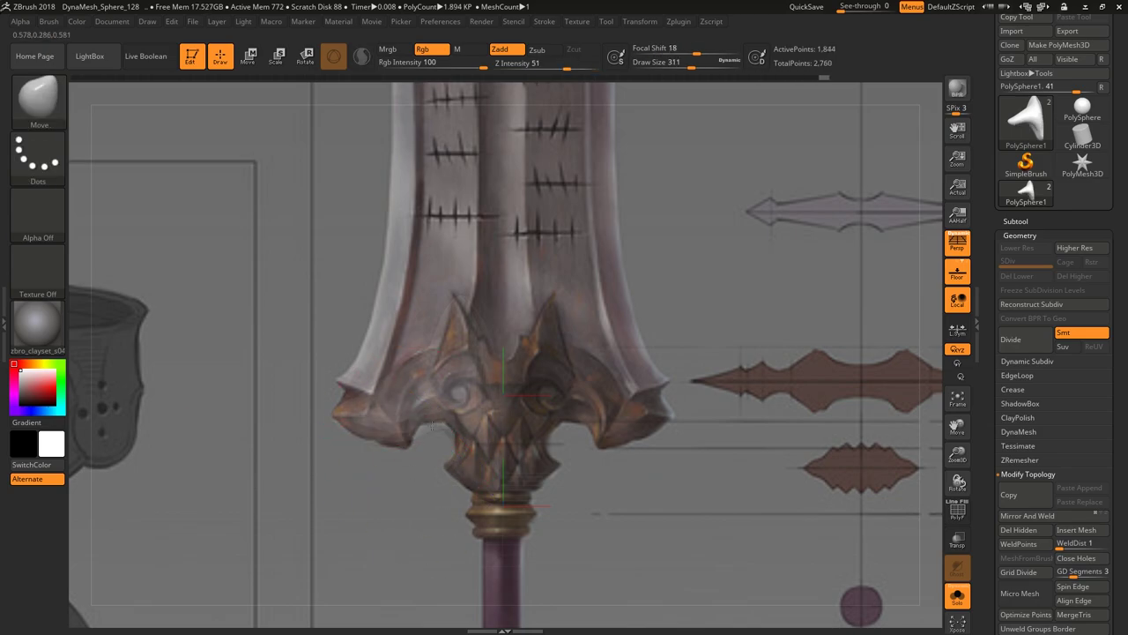
pyautogui.press('z')
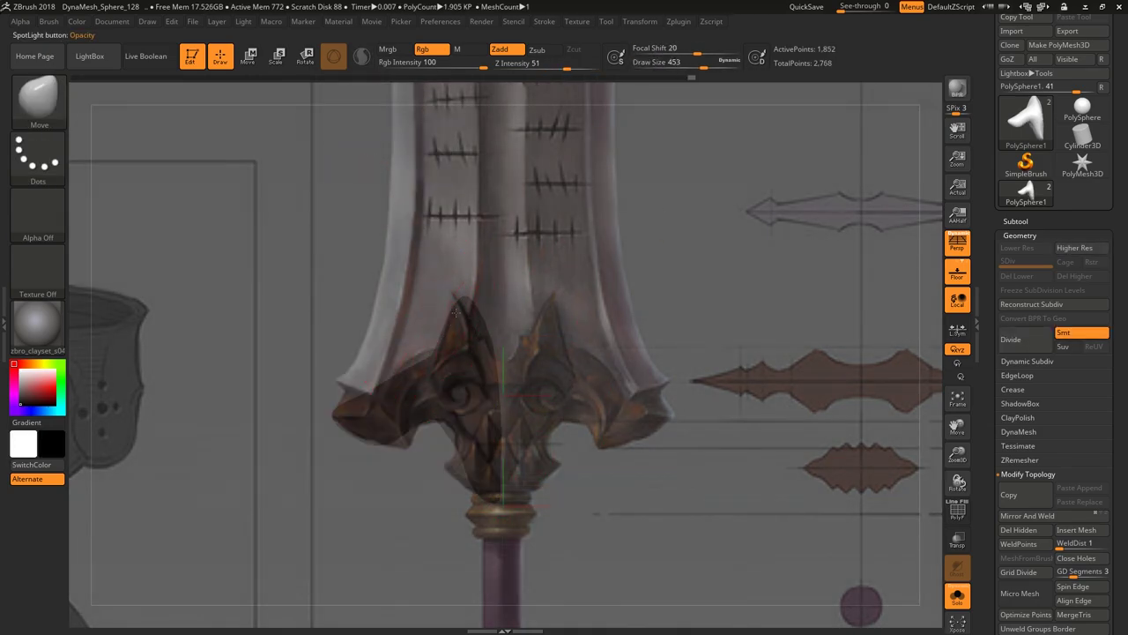
pyautogui.press('space')
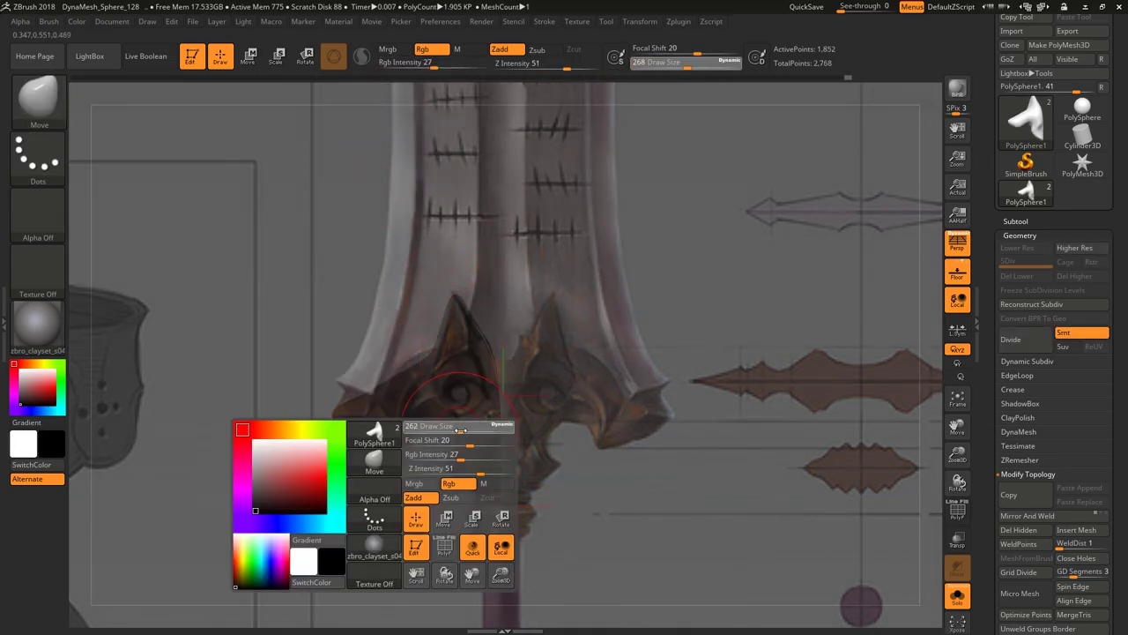
pyautogui.moveTo(460, 429); pyautogui.dragTo(370, 385)
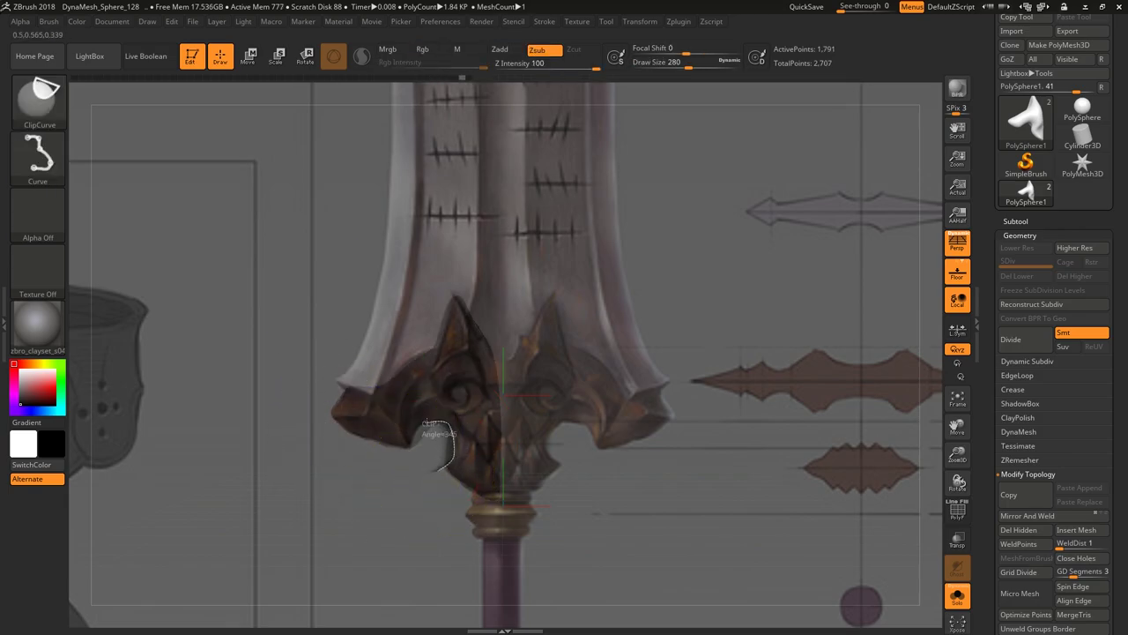
# - Shrink the reference image to the left and switch to the ClayBuildup brush
pyautogui.press('z')
pyautogui.moveTo(453, 498)
pyautogui.mouseDown()
pyautogui.moveTo(265, 264)
pyautogui.moveTo(366, 194)
pyautogui.mouseUp()
pyautogui.press('z')
pyautogui.press('z')
pyautogui.press('z')
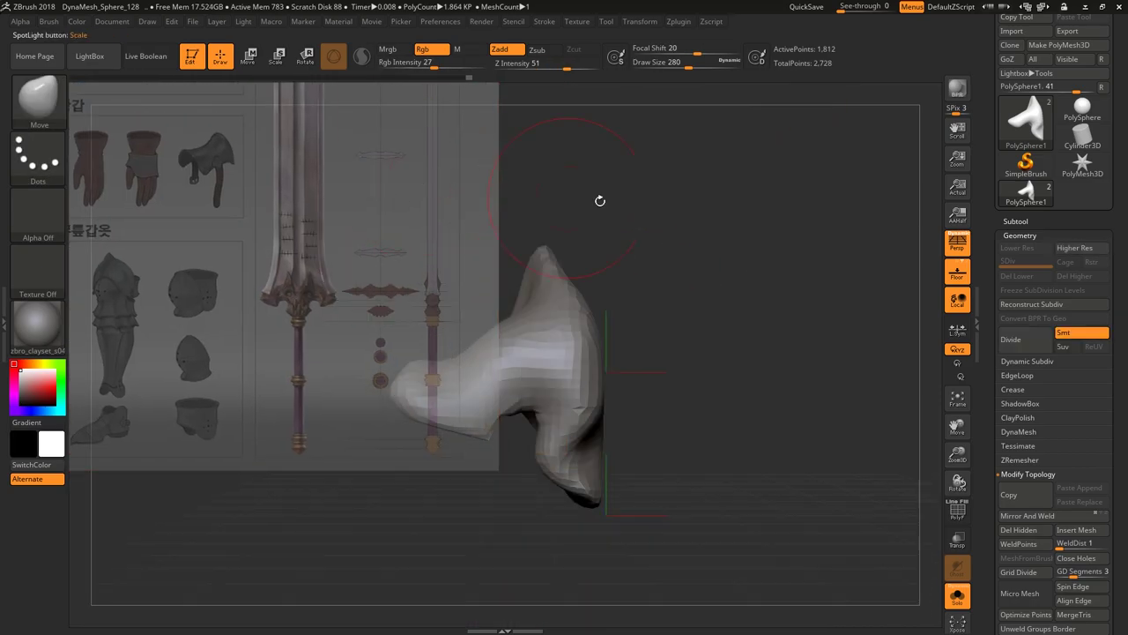
pyautogui.press('b')
pyautogui.press('c')
pyautogui.press('b')
pyautogui.moveTo(679, 252)
pyautogui.mouseDown()
pyautogui.moveTo(761, 279)
pyautogui.moveTo(709, 250)
pyautogui.mouseUp()
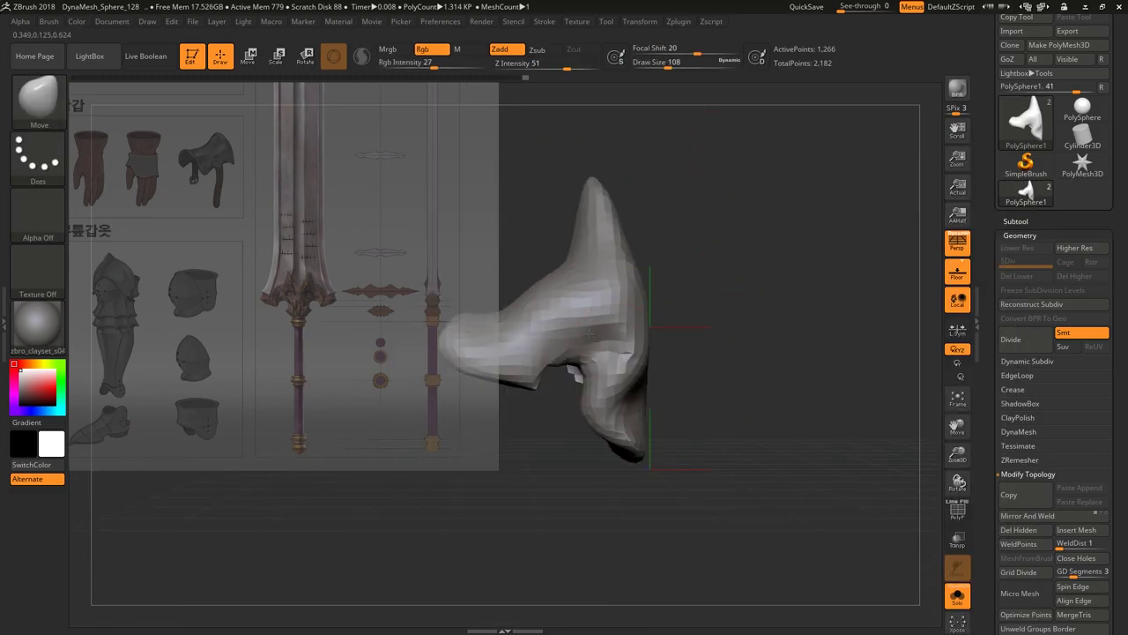
pyautogui.moveTo(617, 407); pyautogui.dragTo(653, 466)
pyautogui.moveTo(595, 422)
pyautogui.mouseDown()
pyautogui.moveTo(579, 433)
pyautogui.moveTo(547, 413)
pyautogui.moveTo(629, 385)
pyautogui.moveTo(589, 369)
pyautogui.moveTo(1018, 399)
pyautogui.mouseUp()
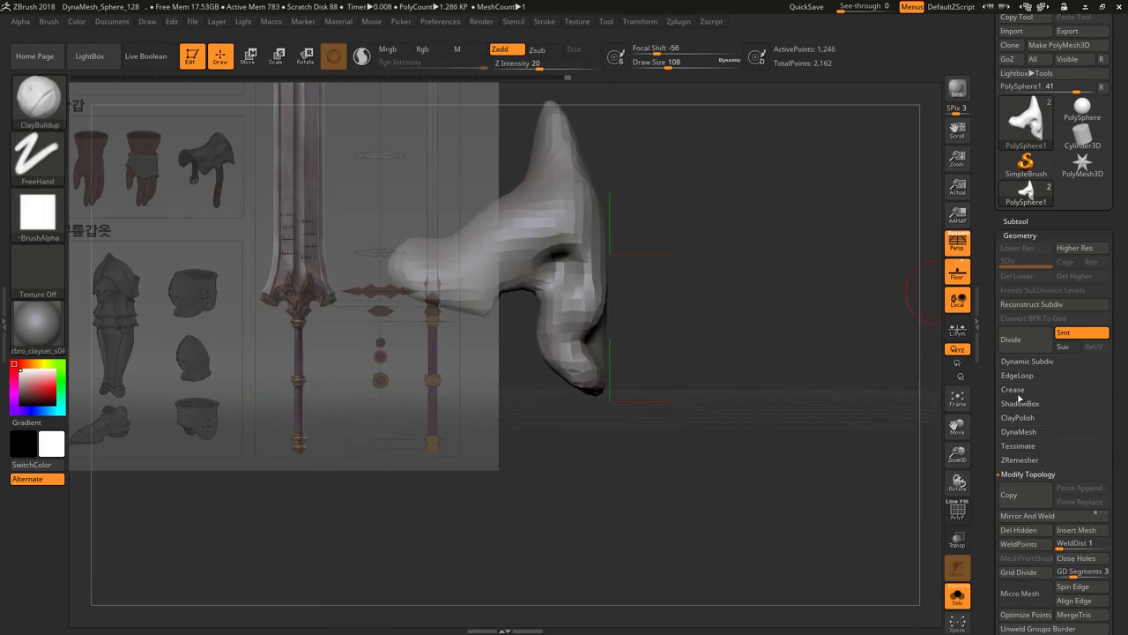
# - Remesh the shape at higher resolution, set brush size 65, and reposition the reference image
pyautogui.keyDown('ctrl'); pyautogui.moveTo(644, 370); pyautogui.dragTo(717, 202); pyautogui.keyUp('ctrl')
pyautogui.press('space')
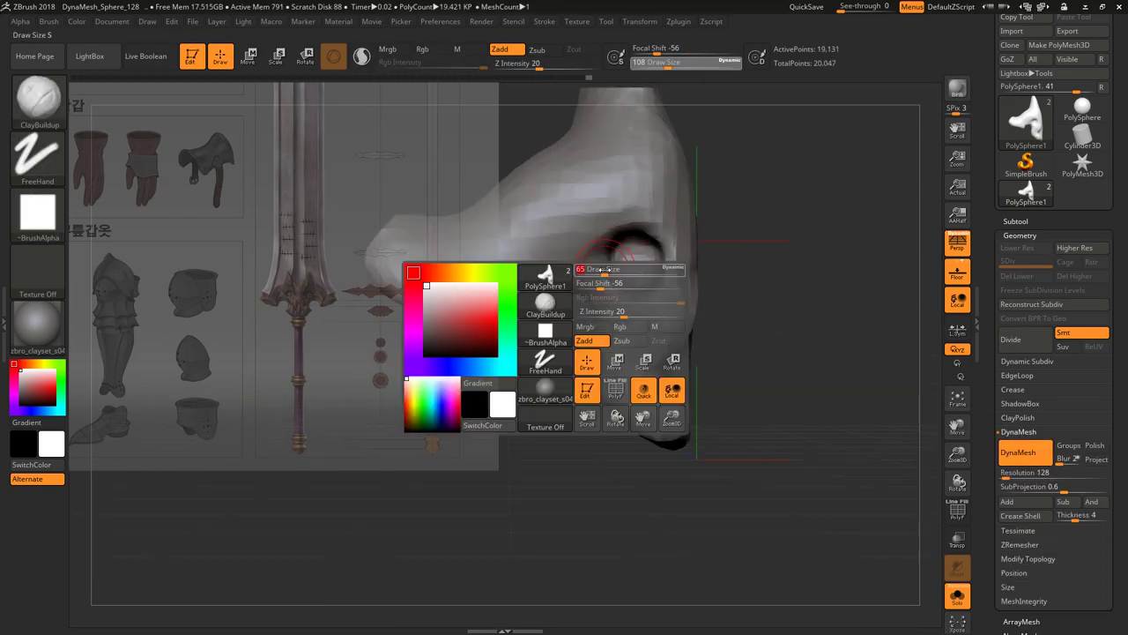
pyautogui.press('z')
pyautogui.moveTo(403, 252)
pyautogui.mouseDown()
pyautogui.moveTo(495, 109)
pyautogui.moveTo(365, 151)
pyautogui.mouseUp()
pyautogui.press('z')
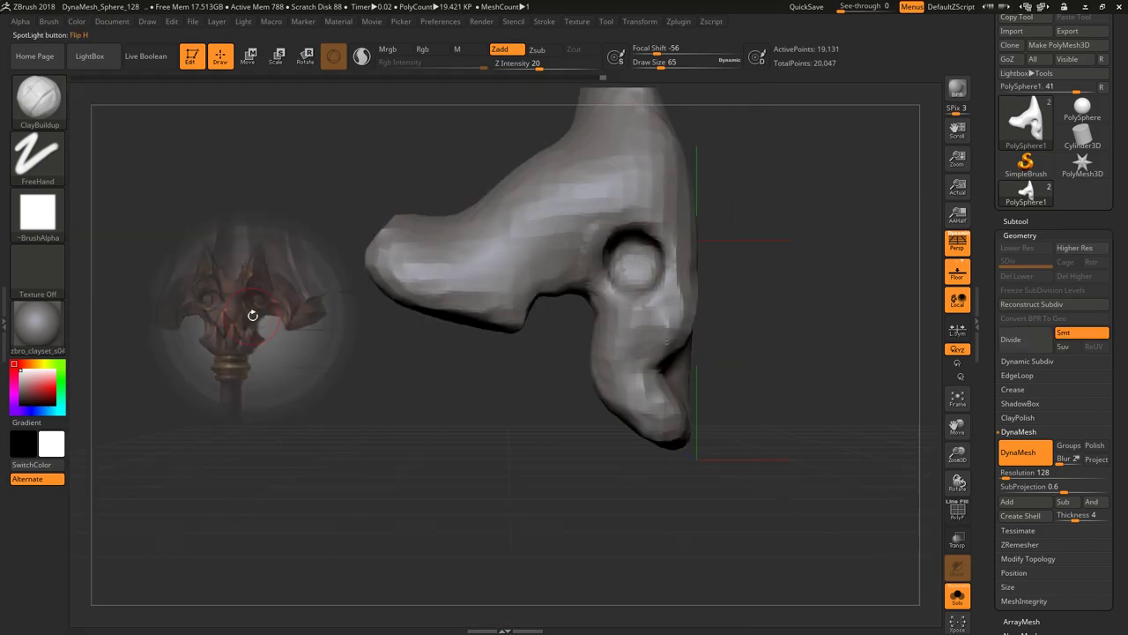
pyautogui.press('z')
pyautogui.press('z')
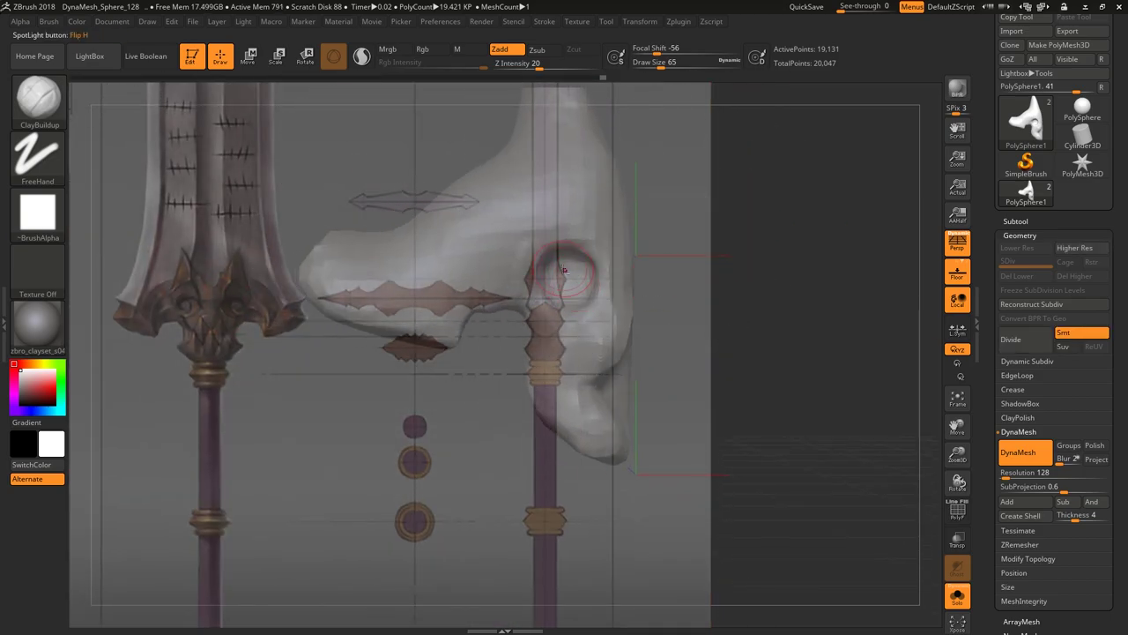
pyautogui.moveTo(580, 247); pyautogui.dragTo(548, 226, button='right')
pyautogui.moveTo(533, 281); pyautogui.dragTo(571, 308, button='right')
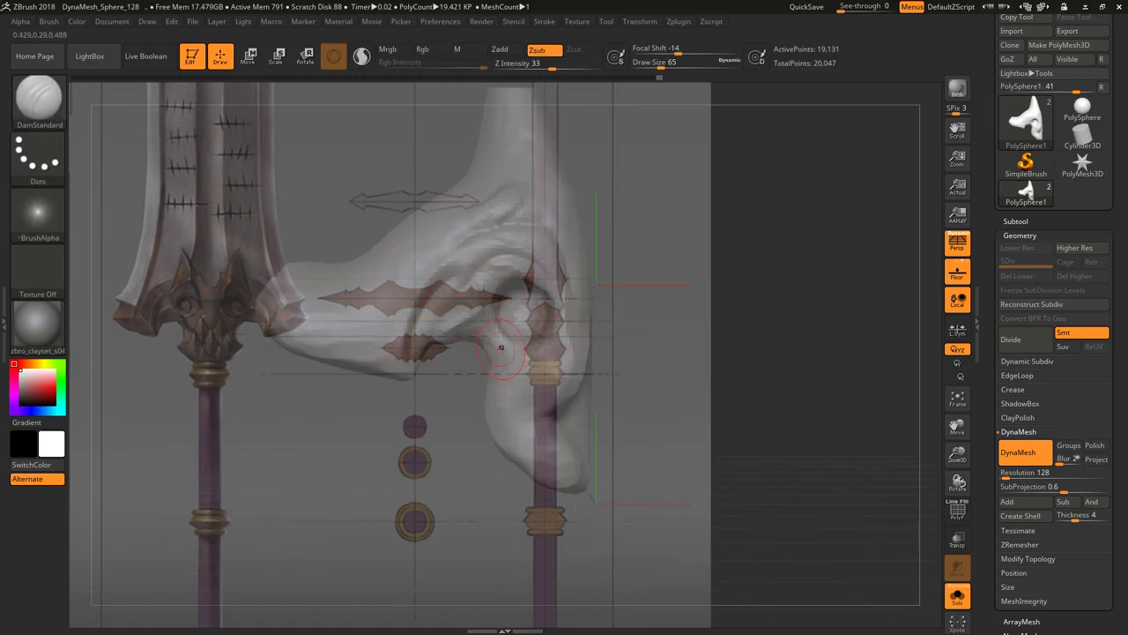
pyautogui.hotkey('shift', 'z')
pyautogui.press('z')
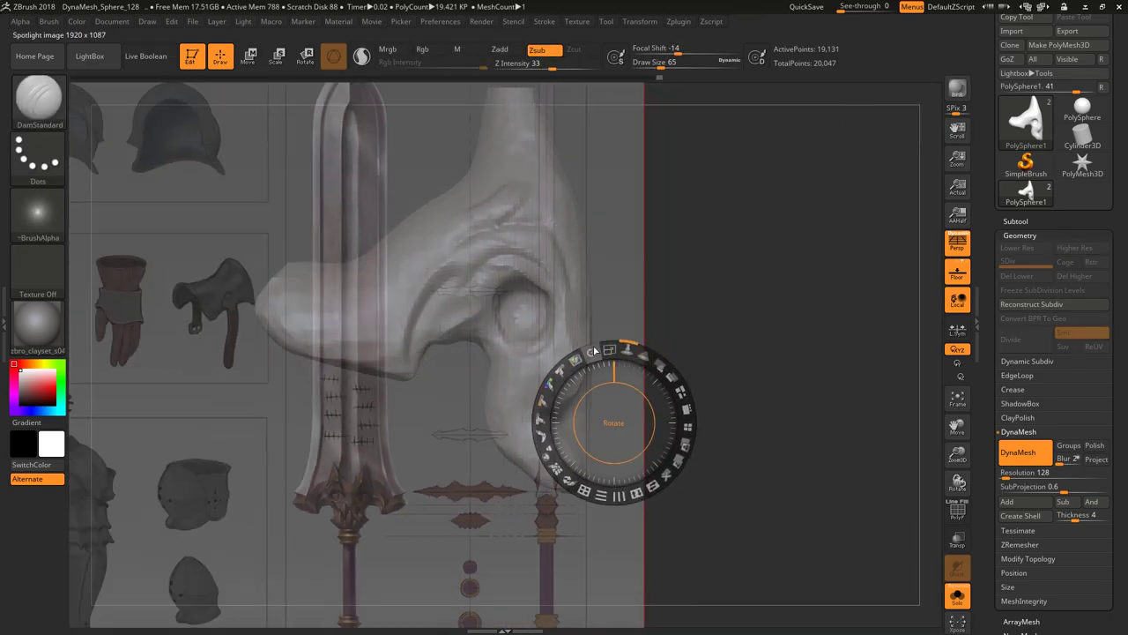
pyautogui.moveTo(592, 403); pyautogui.dragTo(381, 196)
pyautogui.press('z')
# - Sculpt the guard half with TrimDynamic, ClayBuildup, Move, hPolish and DamStandard brushes
pyautogui.press('b')
pyautogui.press('t')
pyautogui.press('d')
pyautogui.moveTo(529, 256); pyautogui.dragTo(559, 280, button='right')
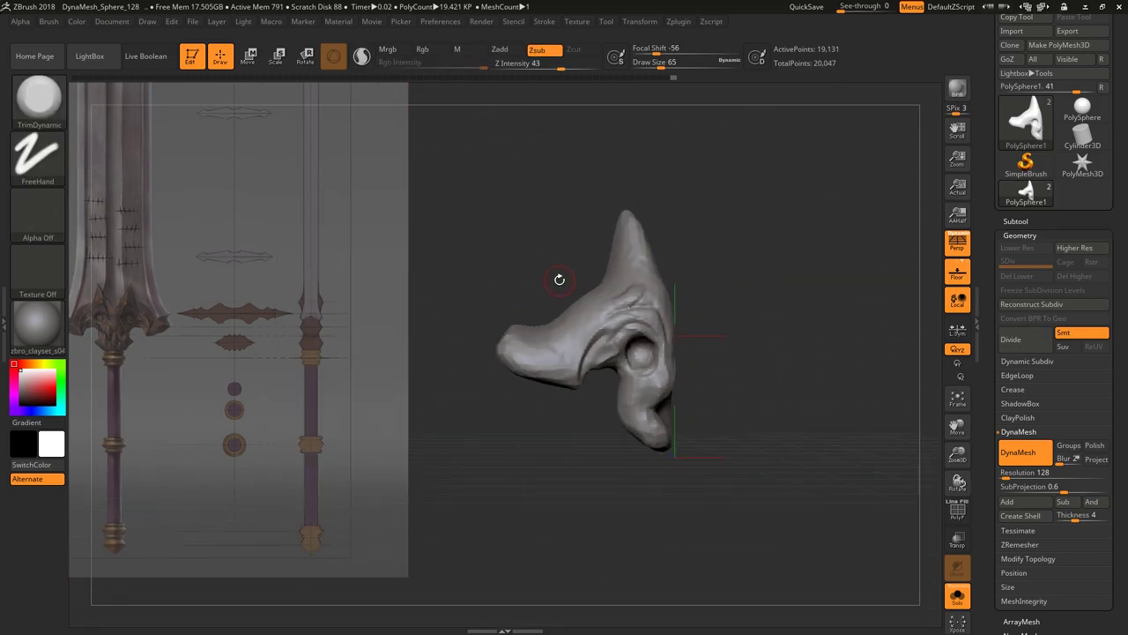
pyautogui.press('b')
pyautogui.press('c')
pyautogui.press('b')
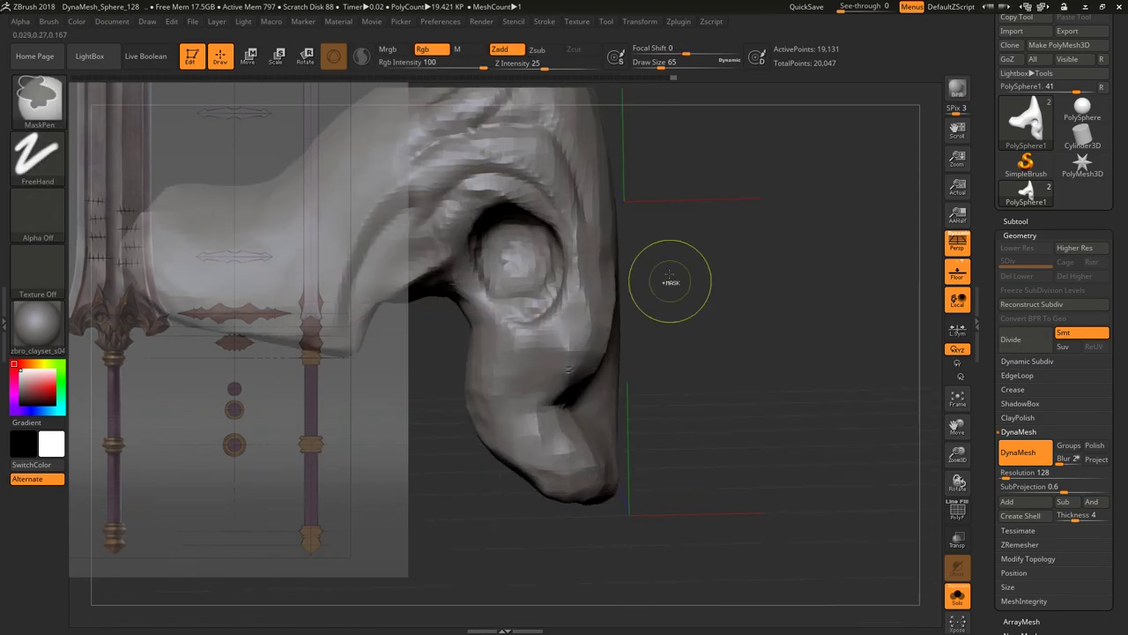
pyautogui.moveTo(630, 268)
pyautogui.mouseDown(button='right')
pyautogui.moveTo(683, 383)
pyautogui.moveTo(596, 376)
pyautogui.moveTo(591, 427)
pyautogui.moveTo(555, 393)
pyautogui.moveTo(614, 450)
pyautogui.moveTo(529, 396)
pyautogui.moveTo(695, 334)
pyautogui.mouseUp(button='right')
pyautogui.press('ctrl')
pyautogui.press('b')
pyautogui.press('m')
pyautogui.press('v')
pyautogui.press('b')
pyautogui.press('h')
pyautogui.press('p')
# - Refine the guard with hPolish, Smooth and ClayBuildup passes from new angles
pyautogui.press('b')
pyautogui.press('d')
pyautogui.press('s')
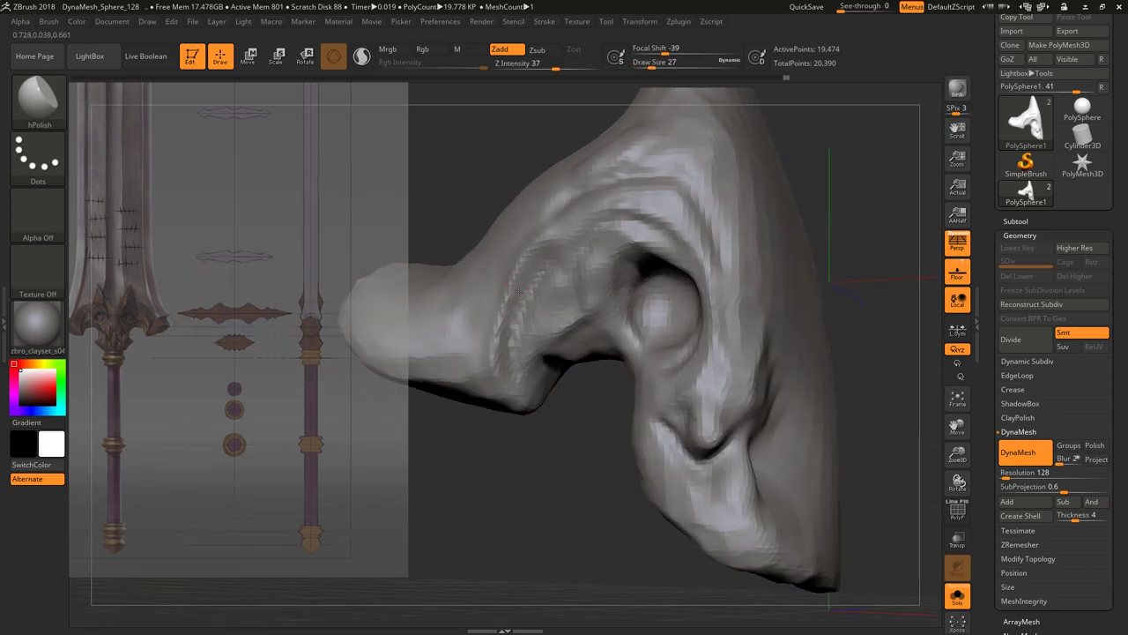
pyautogui.moveTo(649, 244)
pyautogui.mouseDown(button='right')
pyautogui.moveTo(531, 431)
pyautogui.moveTo(538, 407)
pyautogui.moveTo(665, 343)
pyautogui.moveTo(596, 264)
pyautogui.mouseUp(button='right')
pyautogui.press('b')
pyautogui.press('h')
pyautogui.press('p')
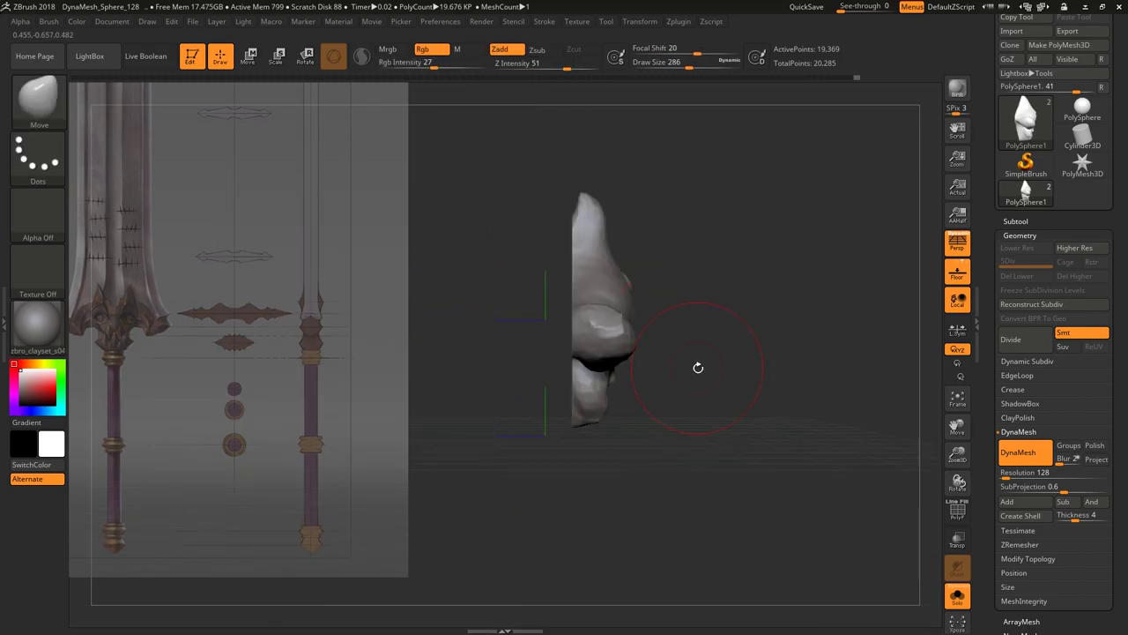
pyautogui.moveTo(685, 359)
pyautogui.mouseDown(button='right')
pyautogui.moveTo(670, 335)
pyautogui.moveTo(675, 314)
pyautogui.moveTo(594, 307)
pyautogui.mouseUp(button='right')
pyautogui.press('b')
pyautogui.press('w')
pyautogui.press('b')
pyautogui.press('c')
pyautogui.press('b')
# - Polish the guard with hPolish, then rotate the sword to a side view with Transpose
pyautogui.press('b')
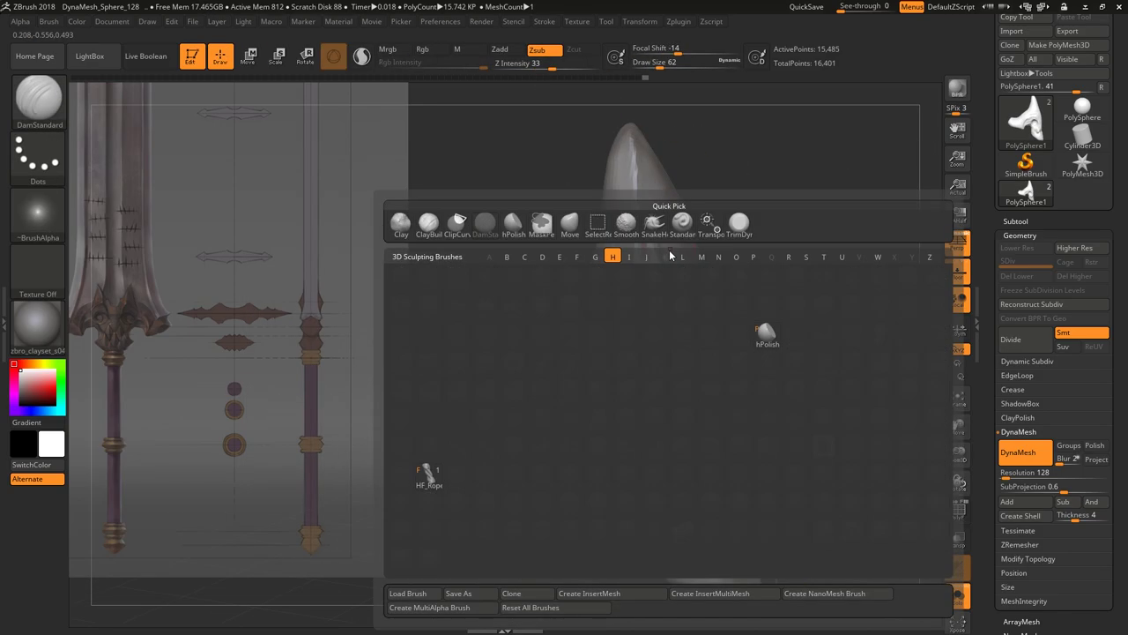
pyautogui.moveTo(643, 270); pyautogui.dragTo(661, 401, button='right')
pyautogui.press('b')
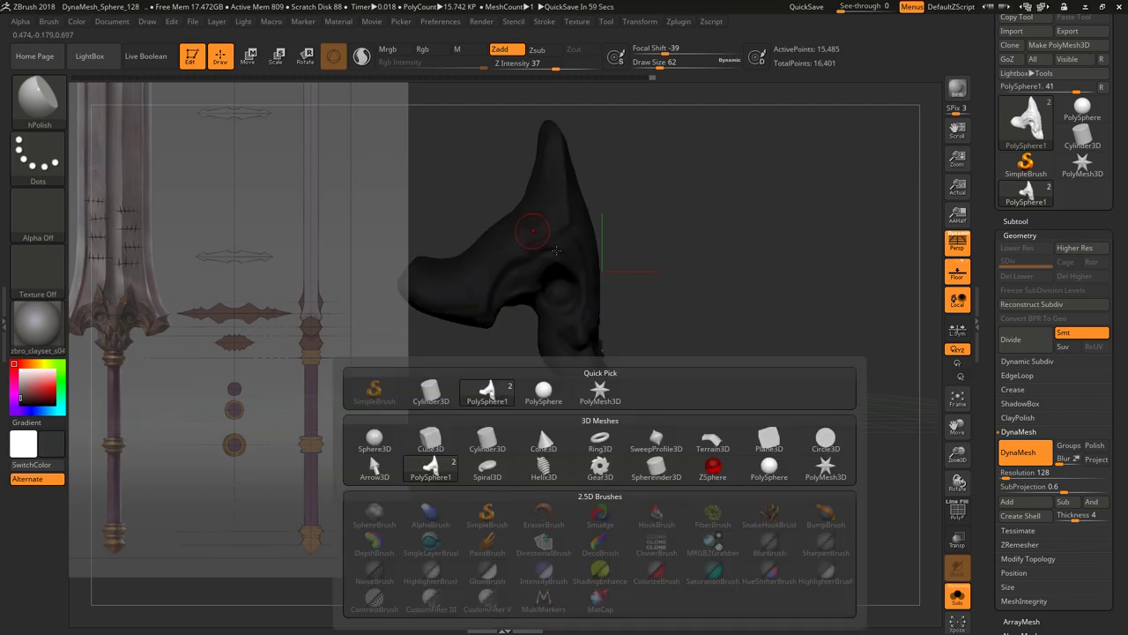
pyautogui.press('h')
pyautogui.press('p')
pyautogui.moveTo(567, 344)
pyautogui.mouseDown(button='right')
pyautogui.moveTo(584, 363)
pyautogui.moveTo(728, 254)
pyautogui.moveTo(639, 268)
pyautogui.mouseUp(button='right')
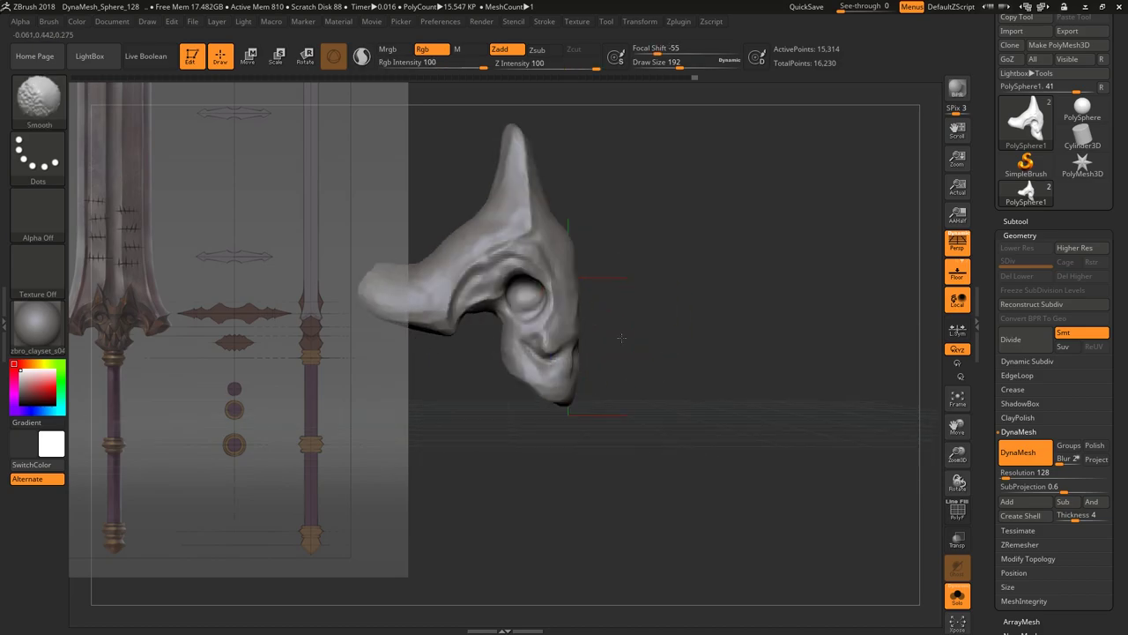
pyautogui.moveTo(573, 312); pyautogui.dragTo(584, 265, button='right')
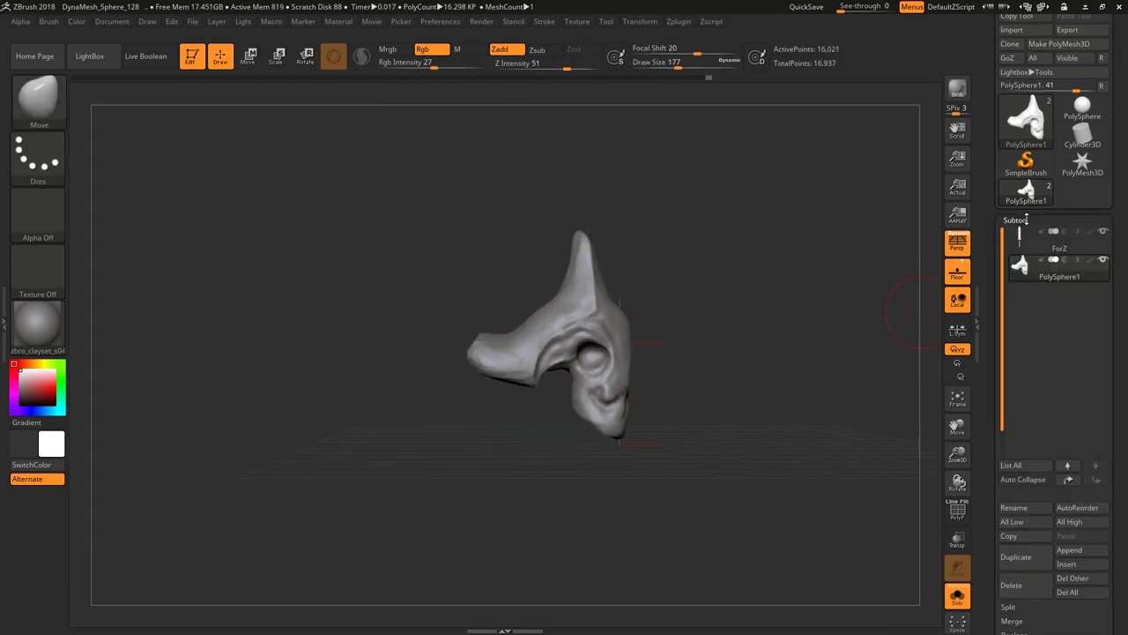
pyautogui.press('w')
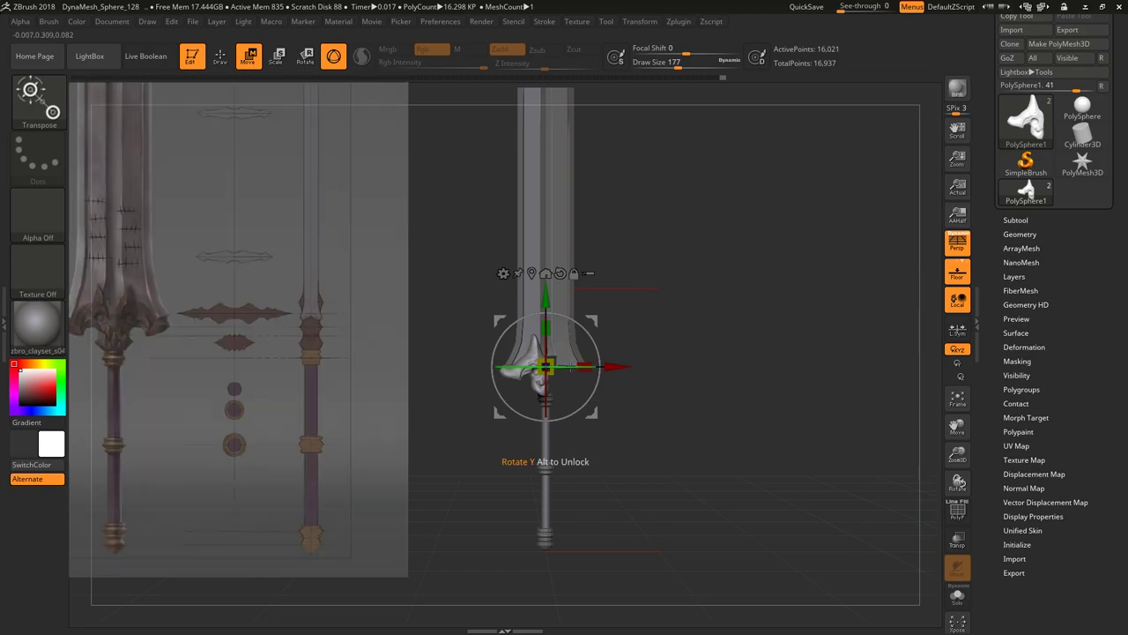
pyautogui.moveTo(545, 379)
pyautogui.keyDown('shift'); pyautogui.mouseDown(button='right')
pyautogui.moveTo(622, 354)
pyautogui.moveTo(566, 284)
pyautogui.moveTo(697, 396)
pyautogui.moveTo(655, 420)
pyautogui.moveTo(592, 350)
pyautogui.mouseUp(button='right'); pyautogui.keyUp('shift')
# - Mirror the half skull head with SubTool Master's Mirror into a full symmetrical face
pyautogui.click(679, 21)
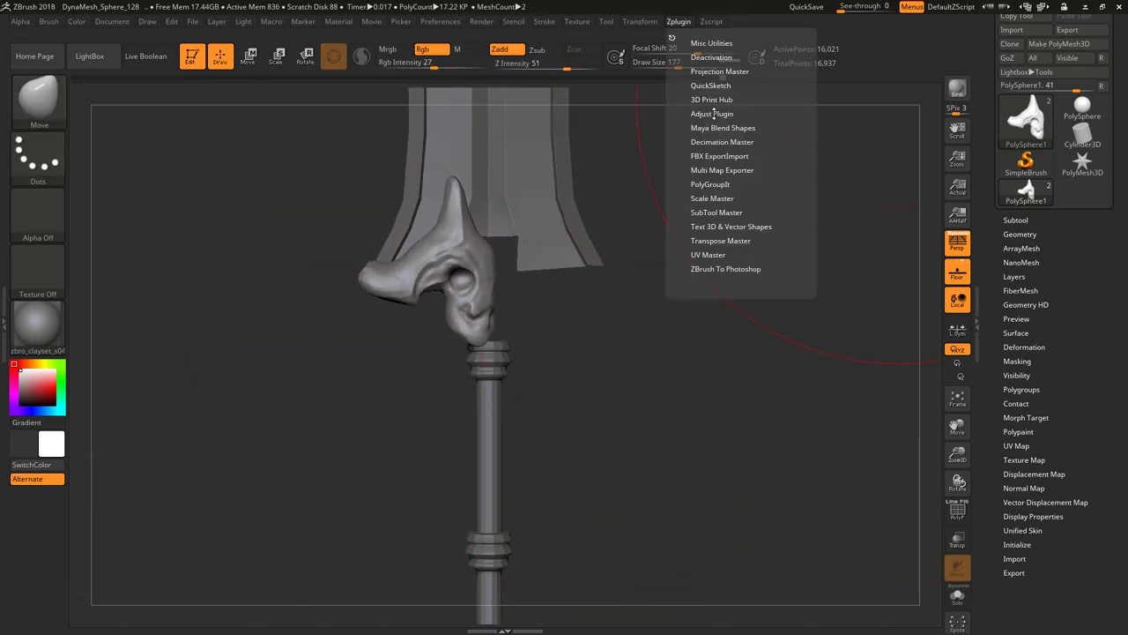
pyautogui.click(758, 114)
pyautogui.moveTo(794, 264)
pyautogui.mouseDown(button='right')
pyautogui.moveTo(670, 317)
pyautogui.moveTo(719, 335)
pyautogui.mouseUp(button='right')
pyautogui.click(606, 21)
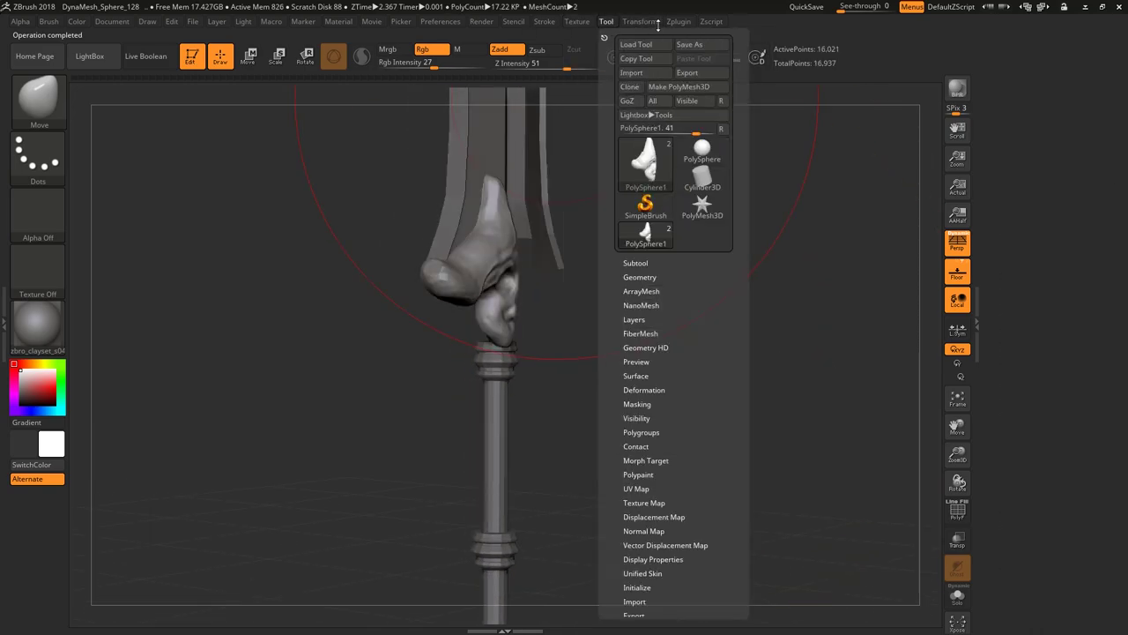
pyautogui.click(503, 291)
pyautogui.click(678, 22)
pyautogui.hotkey('ctrl', 'shift', 'z')
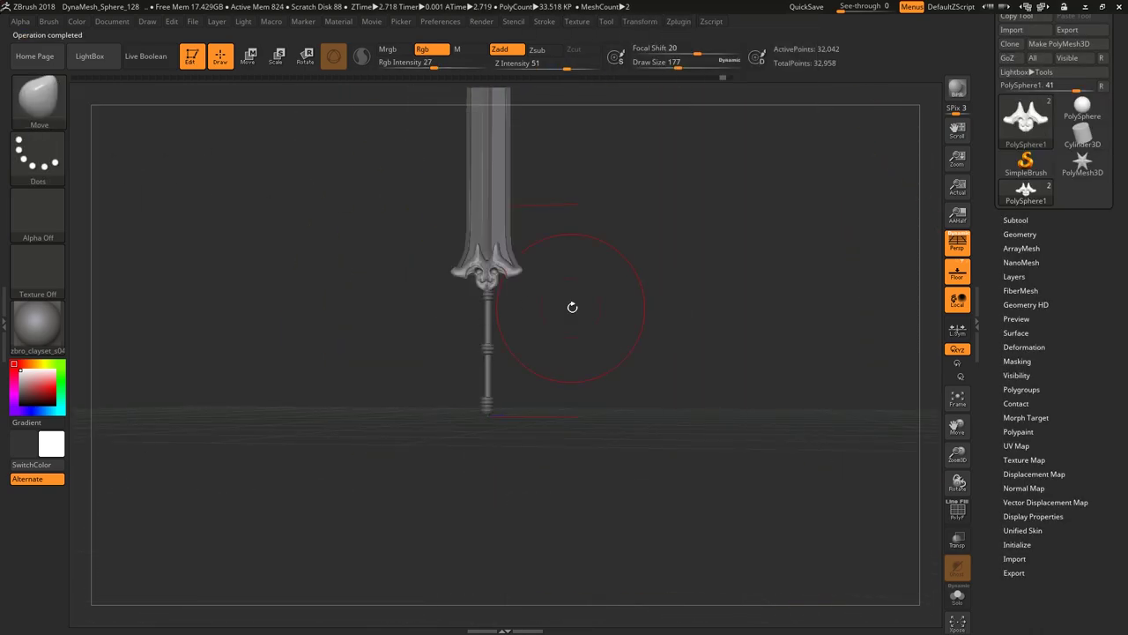
# - DynaMesh the skull guard at resolution 1088 and smooth its left cheek
pyautogui.keyDown('alt'); pyautogui.moveTo(574, 305); pyautogui.dragTo(617, 370, button='right'); pyautogui.keyUp('alt')
pyautogui.click(1020, 233)
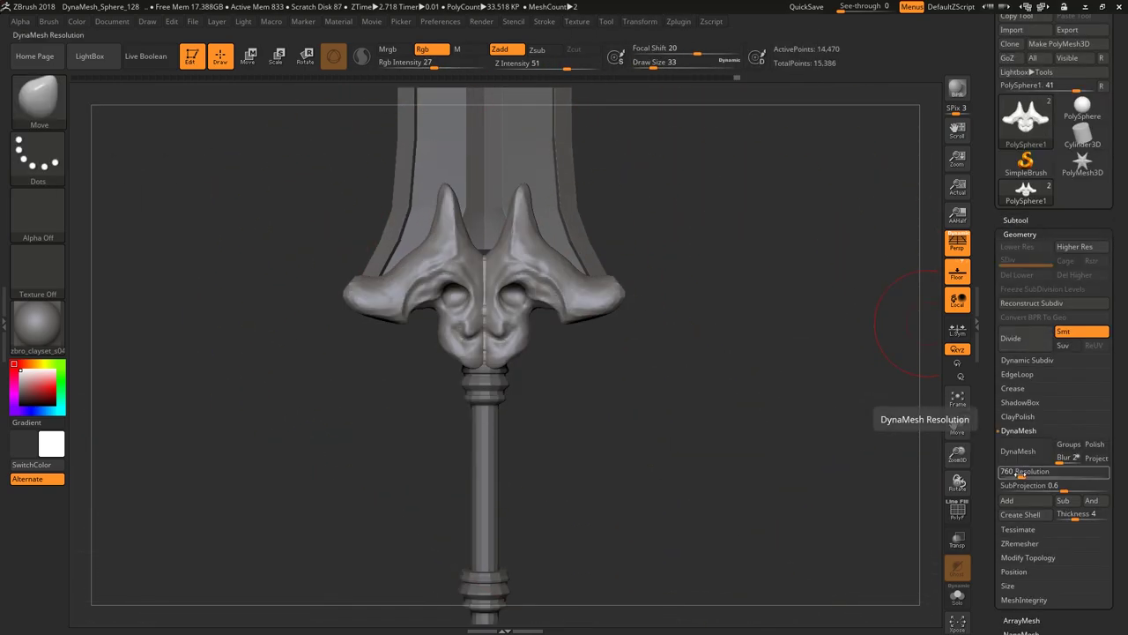
pyautogui.moveTo(1019, 471); pyautogui.dragTo(1029, 472)
pyautogui.click(1018, 450)
pyautogui.moveTo(713, 365)
pyautogui.keyDown('alt'); pyautogui.mouseDown(button='right')
pyautogui.moveTo(748, 441)
pyautogui.moveTo(507, 337)
pyautogui.moveTo(439, 359)
pyautogui.moveTo(384, 313)
pyautogui.moveTo(409, 327)
pyautogui.moveTo(327, 408)
pyautogui.moveTo(285, 351)
pyautogui.mouseUp(button='right'); pyautogui.keyUp('alt')
# - Pick the ClayBuildup brush and check the sword image in the Stylized Great Sword folder
pyautogui.press('b')
pyautogui.press('c')
pyautogui.press('b')
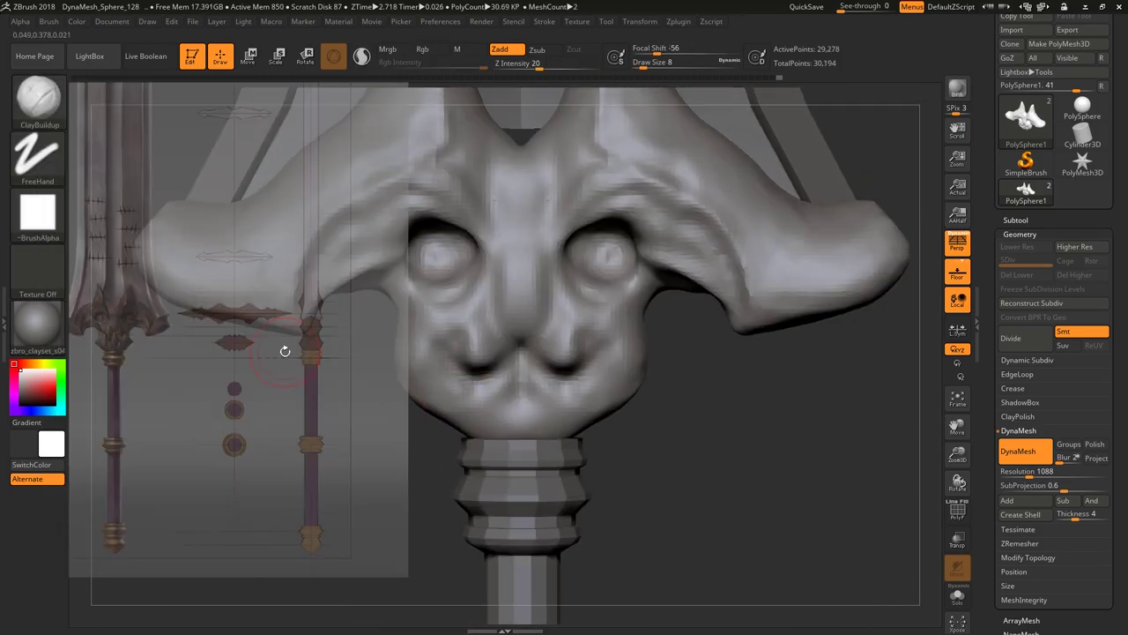
pyautogui.hotkey('alt', 'Tab')
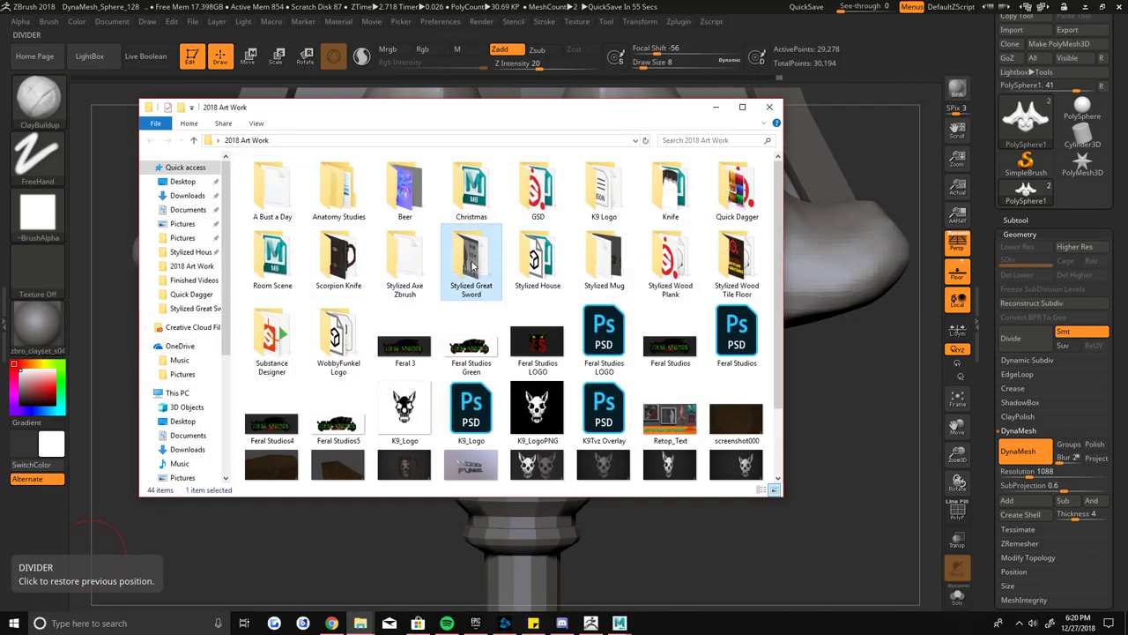
pyautogui.doubleClick(472, 265)
pyautogui.doubleClick(272, 194)
pyautogui.click(782, 104)
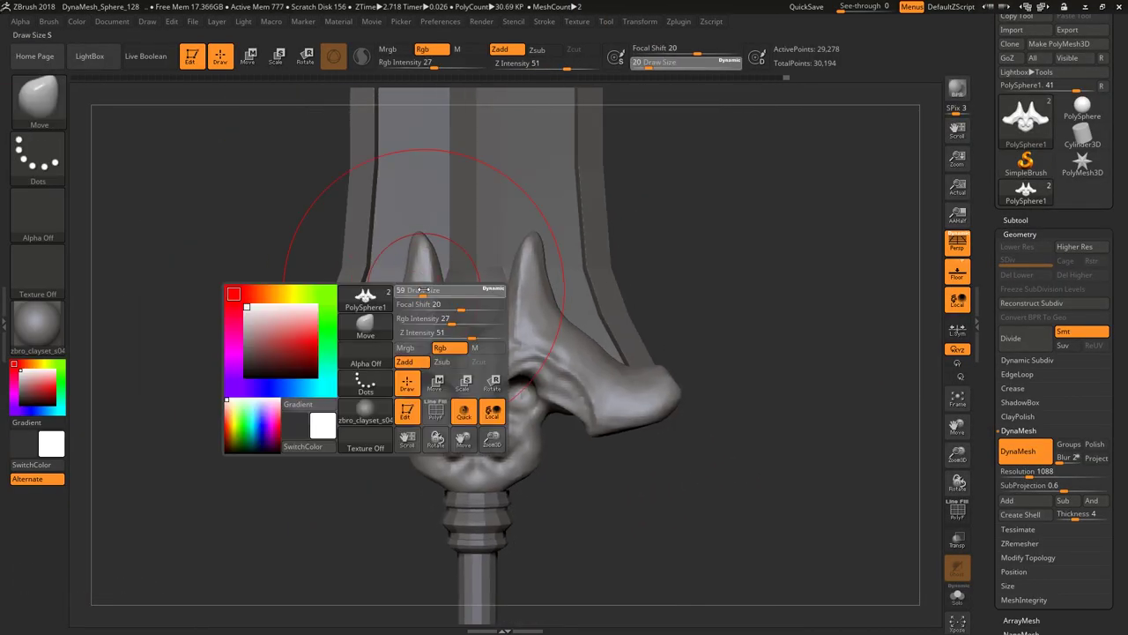
# - Switch to the hPolish brush and turn the guard to a side view
pyautogui.press('b')
pyautogui.press('h')
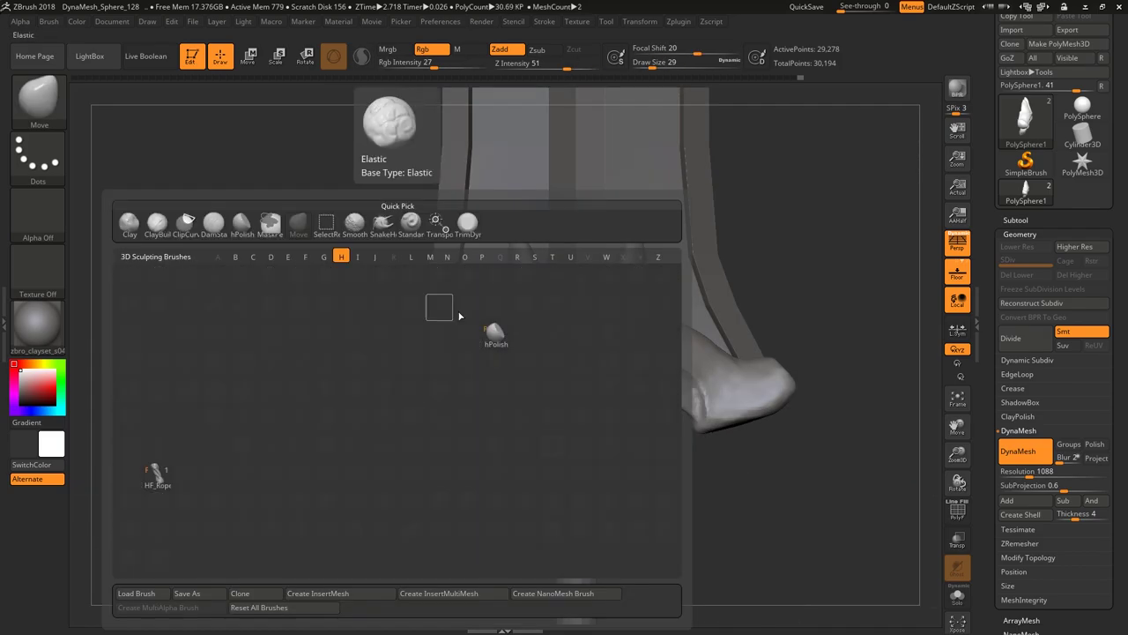
pyautogui.click(494, 331)
pyautogui.moveTo(617, 353); pyautogui.dragTo(534, 359)
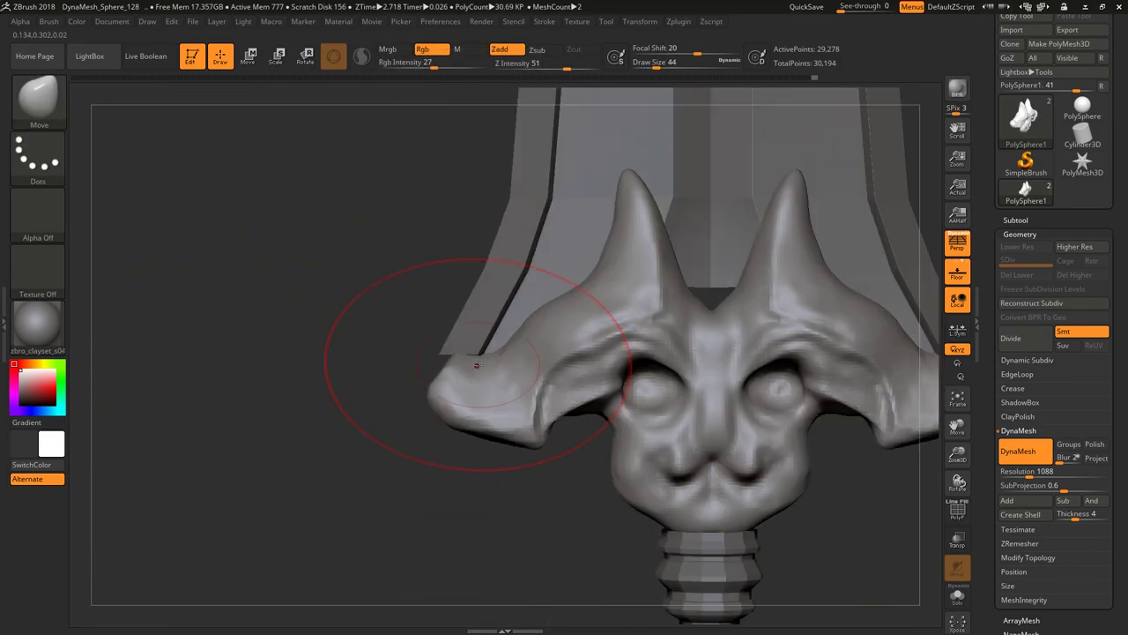
pyautogui.moveTo(429, 352); pyautogui.dragTo(431, 361)
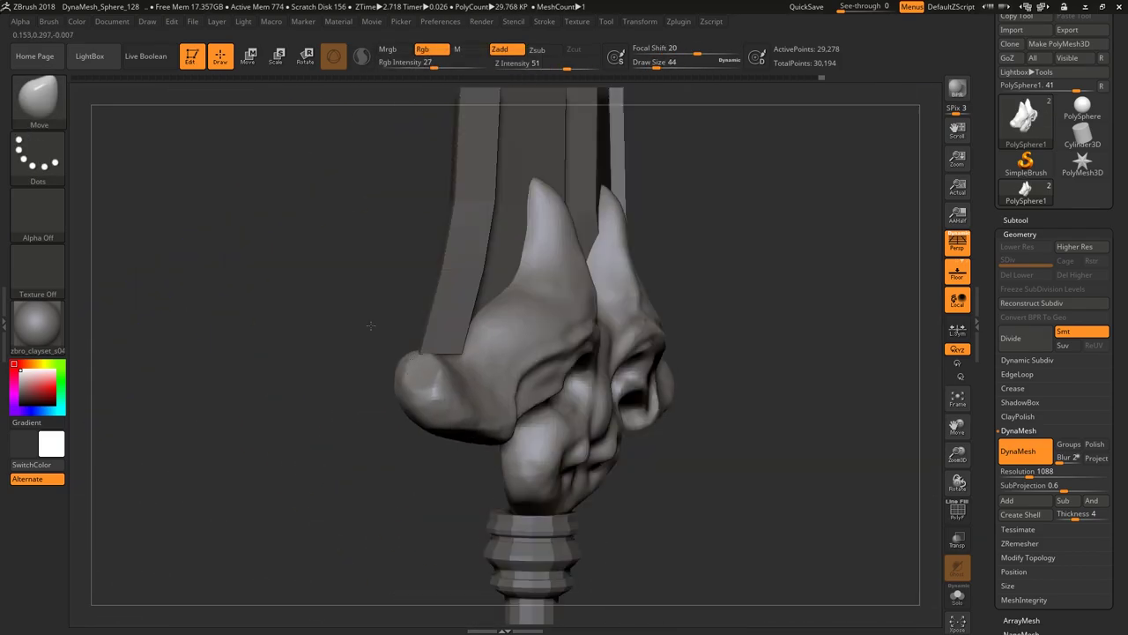
pyautogui.hotkey('ctrl', 'shift')
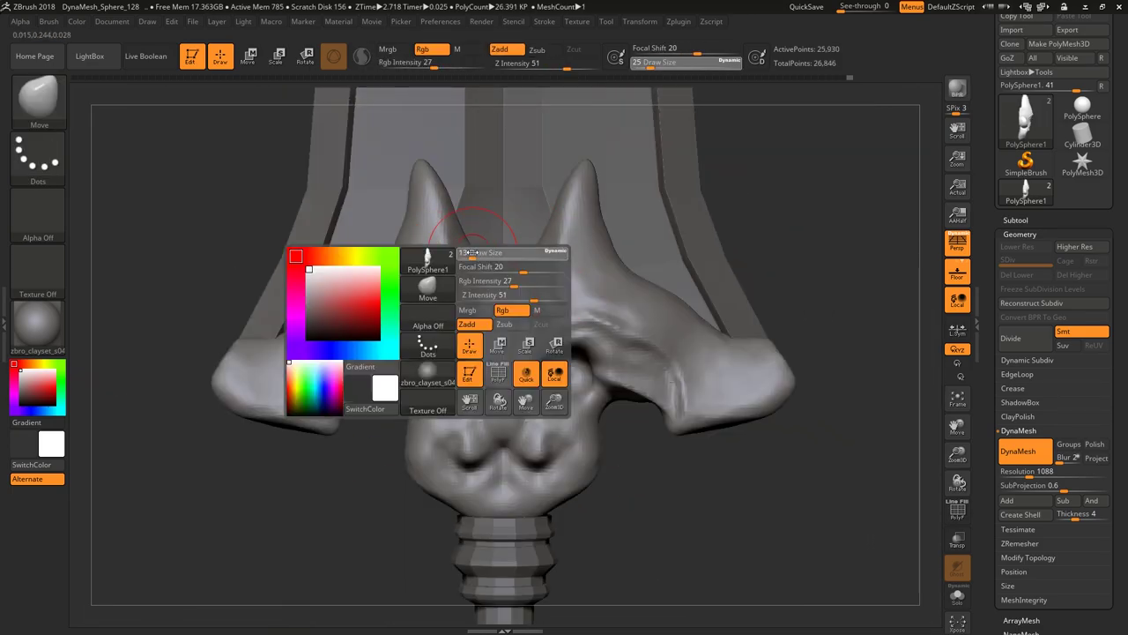
# - Carve mirrored lines below the skull's nose with DamStandard
pyautogui.press('b')
pyautogui.press('d')
pyautogui.press('s')
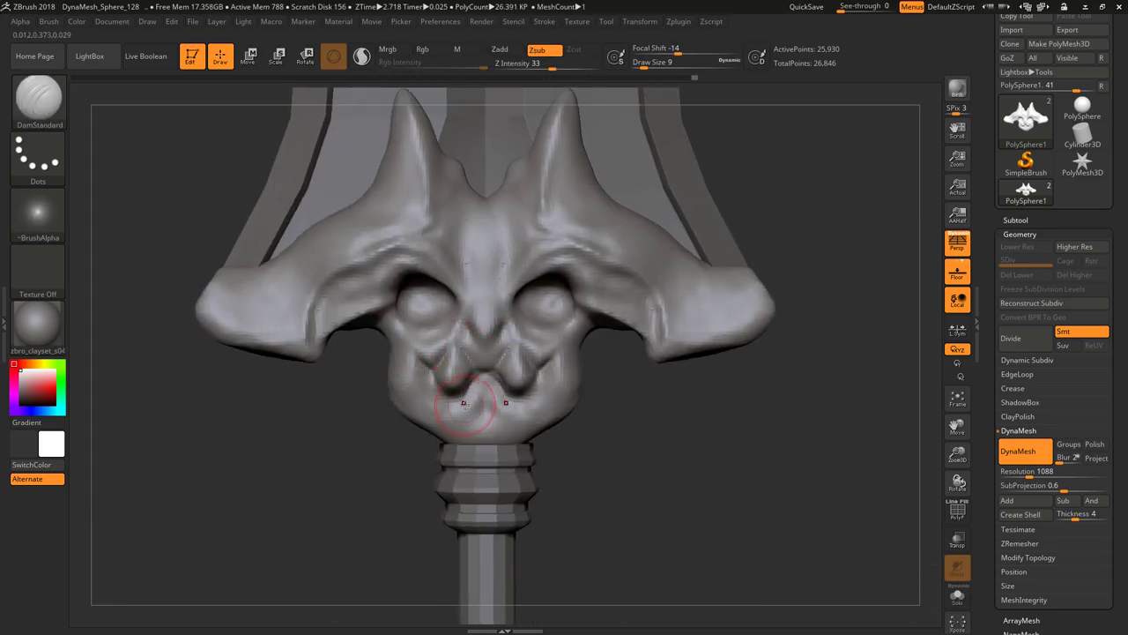
pyautogui.moveTo(465, 402); pyautogui.dragTo(494, 369, button='right')
# - Build up the tooth shapes with ClayBuildup, checking from side and front views
pyautogui.press('b')
pyautogui.press('c')
pyautogui.press('b')
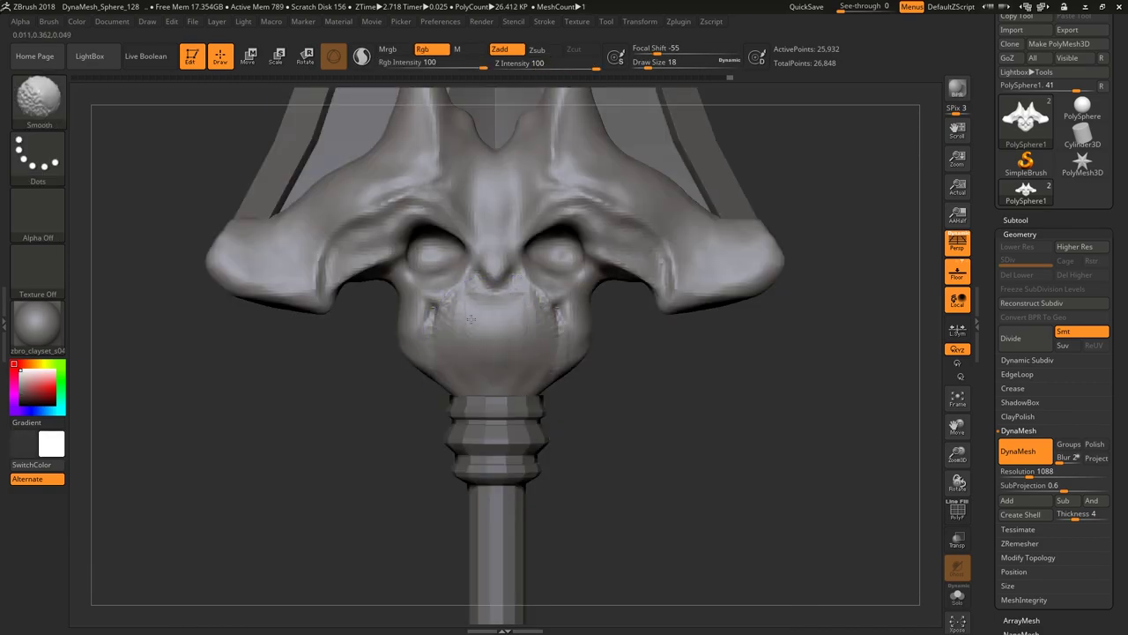
pyautogui.moveTo(460, 311); pyautogui.dragTo(412, 309, button='right')
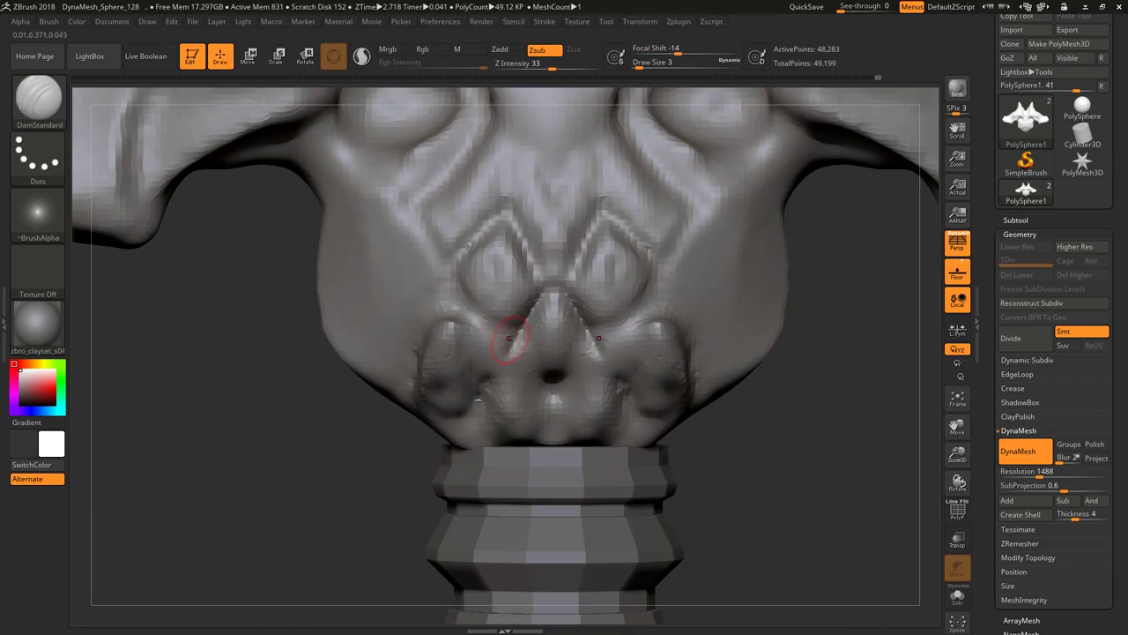
pyautogui.keyDown('alt'); pyautogui.moveTo(509, 338); pyautogui.dragTo(379, 398, button='right'); pyautogui.keyUp('alt')
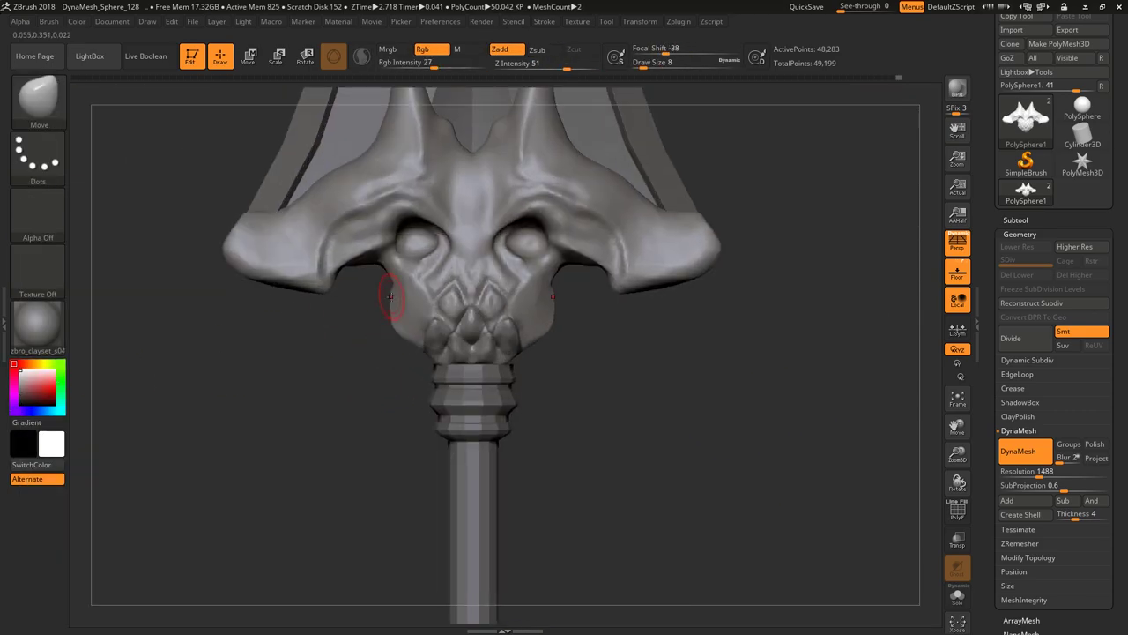
pyautogui.keyDown('shift'); pyautogui.moveTo(364, 386); pyautogui.dragTo(363, 282); pyautogui.keyUp('shift')
pyautogui.press('space')
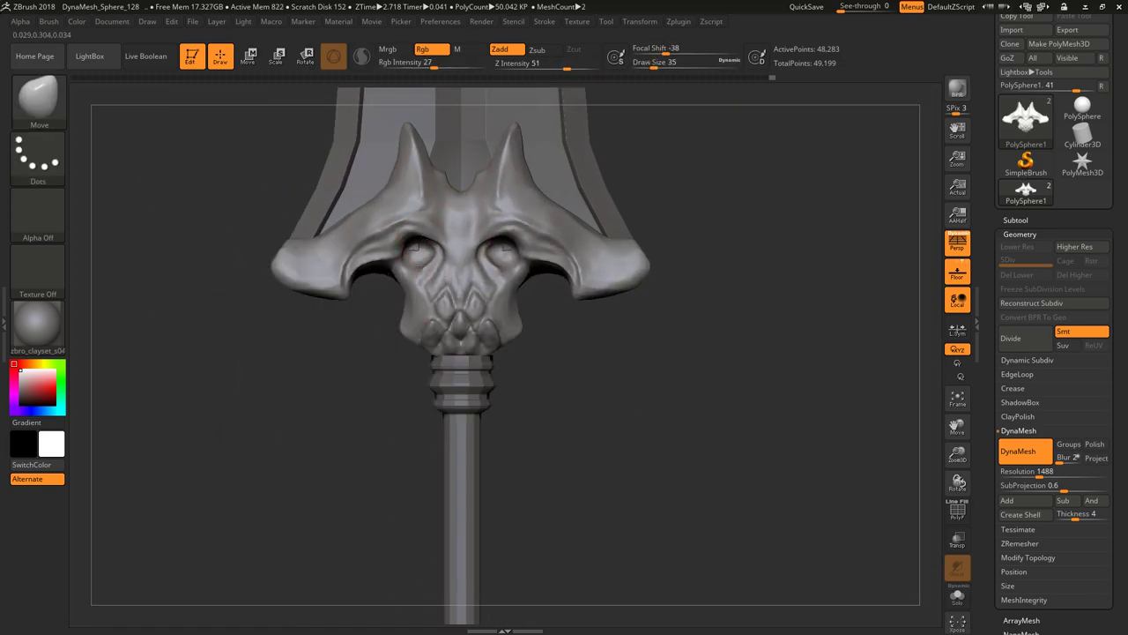
pyautogui.moveTo(417, 253); pyautogui.dragTo(473, 293)
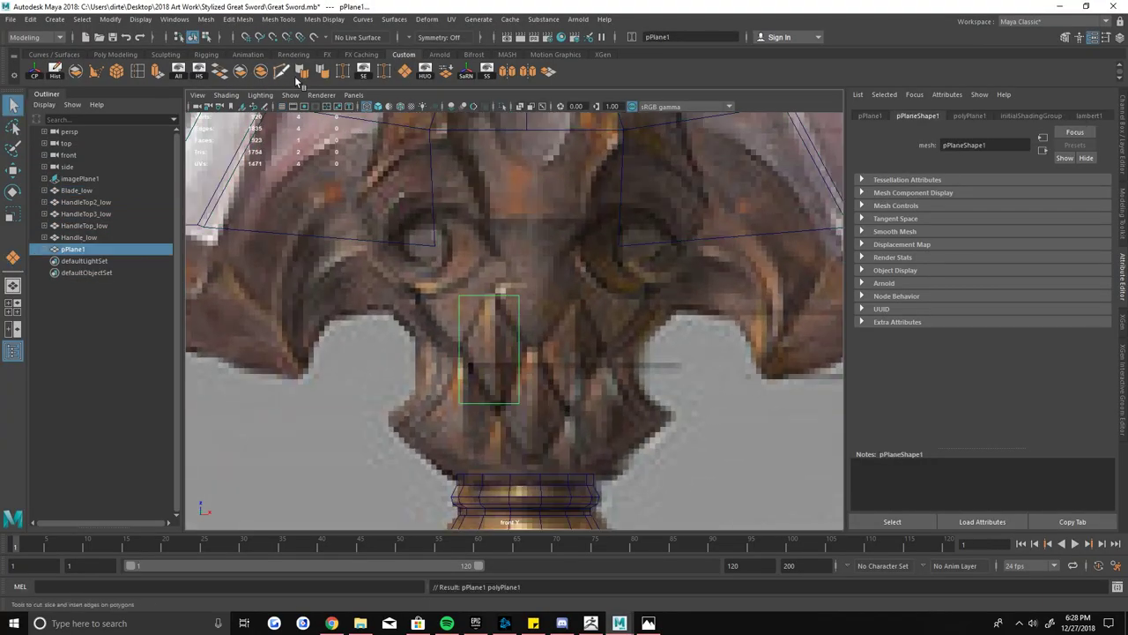
# - Merge the plane's two bottom vertices into one point with Multi-Cut
pyautogui.keyDown('shift'); pyautogui.moveTo(575, 428); pyautogui.dragTo(538, 459, button='right'); pyautogui.keyUp('shift')
pyautogui.scroll(2, 494, 334)
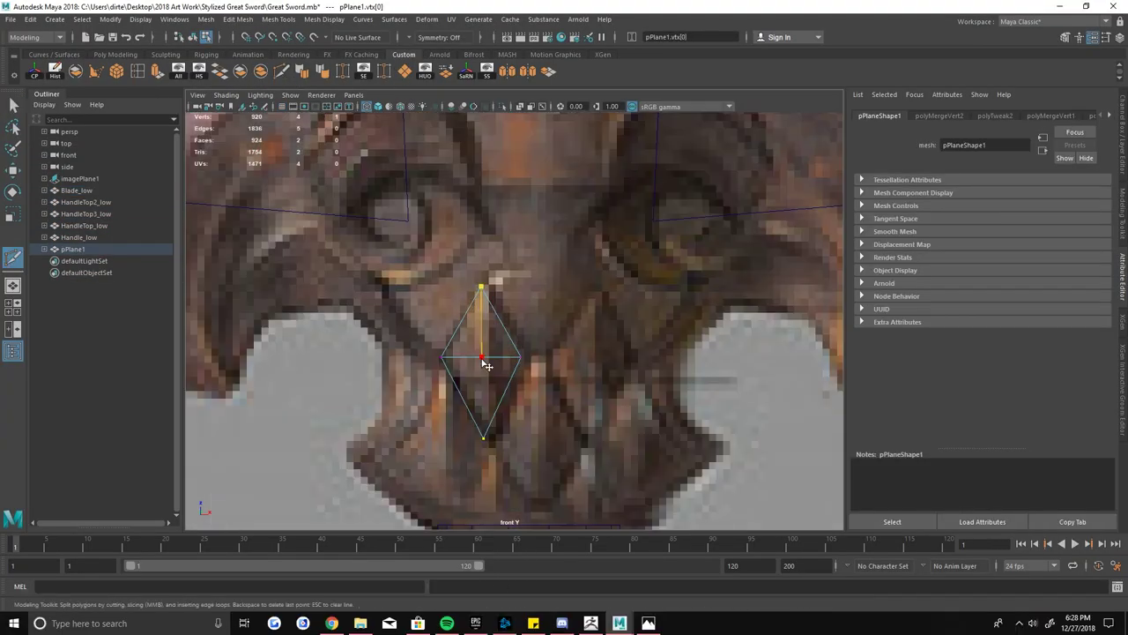
pyautogui.scroll(-3, 485, 364)
pyautogui.press('q')
# - Mirror the plane with Mesh > Mirror options to complete the diamond spike
pyautogui.moveTo(537, 290)
pyautogui.keyDown('alt'); pyautogui.mouseDown()
pyautogui.moveTo(477, 311)
pyautogui.moveTo(320, 81)
pyautogui.mouseUp(); pyautogui.keyUp('alt')
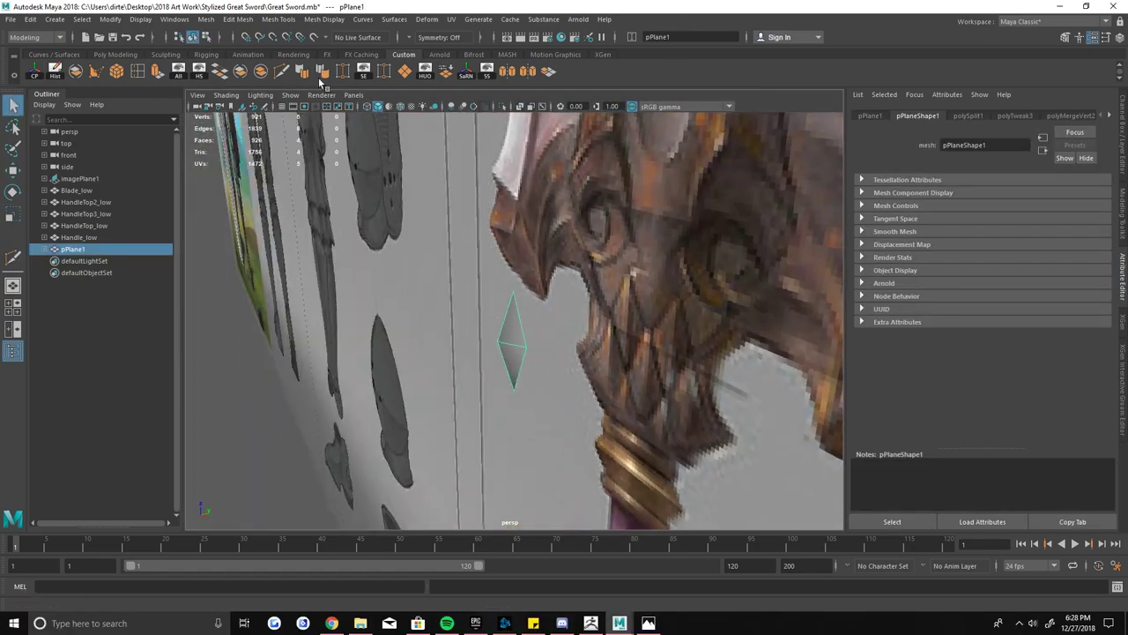
pyautogui.click(322, 72)
pyautogui.keyDown('alt'); pyautogui.moveTo(617, 353); pyautogui.dragTo(643, 373); pyautogui.keyUp('alt')
pyautogui.click(819, 423)
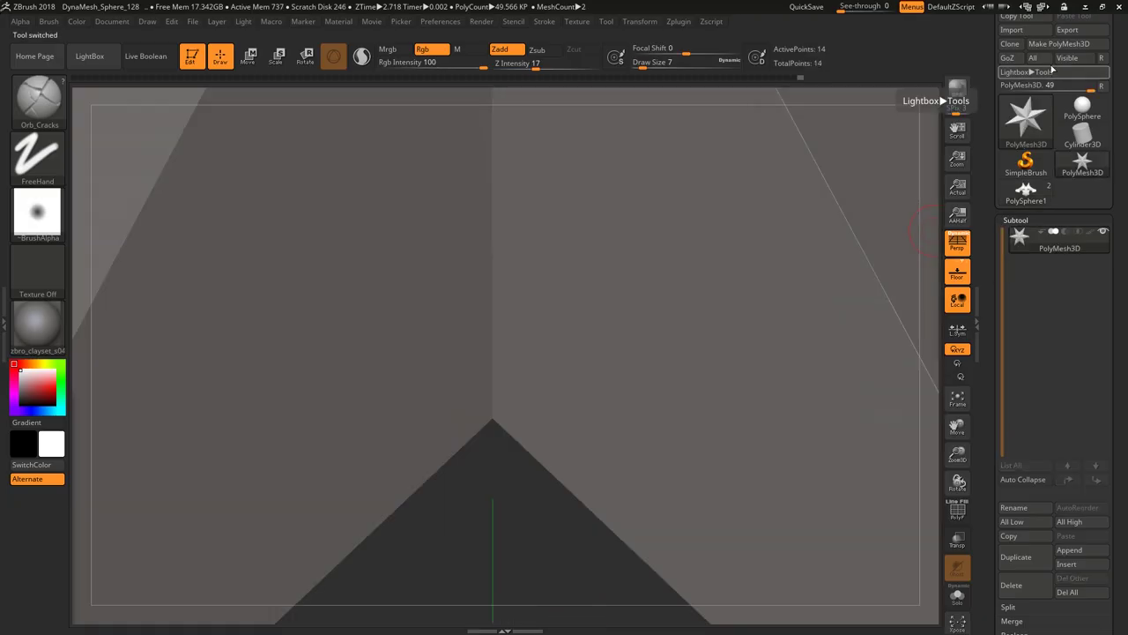
# - Reload the sword hilt tool and subdivide the diamond spike with Ctrl+D
pyautogui.click(1029, 297)
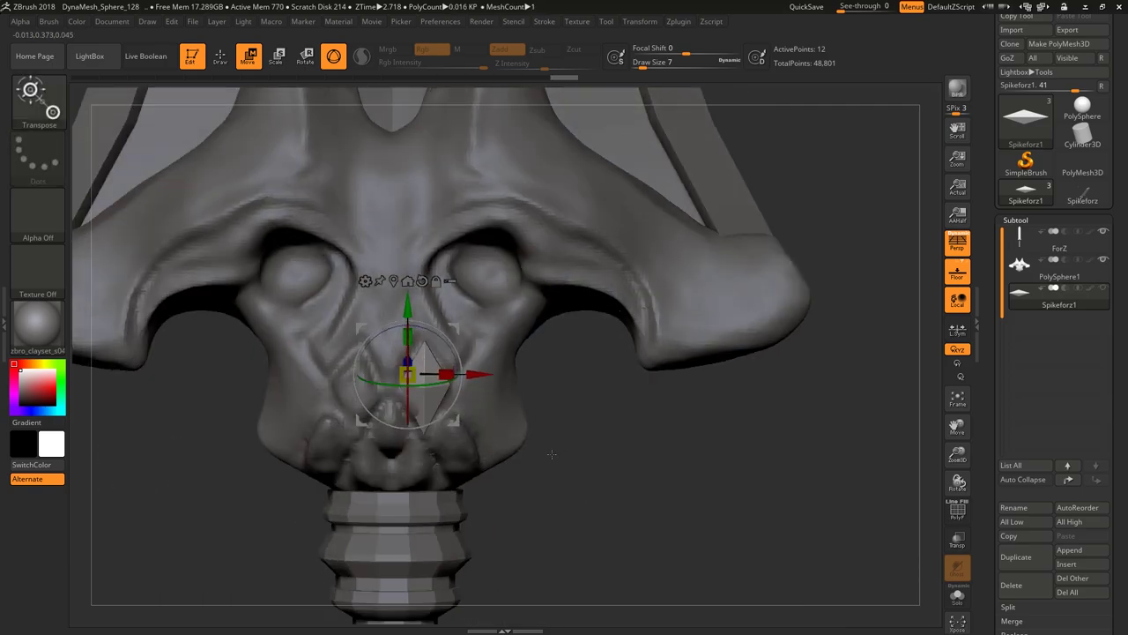
pyautogui.moveTo(515, 390); pyautogui.dragTo(452, 356)
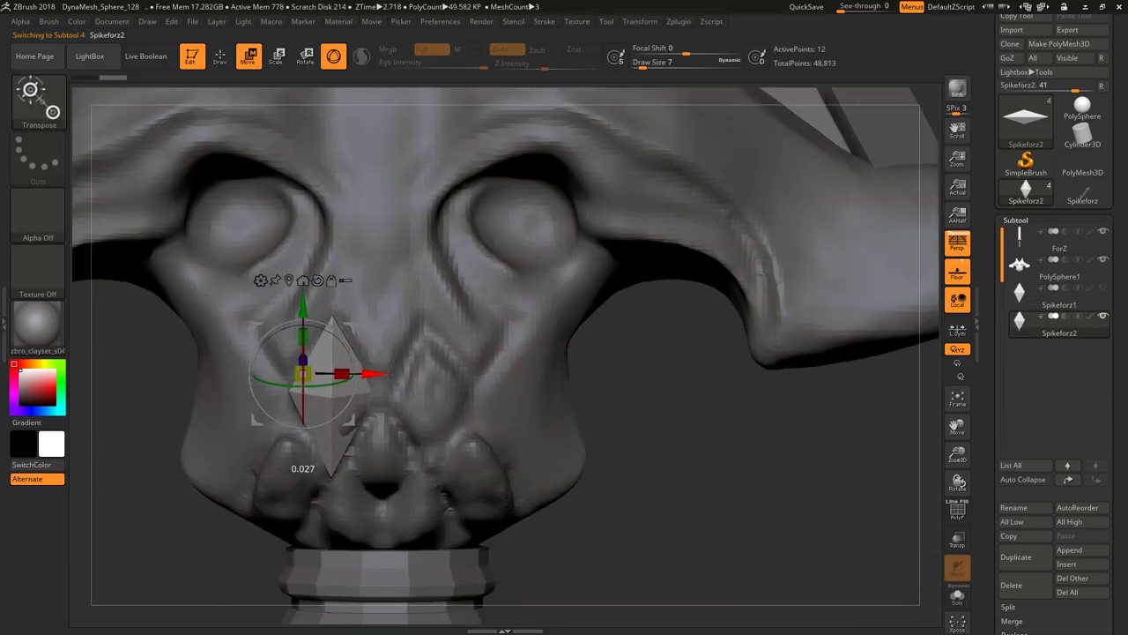
pyautogui.hotkey('ctrl', 'd')
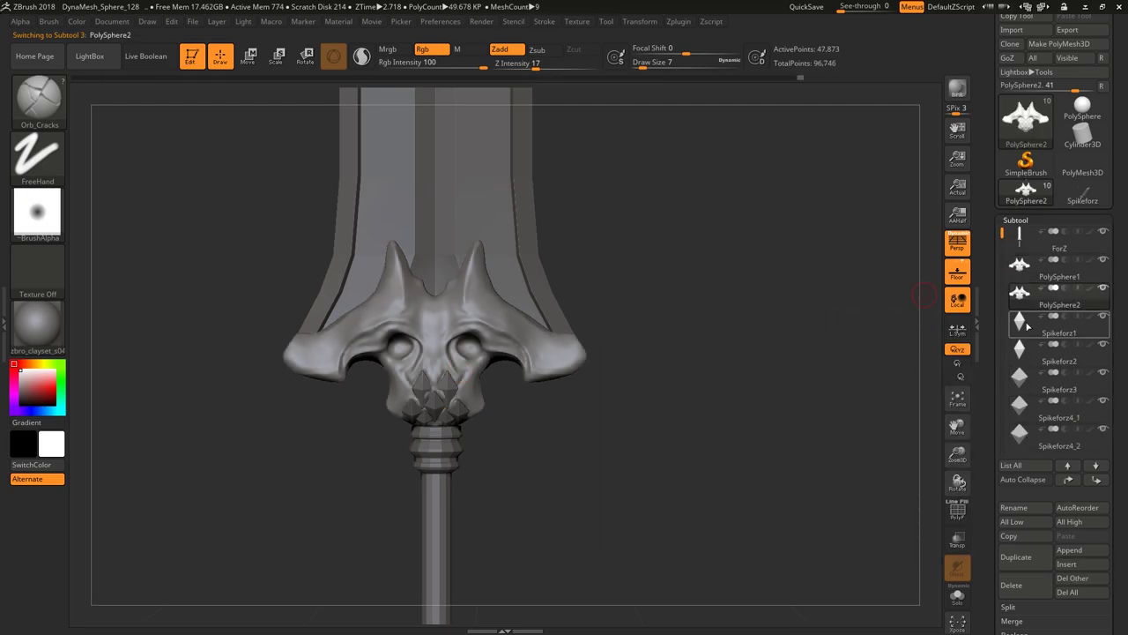
# - Merge the spike subtools into one and select the Move brush
pyautogui.click(1012, 621)
pyautogui.click(1007, 541)
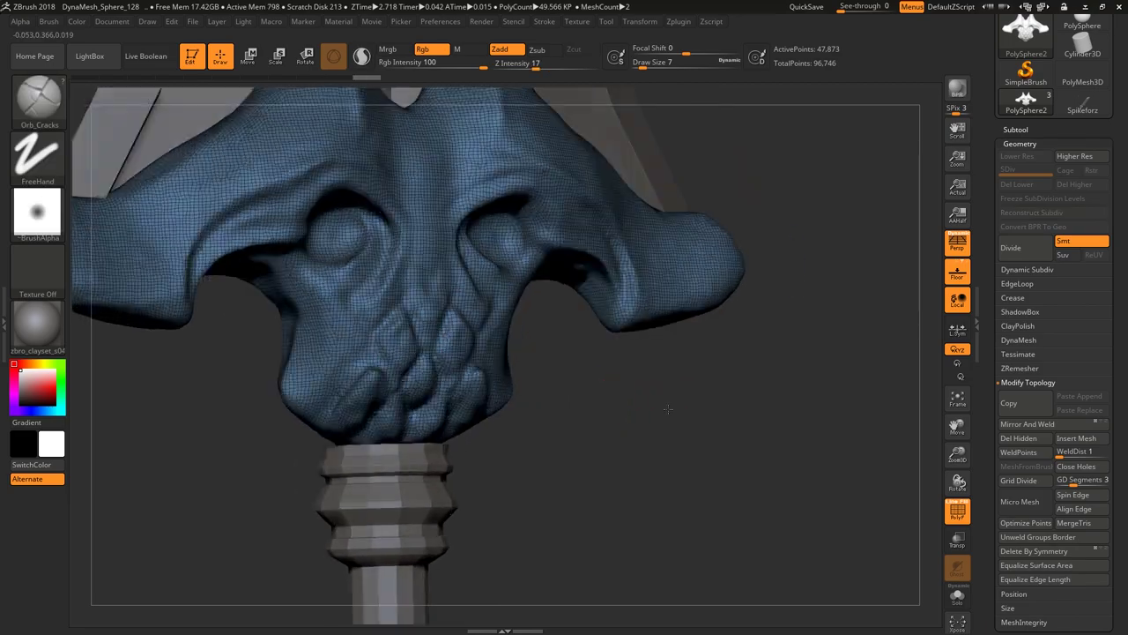
pyautogui.press('b')
pyautogui.press('m')
pyautogui.press('v')
pyautogui.moveTo(221, 458); pyautogui.dragTo(313, 438)
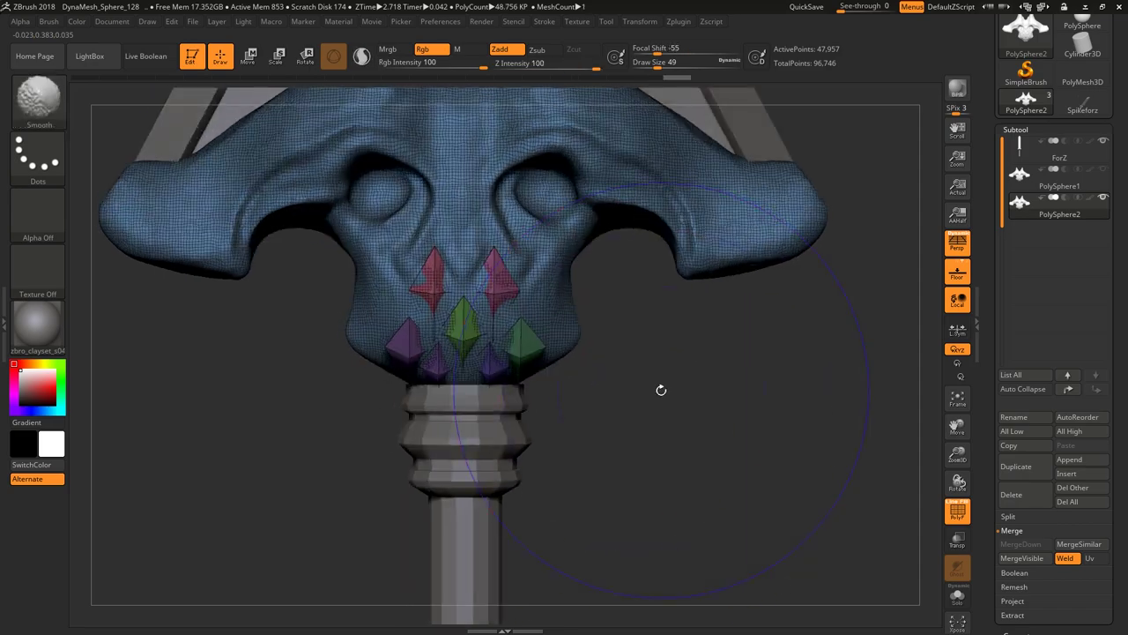
# - Split the merged mesh and MergeDown the spikes into the skull guard
pyautogui.click(1003, 556)
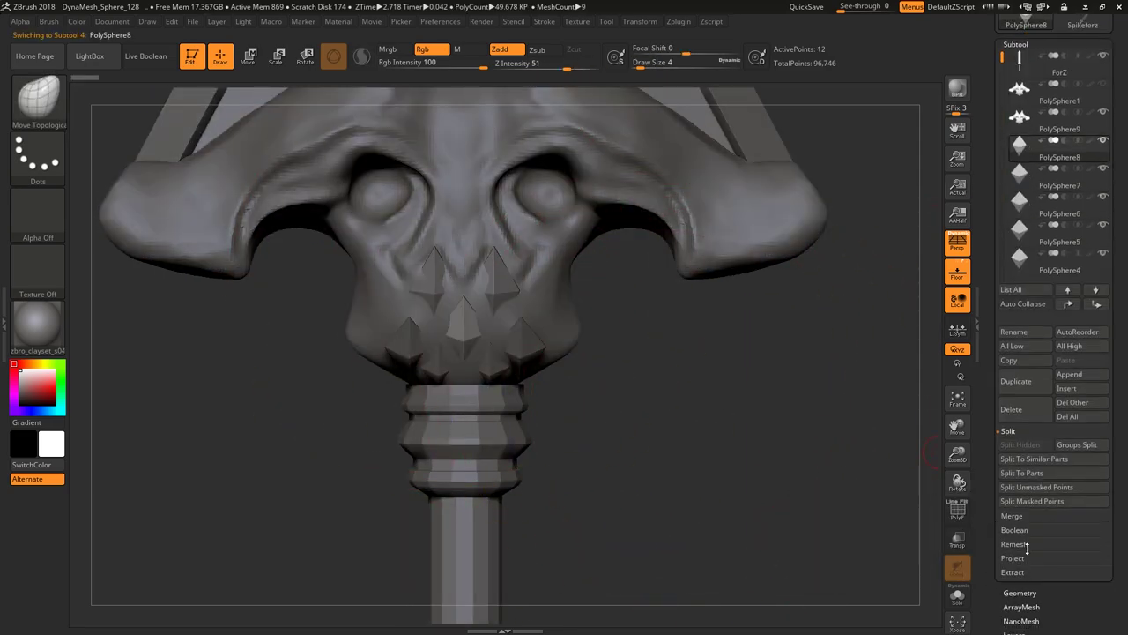
pyautogui.click(1021, 460)
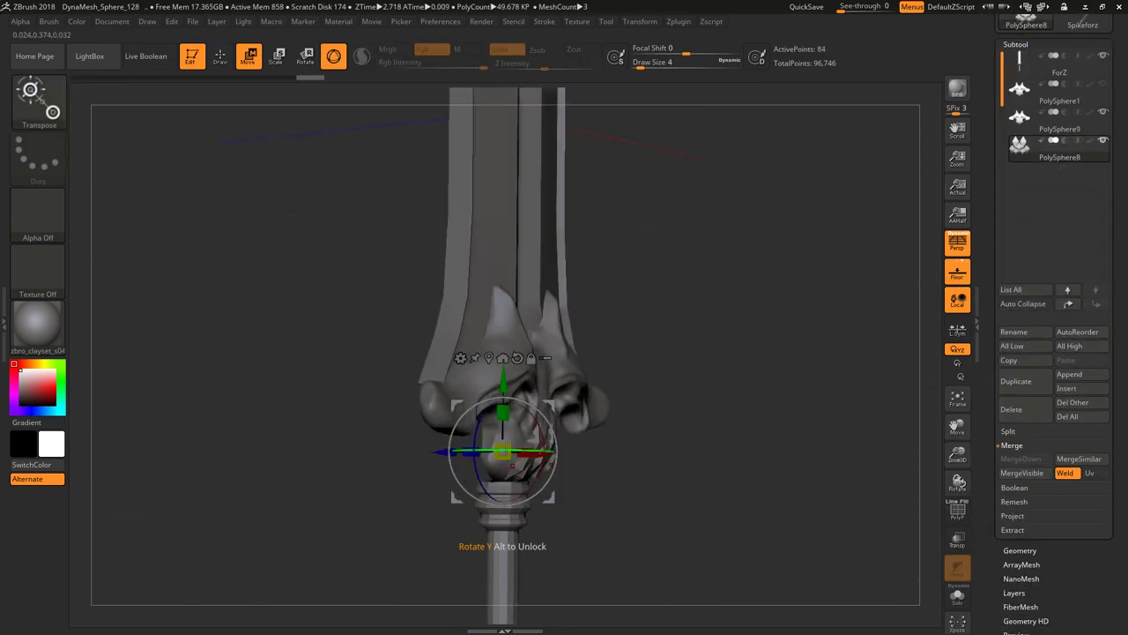
pyautogui.press('q')
pyautogui.moveTo(695, 396)
pyautogui.mouseDown()
pyautogui.moveTo(646, 447)
pyautogui.moveTo(760, 413)
pyautogui.moveTo(760, 493)
pyautogui.mouseUp()
# - DynaMesh the guard to fuse in the spikes and smooth them
pyautogui.click(1020, 550)
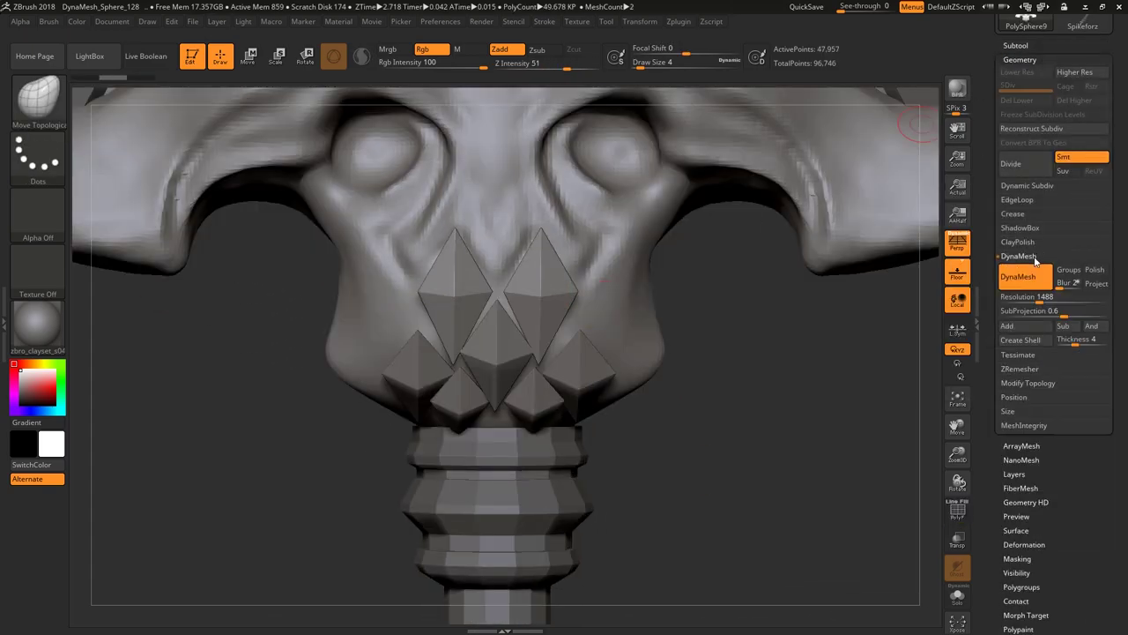
pyautogui.click(1018, 276)
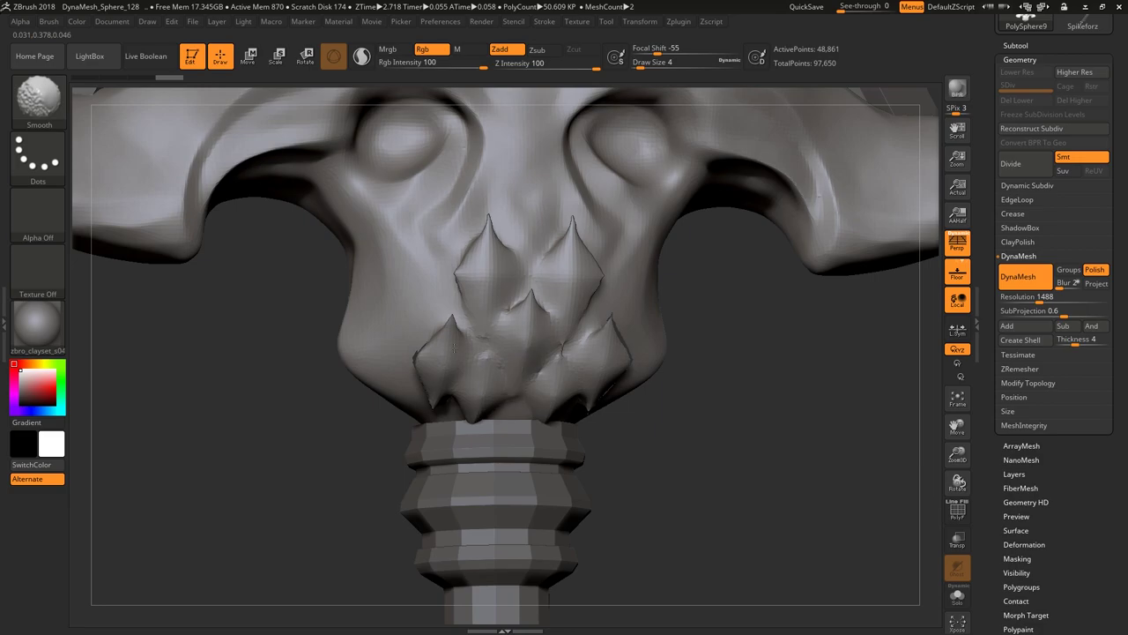
pyautogui.moveTo(529, 290)
pyautogui.keyDown('shift'); pyautogui.mouseDown()
pyautogui.moveTo(461, 258)
pyautogui.moveTo(685, 353)
pyautogui.mouseUp(); pyautogui.keyUp('shift')
pyautogui.press('b')
pyautogui.press('m')
pyautogui.press('t')
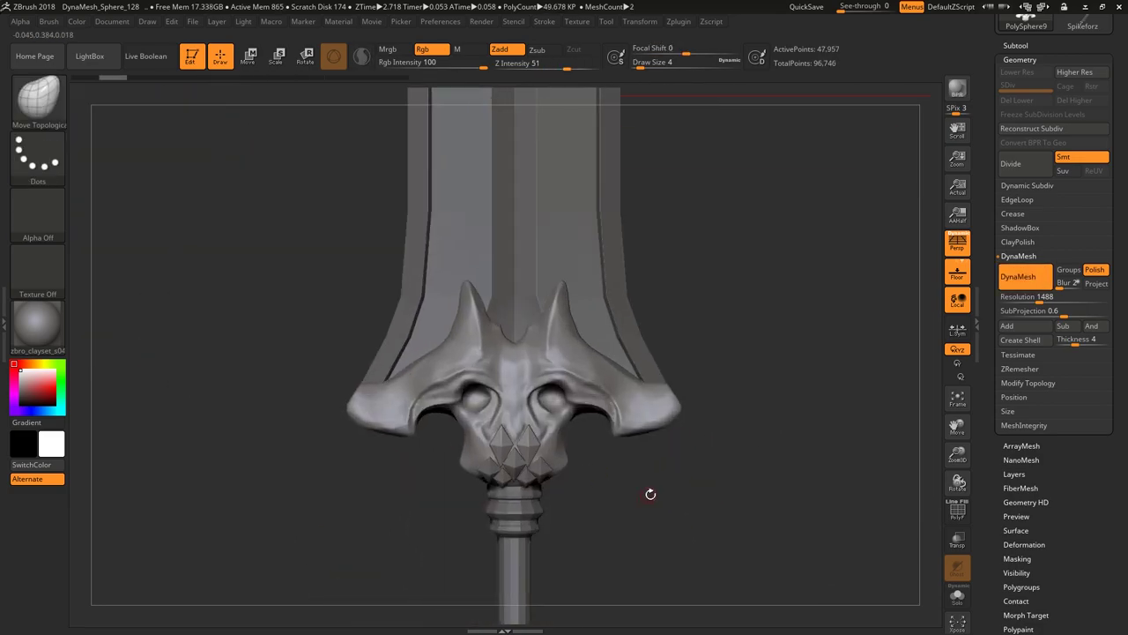
pyautogui.keyDown('alt'); pyautogui.moveTo(650, 491); pyautogui.dragTo(639, 441); pyautogui.keyUp('alt')
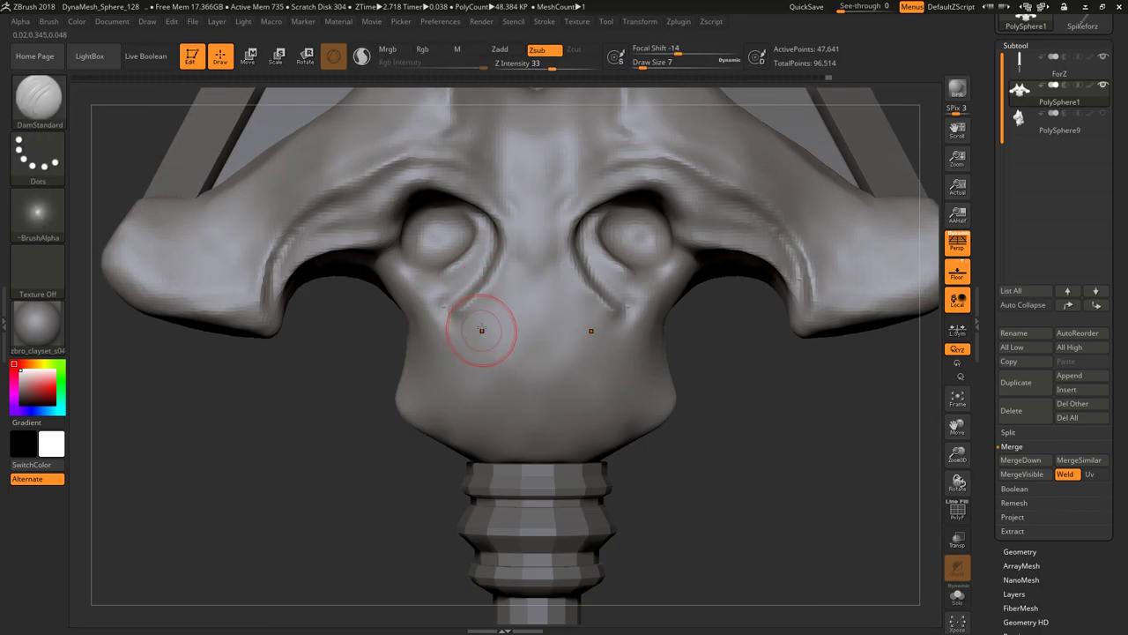
# - Carve mirrored grooves below the eyes with a smaller brush and inspect the guard from all sides
pyautogui.press('space')
pyautogui.moveTo(460, 306); pyautogui.dragTo(501, 302)
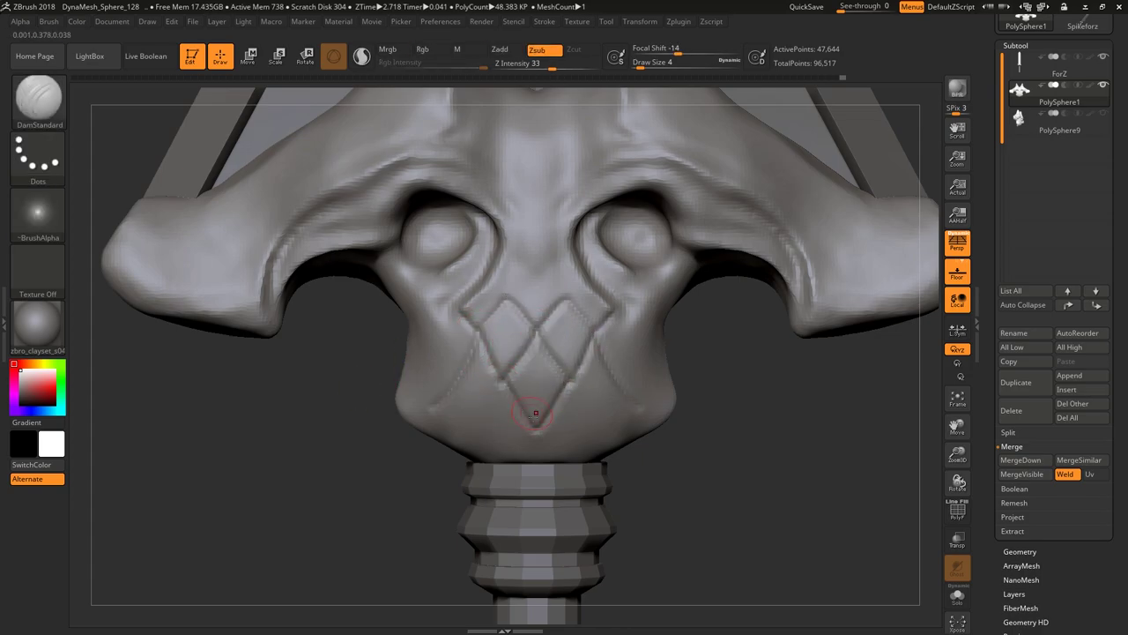
pyautogui.moveTo(479, 297); pyautogui.dragTo(443, 373)
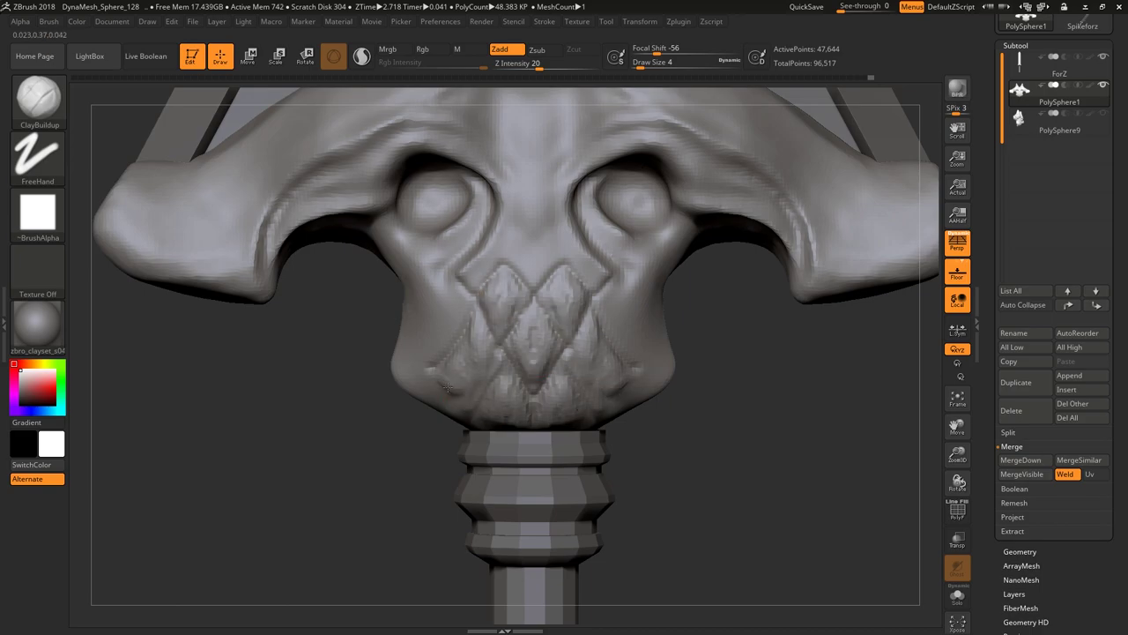
pyautogui.moveTo(447, 388); pyautogui.dragTo(465, 330, button='right')
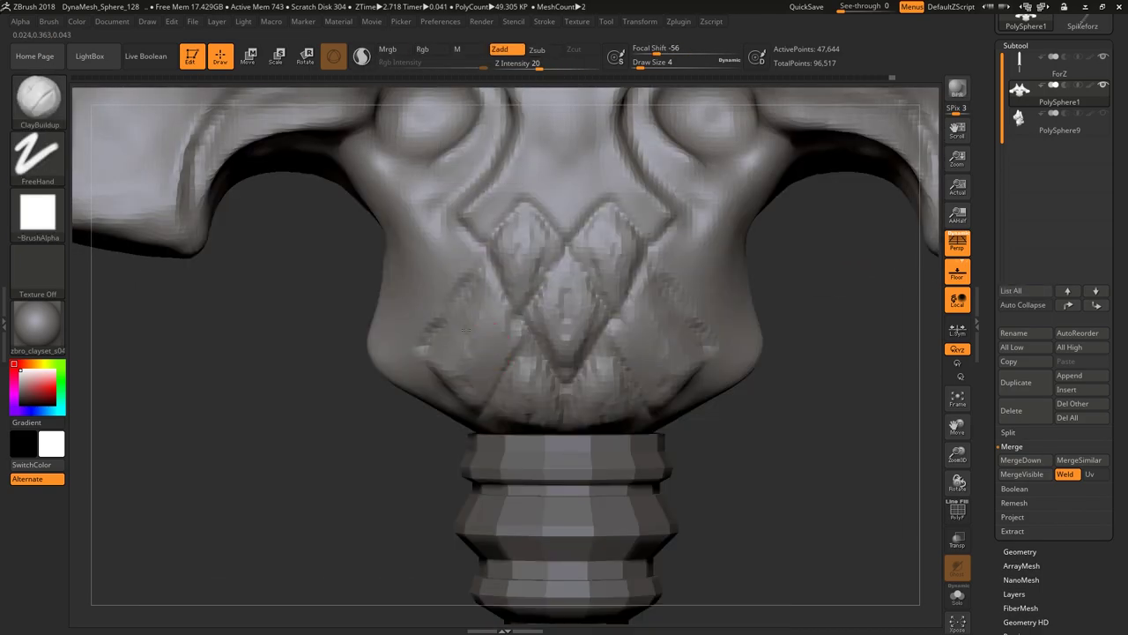
pyautogui.moveTo(368, 482); pyautogui.dragTo(456, 365, button='right')
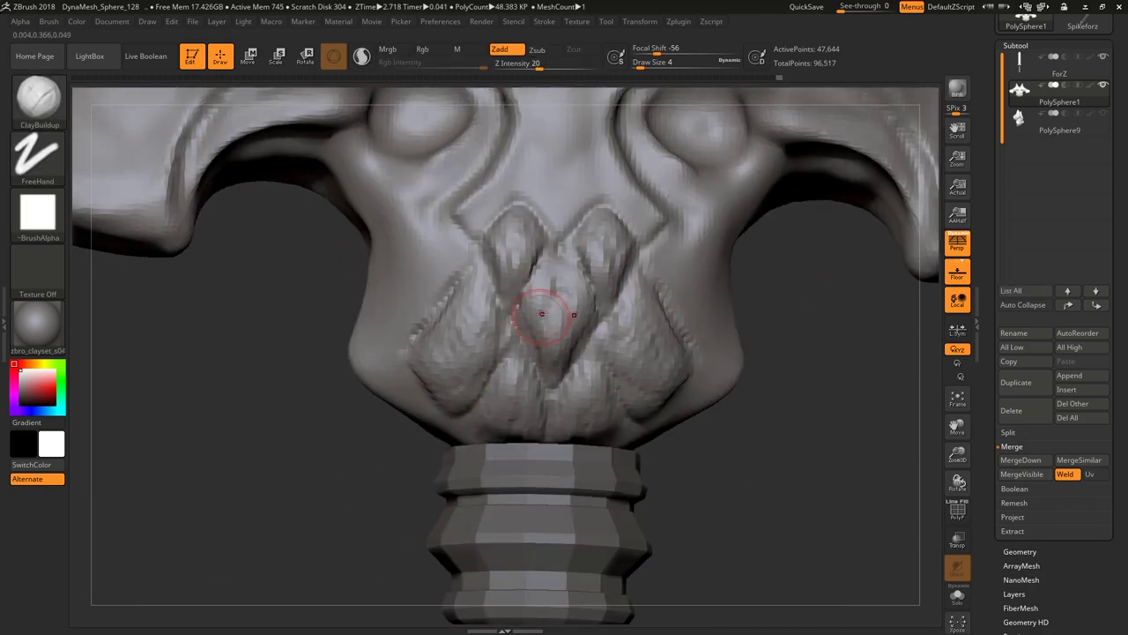
pyautogui.moveTo(542, 314)
pyautogui.mouseDown(button='right')
pyautogui.moveTo(516, 327)
pyautogui.moveTo(586, 401)
pyautogui.moveTo(464, 343)
pyautogui.mouseUp(button='right')
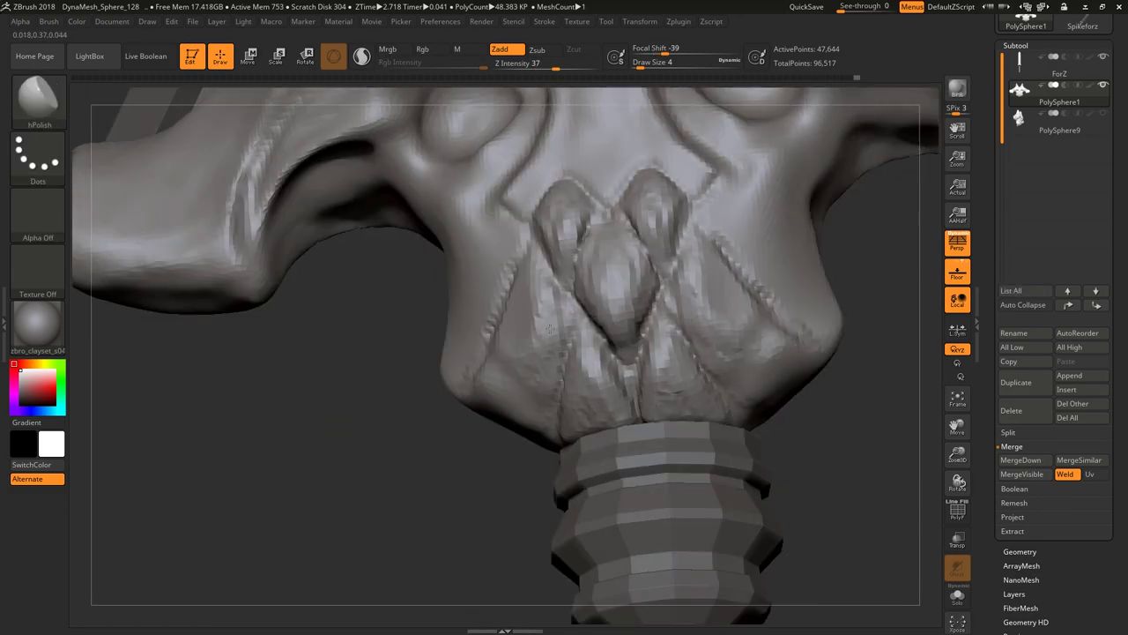
pyautogui.moveTo(549, 328)
pyautogui.mouseDown(button='right')
pyautogui.moveTo(788, 367)
pyautogui.moveTo(544, 297)
pyautogui.mouseUp(button='right')
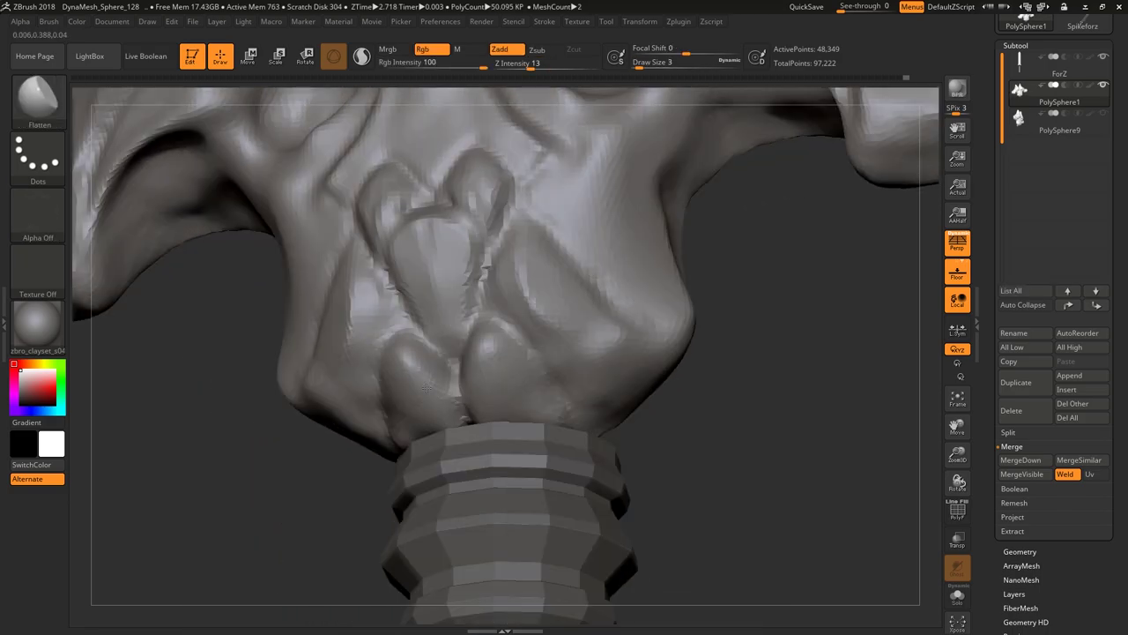
pyautogui.moveTo(425, 386); pyautogui.dragTo(545, 392)
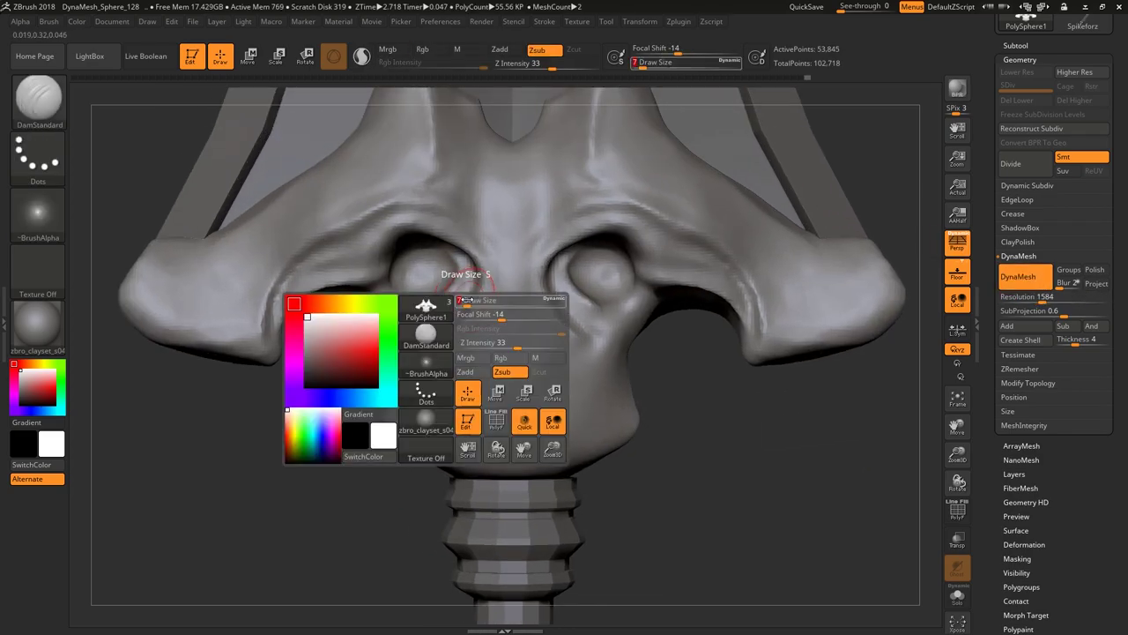
# - Turn and tilt the guard to view the diamond shapes on its chin
pyautogui.moveTo(334, 385); pyautogui.dragTo(309, 388)
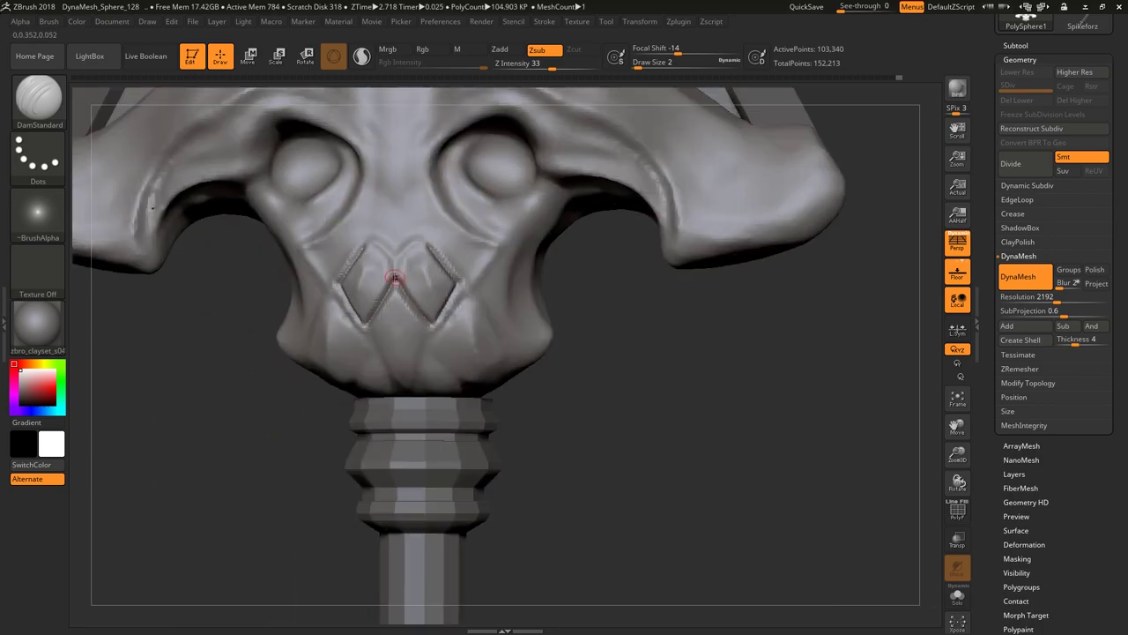
pyautogui.moveTo(287, 423); pyautogui.dragTo(281, 394)
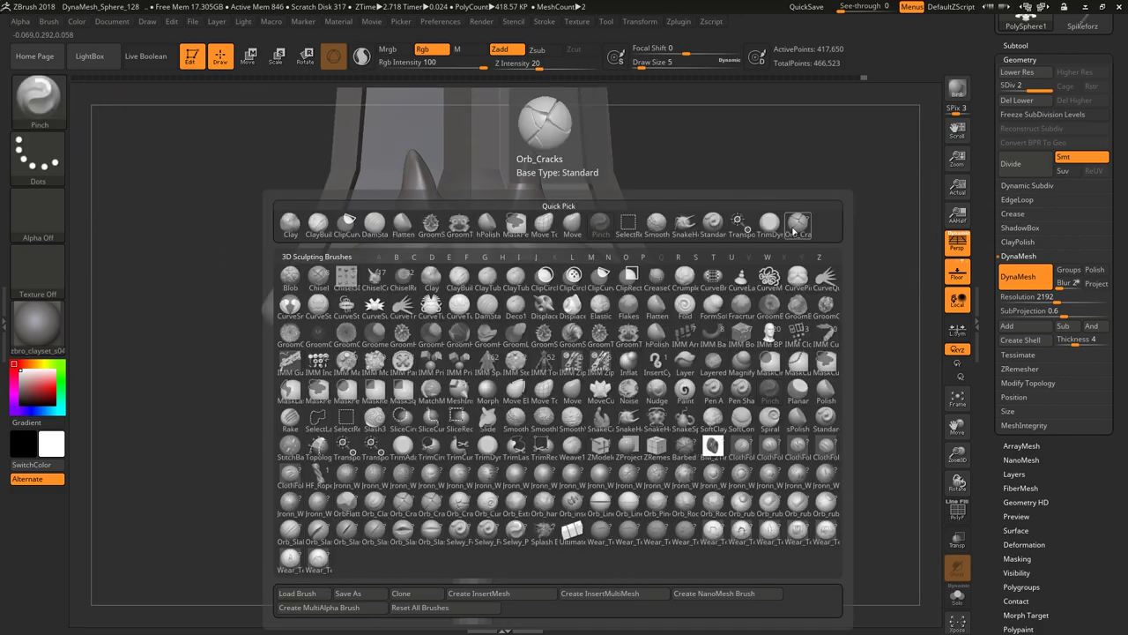
# - Pick the Orb_Cracks brush, save the project as Sword.zpr, and return to Maya
pyautogui.click(796, 227)
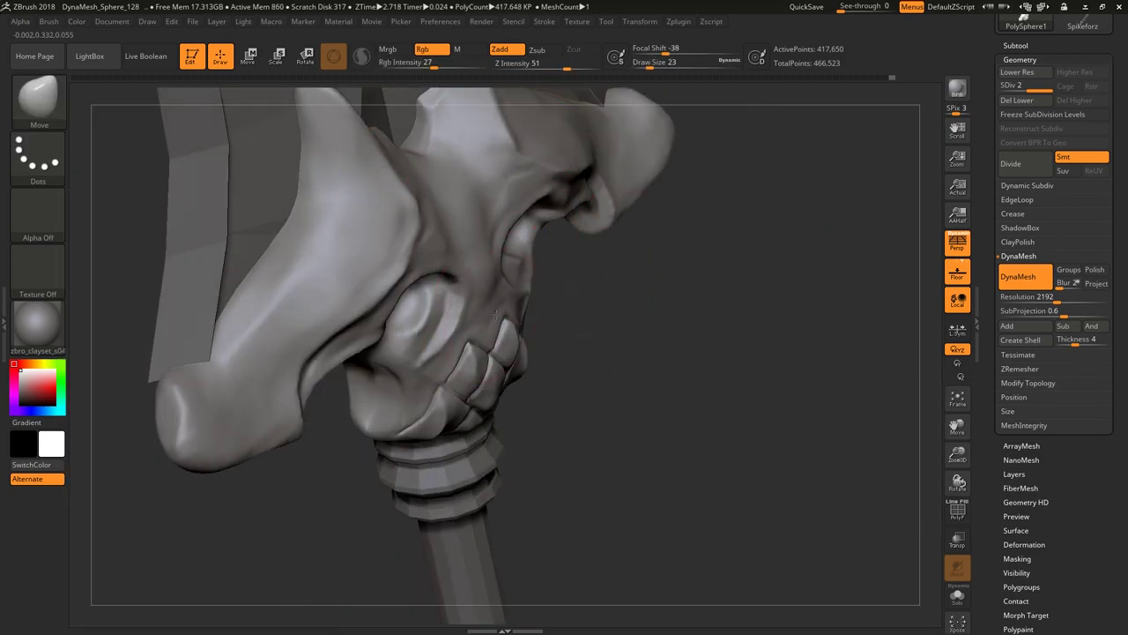
pyautogui.moveTo(494, 312); pyautogui.dragTo(532, 327, button='right')
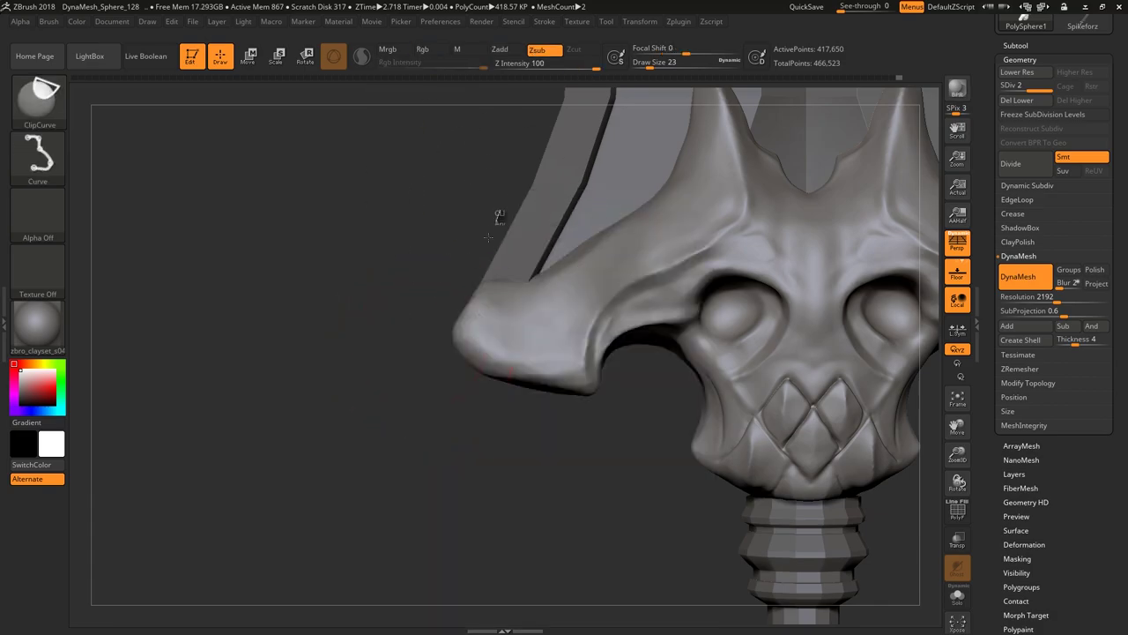
pyautogui.hotkey('ctrl', 's')
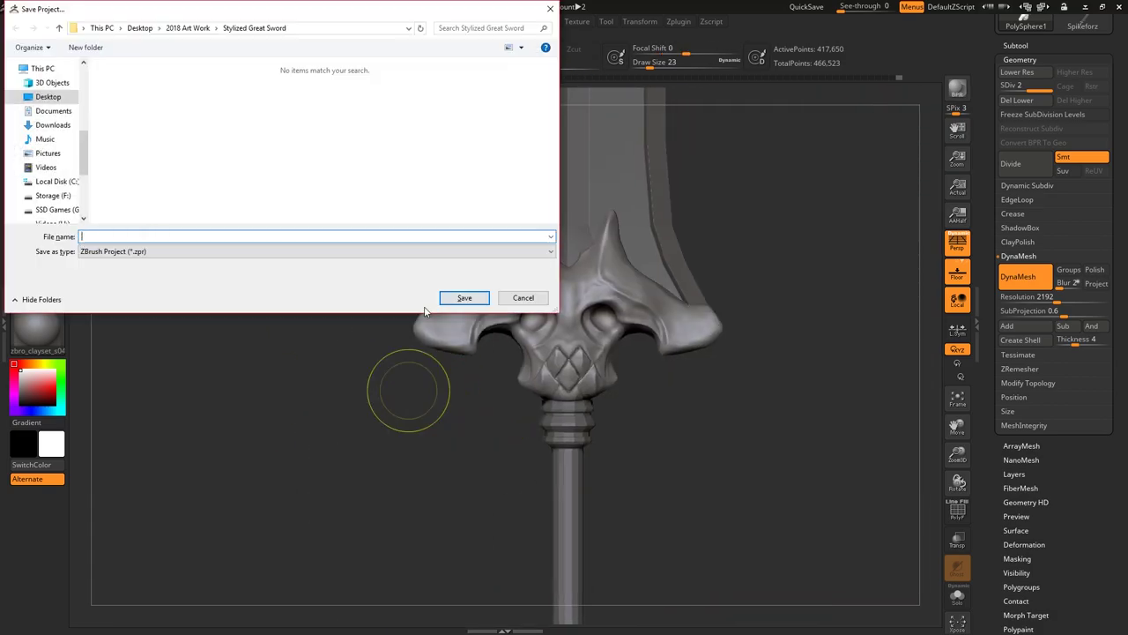
pyautogui.press('Return')
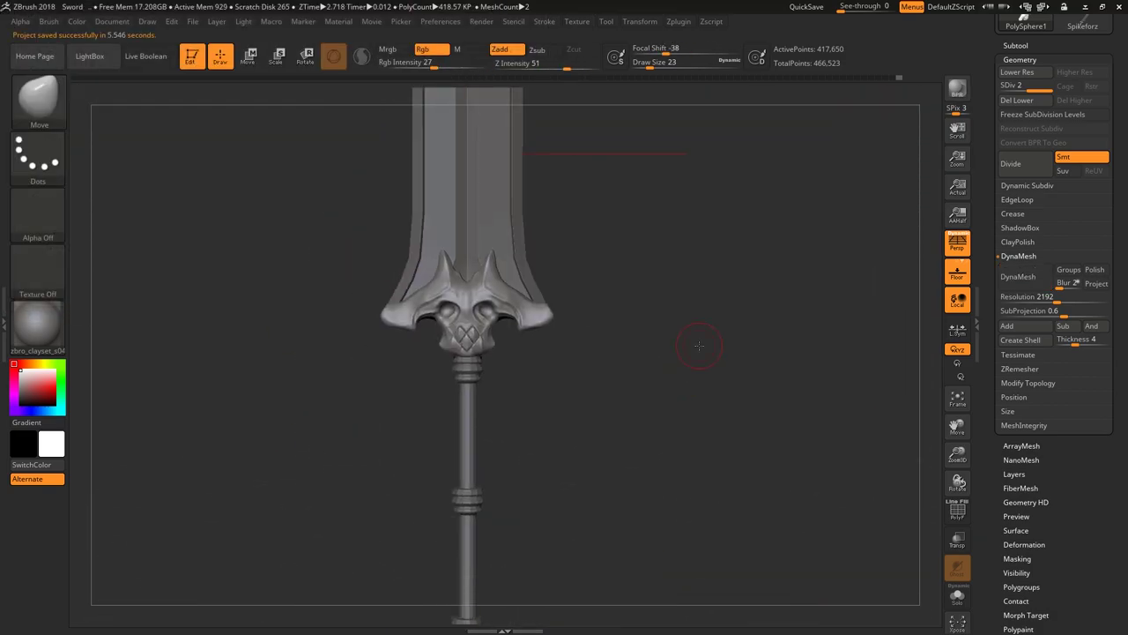
pyautogui.moveTo(735, 411)
pyautogui.keyDown('alt'); pyautogui.mouseDown()
pyautogui.moveTo(634, 370)
pyautogui.moveTo(517, 422)
pyautogui.mouseUp(); pyautogui.keyUp('alt')
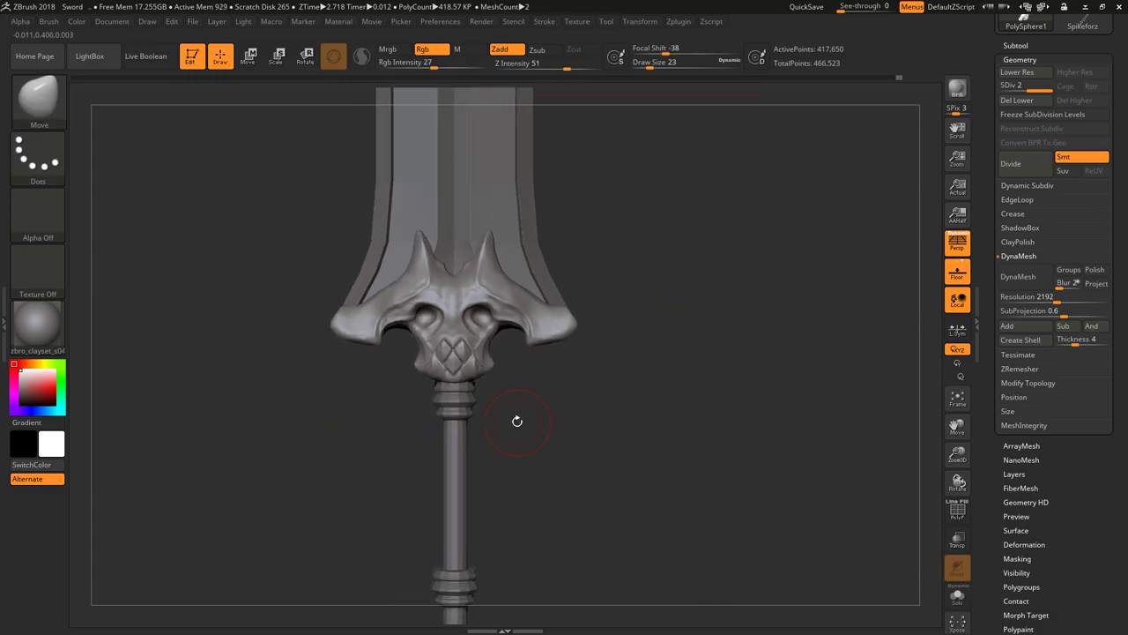
pyautogui.hotkey('alt', 'Tab')
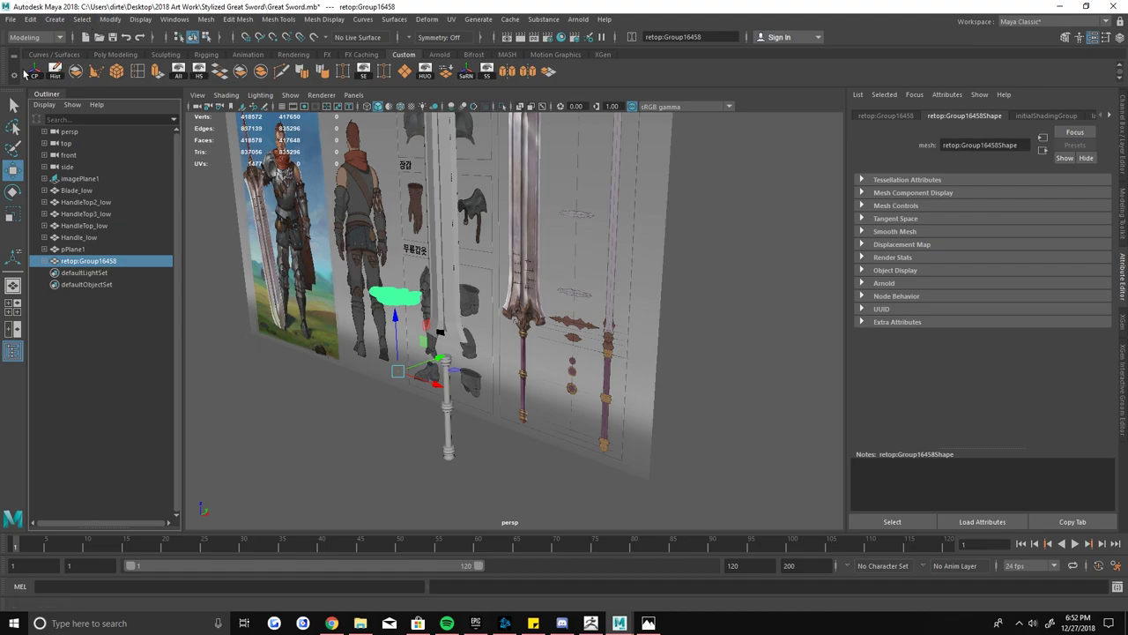
# - Rotate the green retop:Group16458 guard mesh 90° on X to stand it upright
pyautogui.press('f')
pyautogui.click(763, 211)
pyautogui.press('e')
pyautogui.moveTo(634, 272)
pyautogui.mouseDown()
pyautogui.moveTo(552, 304)
pyautogui.moveTo(582, 299)
pyautogui.mouseUp()
pyautogui.keyDown('alt'); pyautogui.moveTo(582, 300); pyautogui.dragTo(685, 295); pyautogui.keyUp('alt')
pyautogui.keyDown('alt'); pyautogui.moveTo(370, 317); pyautogui.dragTo(453, 252); pyautogui.keyUp('alt')
pyautogui.scroll(3, 477, 255)
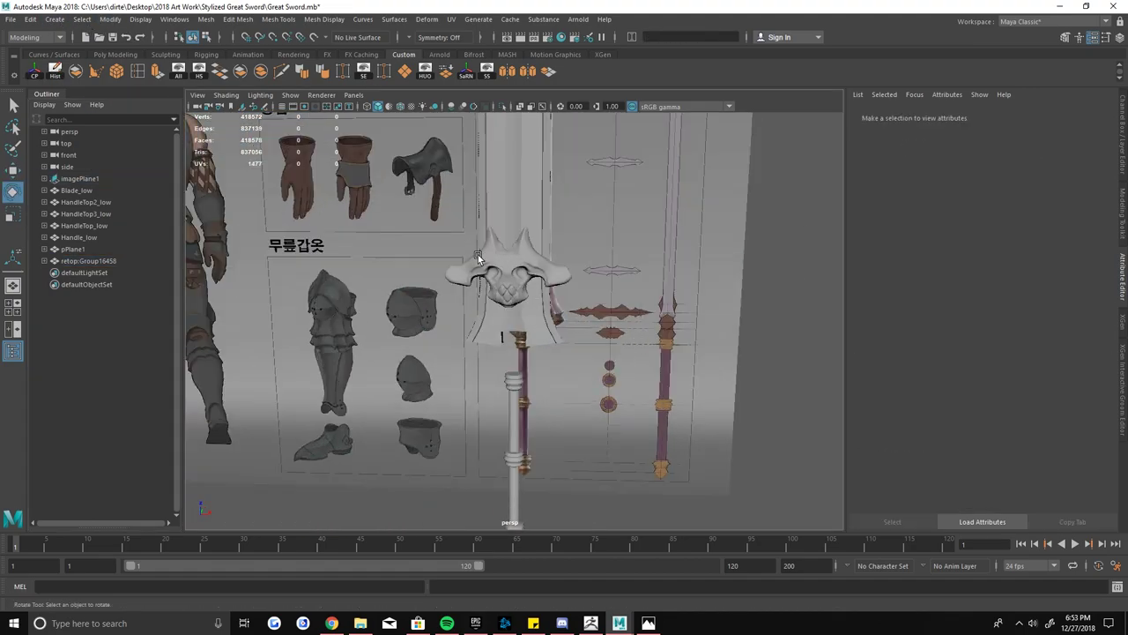
pyautogui.scroll(3, 478, 254)
pyautogui.scroll(3, 458, 321)
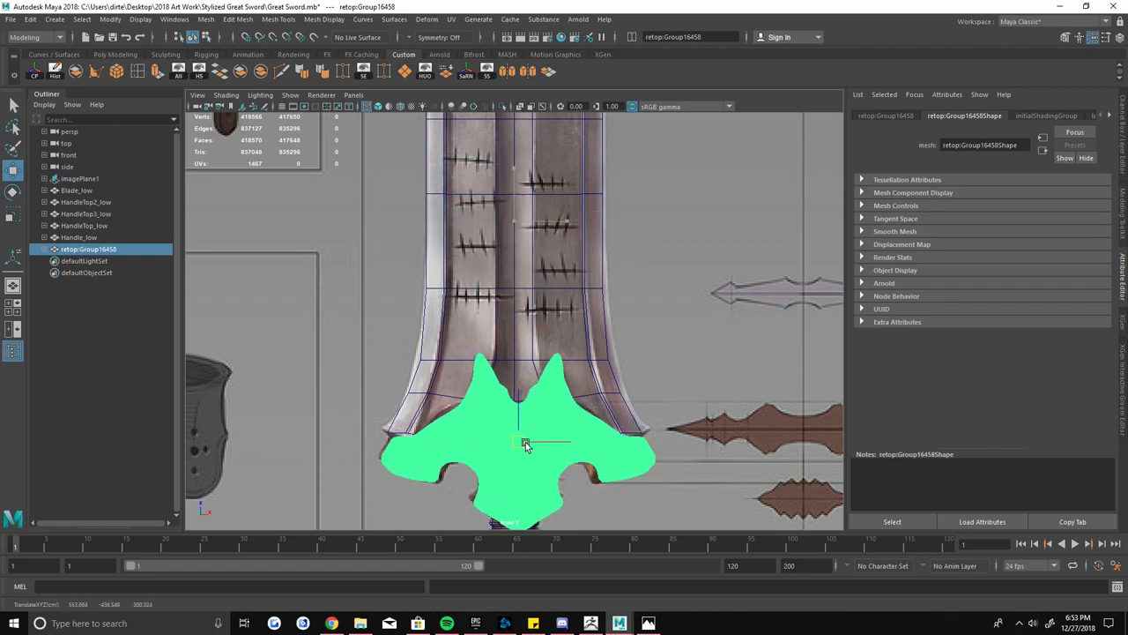
pyautogui.press('space')
pyautogui.press('space')
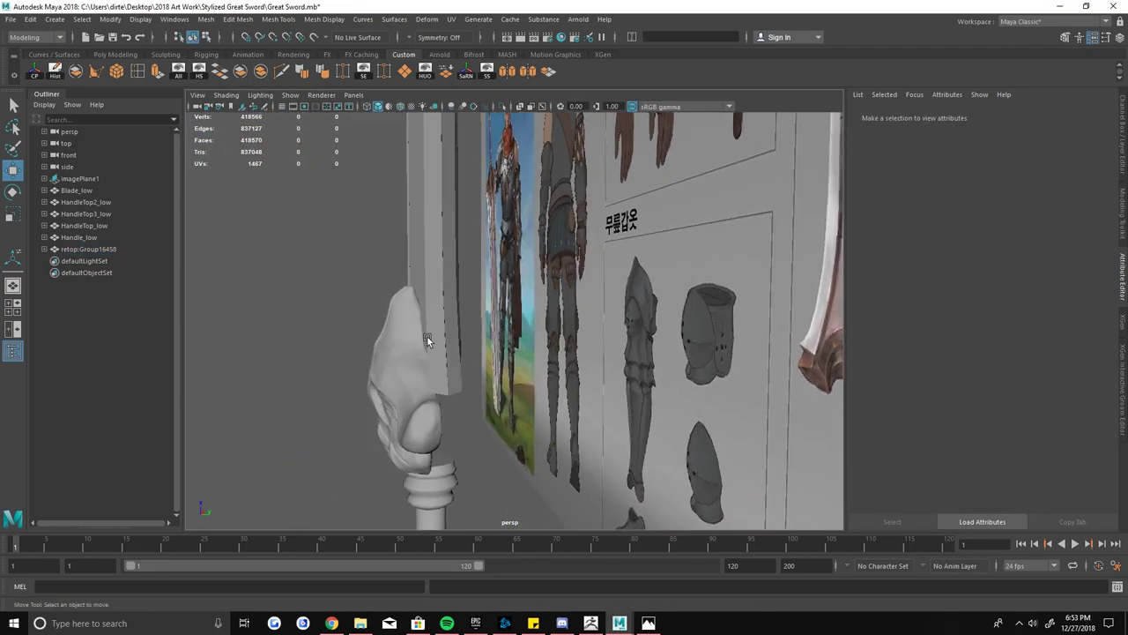
# - Merge and adjust Blade_low vertices in the front view
pyautogui.keyDown('alt'); pyautogui.moveTo(427, 337); pyautogui.dragTo(467, 310); pyautogui.keyUp('alt')
pyautogui.click(467, 310)
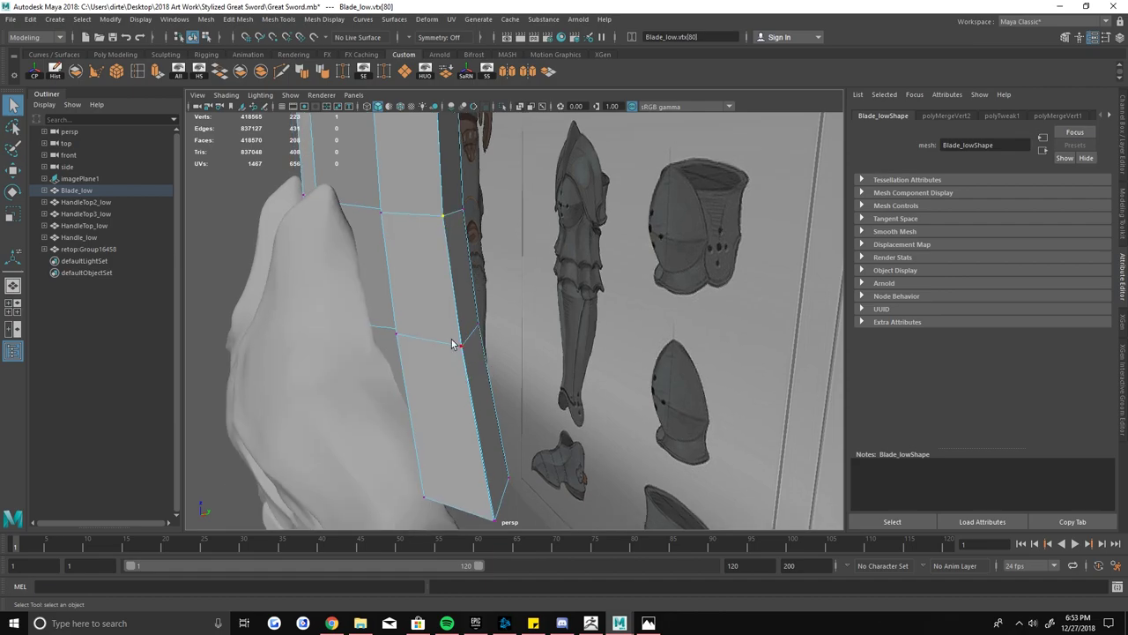
pyautogui.scroll(-5, 570, 282)
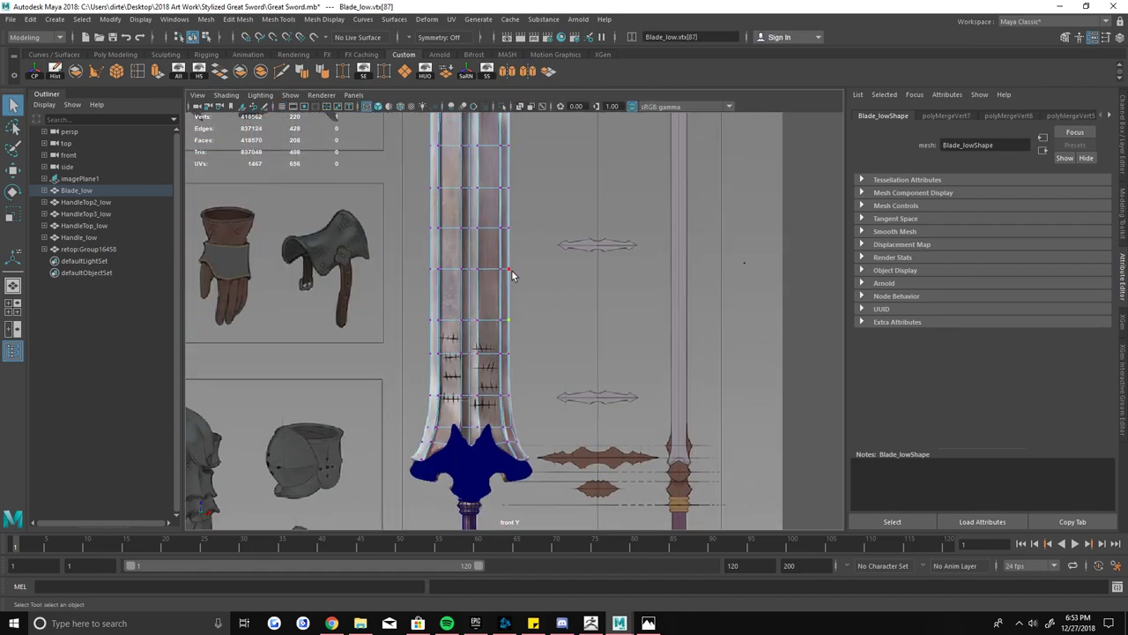
pyautogui.scroll(2, 522, 273)
pyautogui.scroll(3, 565, 361)
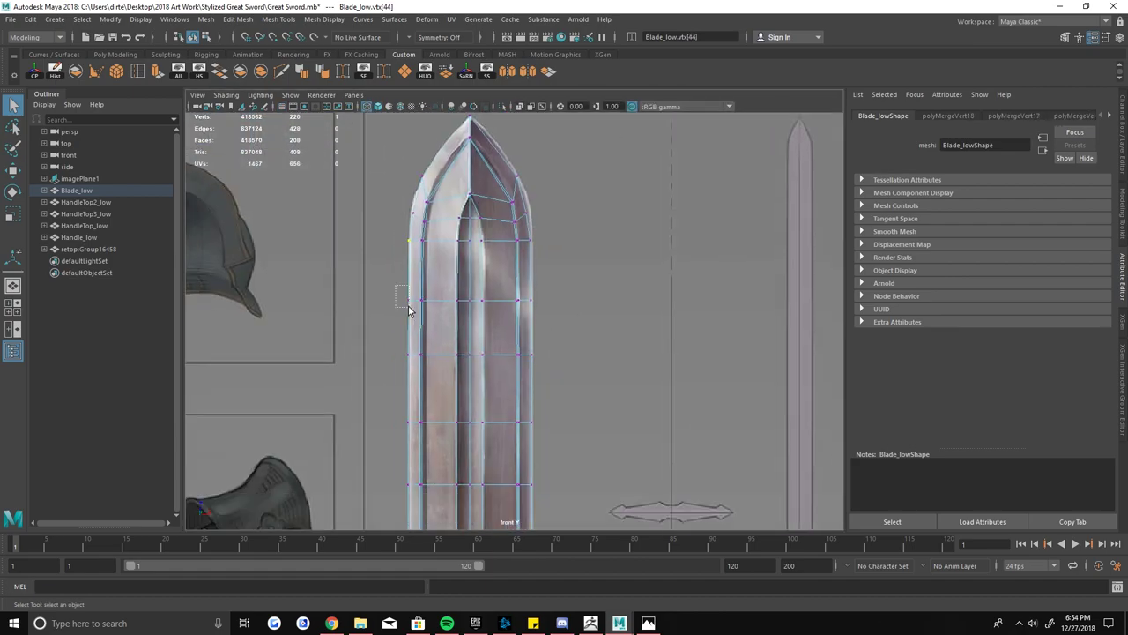
pyautogui.keyDown('alt'); pyautogui.moveTo(398, 204); pyautogui.dragTo(421, 486, button='middle'); pyautogui.keyUp('alt')
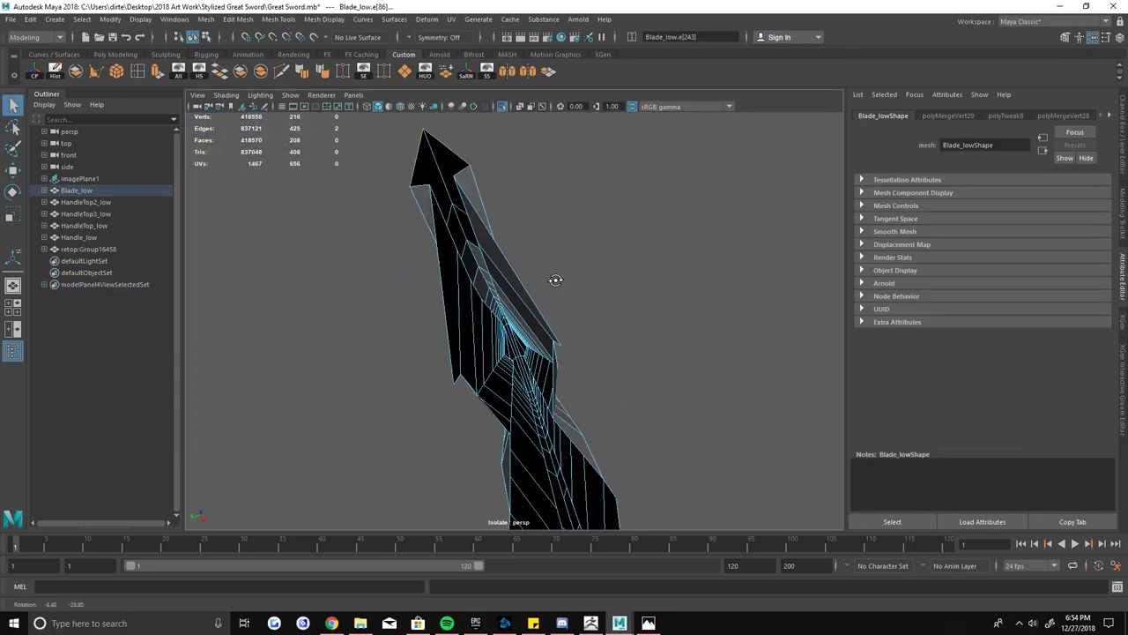
# - Extrude a lower Blade_low edge into a flap, weld its corner and cut a new vertex
pyautogui.hotkey('ctrl', 'e')
pyautogui.click(384, 72)
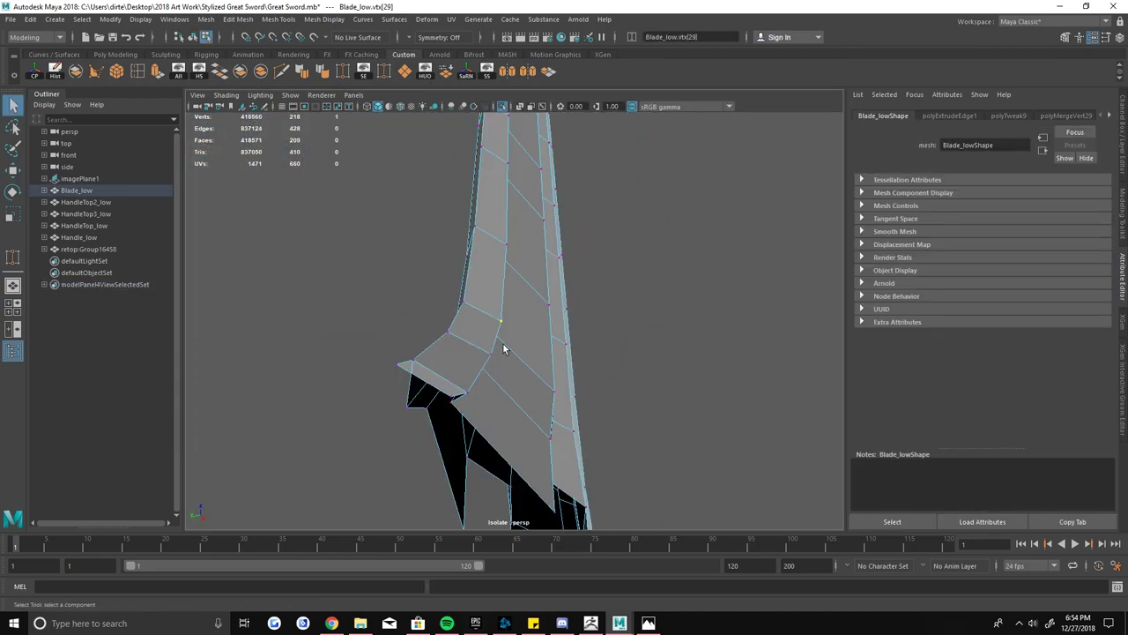
pyautogui.moveTo(457, 381); pyautogui.dragTo(410, 387)
pyautogui.keyDown('alt'); pyautogui.moveTo(518, 283); pyautogui.dragTo(498, 331); pyautogui.keyUp('alt')
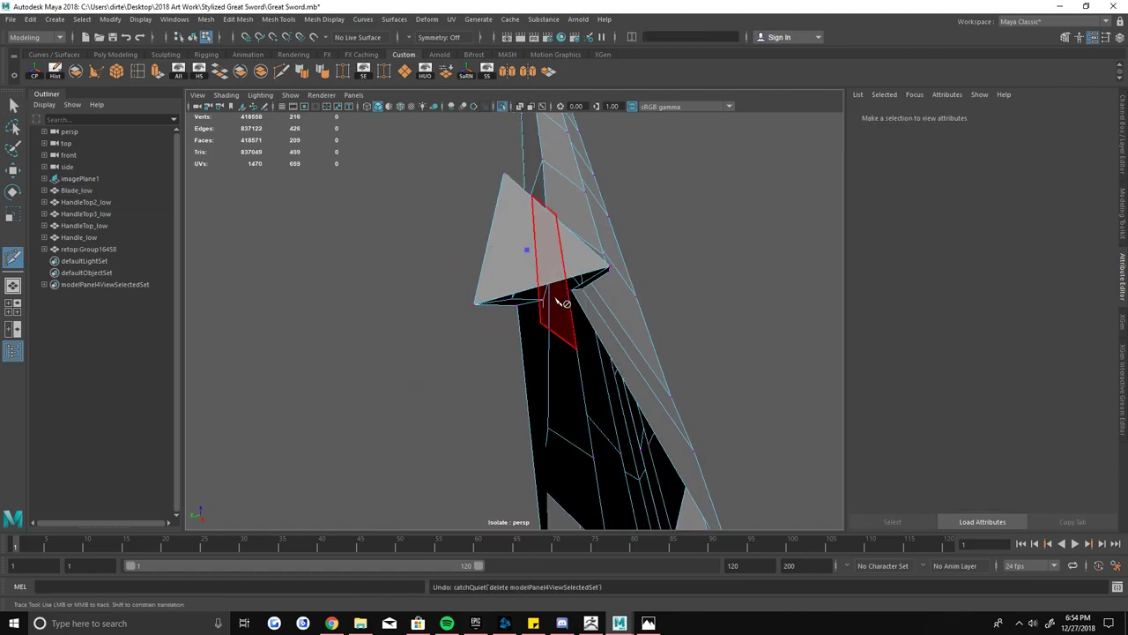
pyautogui.press('w')
pyautogui.scroll(-3, 498, 331)
pyautogui.scroll(5, 498, 331)
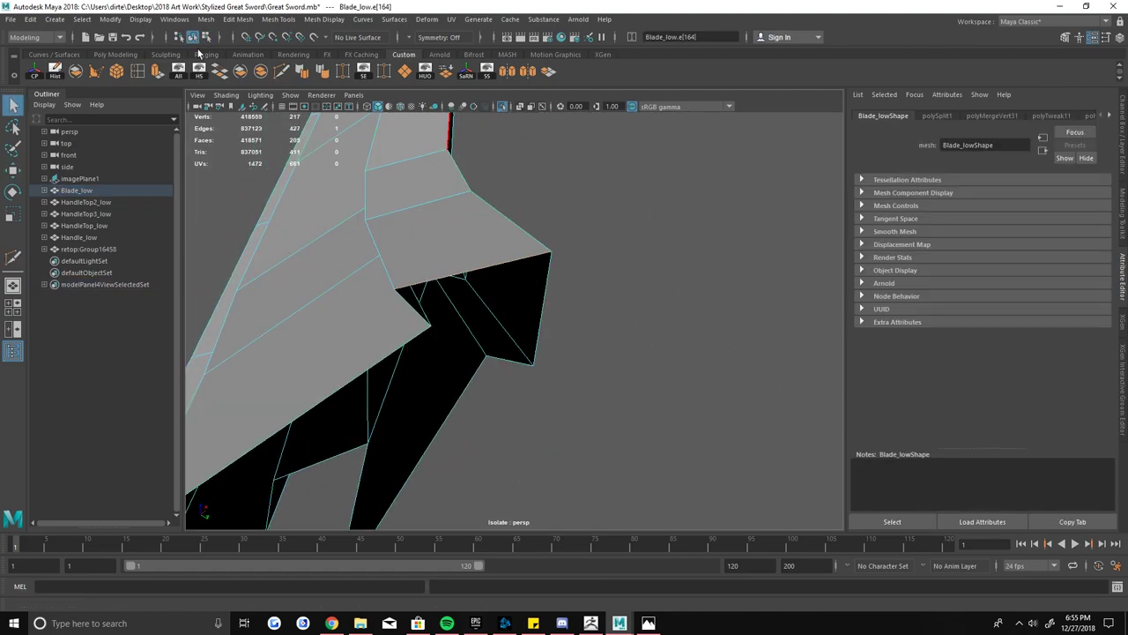
# - Weld the new flap's vertices, exit isolate view and select retop:Group16458
pyautogui.hotkey('ctrl', 'e')
pyautogui.press('q')
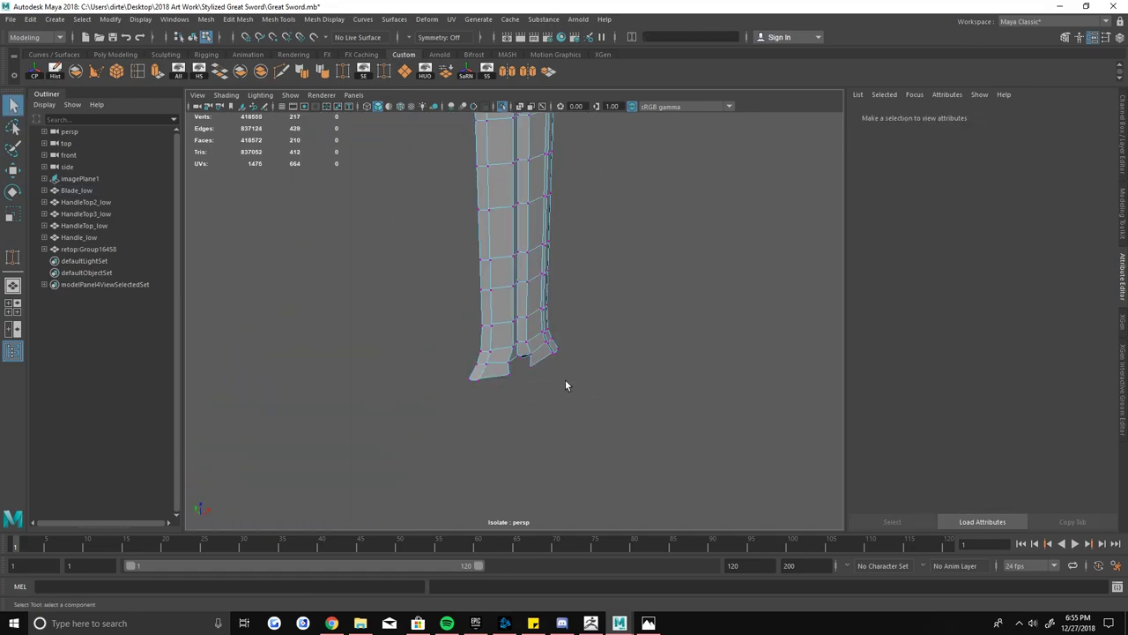
pyautogui.click(529, 379)
pyautogui.hotkey('ctrl', '1')
pyautogui.click(481, 370)
# - Select the skull guard mesh and isolate it so only the guard is visible
pyautogui.press('w')
pyautogui.keyDown('alt'); pyautogui.moveTo(468, 407); pyautogui.dragTo(550, 389); pyautogui.keyUp('alt')
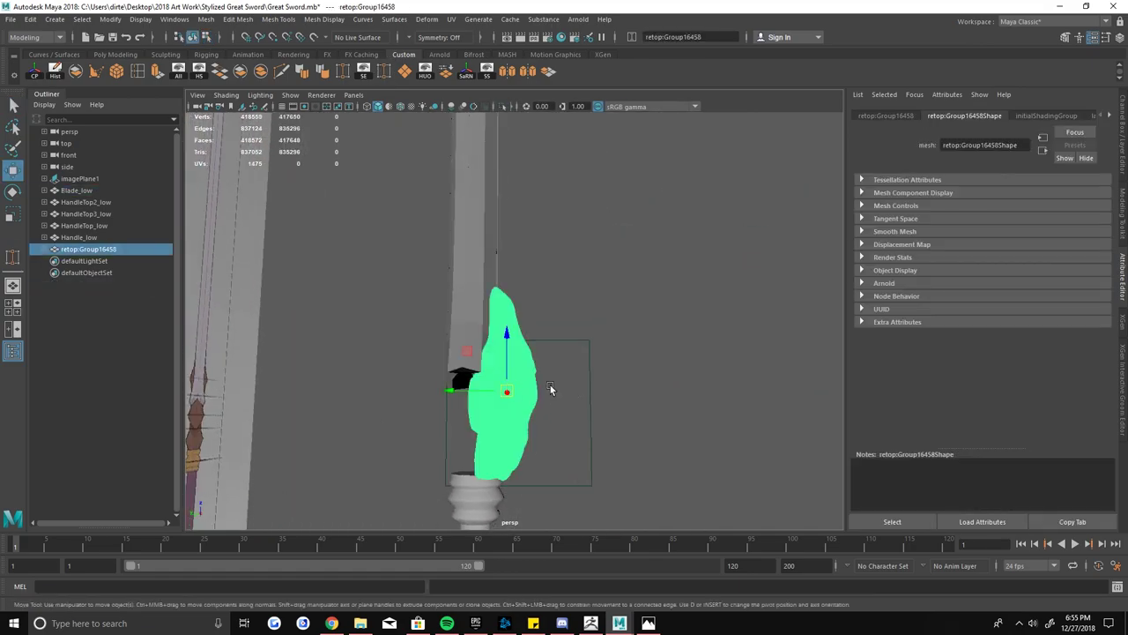
pyautogui.moveTo(620, 304)
pyautogui.keyDown('alt'); pyautogui.mouseDown()
pyautogui.moveTo(494, 345)
pyautogui.moveTo(481, 368)
pyautogui.moveTo(675, 339)
pyautogui.moveTo(516, 386)
pyautogui.moveTo(574, 335)
pyautogui.moveTo(617, 406)
pyautogui.mouseUp(); pyautogui.keyUp('alt')
pyautogui.click(493, 344)
pyautogui.click(515, 386)
pyautogui.click(617, 405)
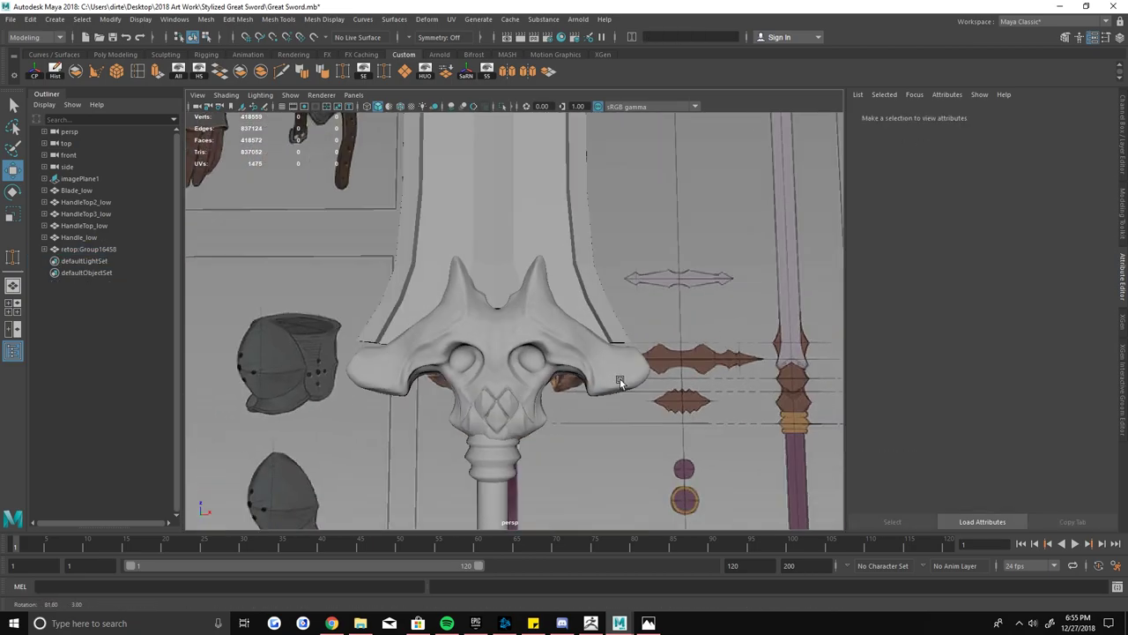
pyautogui.click(594, 322)
pyautogui.moveTo(594, 323)
pyautogui.keyDown('alt'); pyautogui.mouseDown()
pyautogui.moveTo(668, 335)
pyautogui.moveTo(430, 321)
pyautogui.mouseUp(); pyautogui.keyUp('alt')
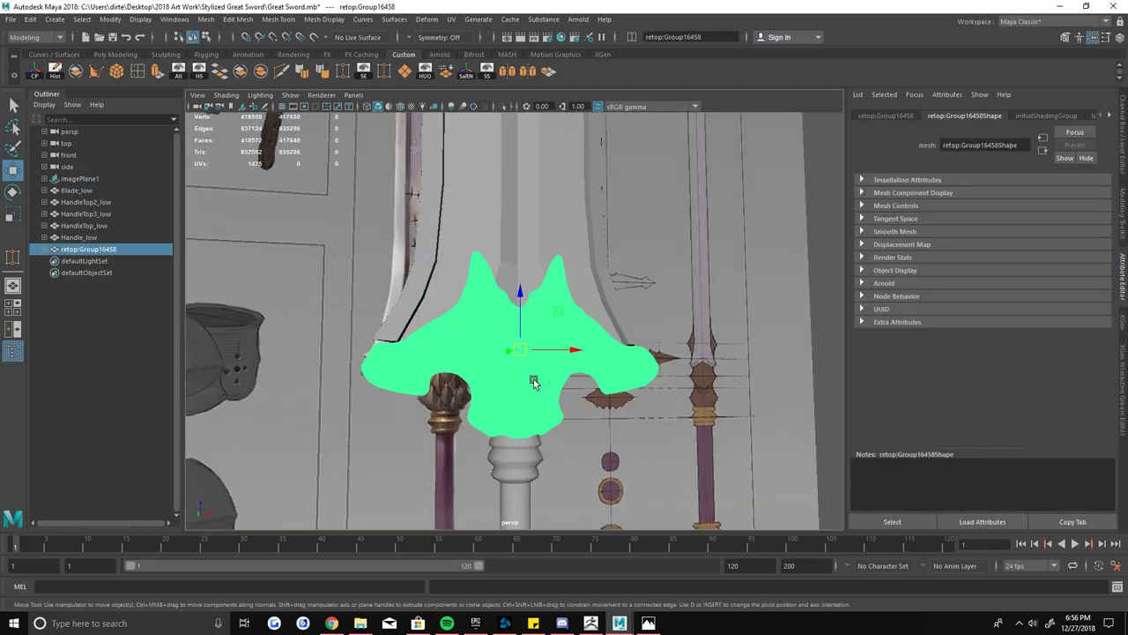
pyautogui.click(425, 72)
# - Make the guard sculpt live, start Quad Draw, and frame the eye socket up close
pyautogui.click(1066, 37)
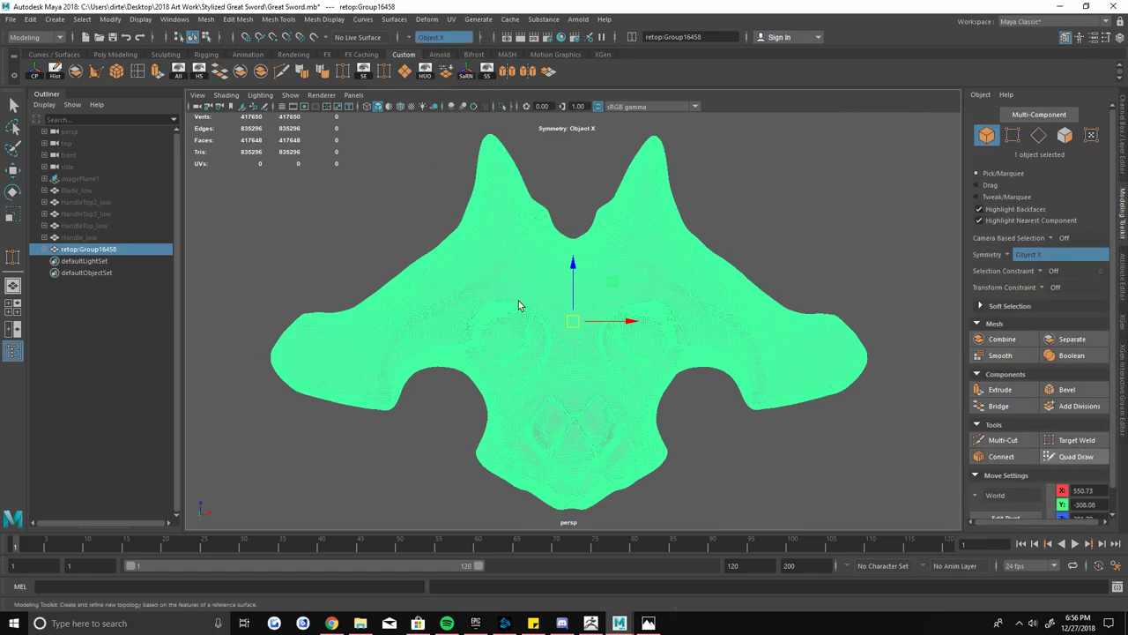
pyautogui.click(314, 37)
pyautogui.click(88, 248)
pyautogui.click(313, 37)
pyautogui.click(1076, 455)
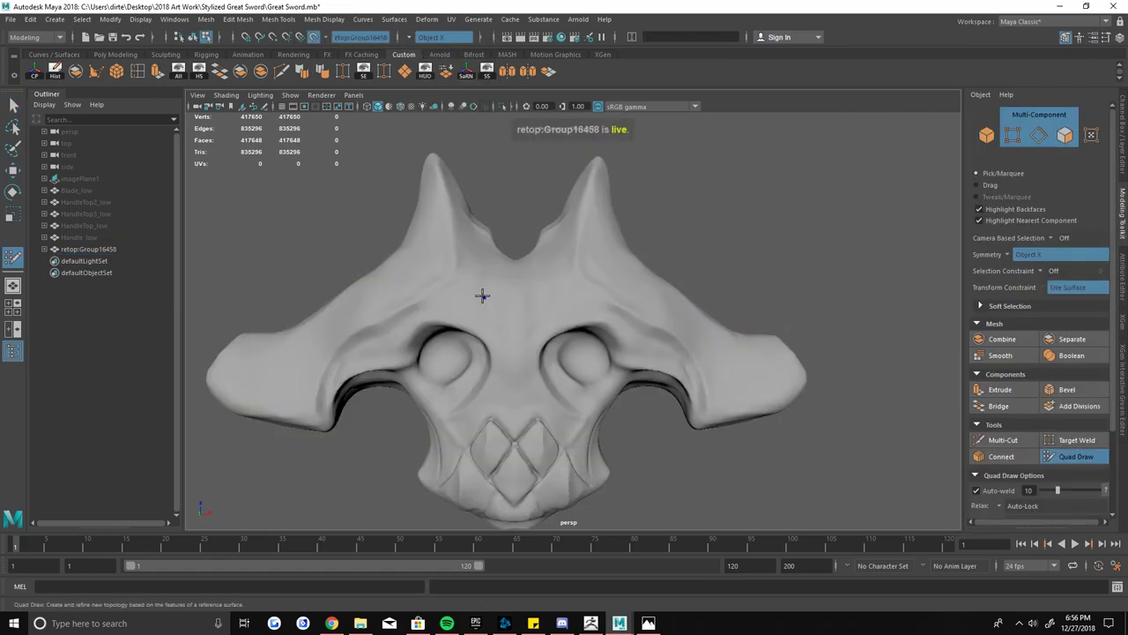
pyautogui.keyDown('alt'); pyautogui.moveTo(478, 297); pyautogui.dragTo(526, 305, button='right'); pyautogui.keyUp('alt')
pyautogui.press('f')
pyautogui.press('space')
pyautogui.press('space')
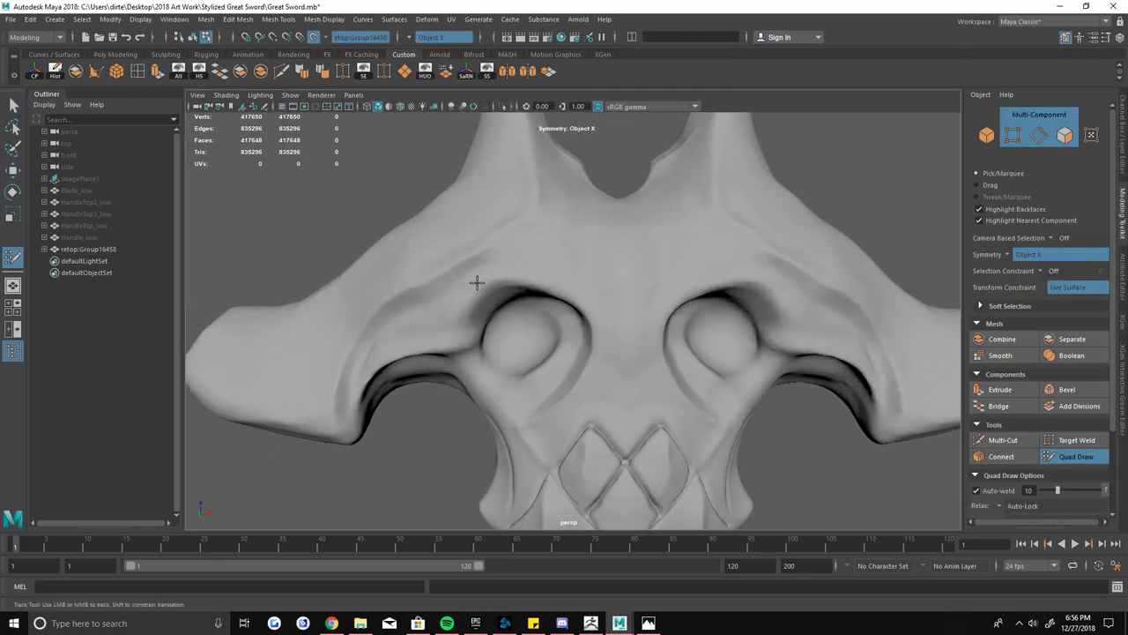
pyautogui.scroll(2, 410, 317)
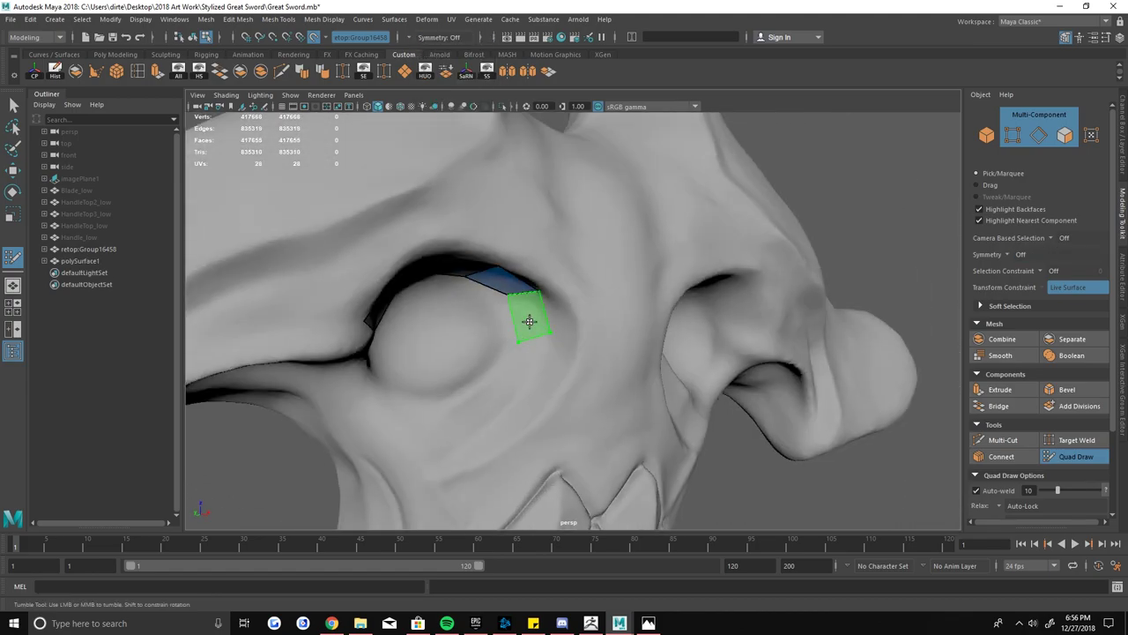
# - Fill quads along the eye-socket ring's lower-left edge, top and top-left
pyautogui.moveTo(586, 253)
pyautogui.keyDown('alt'); pyautogui.mouseDown()
pyautogui.moveTo(451, 318)
pyautogui.moveTo(418, 273)
pyautogui.moveTo(488, 214)
pyautogui.moveTo(502, 356)
pyautogui.moveTo(414, 348)
pyautogui.moveTo(549, 323)
pyautogui.moveTo(544, 335)
pyautogui.moveTo(550, 292)
pyautogui.mouseUp(); pyautogui.keyUp('alt')
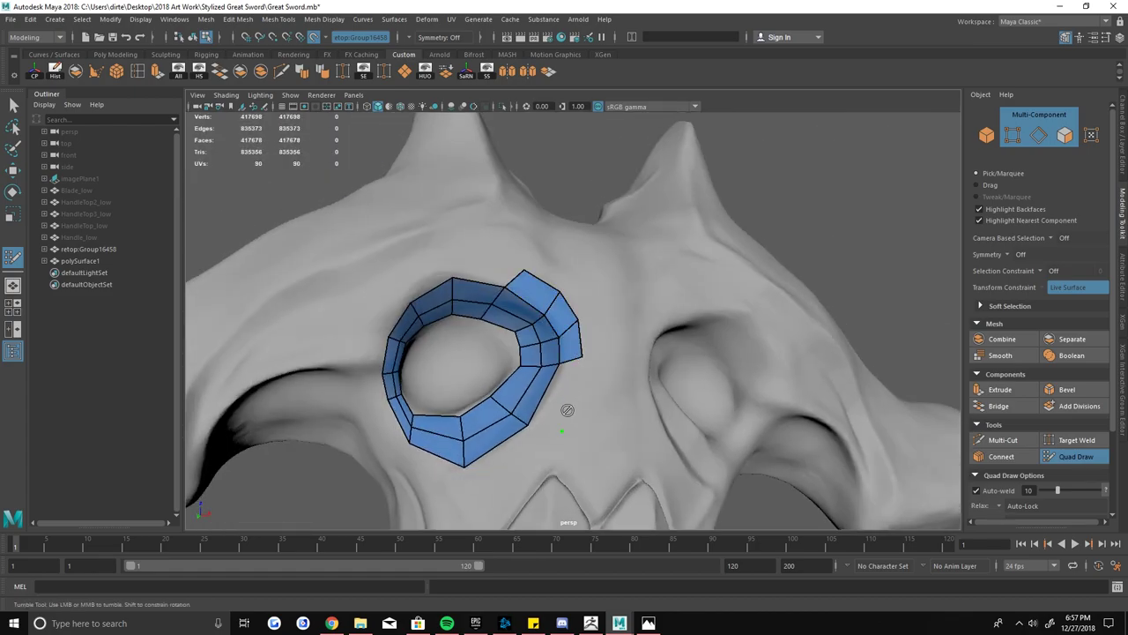
pyautogui.moveTo(567, 410)
pyautogui.keyDown('alt'); pyautogui.mouseDown()
pyautogui.moveTo(453, 315)
pyautogui.moveTo(458, 361)
pyautogui.mouseUp(); pyautogui.keyUp('alt')
pyautogui.keyDown('alt'); pyautogui.moveTo(459, 361); pyautogui.dragTo(505, 396, button='middle'); pyautogui.keyUp('alt')
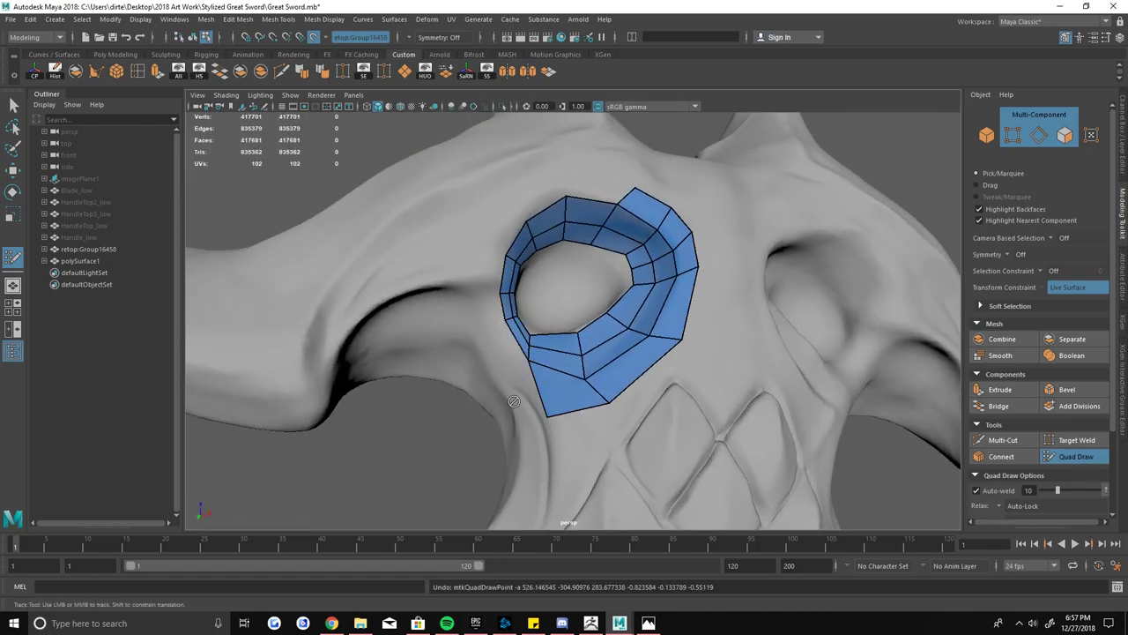
pyautogui.moveTo(513, 401)
pyautogui.keyDown('alt'); pyautogui.mouseDown()
pyautogui.moveTo(536, 291)
pyautogui.moveTo(496, 284)
pyautogui.moveTo(524, 380)
pyautogui.moveTo(561, 371)
pyautogui.moveTo(532, 292)
pyautogui.moveTo(617, 376)
pyautogui.mouseUp(); pyautogui.keyUp('alt')
pyautogui.keyDown('shift'); pyautogui.click(536, 291); pyautogui.keyUp('shift')
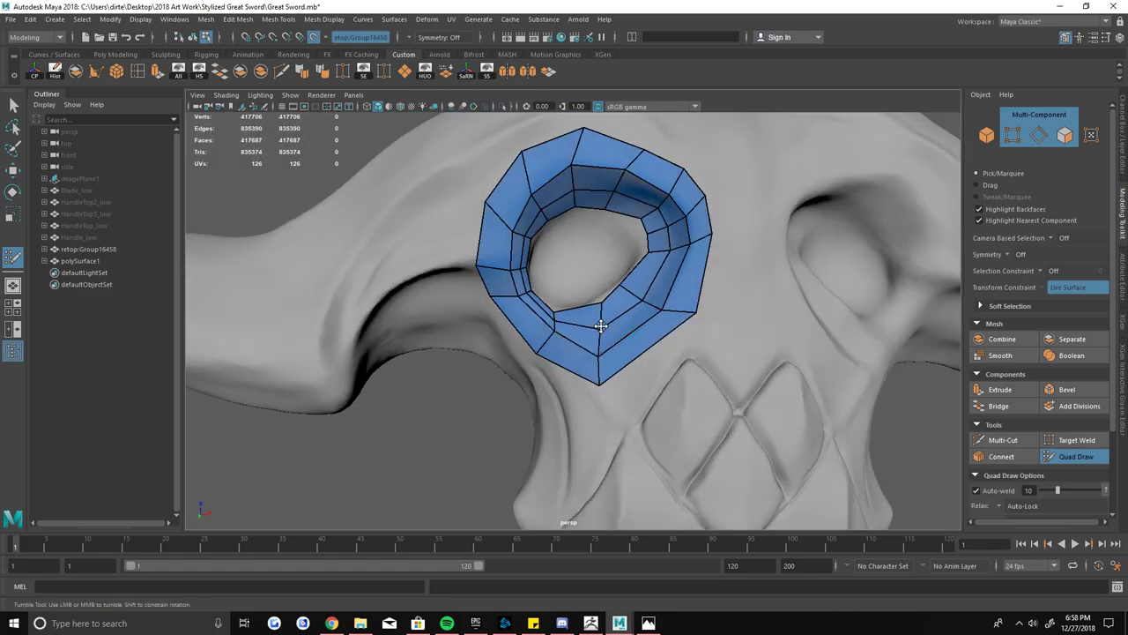
pyautogui.keyDown('alt'); pyautogui.moveTo(599, 326); pyautogui.dragTo(629, 304); pyautogui.keyUp('alt')
pyautogui.scroll(-3, 629, 304)
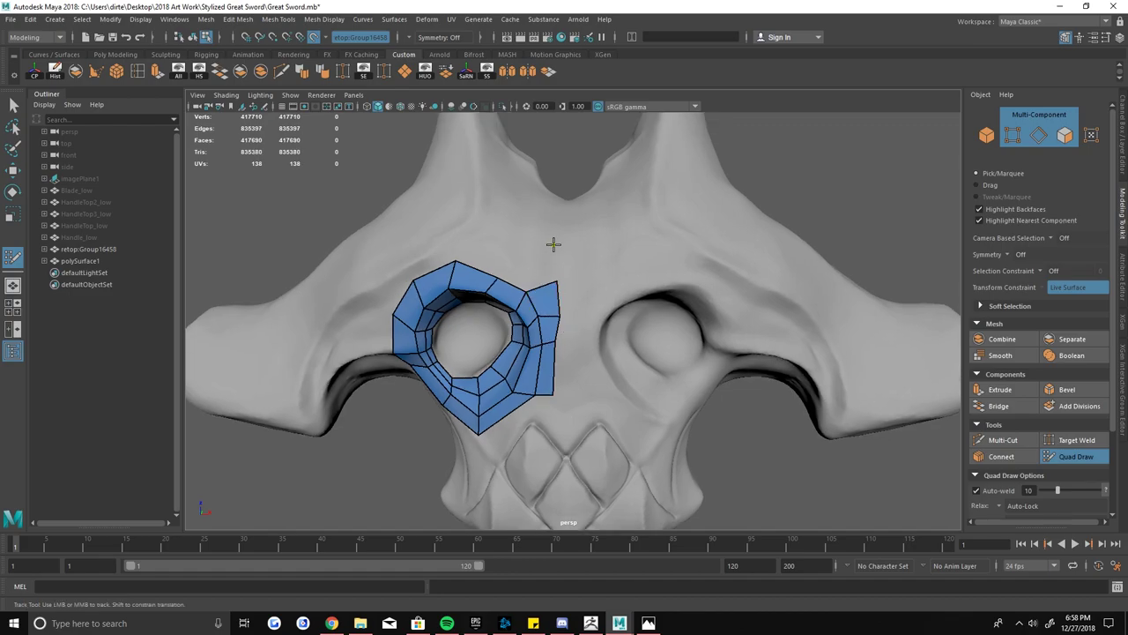
pyautogui.moveTo(555, 244)
pyautogui.keyDown('alt'); pyautogui.mouseDown()
pyautogui.moveTo(478, 303)
pyautogui.moveTo(566, 295)
pyautogui.moveTo(657, 382)
pyautogui.moveTo(573, 358)
pyautogui.moveTo(615, 302)
pyautogui.moveTo(633, 312)
pyautogui.moveTo(660, 302)
pyautogui.moveTo(474, 315)
pyautogui.moveTo(554, 315)
pyautogui.moveTo(517, 324)
pyautogui.mouseUp(); pyautogui.keyUp('alt')
pyautogui.keyDown('shift'); pyautogui.click(478, 303); pyautogui.keyUp('shift')
# - Add more quads on the side of the socket and one below the eye
pyautogui.keyDown('shift'); pyautogui.click(555, 314); pyautogui.keyUp('shift')
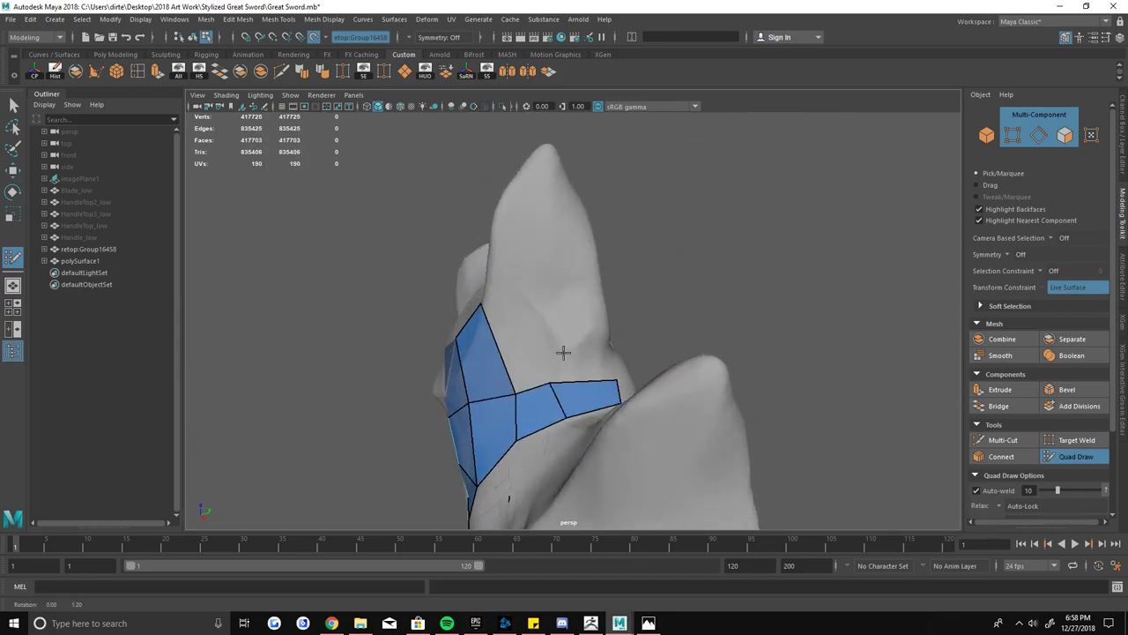
pyautogui.moveTo(564, 352)
pyautogui.keyDown('alt'); pyautogui.mouseDown()
pyautogui.moveTo(536, 327)
pyautogui.moveTo(512, 375)
pyautogui.mouseUp(); pyautogui.keyUp('alt')
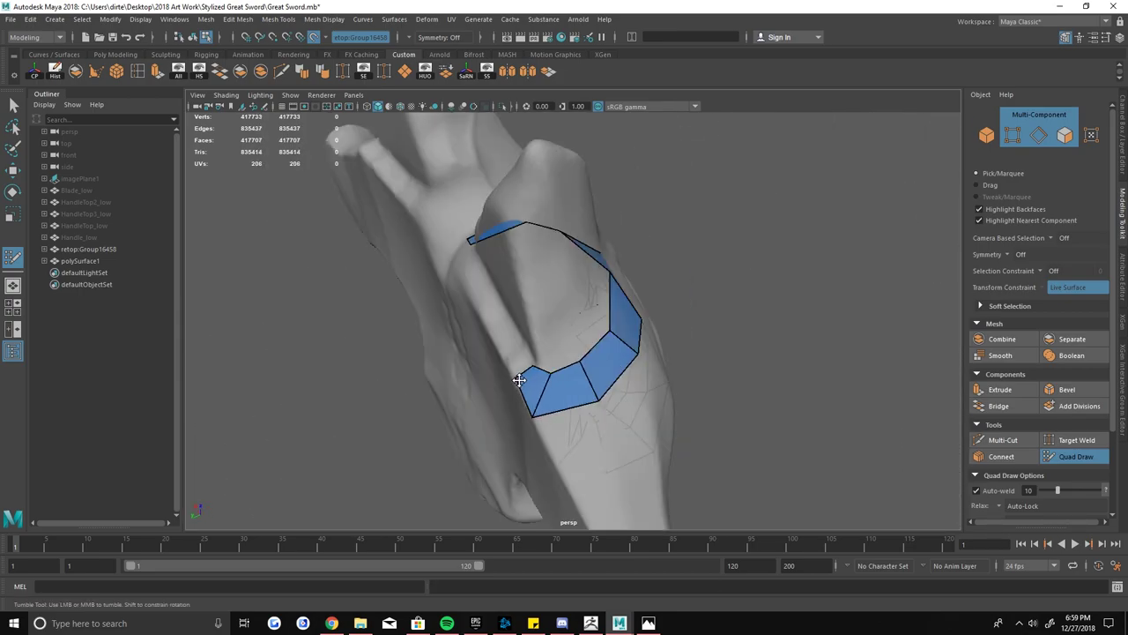
pyautogui.keyDown('shift'); pyautogui.click(568, 321); pyautogui.keyUp('shift')
pyautogui.moveTo(568, 322)
pyautogui.keyDown('alt'); pyautogui.mouseDown()
pyautogui.moveTo(538, 320)
pyautogui.moveTo(550, 348)
pyautogui.moveTo(541, 438)
pyautogui.moveTo(636, 335)
pyautogui.moveTo(661, 463)
pyautogui.moveTo(517, 348)
pyautogui.moveTo(549, 335)
pyautogui.mouseUp(); pyautogui.keyUp('alt')
pyautogui.scroll(3, 549, 335)
pyautogui.keyDown('alt'); pyautogui.moveTo(550, 335); pyautogui.dragTo(557, 339, button='middle'); pyautogui.keyUp('alt')
pyautogui.keyDown('shift'); pyautogui.click(503, 377); pyautogui.keyUp('shift')
pyautogui.moveTo(504, 377)
pyautogui.keyDown('alt'); pyautogui.mouseDown()
pyautogui.moveTo(458, 288)
pyautogui.moveTo(707, 386)
pyautogui.mouseUp(); pyautogui.keyUp('alt')
pyautogui.scroll(-10, 547, 317)
# - Insert edge loops and add quads and a split vertex around the eye hole
pyautogui.scroll(10, 790, 350)
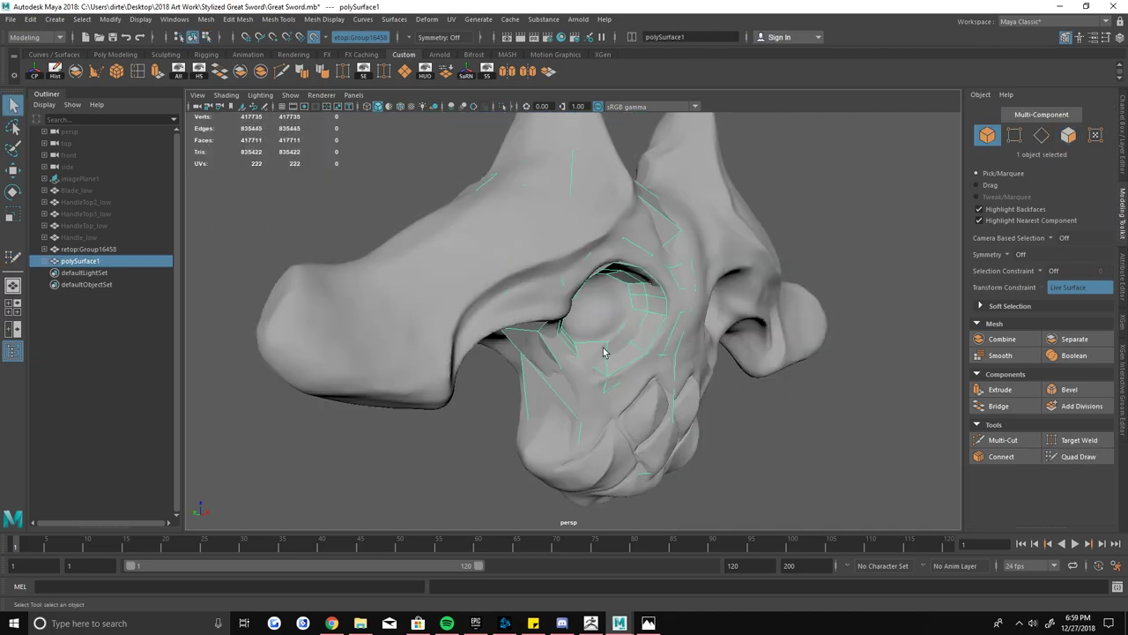
pyautogui.keyDown('alt'); pyautogui.moveTo(564, 335); pyautogui.dragTo(483, 338); pyautogui.keyUp('alt')
pyautogui.keyDown('alt'); pyautogui.moveTo(574, 376); pyautogui.dragTo(564, 403); pyautogui.keyUp('alt')
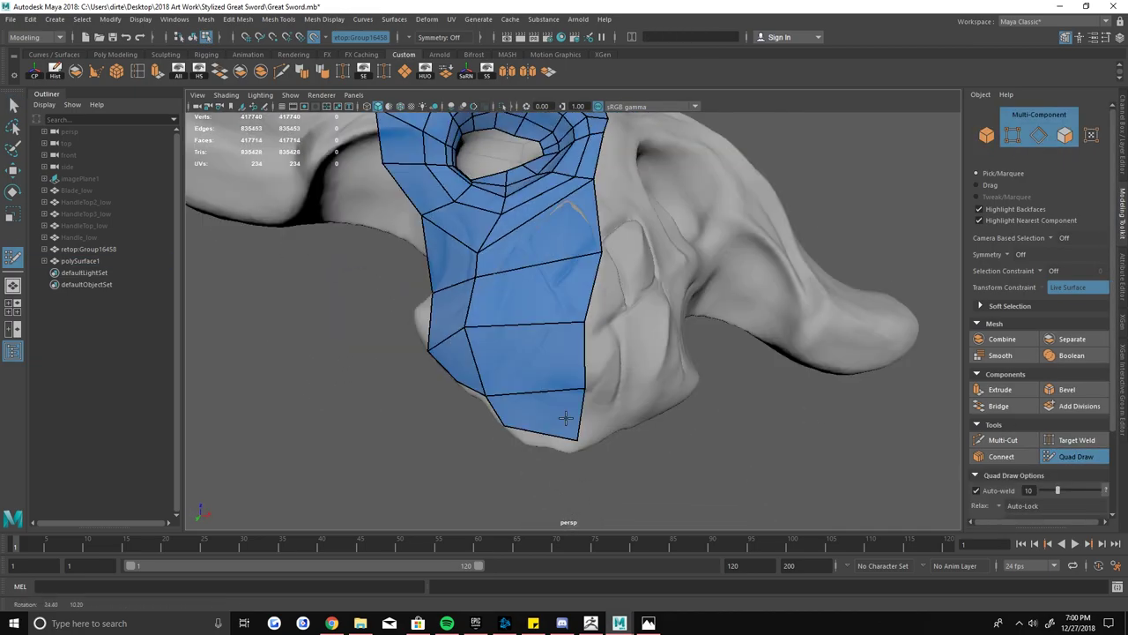
pyautogui.keyDown('ctrl'); pyautogui.click(539, 446); pyautogui.keyUp('ctrl')
pyautogui.keyDown('alt'); pyautogui.moveTo(539, 446); pyautogui.dragTo(525, 334); pyautogui.keyUp('alt')
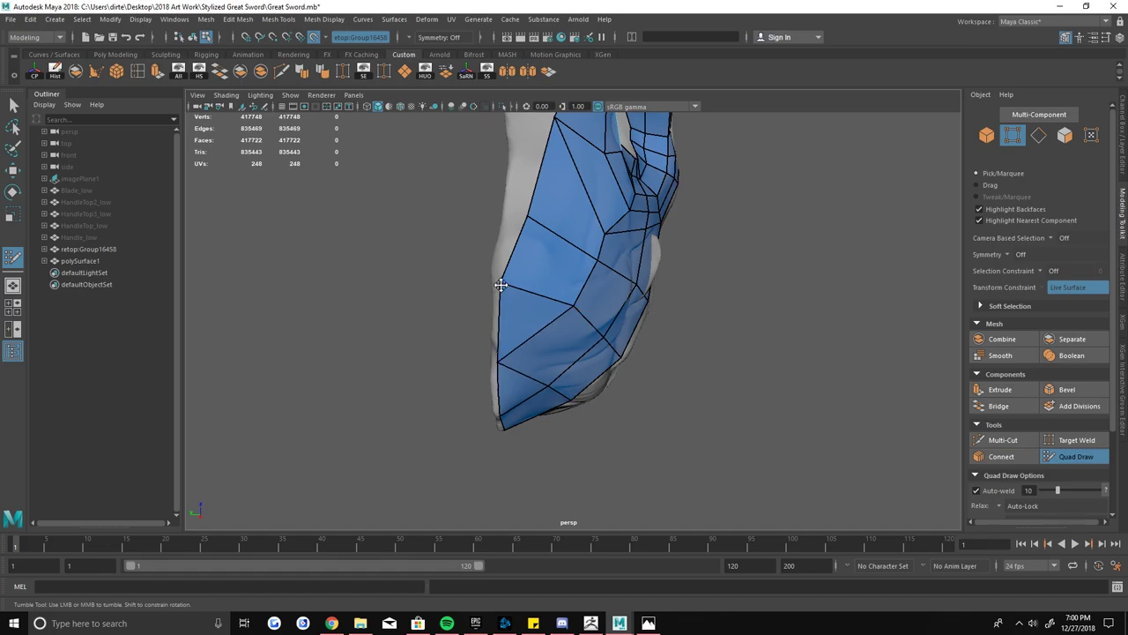
pyautogui.keyDown('ctrl'); pyautogui.click(564, 281); pyautogui.keyUp('ctrl')
pyautogui.keyDown('alt'); pyautogui.moveTo(564, 281); pyautogui.dragTo(596, 367); pyautogui.keyUp('alt')
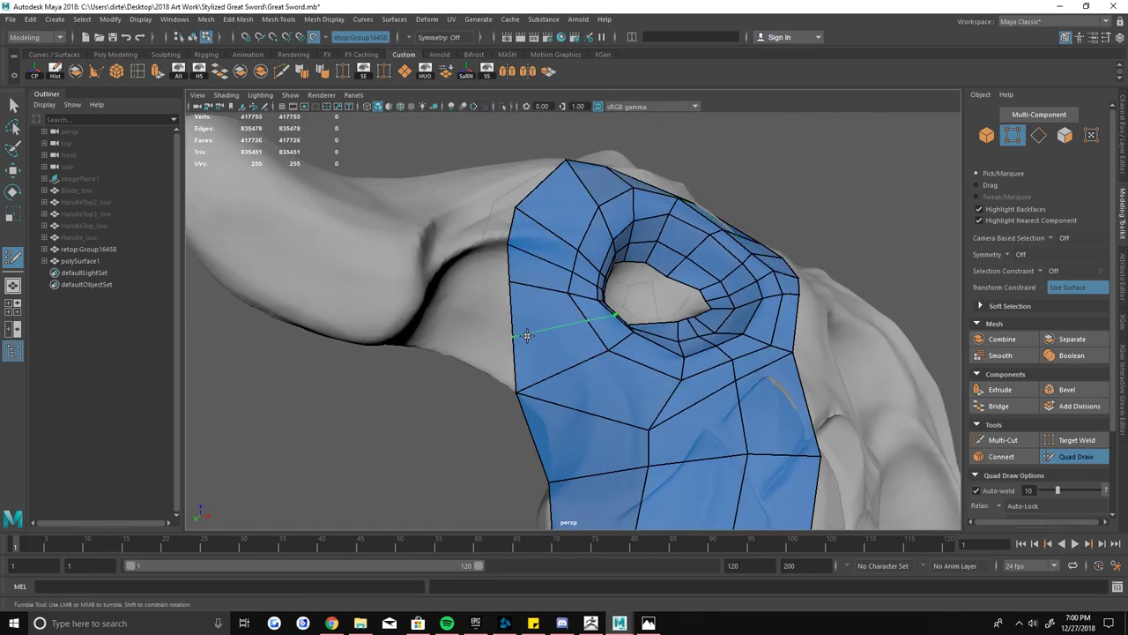
pyautogui.keyDown('ctrl'); pyautogui.click(526, 335); pyautogui.keyUp('ctrl')
pyautogui.moveTo(526, 335)
pyautogui.keyDown('alt'); pyautogui.mouseDown()
pyautogui.moveTo(467, 315)
pyautogui.moveTo(446, 322)
pyautogui.moveTo(521, 277)
pyautogui.moveTo(624, 328)
pyautogui.moveTo(586, 308)
pyautogui.moveTo(551, 372)
pyautogui.moveTo(532, 348)
pyautogui.moveTo(617, 338)
pyautogui.moveTo(528, 264)
pyautogui.mouseUp(); pyautogui.keyUp('alt')
pyautogui.keyDown('ctrl'); pyautogui.click(586, 309); pyautogui.keyUp('ctrl')
pyautogui.keyDown('ctrl'); pyautogui.click(532, 348); pyautogui.keyUp('ctrl')
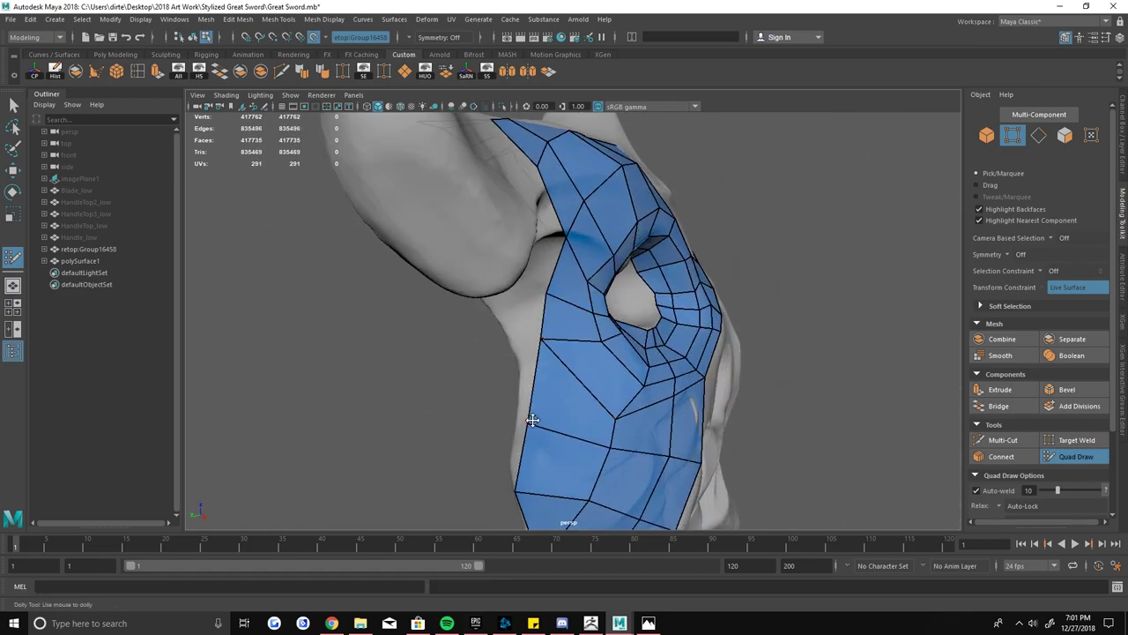
# - Fill rows of quads around the hole and extend a quad strip toward the horn
pyautogui.keyDown('shift'); pyautogui.click(517, 261); pyautogui.keyUp('shift')
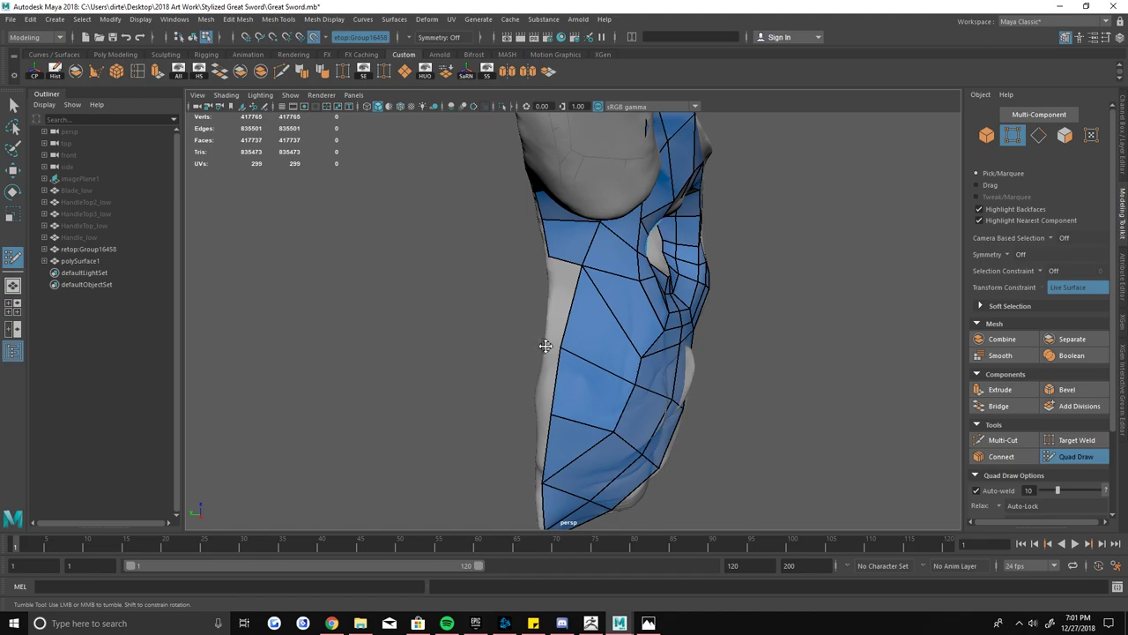
pyautogui.keyDown('shift'); pyautogui.click(598, 356); pyautogui.keyUp('shift')
pyautogui.moveTo(598, 355)
pyautogui.keyDown('alt'); pyautogui.mouseDown()
pyautogui.moveTo(578, 351)
pyautogui.moveTo(587, 314)
pyautogui.moveTo(564, 345)
pyautogui.moveTo(665, 306)
pyautogui.moveTo(629, 365)
pyautogui.moveTo(611, 297)
pyautogui.moveTo(556, 343)
pyautogui.moveTo(675, 308)
pyautogui.moveTo(558, 344)
pyautogui.mouseUp(); pyautogui.keyUp('alt')
pyautogui.keyDown('shift'); pyautogui.click(591, 322); pyautogui.keyUp('shift')
pyautogui.keyDown('shift'); pyautogui.click(630, 365); pyautogui.keyUp('shift')
pyautogui.keyDown('shift'); pyautogui.click(578, 354); pyautogui.keyUp('shift')
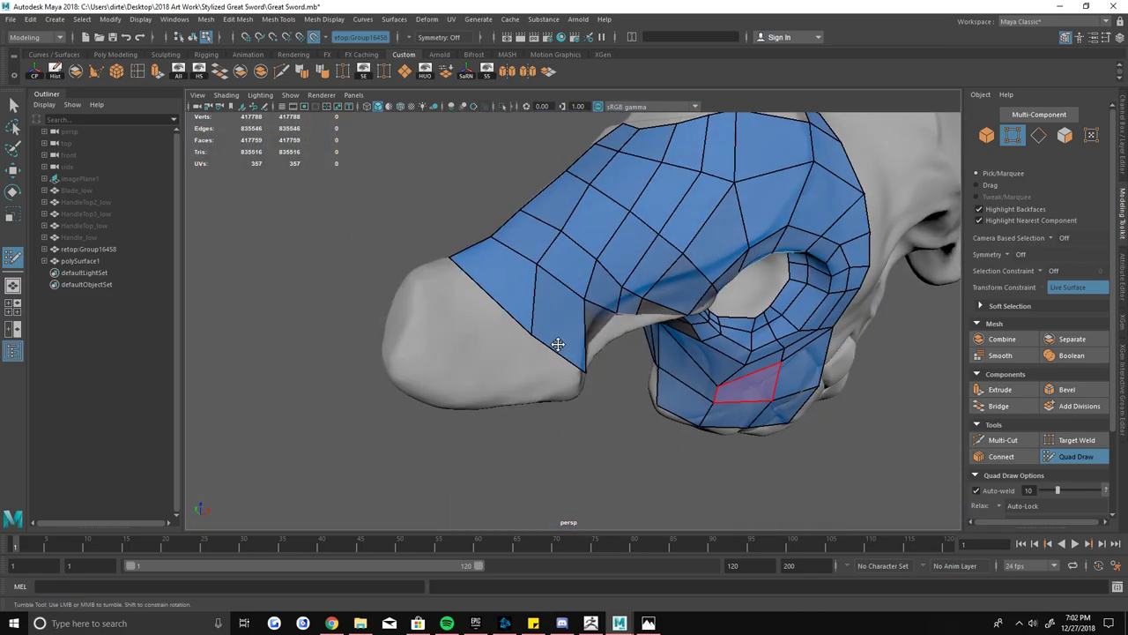
pyautogui.keyDown('shift'); pyautogui.click(491, 327); pyautogui.keyUp('shift')
pyautogui.keyDown('alt'); pyautogui.moveTo(491, 327); pyautogui.dragTo(589, 368); pyautogui.keyUp('alt')
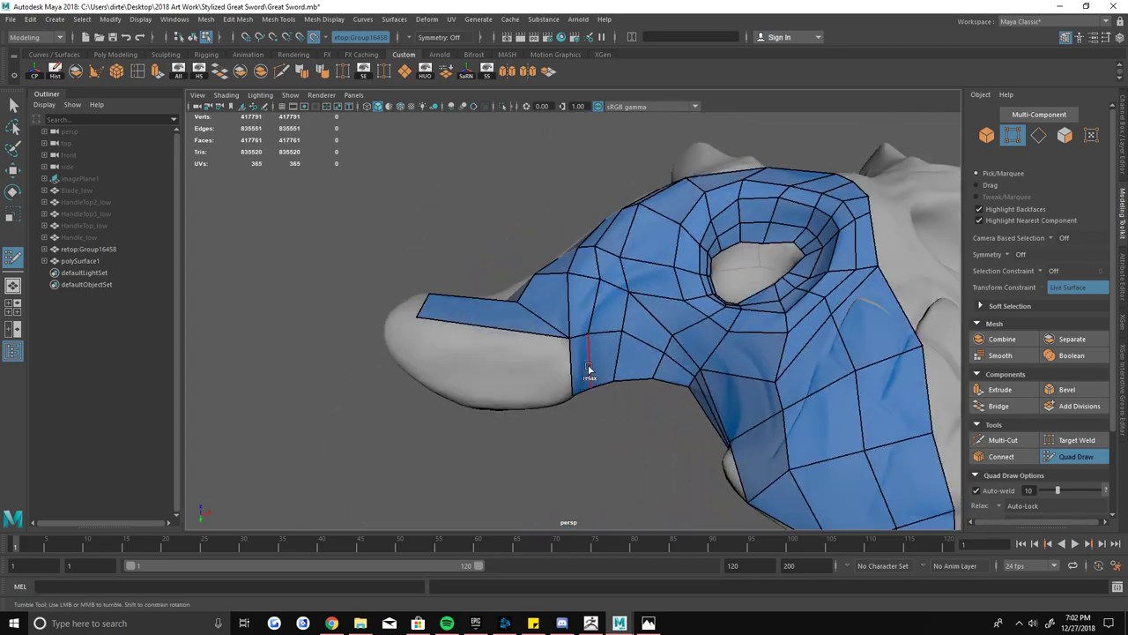
pyautogui.keyDown('shift'); pyautogui.click(465, 345); pyautogui.keyUp('shift')
pyautogui.moveTo(466, 345)
pyautogui.keyDown('alt'); pyautogui.mouseDown()
pyautogui.moveTo(636, 381)
pyautogui.moveTo(460, 294)
pyautogui.moveTo(469, 291)
pyautogui.mouseUp(); pyautogui.keyUp('alt')
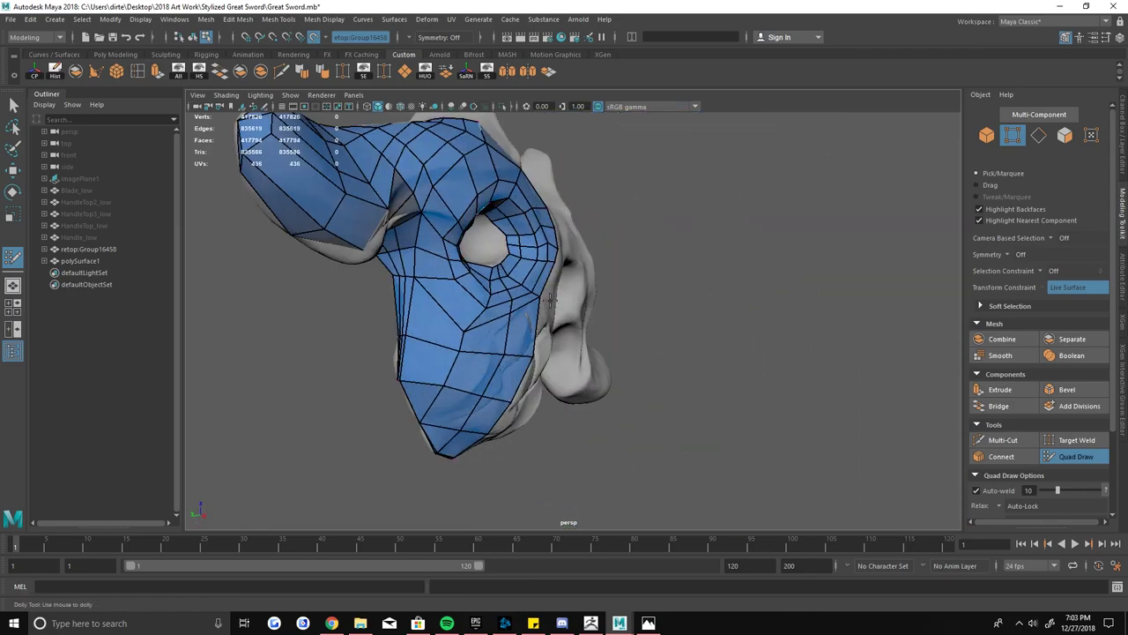
# - Add quads at the base of the horn
pyautogui.keyDown('alt'); pyautogui.moveTo(550, 300); pyautogui.dragTo(567, 344, button='right'); pyautogui.keyUp('alt')
pyautogui.keyDown('alt'); pyautogui.moveTo(567, 344); pyautogui.dragTo(639, 382); pyautogui.keyUp('alt')
pyautogui.keyDown('alt'); pyautogui.moveTo(611, 362); pyautogui.dragTo(541, 349, button='right'); pyautogui.keyUp('alt')
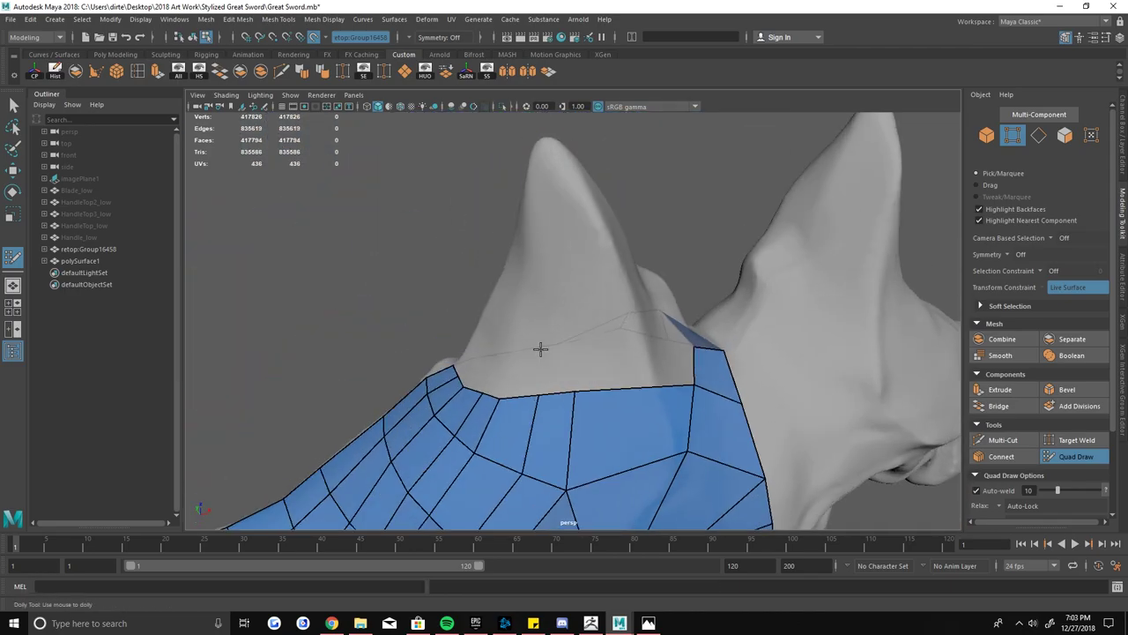
pyautogui.keyDown('alt'); pyautogui.moveTo(595, 360); pyautogui.dragTo(612, 327); pyautogui.keyUp('alt')
pyautogui.keyDown('alt'); pyautogui.moveTo(611, 327); pyautogui.dragTo(643, 374, button='middle'); pyautogui.keyUp('alt')
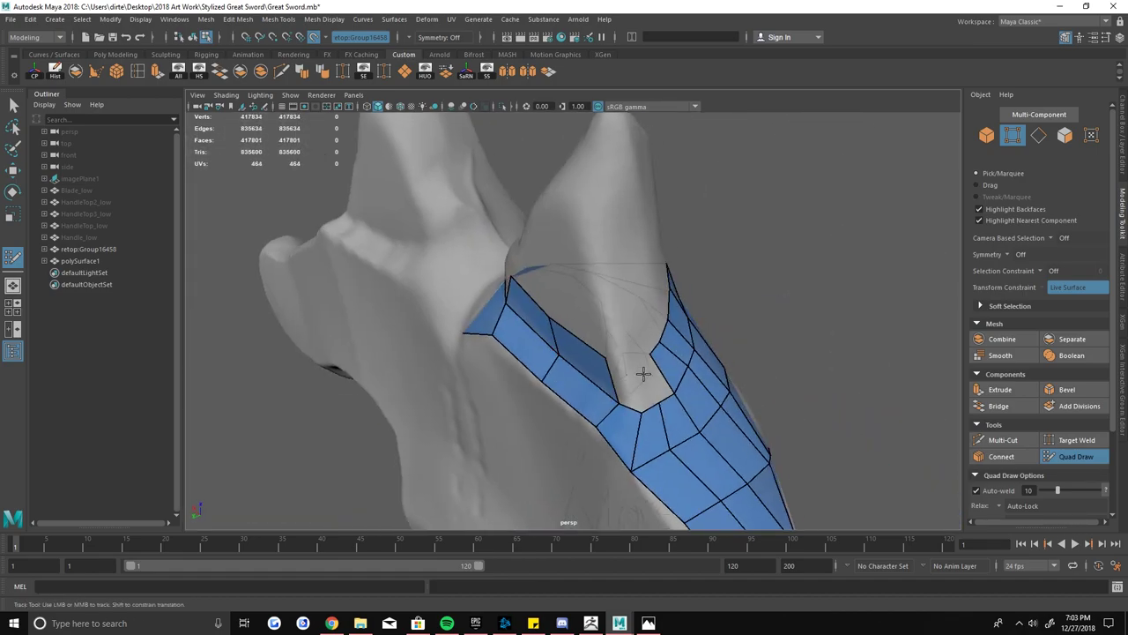
pyautogui.keyDown('shift'); pyautogui.click(654, 377); pyautogui.keyUp('shift')
pyautogui.keyDown('alt'); pyautogui.moveTo(655, 378); pyautogui.dragTo(576, 343); pyautogui.keyUp('alt')
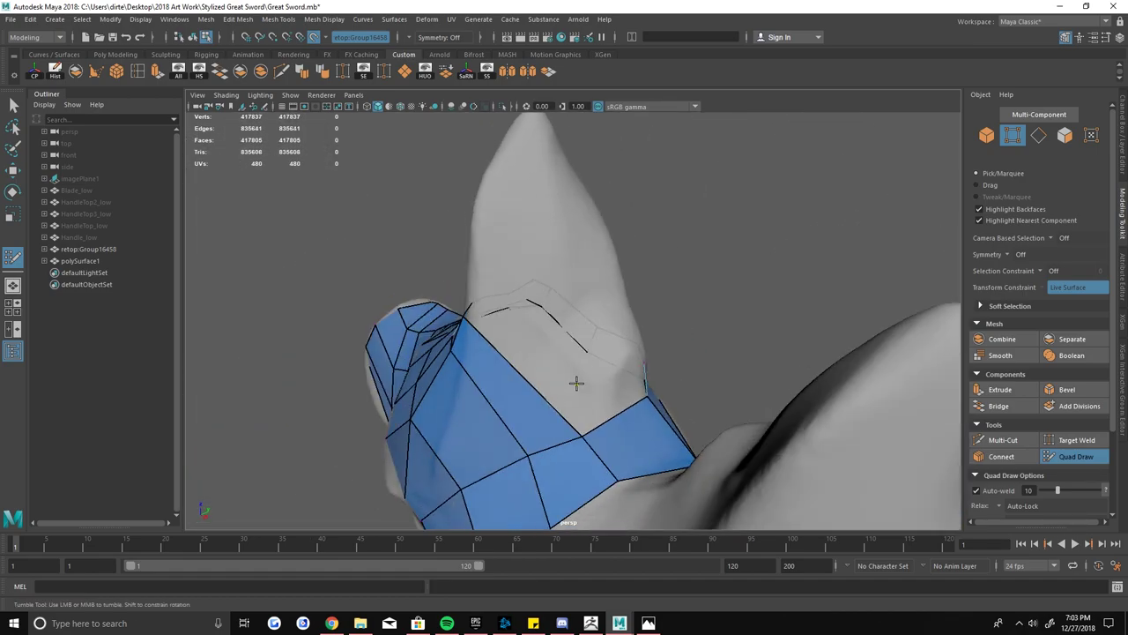
pyautogui.moveTo(638, 403)
pyautogui.keyDown('alt'); pyautogui.mouseDown()
pyautogui.moveTo(536, 395)
pyautogui.moveTo(503, 371)
pyautogui.moveTo(626, 306)
pyautogui.mouseUp(); pyautogui.keyUp('alt')
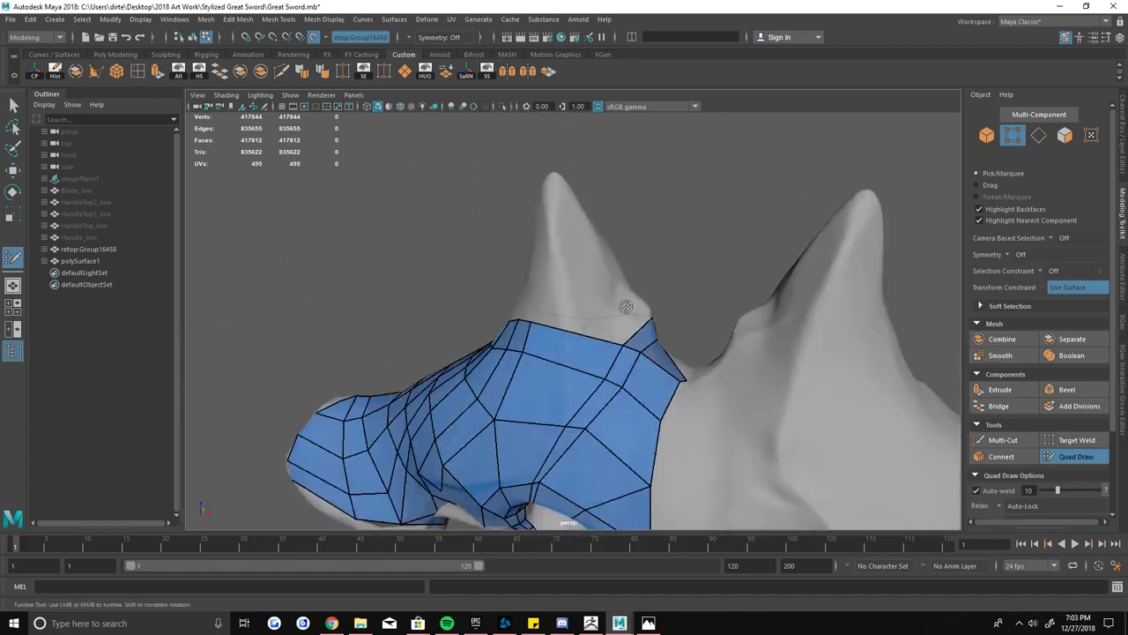
pyautogui.moveTo(524, 342)
pyautogui.keyDown('alt'); pyautogui.mouseDown()
pyautogui.moveTo(611, 305)
pyautogui.moveTo(647, 353)
pyautogui.moveTo(641, 319)
pyautogui.moveTo(574, 289)
pyautogui.moveTo(486, 329)
pyautogui.moveTo(548, 320)
pyautogui.moveTo(551, 307)
pyautogui.moveTo(649, 386)
pyautogui.moveTo(392, 312)
pyautogui.moveTo(534, 312)
pyautogui.moveTo(390, 486)
pyautogui.moveTo(433, 252)
pyautogui.moveTo(467, 392)
pyautogui.moveTo(605, 315)
pyautogui.moveTo(650, 327)
pyautogui.mouseUp(); pyautogui.keyUp('alt')
pyautogui.keyDown('shift'); pyautogui.click(641, 319); pyautogui.keyUp('shift')
# - Continue adding quads up and around the horn, then inspect the retopology band
pyautogui.keyDown('shift'); pyautogui.click(574, 289); pyautogui.keyUp('shift')
pyautogui.keyDown('shift'); pyautogui.click(548, 320); pyautogui.keyUp('shift')
pyautogui.keyDown('shift'); pyautogui.click(393, 312); pyautogui.keyUp('shift')
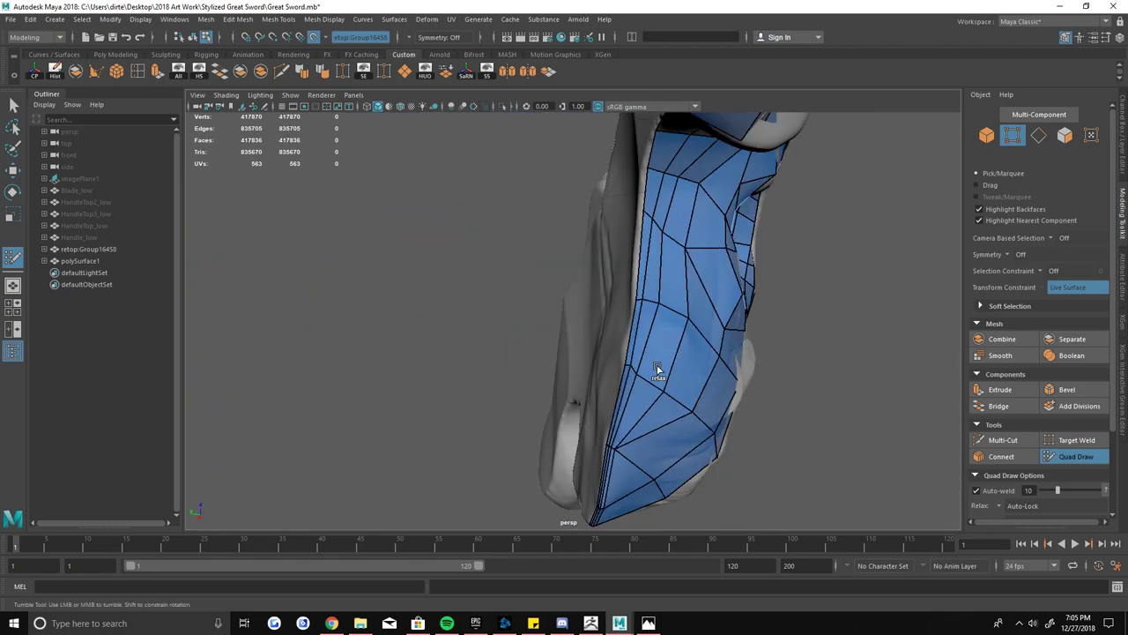
pyautogui.keyDown('alt'); pyautogui.moveTo(610, 346); pyautogui.dragTo(703, 440, button='right'); pyautogui.keyUp('alt')
pyautogui.keyDown('alt'); pyautogui.moveTo(703, 440); pyautogui.dragTo(600, 328, button='middle'); pyautogui.keyUp('alt')
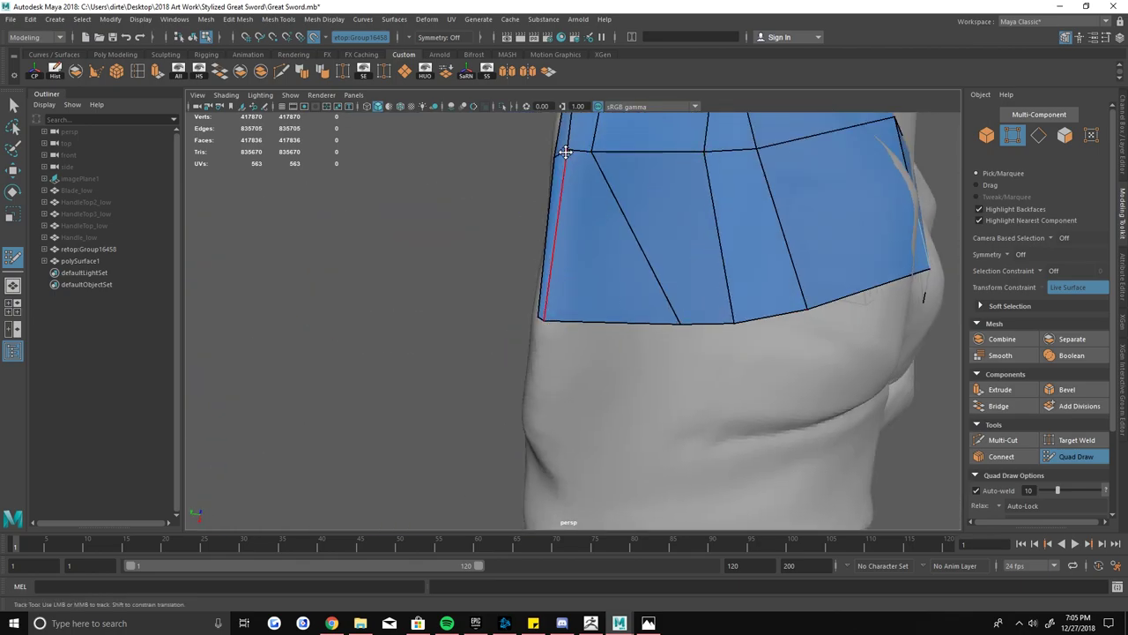
pyautogui.keyDown('alt'); pyautogui.moveTo(565, 152); pyautogui.dragTo(579, 146, button='middle'); pyautogui.keyUp('alt')
pyautogui.moveTo(579, 146)
pyautogui.keyDown('alt'); pyautogui.mouseDown()
pyautogui.moveTo(594, 221)
pyautogui.moveTo(521, 450)
pyautogui.mouseUp(); pyautogui.keyUp('alt')
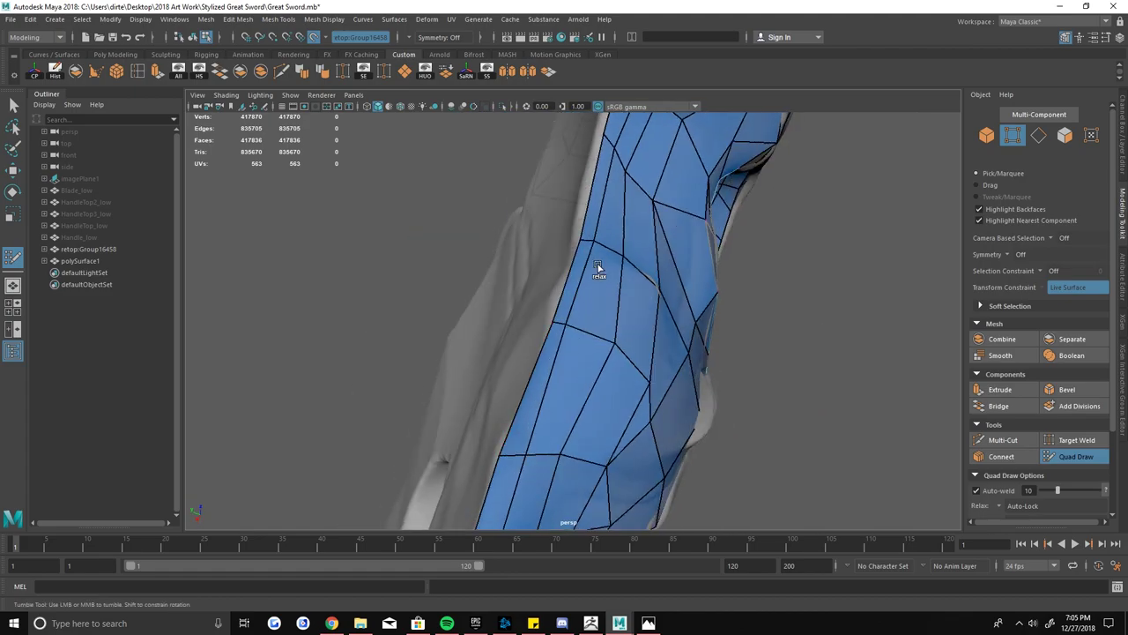
pyautogui.moveTo(598, 267)
pyautogui.keyDown('alt'); pyautogui.mouseDown()
pyautogui.moveTo(461, 385)
pyautogui.moveTo(521, 309)
pyautogui.moveTo(647, 385)
pyautogui.moveTo(653, 253)
pyautogui.moveTo(573, 268)
pyautogui.moveTo(654, 290)
pyautogui.mouseUp(); pyautogui.keyUp('alt')
# - Exit Quad Draw, select polySurface1 and show the meshes in wireframe
pyautogui.press('q')
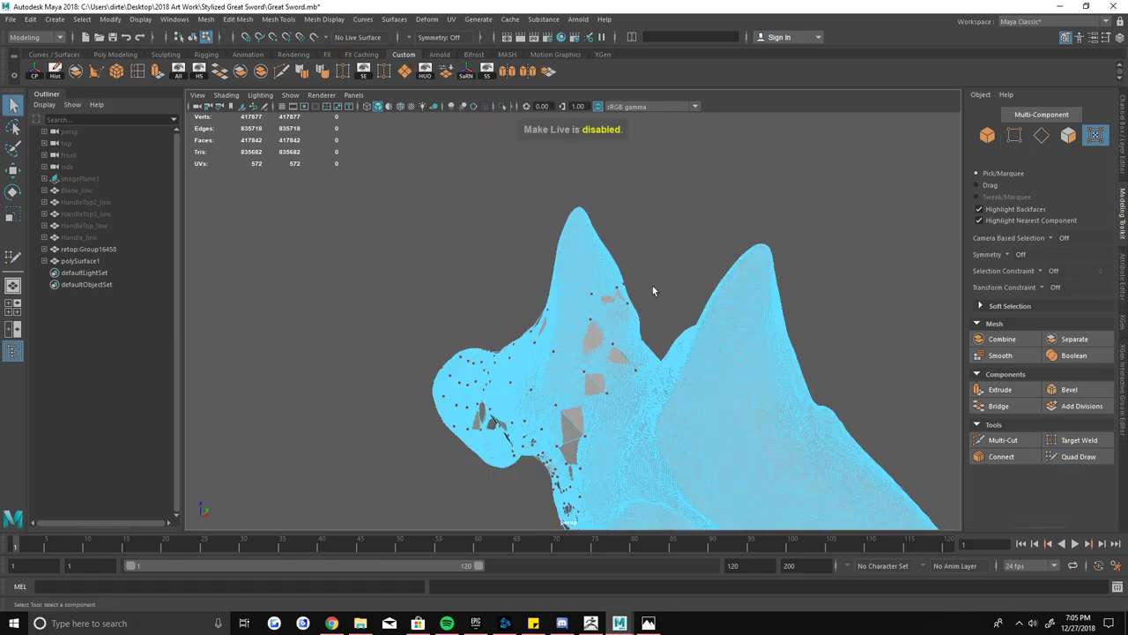
pyautogui.click(605, 339)
pyautogui.scroll(3, 556, 270)
pyautogui.press('4')
pyautogui.scroll(5, 628, 240)
# - Extrude the edge row with Ctrl+E up to the horn tip, then reselect the sculpt
pyautogui.press('F10')
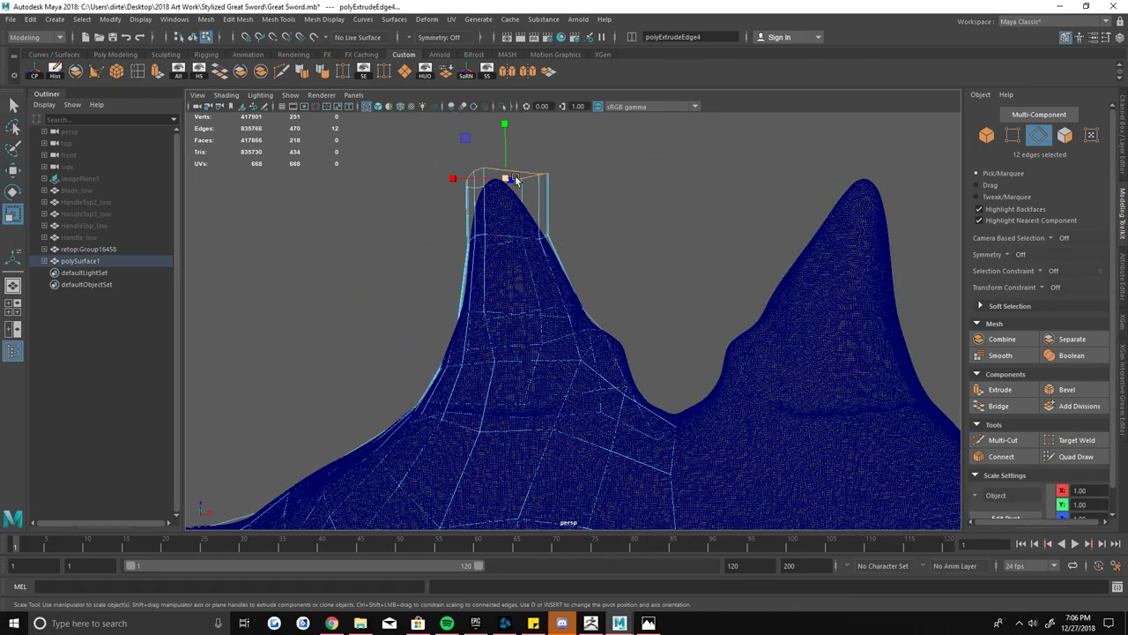
pyautogui.hotkey('ctrl', 'e')
pyautogui.keyDown('alt'); pyautogui.moveTo(529, 323); pyautogui.dragTo(571, 272); pyautogui.keyUp('alt')
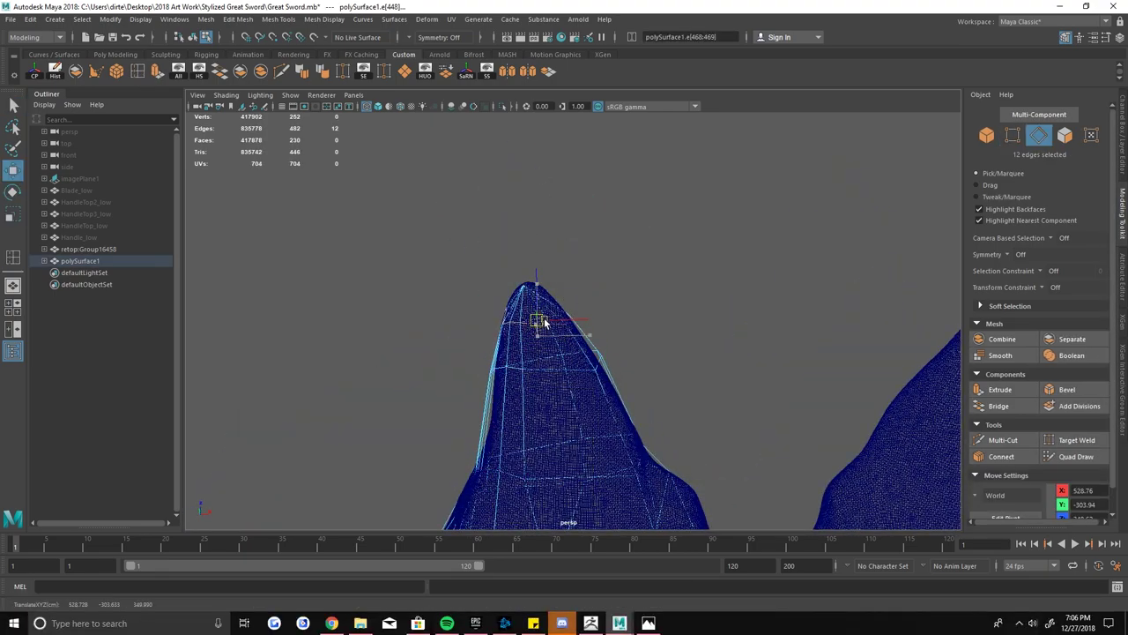
pyautogui.press('space')
pyautogui.press('space')
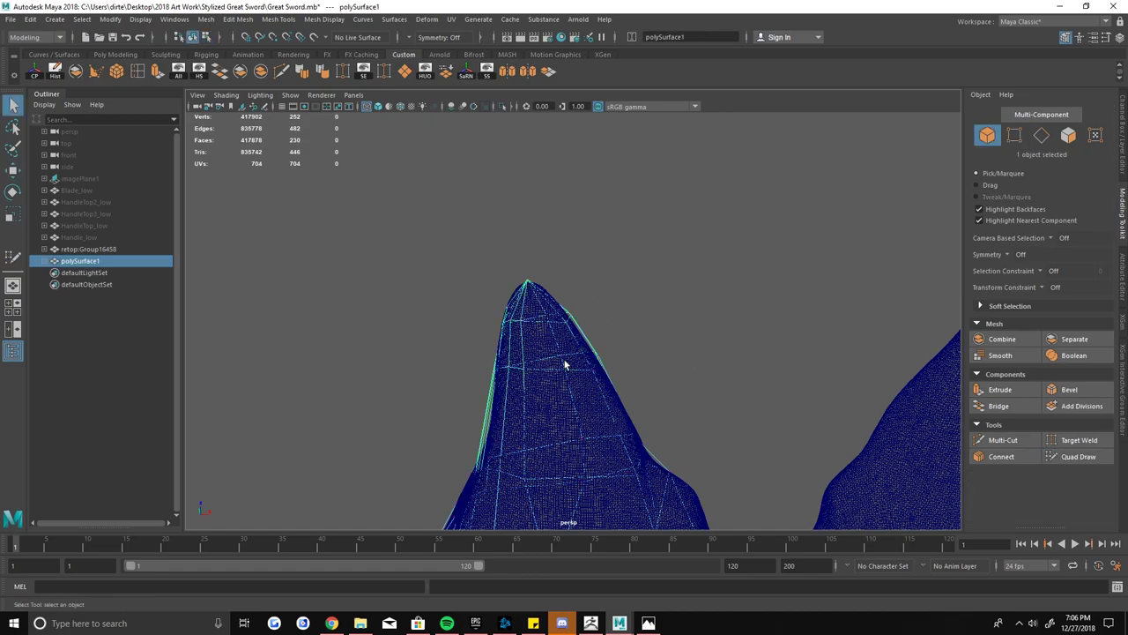
pyautogui.click(564, 365)
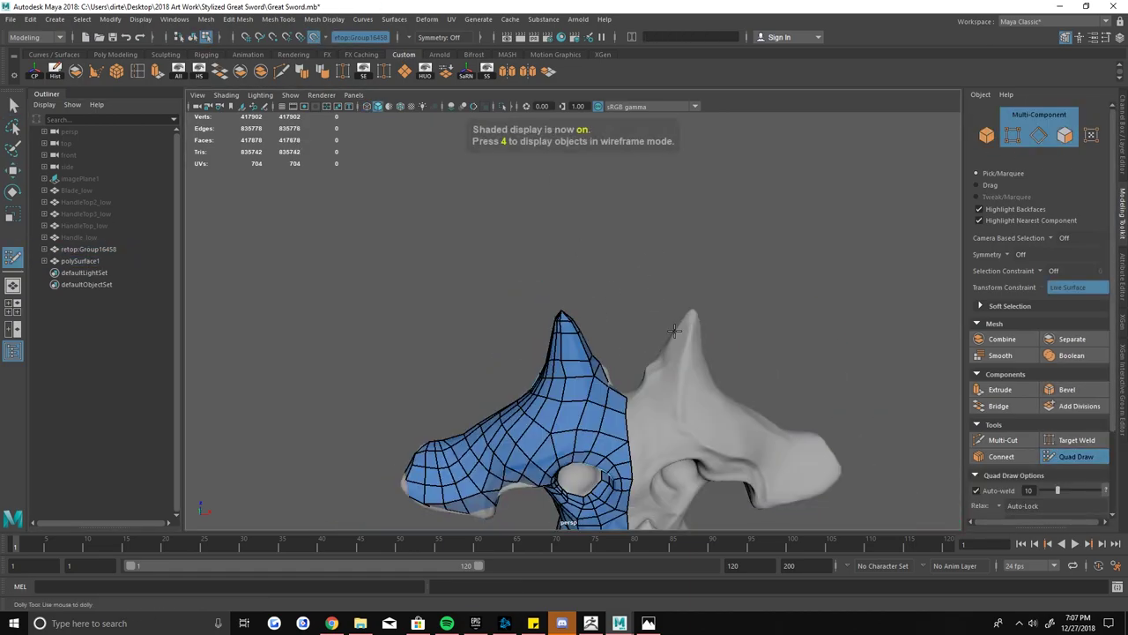
pyautogui.scroll(3, 673, 331)
pyautogui.moveTo(597, 315)
pyautogui.keyDown('alt'); pyautogui.mouseDown()
pyautogui.moveTo(670, 346)
pyautogui.moveTo(673, 290)
pyautogui.moveTo(499, 228)
pyautogui.mouseUp(); pyautogui.keyUp('alt')
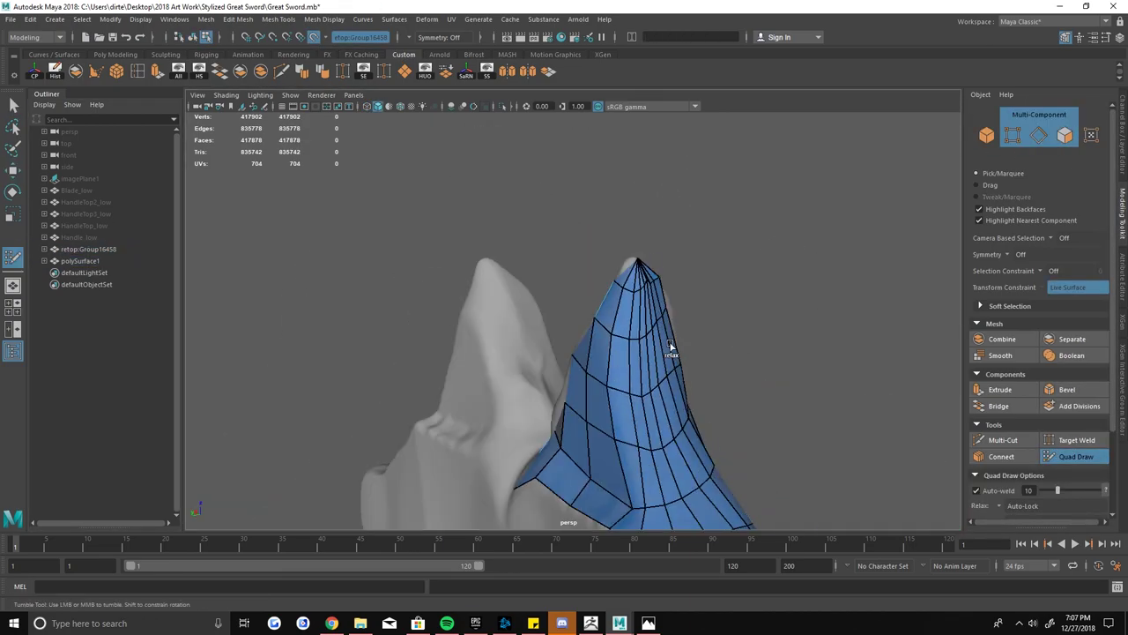
# - Fill the gap at the top of the eye hole
pyautogui.scroll(4, 500, 229)
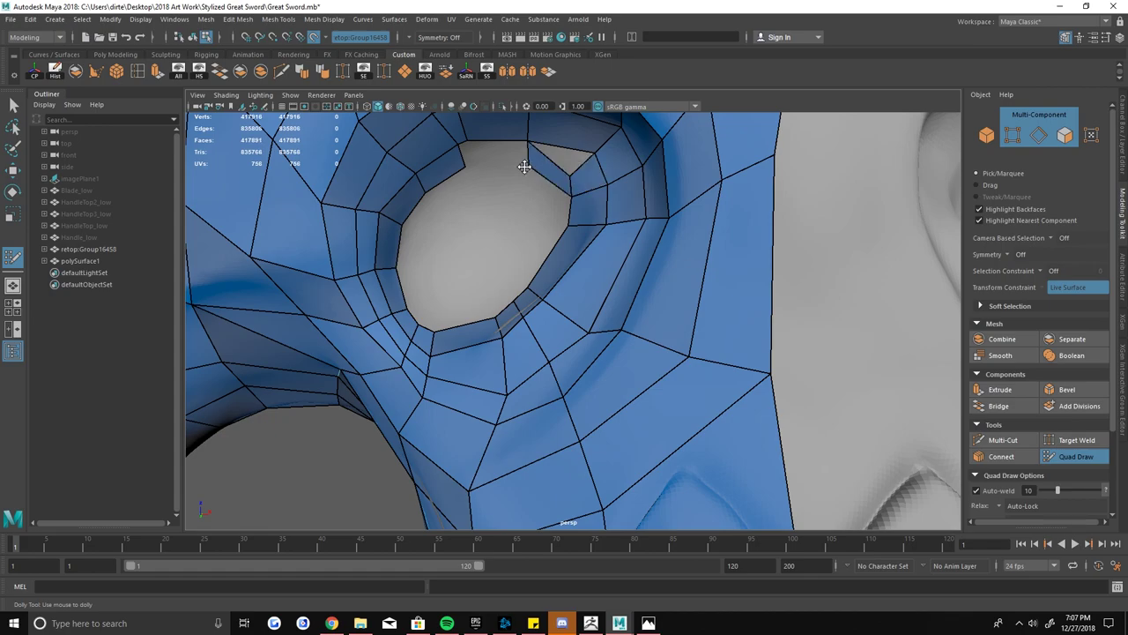
pyautogui.keyDown('shift'); pyautogui.click(480, 160); pyautogui.keyUp('shift')
pyautogui.keyDown('alt'); pyautogui.moveTo(481, 159); pyautogui.dragTo(498, 228, button='middle'); pyautogui.keyUp('alt')
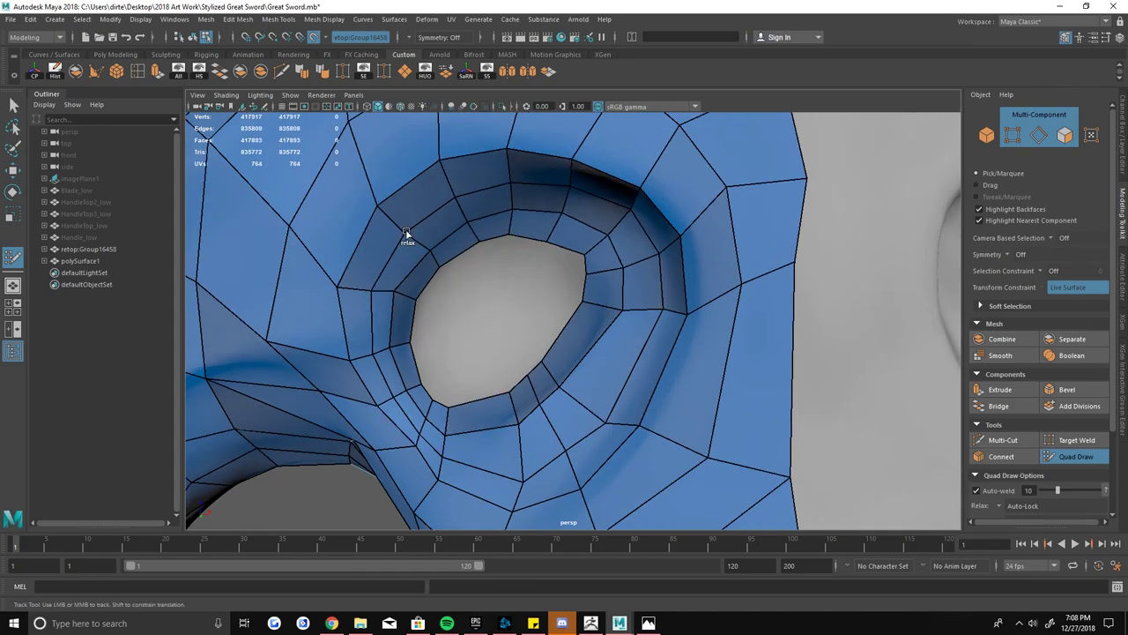
pyautogui.scroll(-5, 406, 233)
pyautogui.keyDown('alt'); pyautogui.moveTo(405, 234); pyautogui.dragTo(529, 247); pyautogui.keyUp('alt')
# - Hide the high-res skull, view the retopology in wireframe, and select the eye-hole edge loop
pyautogui.click(426, 69)
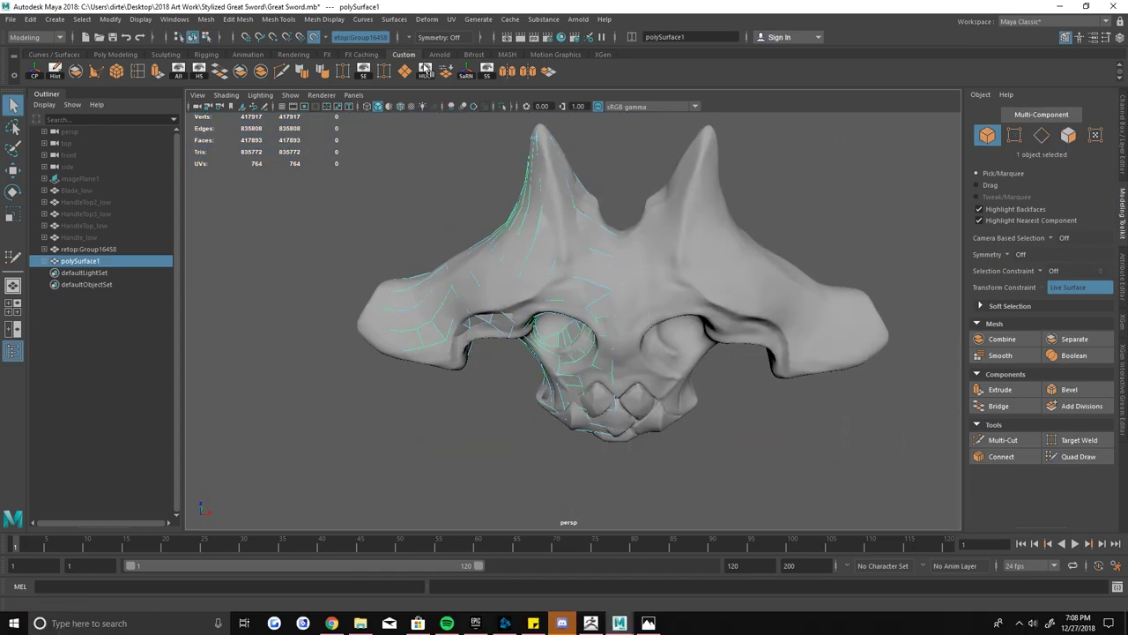
pyautogui.click(322, 70)
pyautogui.press('F8')
pyautogui.press('4')
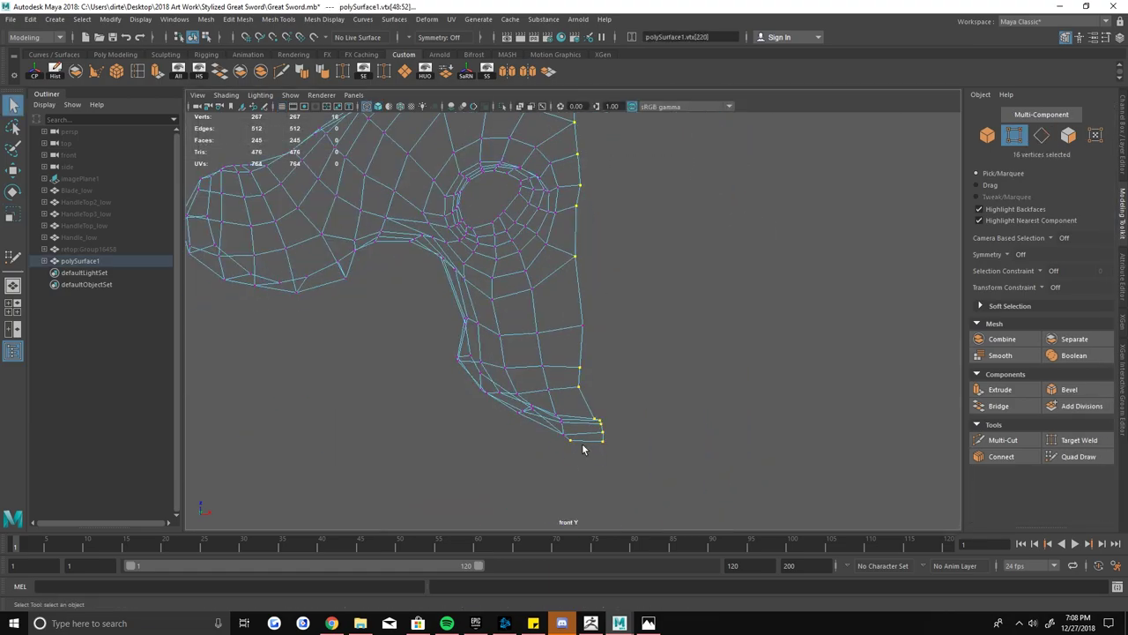
pyautogui.doubleClick(514, 238)
pyautogui.keyDown('alt'); pyautogui.moveTo(514, 238); pyautogui.dragTo(629, 289); pyautogui.keyUp('alt')
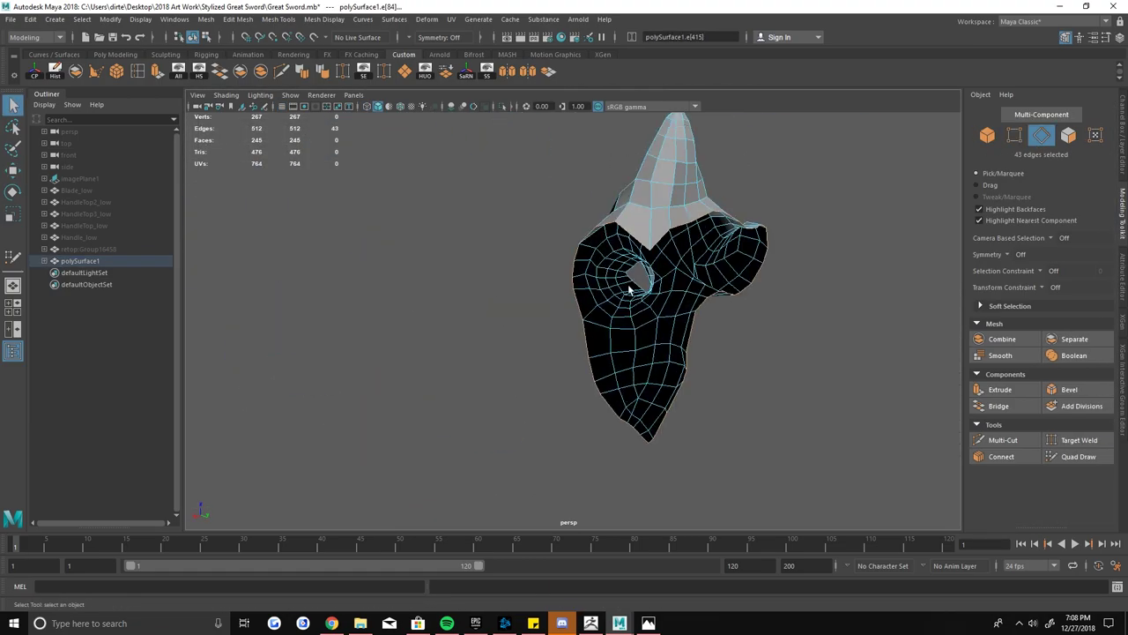
pyautogui.press('F8')
pyautogui.press('w')
pyautogui.keyDown('alt'); pyautogui.moveTo(450, 267); pyautogui.dragTo(323, 54); pyautogui.keyUp('alt')
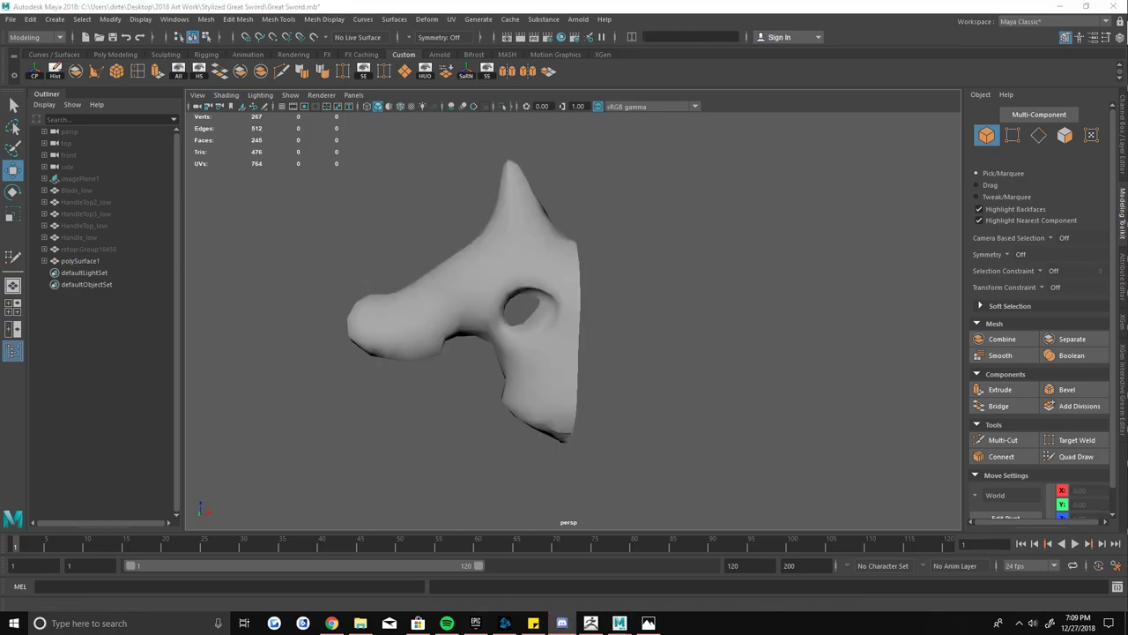
# - Check the centre-seam vertices and hide the high-poly reference skull
pyautogui.click(703, 423)
pyautogui.moveTo(546, 350)
pyautogui.keyDown('alt'); pyautogui.mouseDown()
pyautogui.moveTo(673, 311)
pyautogui.moveTo(750, 270)
pyautogui.moveTo(581, 347)
pyautogui.moveTo(519, 500)
pyautogui.moveTo(650, 364)
pyautogui.moveTo(571, 356)
pyautogui.mouseUp(); pyautogui.keyUp('alt')
pyautogui.press('F8')
pyautogui.rightClick(581, 346)
pyautogui.hotkey('ctrl', '1')
pyautogui.click(565, 309)
pyautogui.press('f')
pyautogui.hotkey('ctrl', 'h')
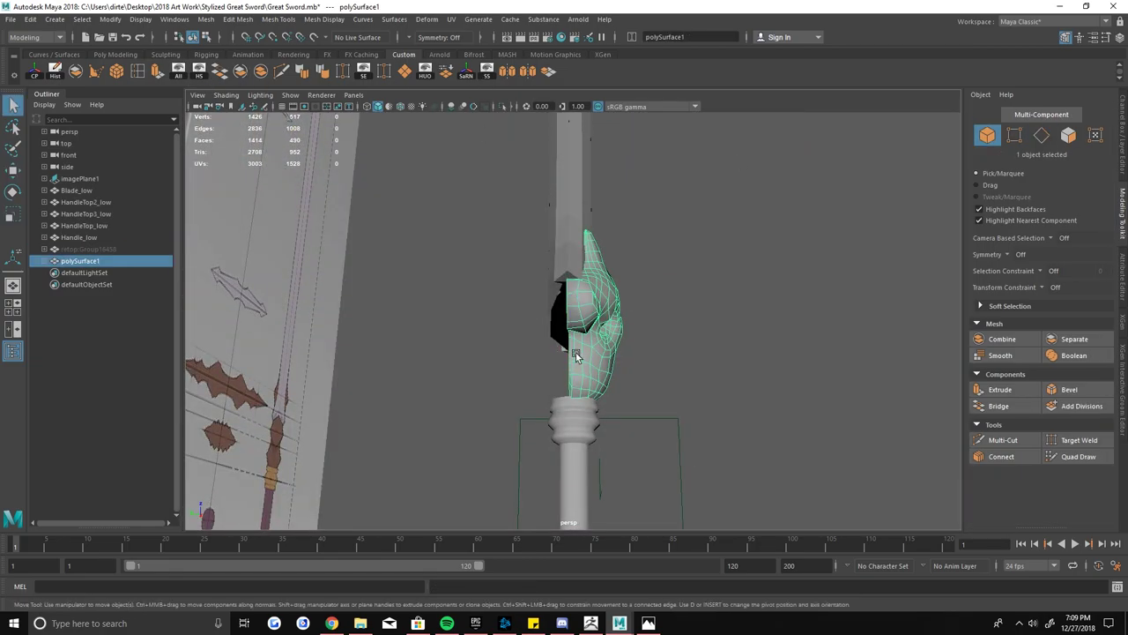
# - In Mirror options, set the mirror axis position and merge with the original
pyautogui.doubleClick(506, 74)
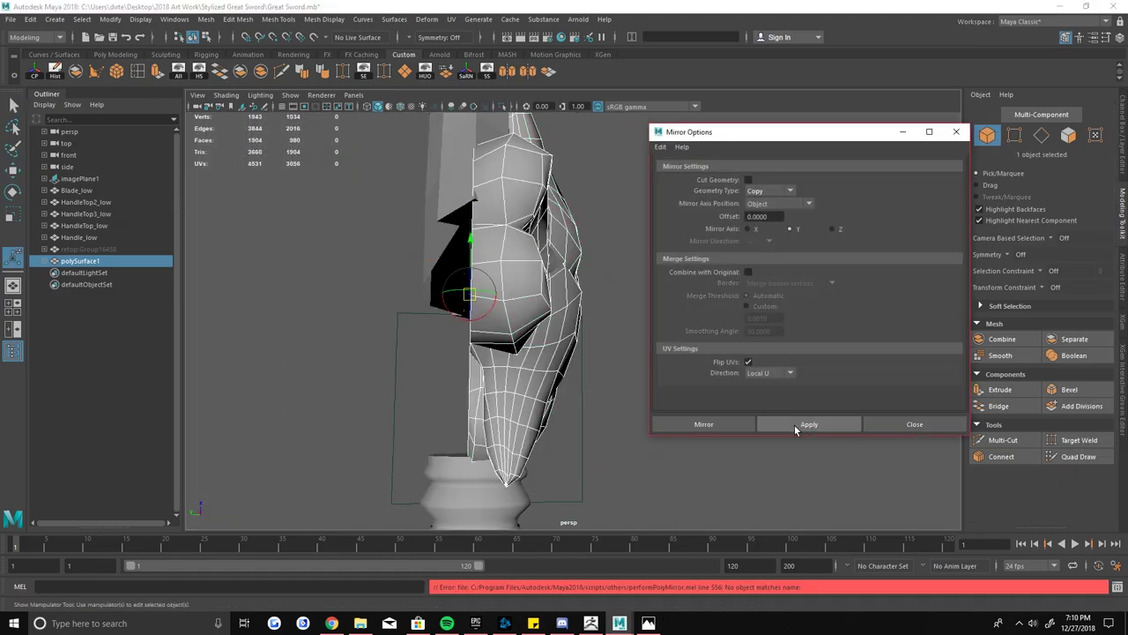
pyautogui.click(775, 203)
pyautogui.click(748, 272)
pyautogui.scroll(-5, 593, 425)
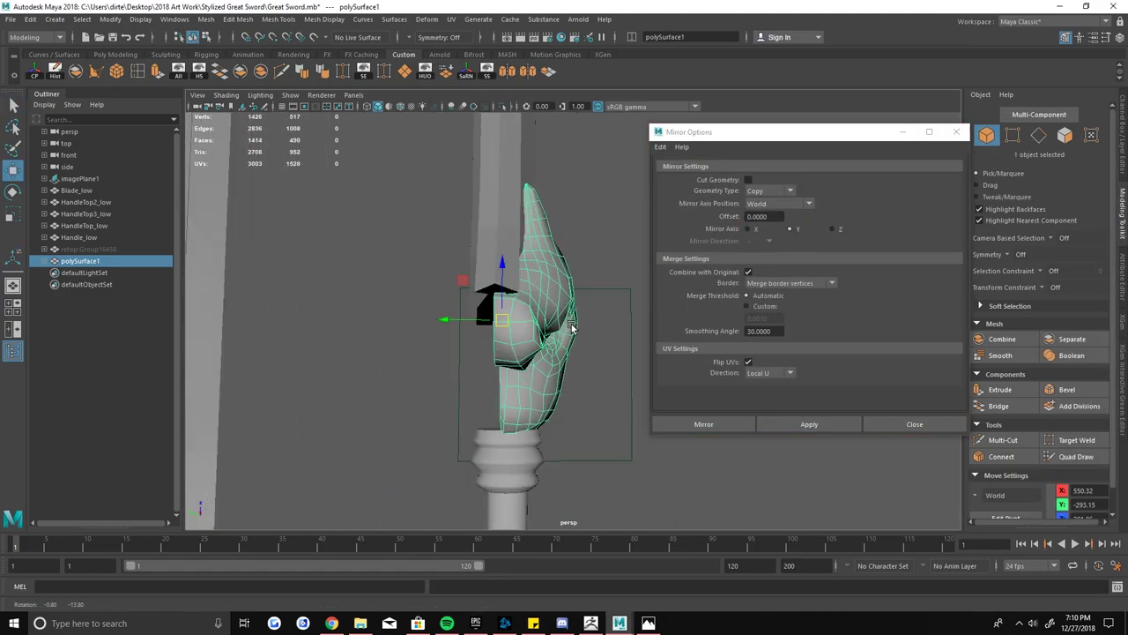
pyautogui.keyDown('alt'); pyautogui.moveTo(593, 425); pyautogui.dragTo(616, 287); pyautogui.keyUp('alt')
pyautogui.press('q')
pyautogui.press('f')
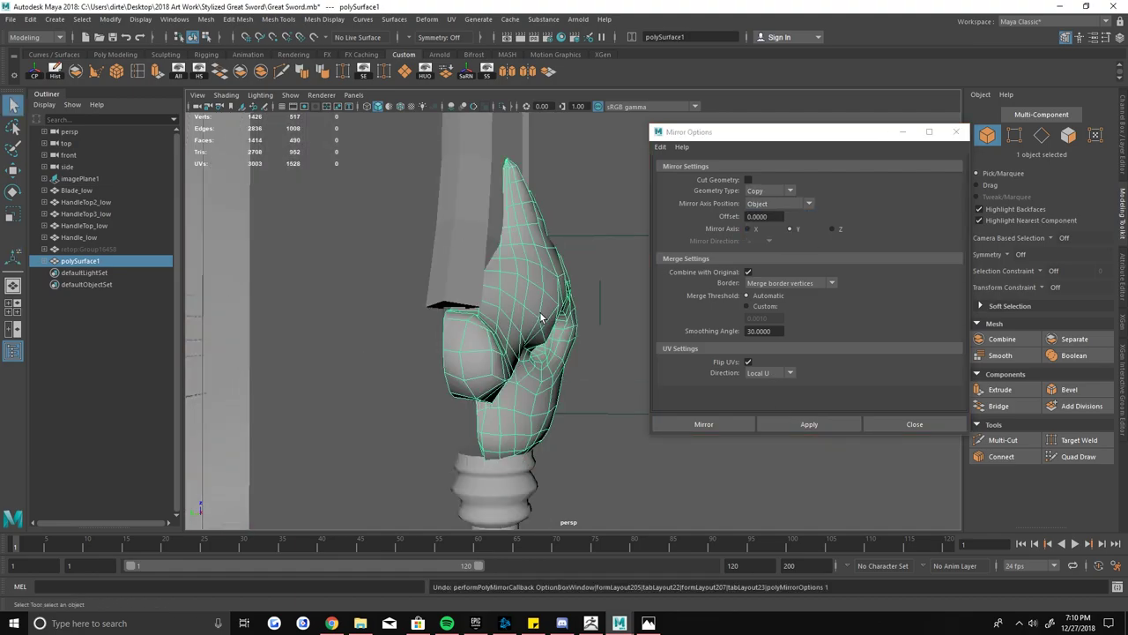
# - Redo the mirror with a world-position axis, apply it, inspect, and undo
pyautogui.hotkey('ctrl', 'z')
pyautogui.click(748, 271)
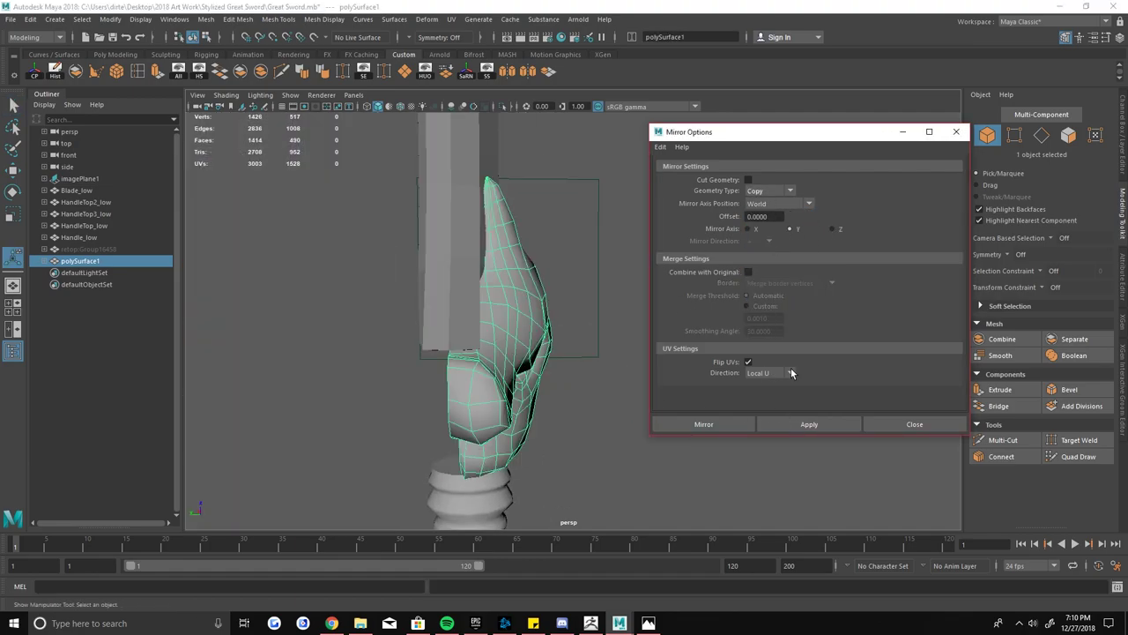
pyautogui.click(784, 424)
pyautogui.keyDown('alt'); pyautogui.moveTo(595, 315); pyautogui.dragTo(589, 412); pyautogui.keyUp('alt')
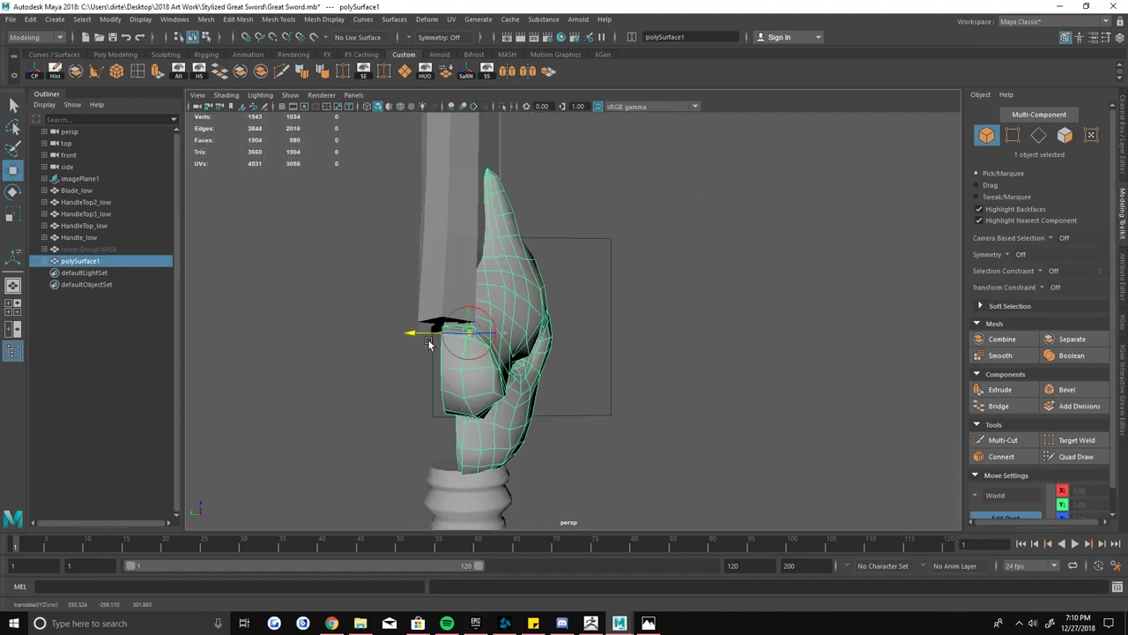
pyautogui.hotkey('ctrl', 'z')
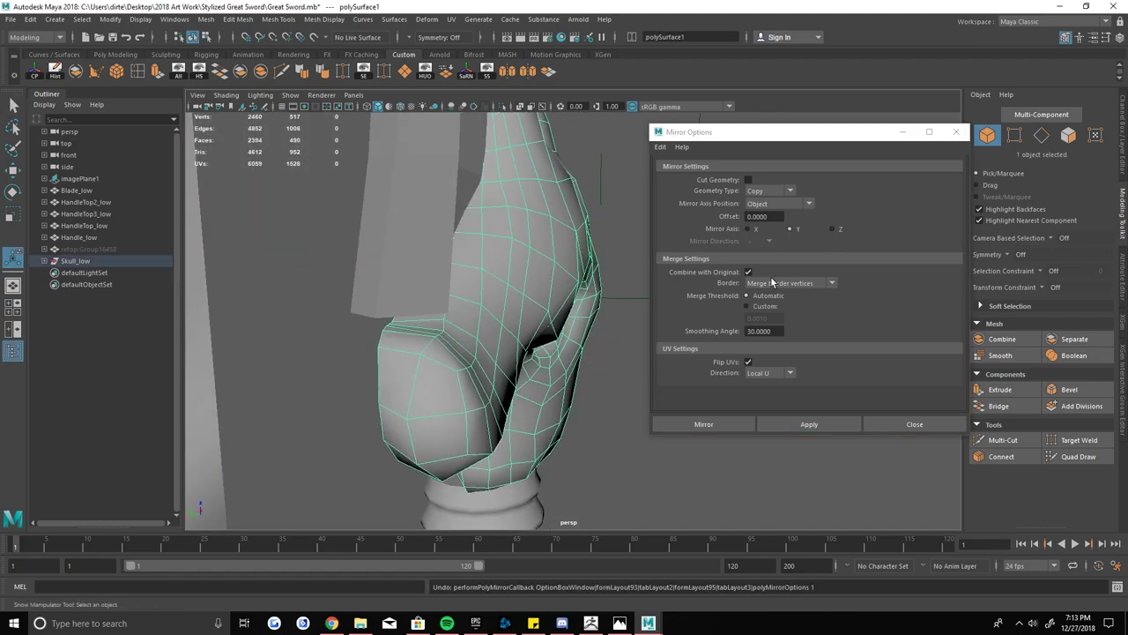
pyautogui.press('space')
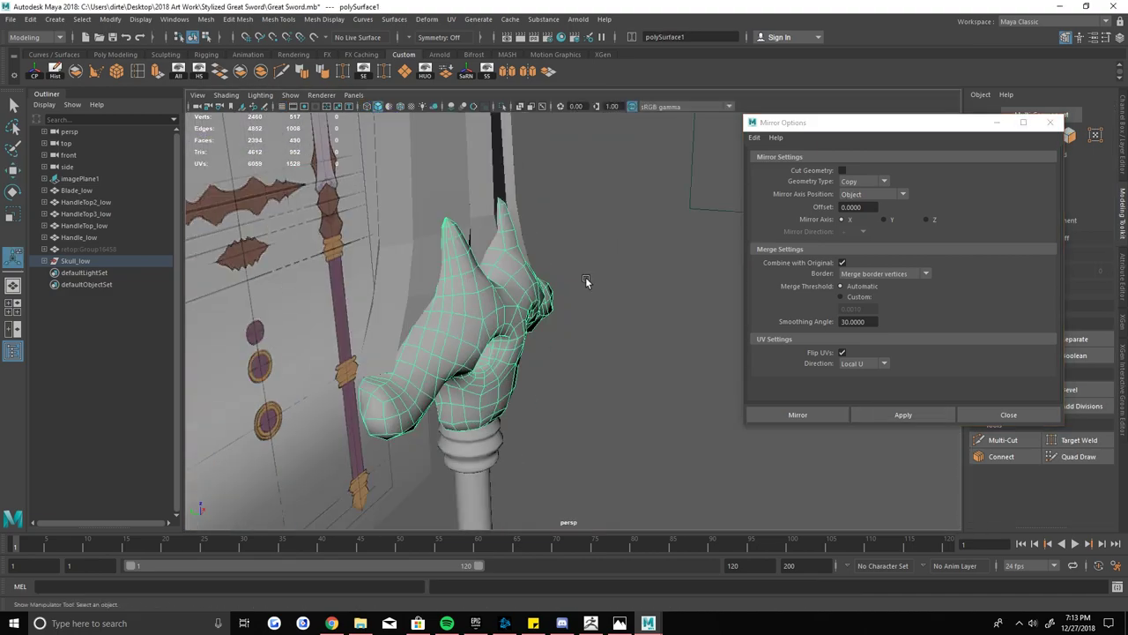
pyautogui.keyDown('alt'); pyautogui.moveTo(637, 360); pyautogui.dragTo(730, 247); pyautogui.keyUp('alt')
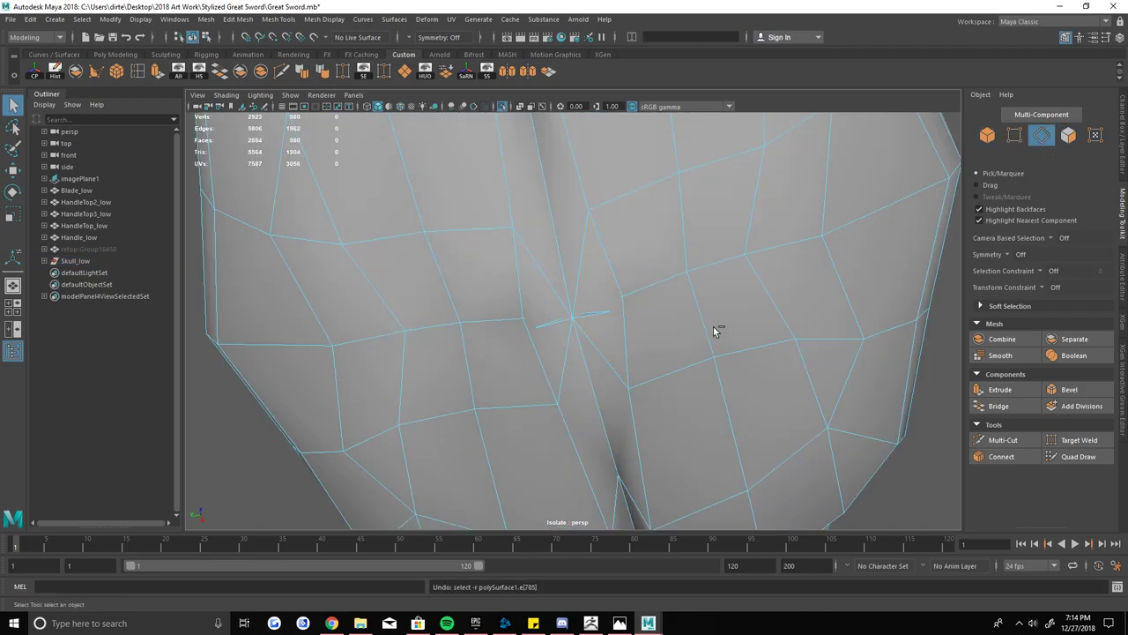
# - Isolate Skull_low and switch to face selection mode
pyautogui.hotkey('ctrl', '1')
pyautogui.hotkey('alt', 'h')
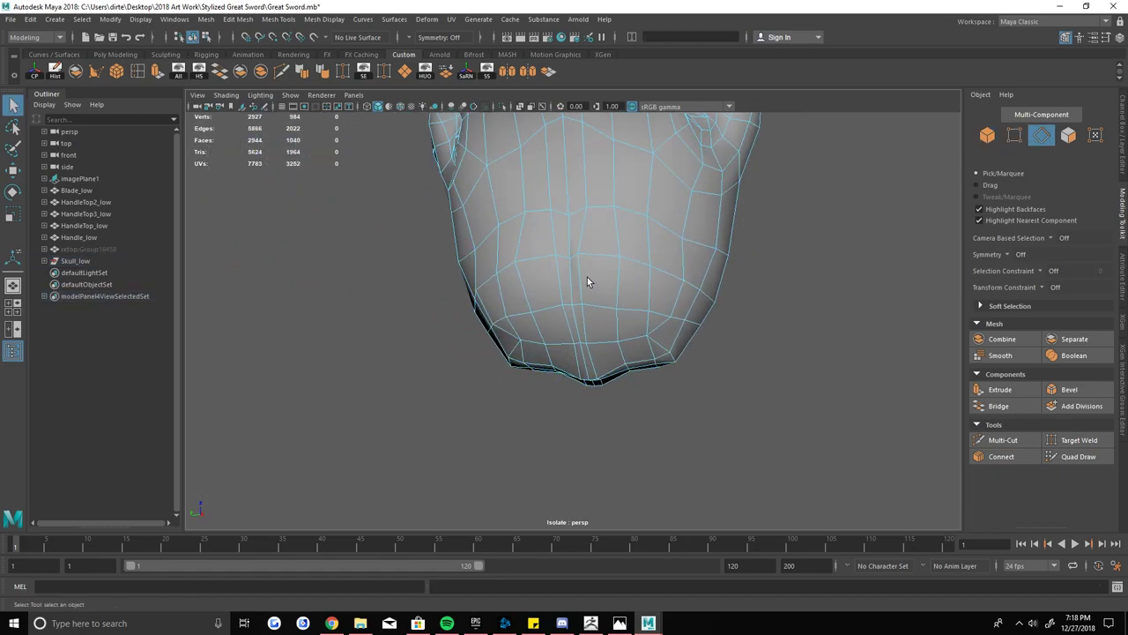
# - Try the sculpting tool on the skull's underside, then reselect the whole skull
pyautogui.click(36, 37)
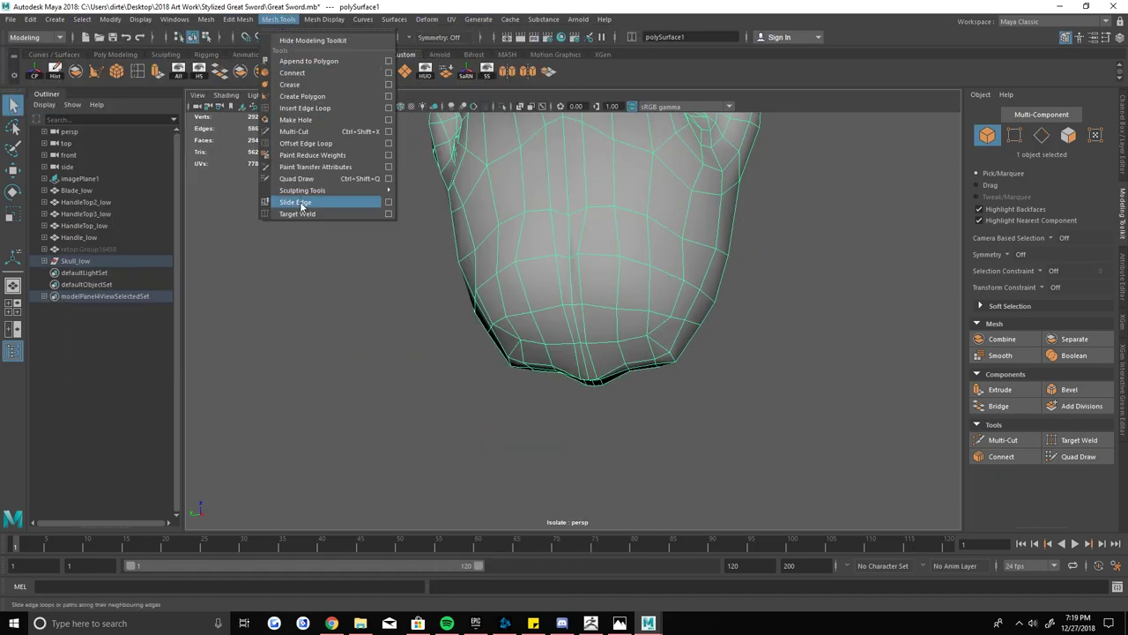
pyautogui.click(431, 201)
pyautogui.moveTo(528, 326)
pyautogui.keyDown('alt'); pyautogui.mouseDown()
pyautogui.moveTo(549, 315)
pyautogui.moveTo(423, 272)
pyautogui.moveTo(620, 276)
pyautogui.moveTo(541, 308)
pyautogui.moveTo(593, 325)
pyautogui.moveTo(527, 297)
pyautogui.moveTo(494, 307)
pyautogui.mouseUp(); pyautogui.keyUp('alt')
pyautogui.press('q')
pyautogui.hotkey('ctrl', '1')
pyautogui.click(527, 297)
pyautogui.scroll(3, 494, 307)
# - Scale the skull's lower-face jaw edge loop up slightly
pyautogui.doubleClick(546, 358)
pyautogui.press('r')
pyautogui.scroll(-1, 579, 357)
pyautogui.moveTo(580, 390); pyautogui.dragTo(582, 390)
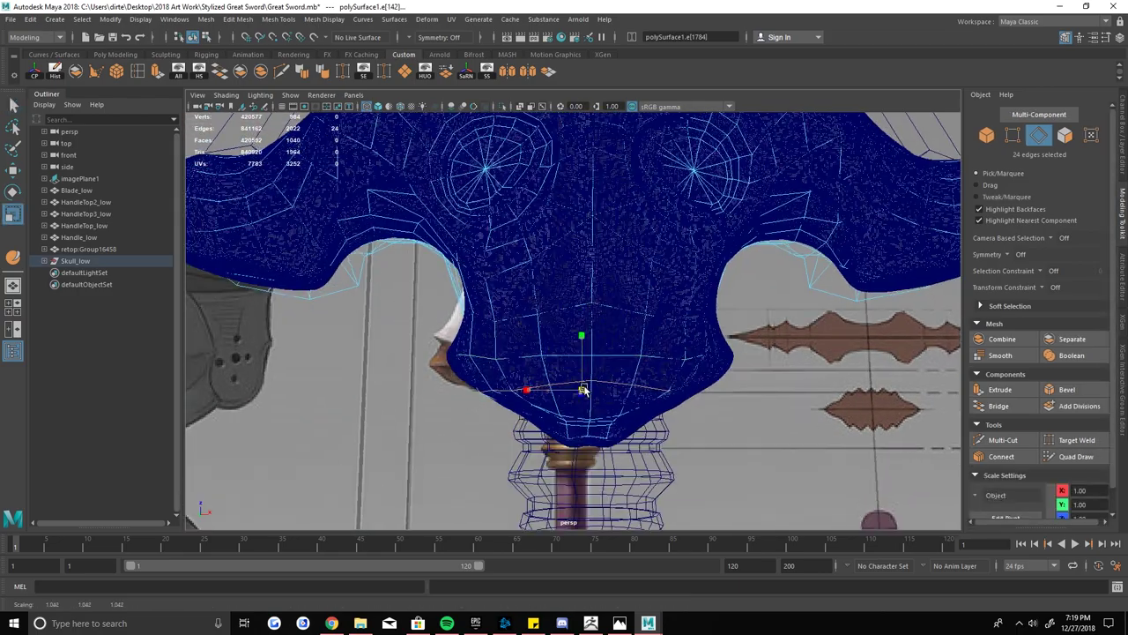
pyautogui.scroll(-3, 607, 364)
pyautogui.press('F8')
# - Isolate the skull, planar-project its UVs and unfold them into non-overlapping shells
pyautogui.click(572, 316)
pyautogui.hotkey('ctrl', '1')
pyautogui.press('f')
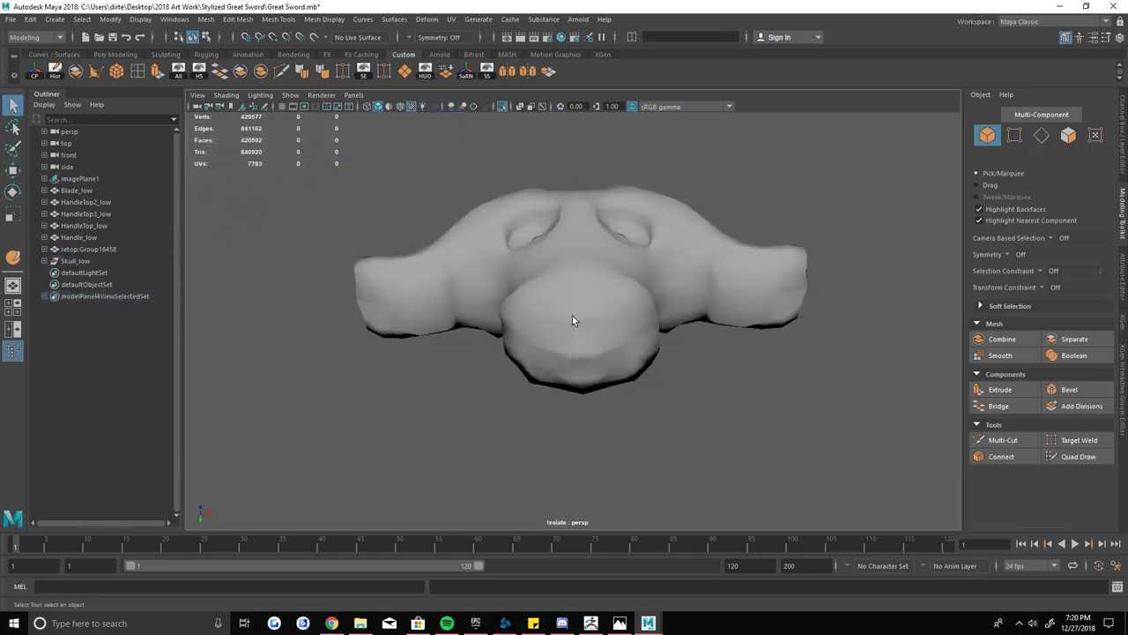
pyautogui.keyDown('alt'); pyautogui.moveTo(572, 316); pyautogui.dragTo(552, 447); pyautogui.keyUp('alt')
pyautogui.hotkey('ctrl', '1')
pyautogui.hotkey('ctrl', '1')
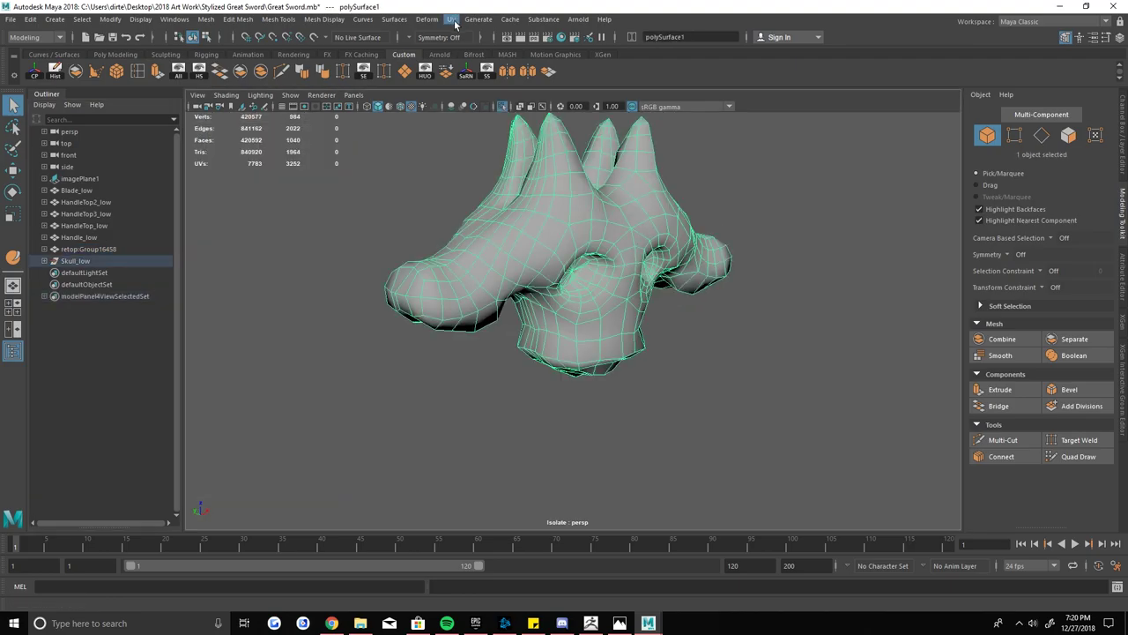
pyautogui.press('q')
pyautogui.keyDown('alt'); pyautogui.moveTo(497, 297); pyautogui.dragTo(617, 352); pyautogui.keyUp('alt')
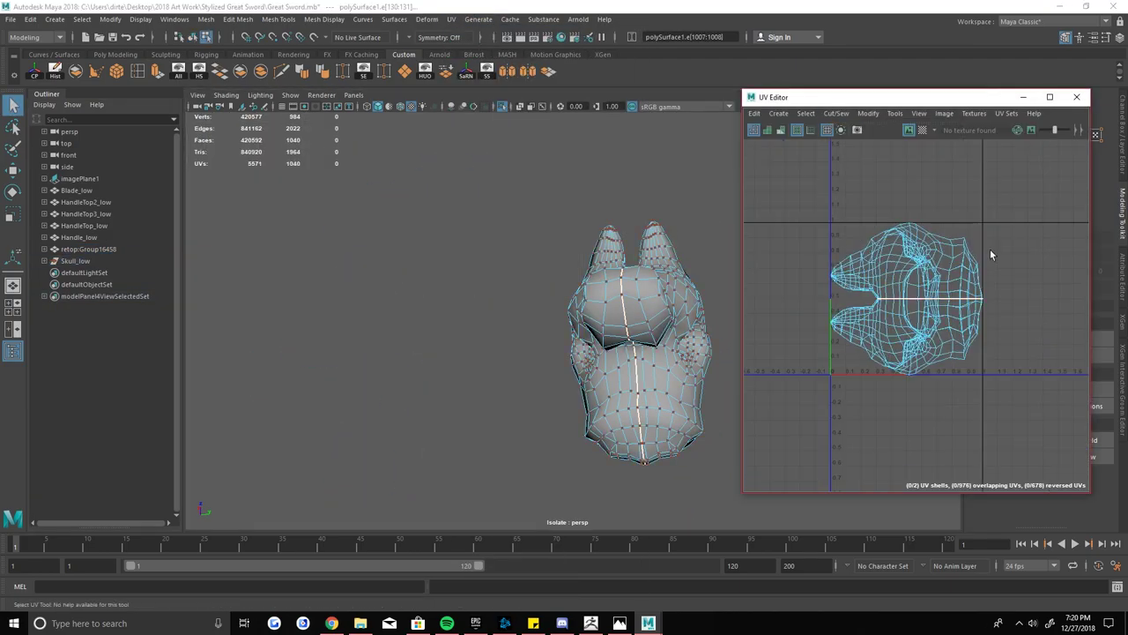
pyautogui.click(868, 113)
pyautogui.click(899, 292)
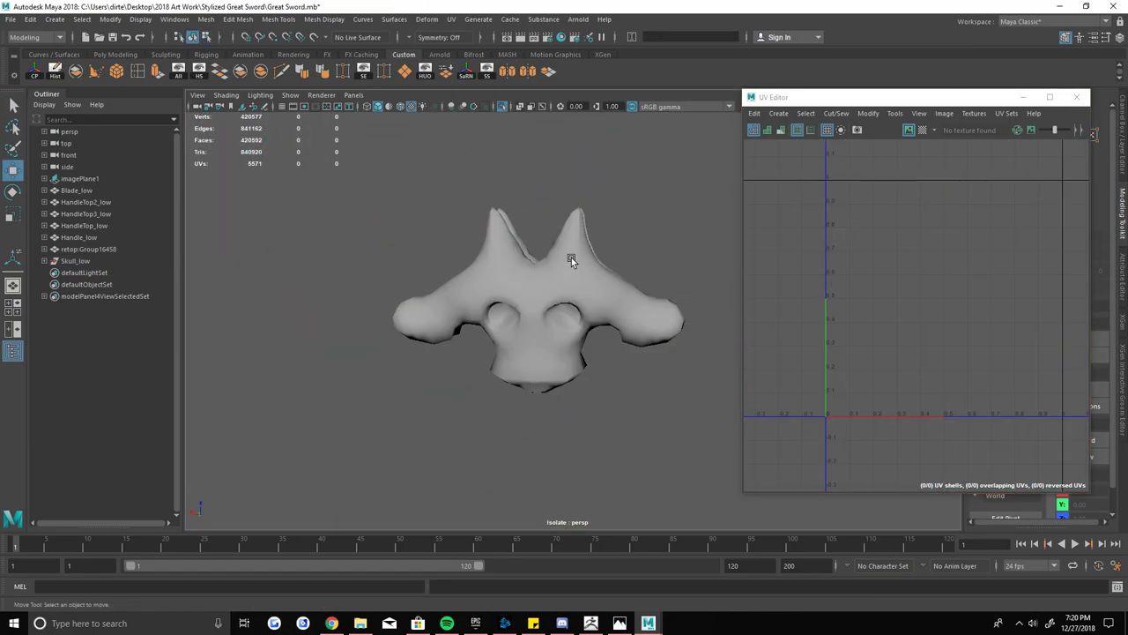
# - Export the selected skull with File > Export Selection
pyautogui.click(571, 257)
pyautogui.press('w')
pyautogui.click(11, 19)
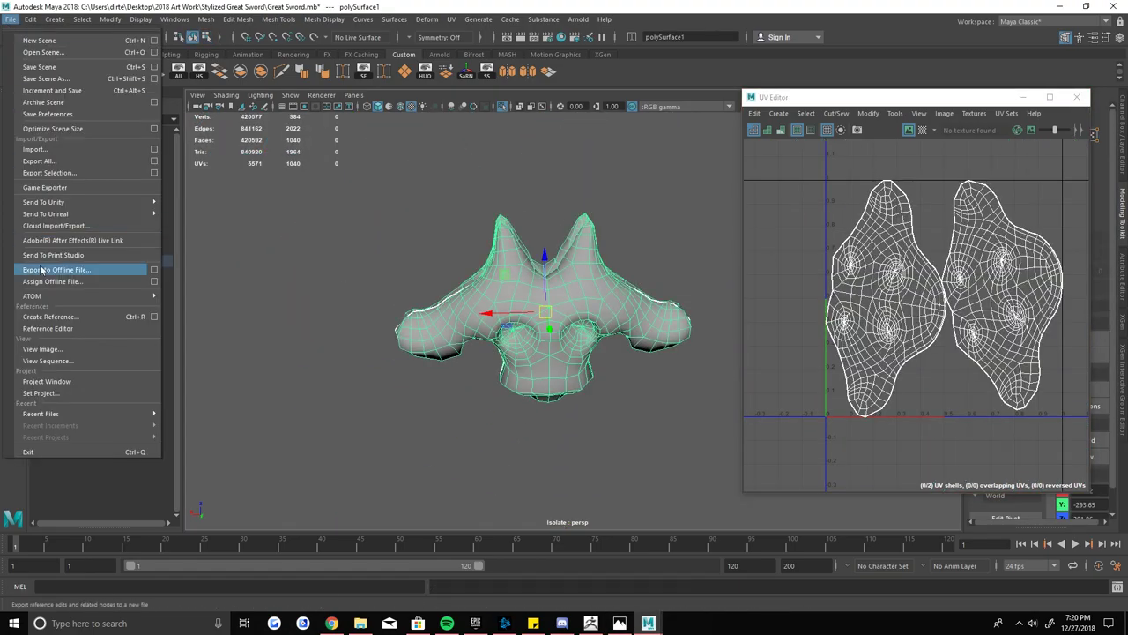
pyautogui.click(35, 265)
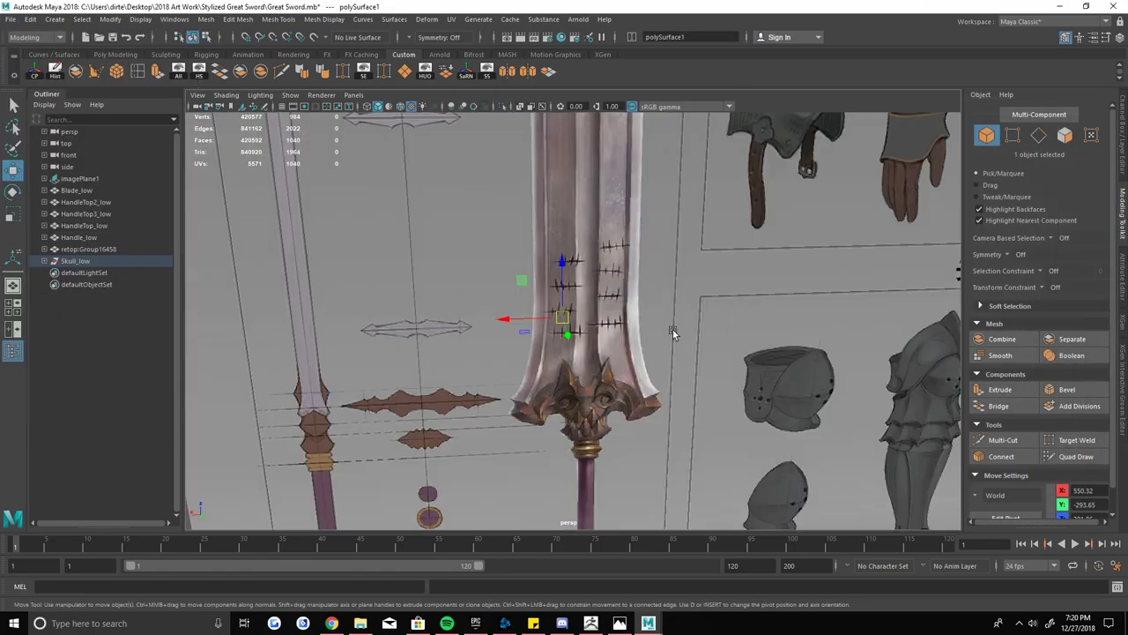
# - Select the high-poly reference skull, then the low-poly skull, and inspect its UV shells
pyautogui.click(587, 401)
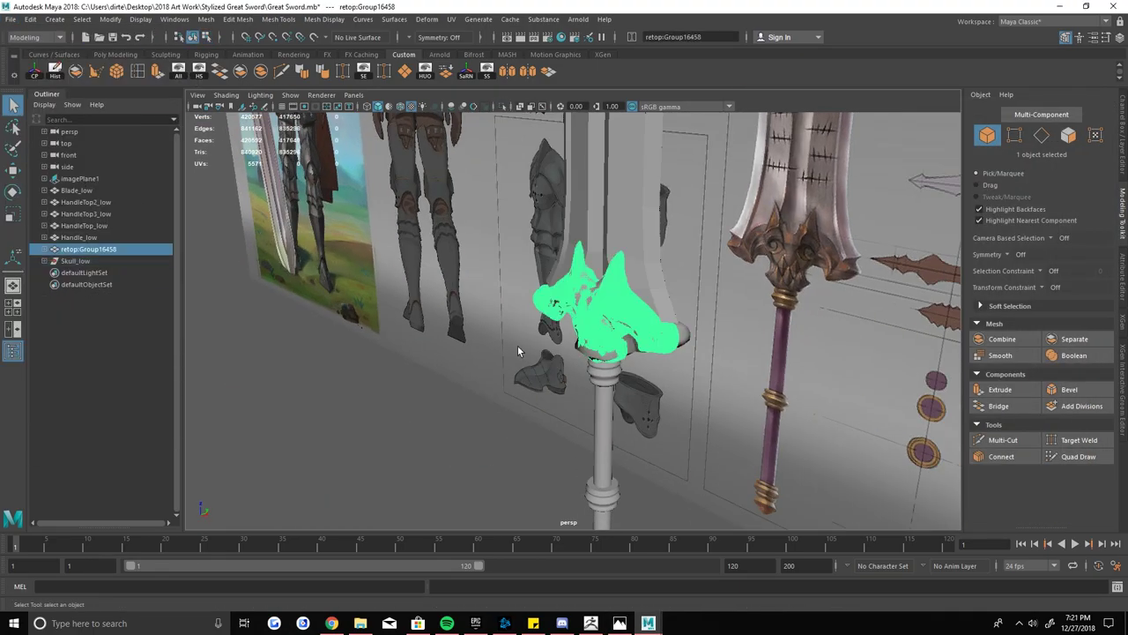
pyautogui.moveTo(518, 344)
pyautogui.keyDown('alt'); pyautogui.mouseDown()
pyautogui.moveTo(573, 293)
pyautogui.moveTo(528, 264)
pyautogui.mouseUp(); pyautogui.keyUp('alt')
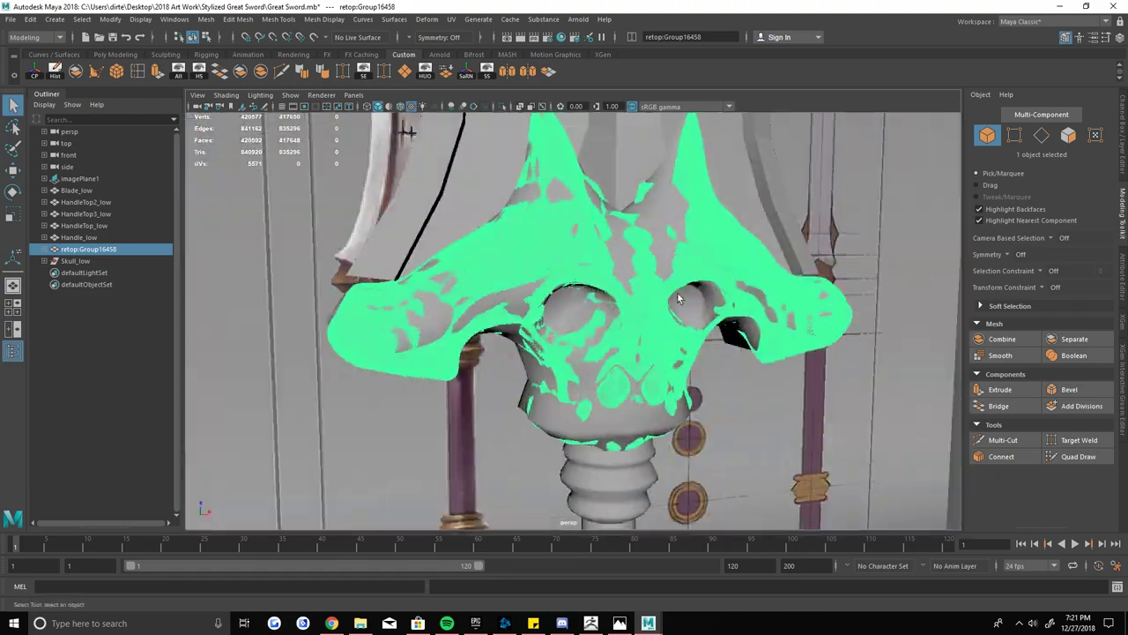
pyautogui.click(494, 317)
pyautogui.moveTo(975, 282); pyautogui.dragTo(1027, 239, button='right')
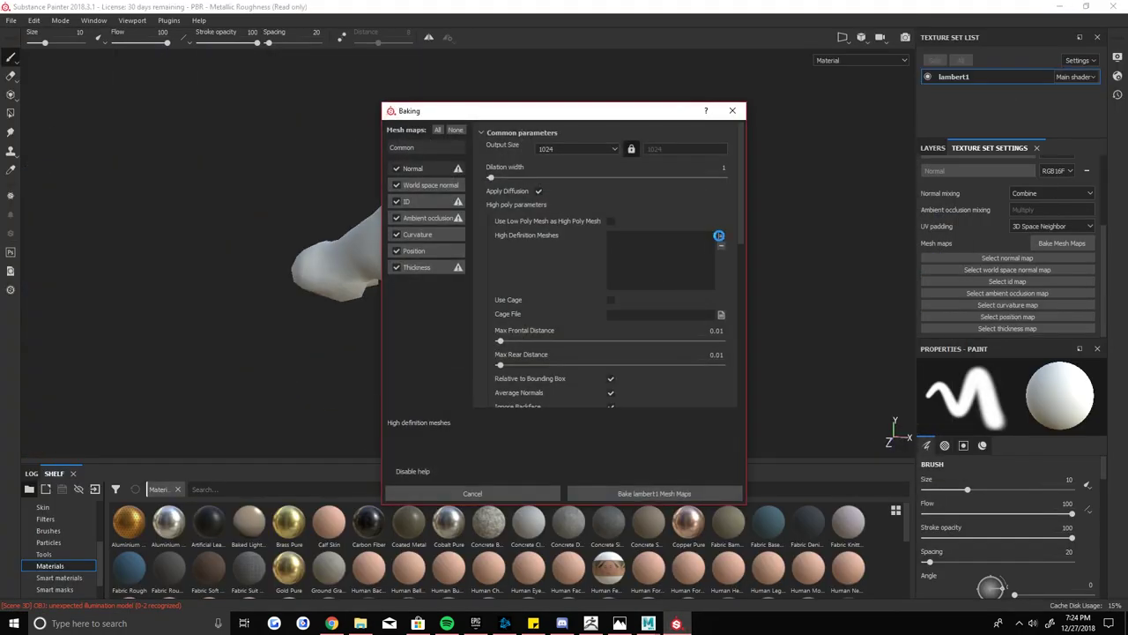
# - Add the high-poly skull as bake source and bake the lambert1 mesh maps
pyautogui.click(719, 235)
pyautogui.click(654, 493)
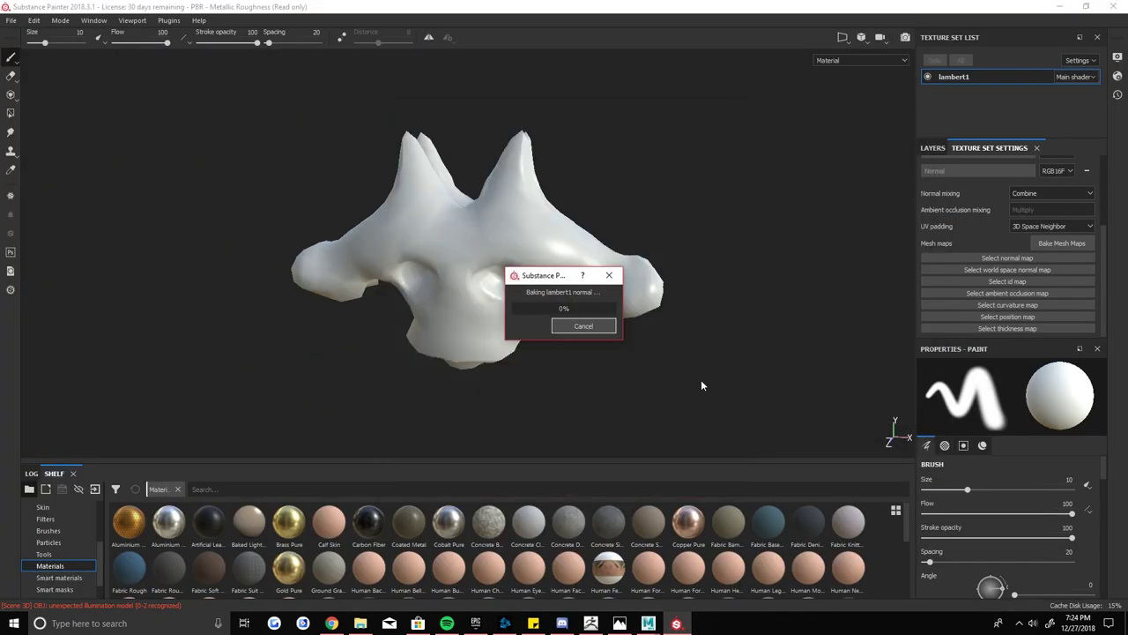
pyautogui.click(606, 332)
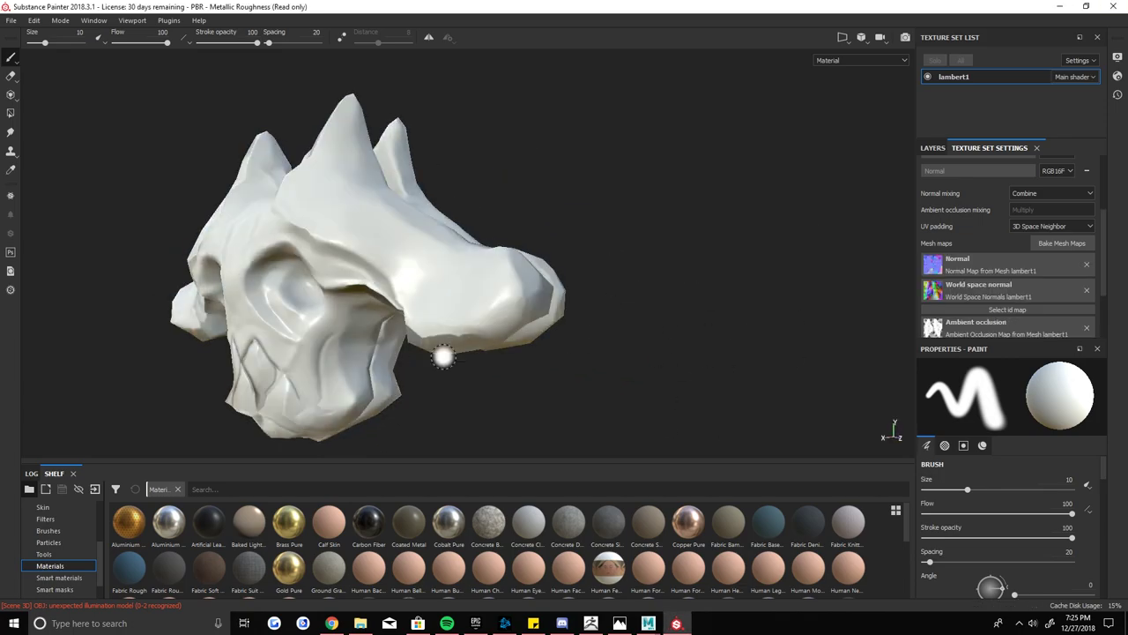
# - Search the shelf for the Hizer_Stylized smart material, then return to Maya
pyautogui.keyDown('alt'); pyautogui.moveTo(441, 353); pyautogui.dragTo(493, 353); pyautogui.keyUp('alt')
pyautogui.click(177, 489)
pyautogui.write('hiz')
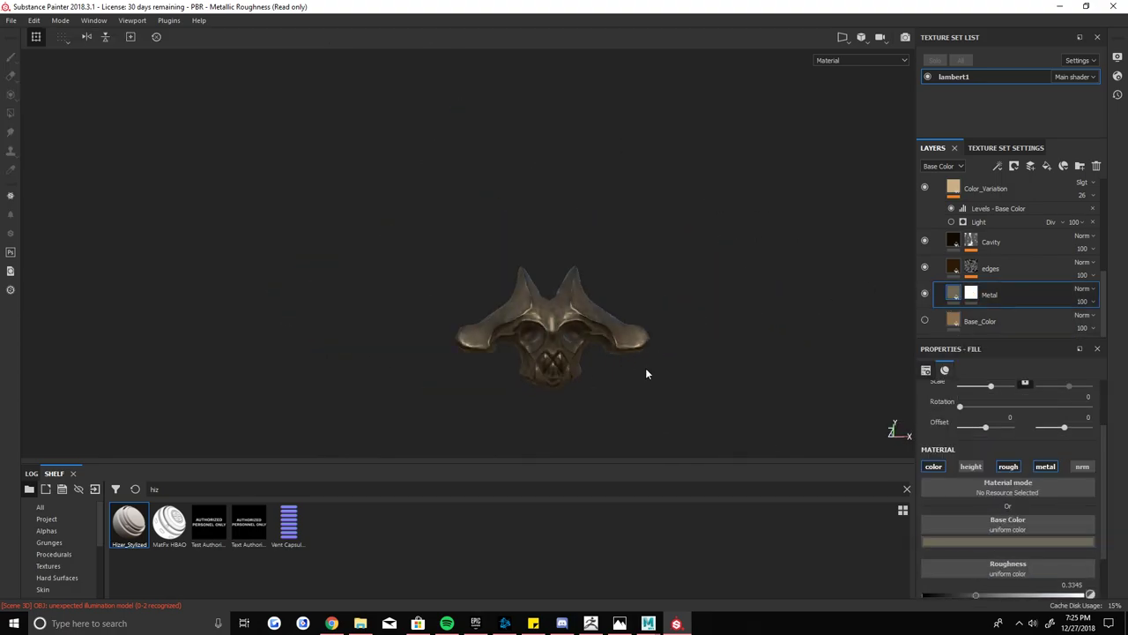
pyautogui.click(648, 623)
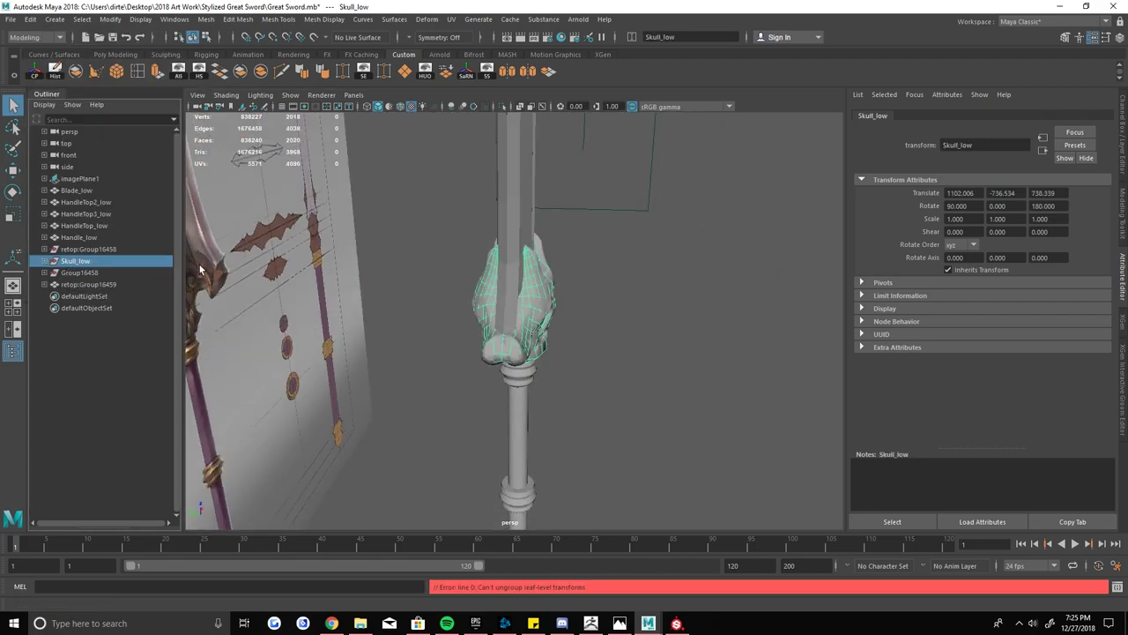
# - Ungroup the skull and rename the meshes Skull_low and Skull_high
pyautogui.click(109, 283)
pyautogui.click(30, 19)
pyautogui.click(53, 253)
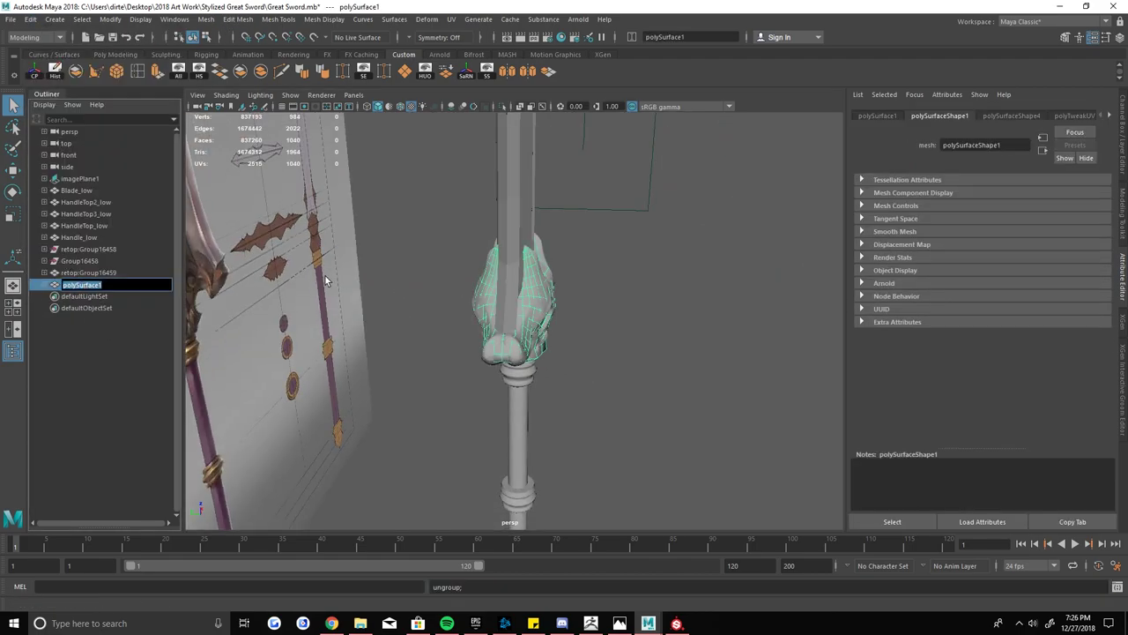
pyautogui.write('Skull_low')
pyautogui.press('Return')
pyautogui.doubleClick(88, 273)
pyautogui.write('Skull_high')
pyautogui.press('Return')
# - Put the high-poly skull into a new group named high
pyautogui.click(106, 191)
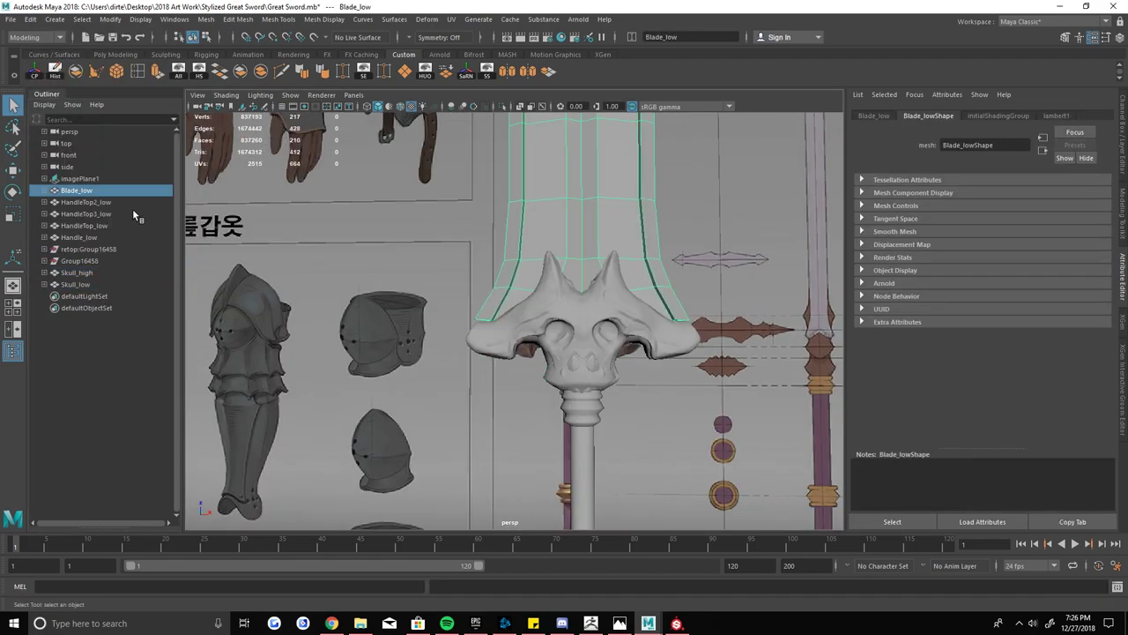
pyautogui.click(88, 272)
pyautogui.hotkey('ctrl', 'g')
pyautogui.doubleClick(74, 285)
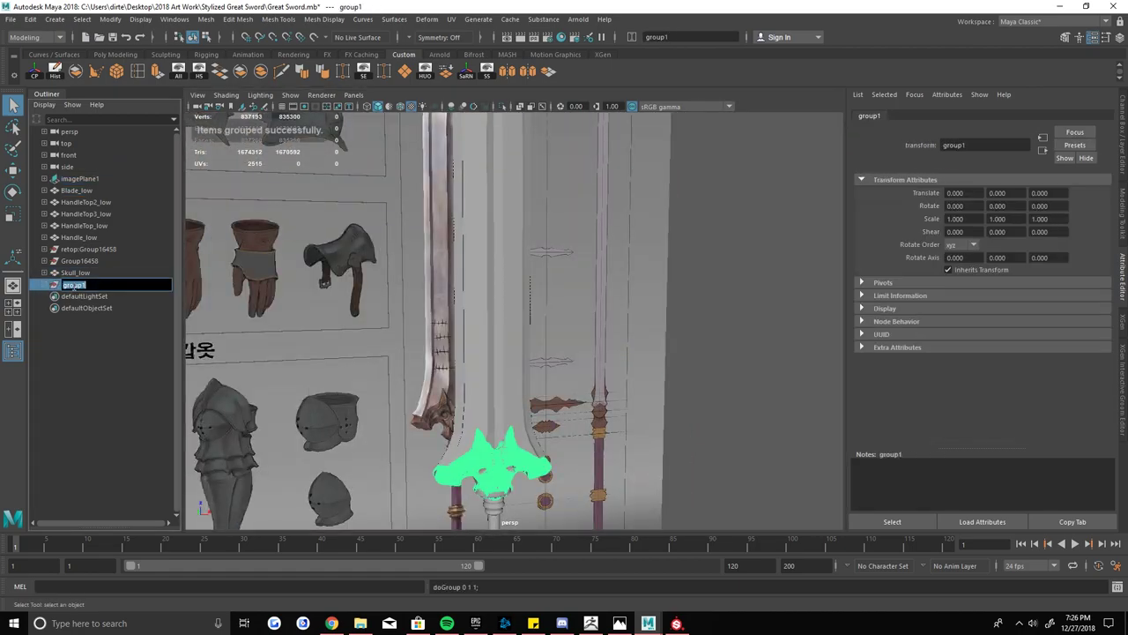
pyautogui.press('Delete')
# - Group all the low-poly sword parts into a low group and isolate it
pyautogui.click(79, 237)
pyautogui.press('f')
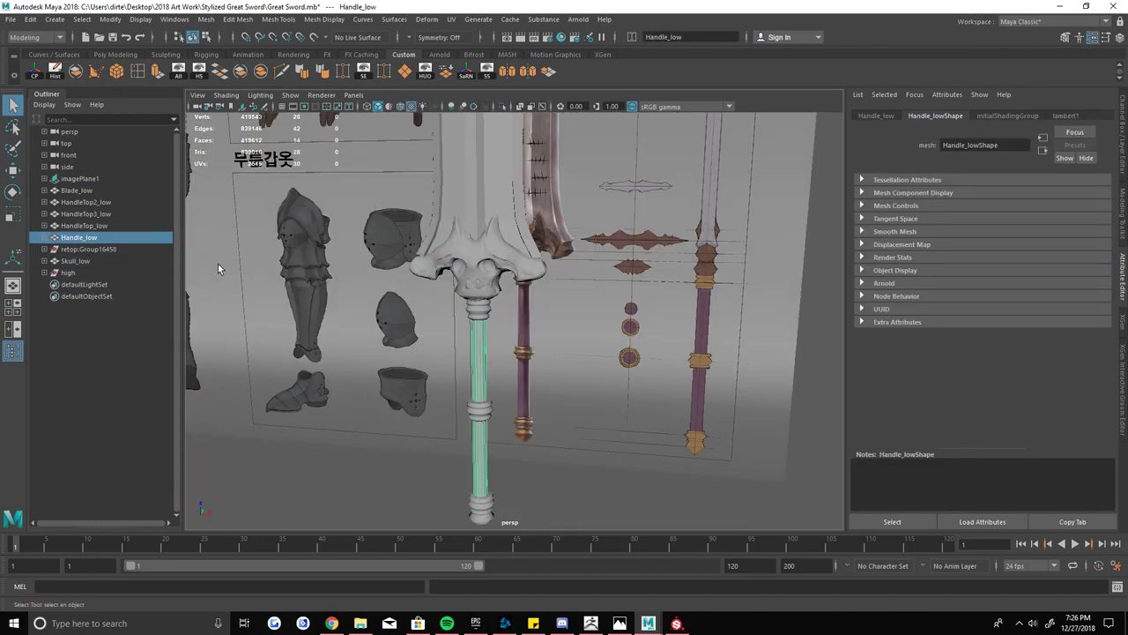
pyautogui.hotkey('ctrl', 'g')
pyautogui.click(46, 225)
pyautogui.click(66, 214)
pyautogui.hotkey('ctrl', '1')
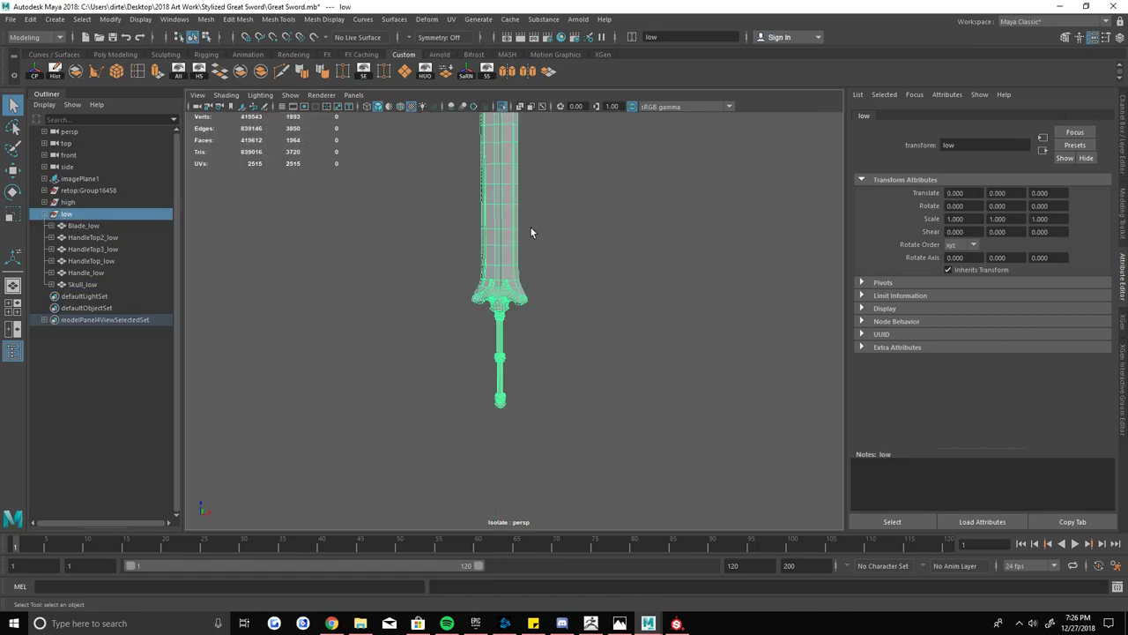
# - Show the whole scene again and select the low sword parts to view their UVs
pyautogui.click(642, 308)
pyautogui.scroll(5, 643, 308)
pyautogui.scroll(-3, 483, 331)
pyautogui.hotkey('ctrl', '1')
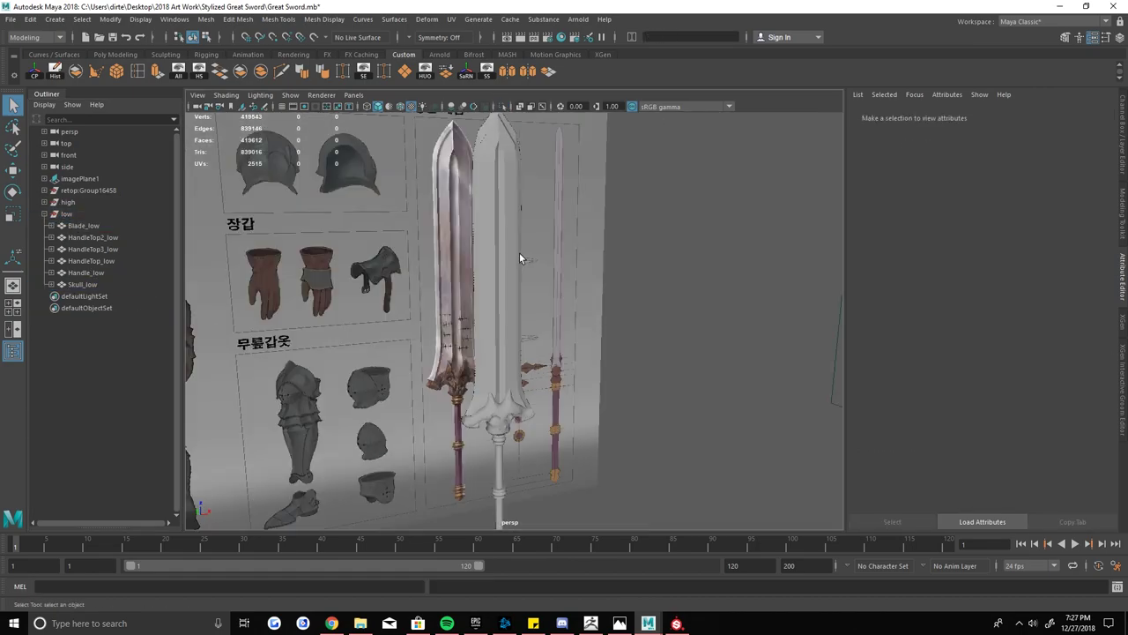
pyautogui.click(519, 252)
pyautogui.keyDown('shift'); pyautogui.click(82, 283); pyautogui.keyUp('shift')
# - Isolate the low group and apply an automatic UV projection to Blade_low
pyautogui.click(66, 214)
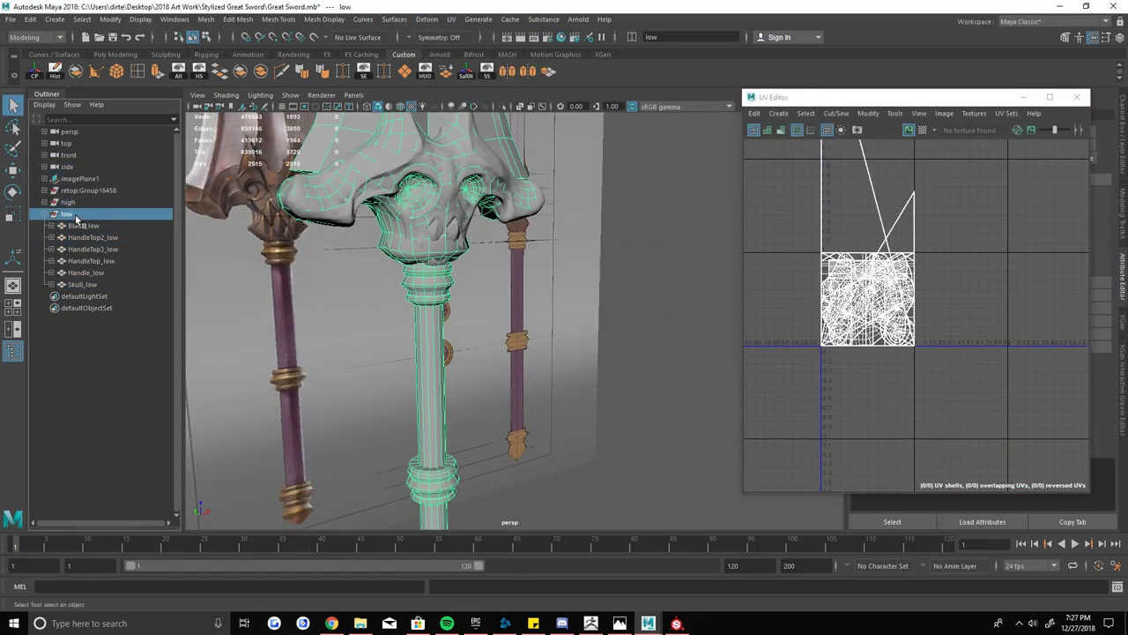
pyautogui.hotkey('ctrl', '1')
pyautogui.scroll(-3, 586, 154)
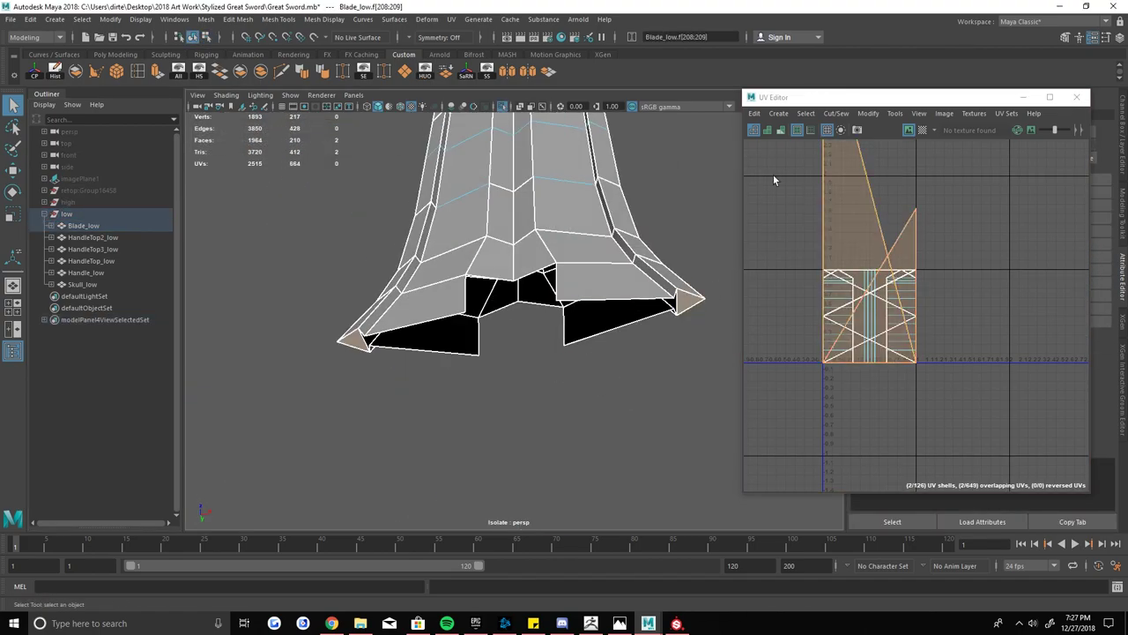
pyautogui.click(451, 18)
pyautogui.click(414, 68)
pyautogui.click(450, 19)
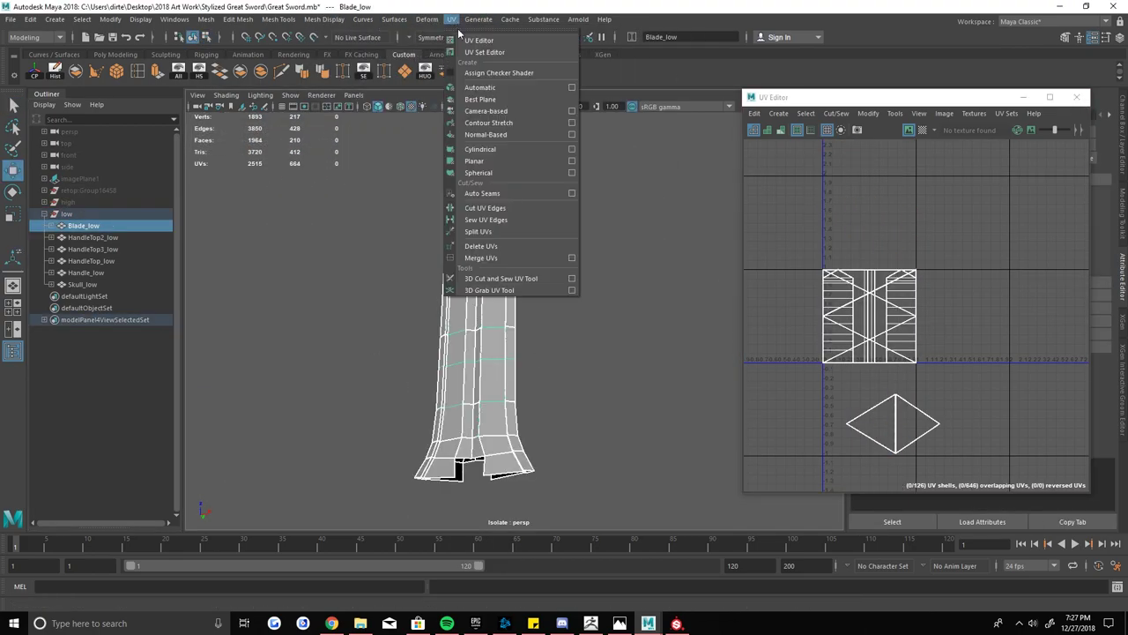
# - Open the Mesh > Mirror option box for the single-half blade
pyautogui.keyDown('alt'); pyautogui.moveTo(483, 284); pyautogui.dragTo(480, 261); pyautogui.keyUp('alt')
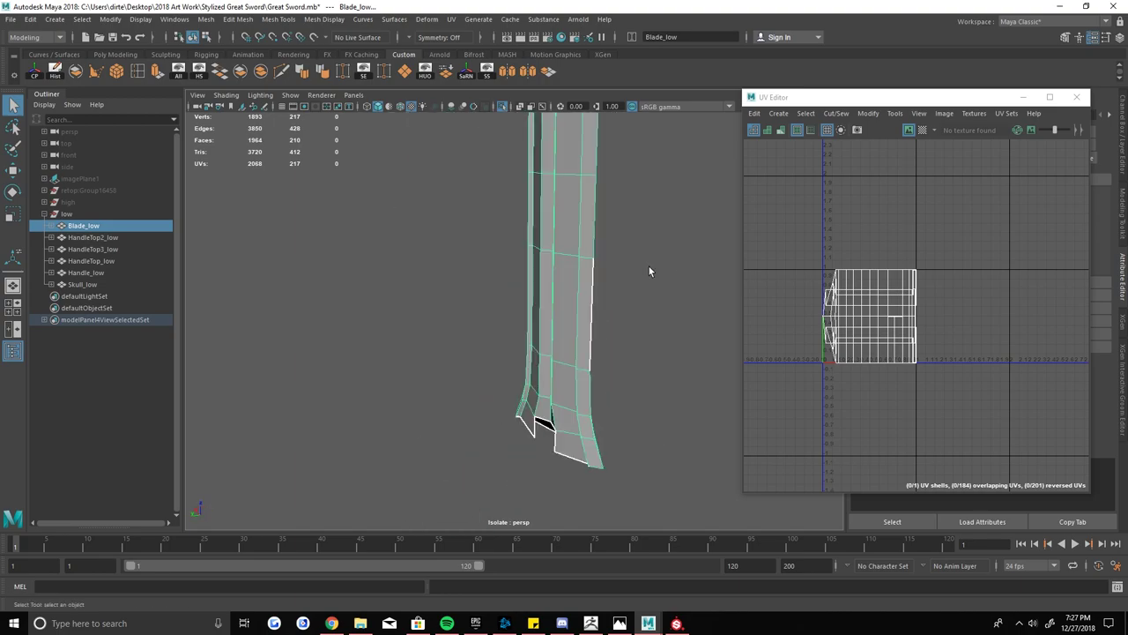
pyautogui.press('space')
pyautogui.press('space')
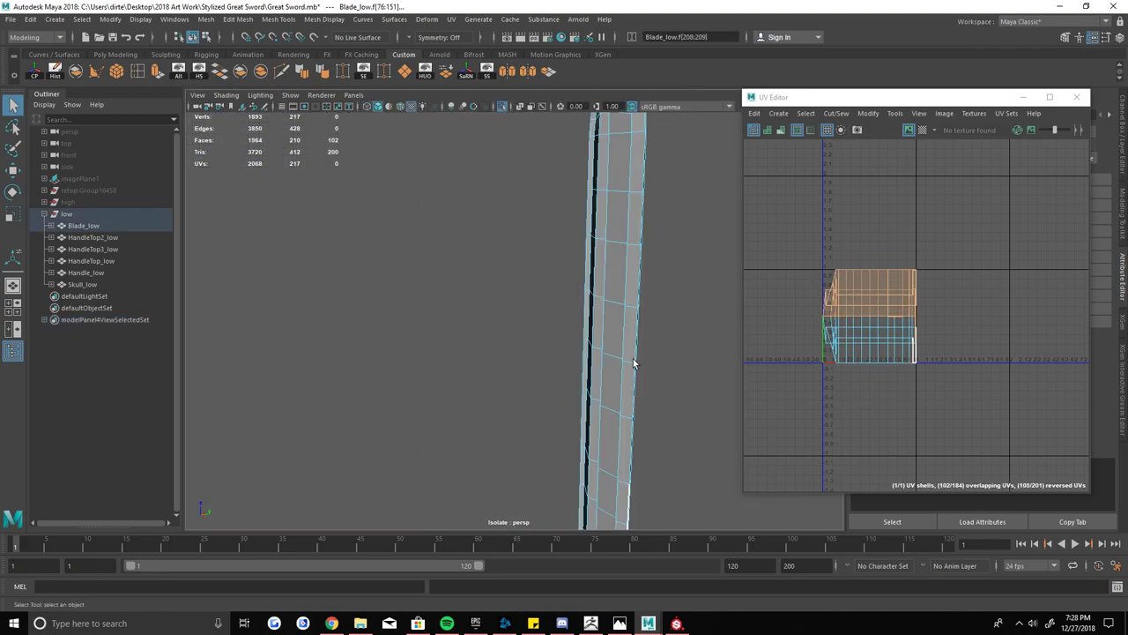
pyautogui.keyDown('alt'); pyautogui.moveTo(630, 365); pyautogui.dragTo(607, 288); pyautogui.keyUp('alt')
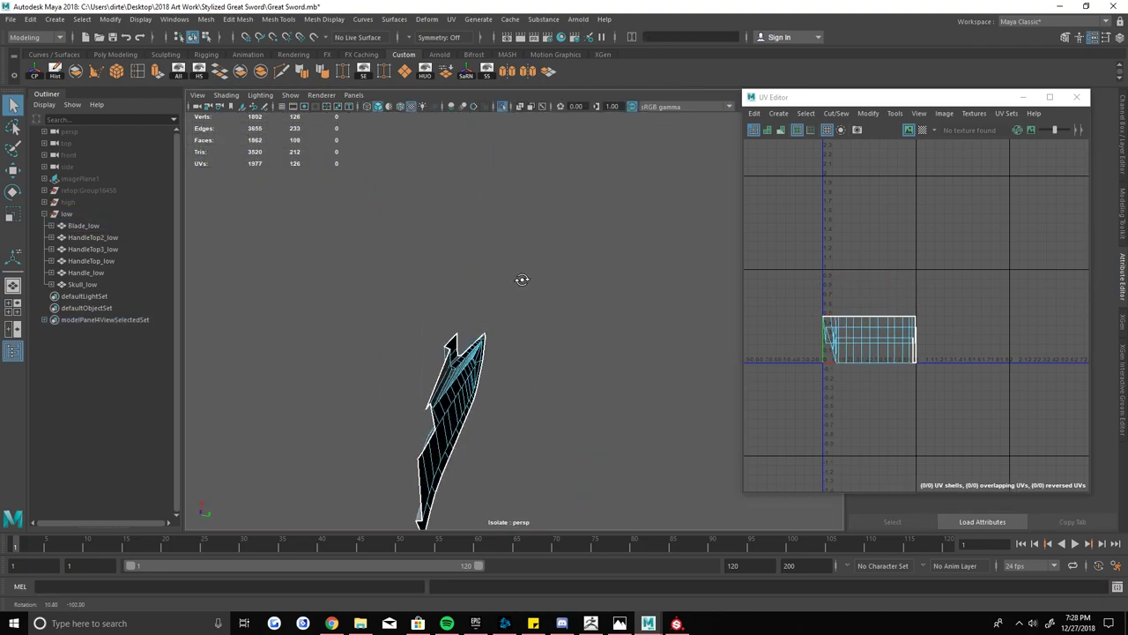
pyautogui.doubleClick(527, 71)
pyautogui.moveTo(512, 288)
pyautogui.keyDown('alt'); pyautogui.mouseDown()
pyautogui.moveTo(607, 325)
pyautogui.moveTo(636, 245)
pyautogui.mouseUp(); pyautogui.keyUp('alt')
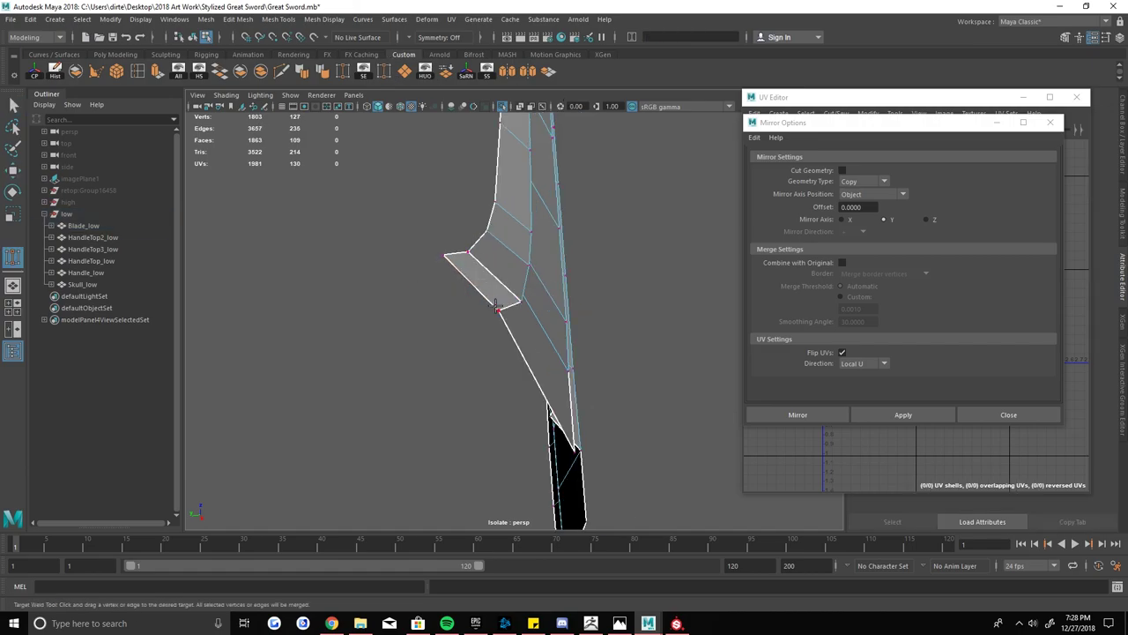
# - Weld the stray seam vertices and mirror the half into a full blade
pyautogui.moveTo(497, 305); pyautogui.dragTo(520, 302)
pyautogui.keyDown('alt'); pyautogui.moveTo(520, 301); pyautogui.dragTo(502, 313); pyautogui.keyUp('alt')
pyautogui.press('q')
pyautogui.moveTo(503, 313); pyautogui.dragTo(507, 312, button='right')
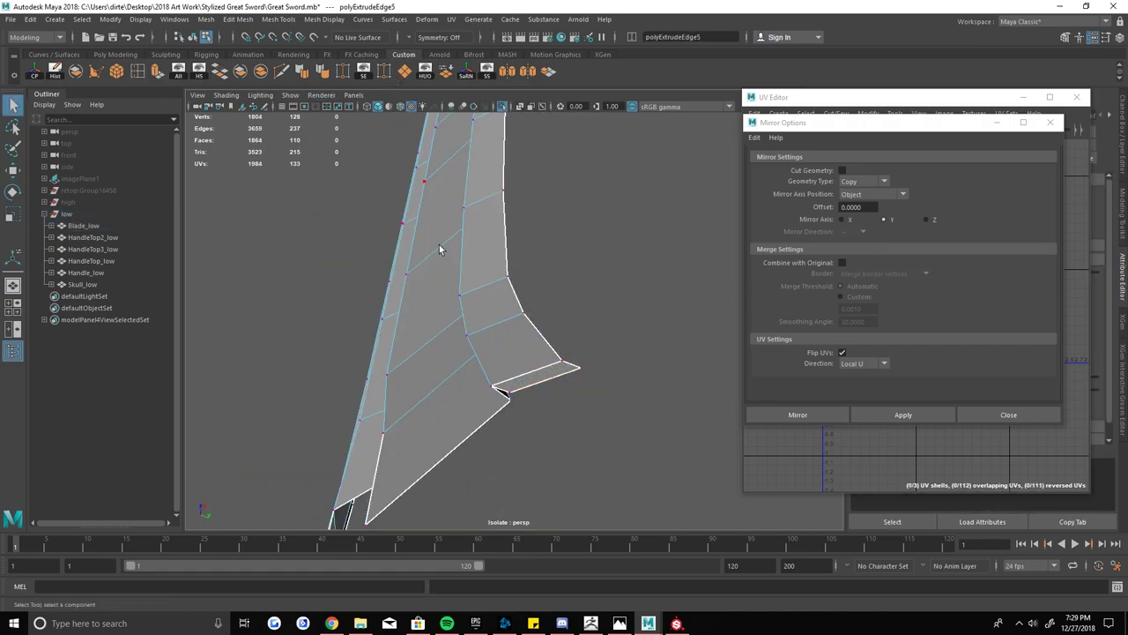
pyautogui.press('g')
pyautogui.press('f')
pyautogui.moveTo(556, 249)
pyautogui.keyDown('alt'); pyautogui.mouseDown()
pyautogui.moveTo(579, 317)
pyautogui.moveTo(608, 217)
pyautogui.mouseUp(); pyautogui.keyUp('alt')
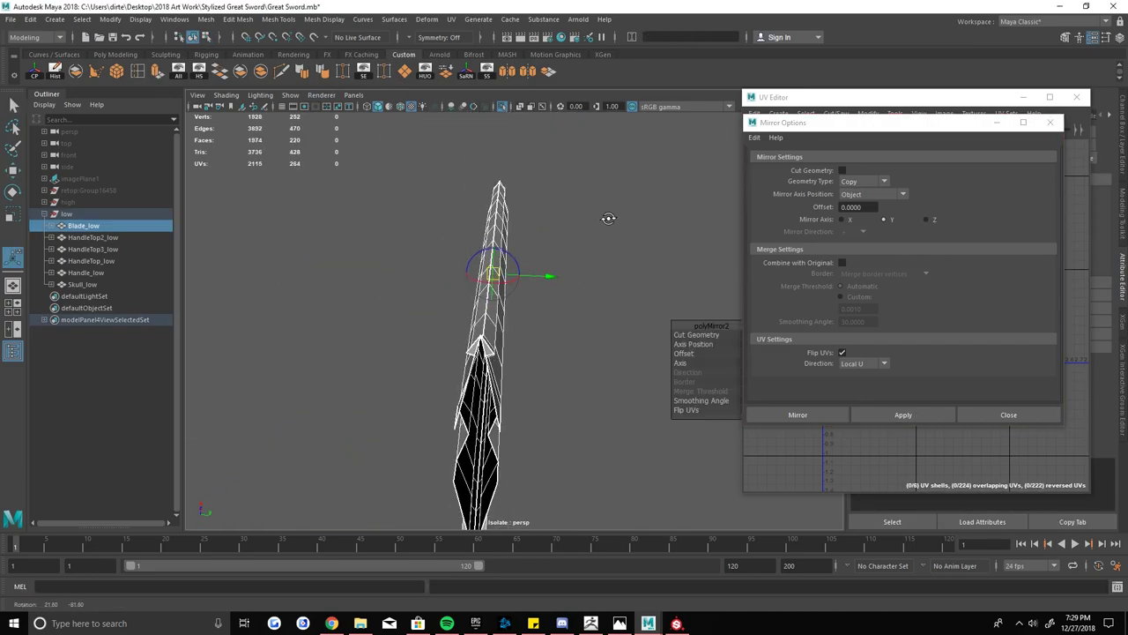
pyautogui.moveTo(576, 342)
pyautogui.keyDown('alt'); pyautogui.mouseDown()
pyautogui.moveTo(607, 345)
pyautogui.moveTo(581, 288)
pyautogui.moveTo(551, 258)
pyautogui.moveTo(491, 252)
pyautogui.moveTo(496, 220)
pyautogui.moveTo(530, 229)
pyautogui.mouseUp(); pyautogui.keyUp('alt')
# - Undo the extra vertex merges and planar-project the whole blade's UVs
pyautogui.press('F9')
pyautogui.hotkey('ctrl', 'z')
pyautogui.hotkey('ctrl', 'z')
pyautogui.hotkey('ctrl', 'z')
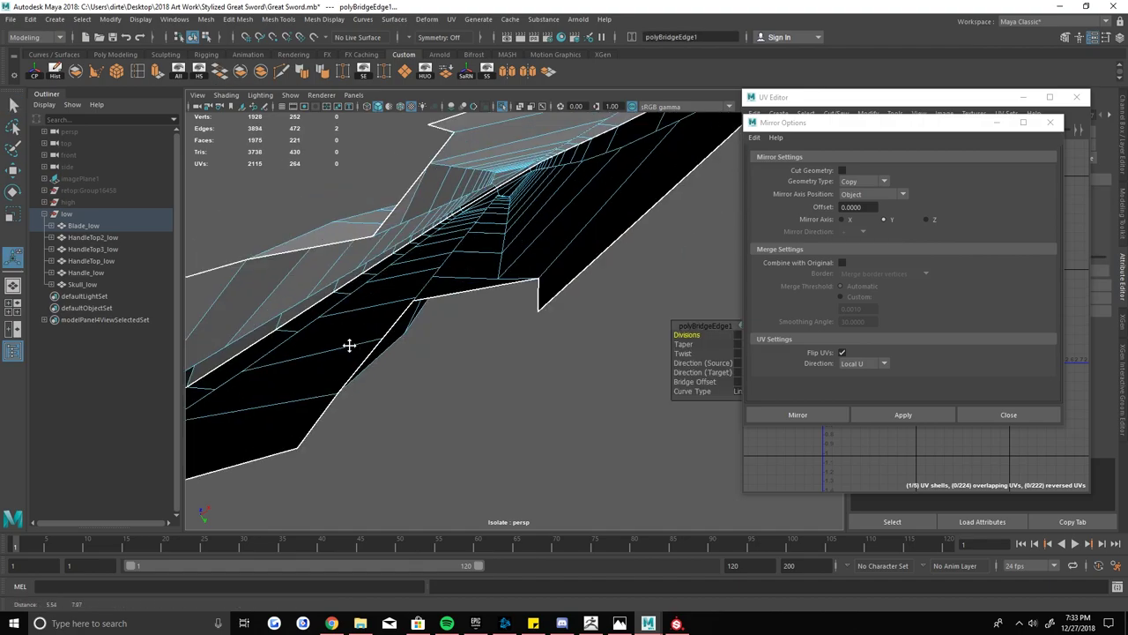
pyautogui.hotkey('ctrl', 'z')
pyautogui.hotkey('ctrl', 'z')
pyautogui.hotkey('ctrl', 'z')
pyautogui.hotkey('ctrl', 'z')
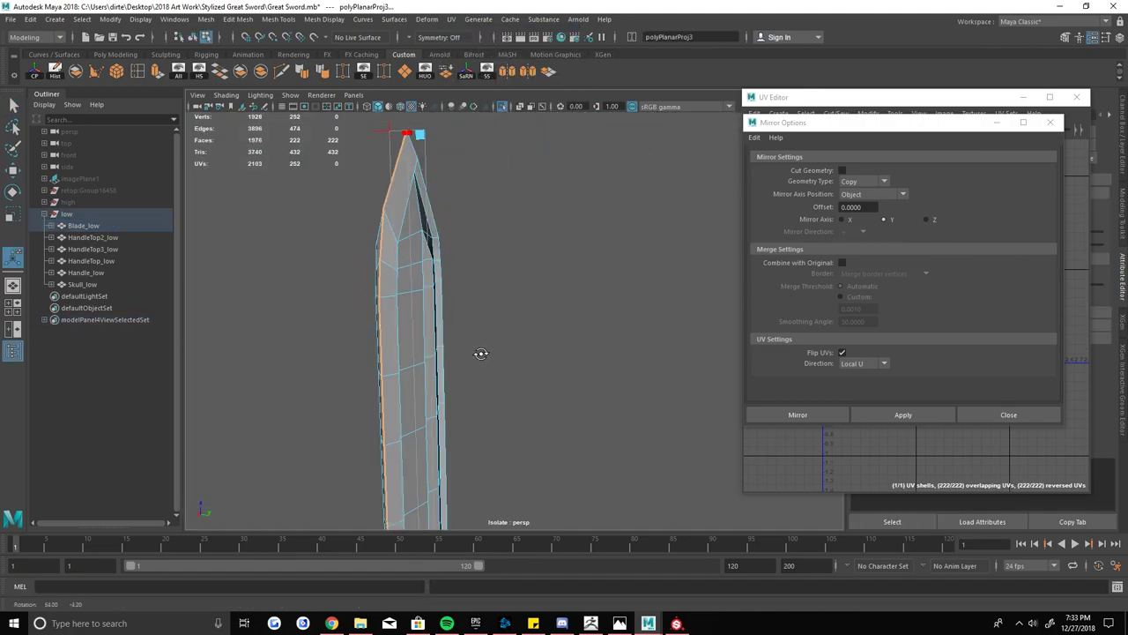
pyautogui.click(1049, 122)
pyautogui.moveTo(423, 304)
pyautogui.keyDown('alt'); pyautogui.mouseDown()
pyautogui.moveTo(501, 246)
pyautogui.moveTo(565, 346)
pyautogui.mouseUp(); pyautogui.keyUp('alt')
# - Turn on the checker map and automatically lay out the blade's UV shells
pyautogui.moveTo(473, 311)
pyautogui.keyDown('alt'); pyautogui.mouseDown()
pyautogui.moveTo(549, 428)
pyautogui.moveTo(550, 326)
pyautogui.mouseUp(); pyautogui.keyUp('alt')
pyautogui.moveTo(494, 291)
pyautogui.keyDown('alt'); pyautogui.mouseDown()
pyautogui.moveTo(564, 341)
pyautogui.moveTo(585, 322)
pyautogui.mouseUp(); pyautogui.keyUp('alt')
pyautogui.press('f')
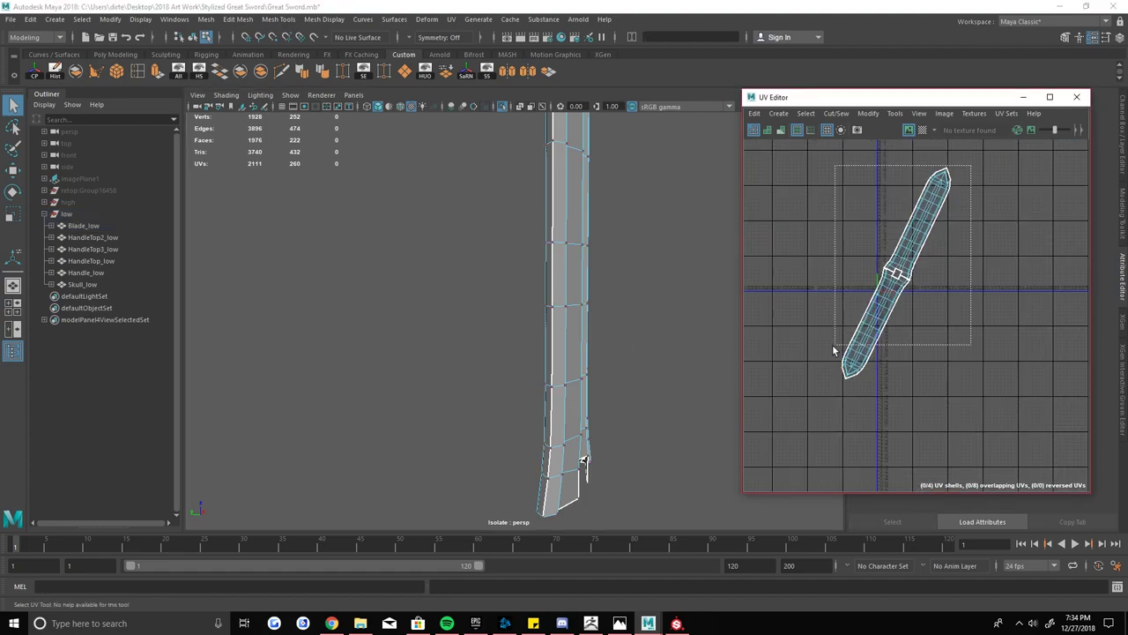
pyautogui.scroll(5, 1007, 234)
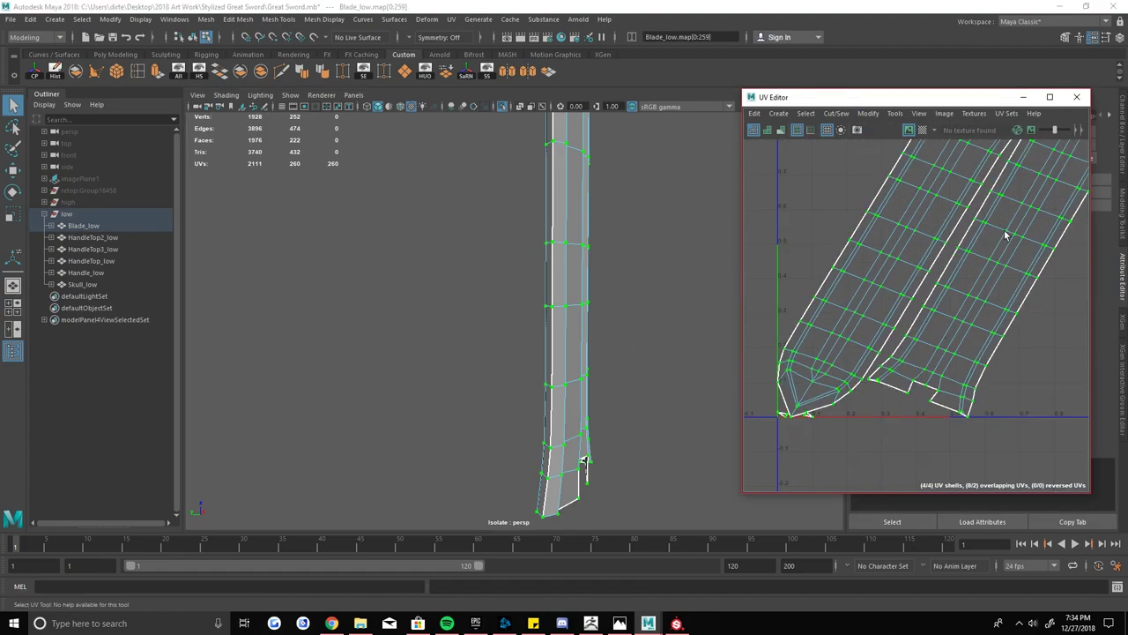
pyautogui.scroll(2, 1000, 323)
pyautogui.scroll(-5, 1028, 361)
pyautogui.click(922, 130)
pyautogui.click(868, 113)
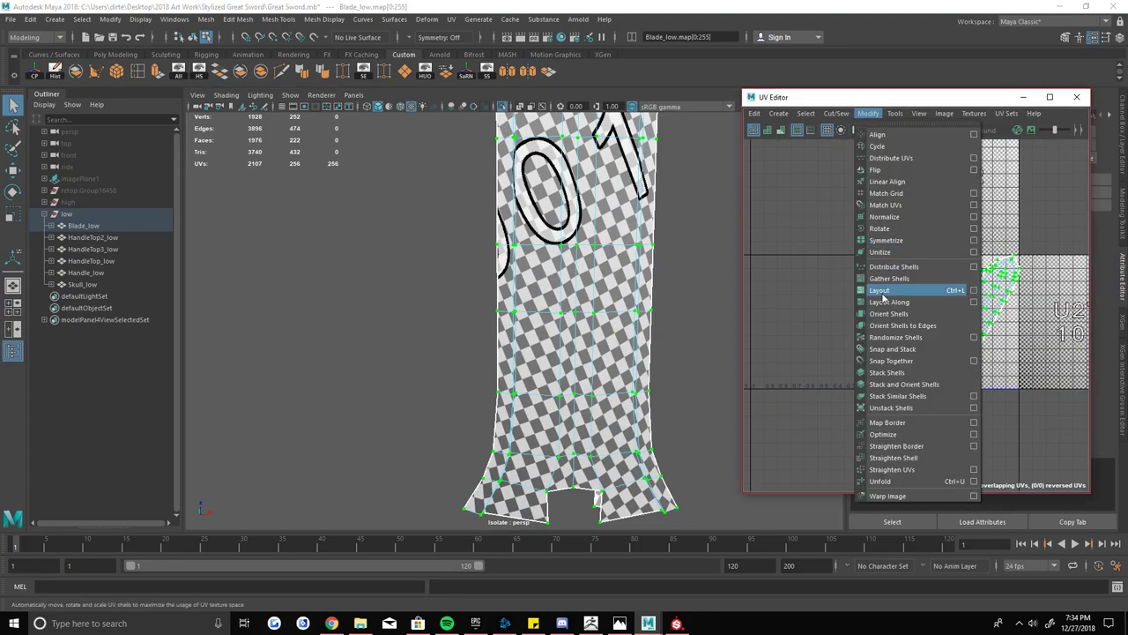
pyautogui.click(882, 295)
# - Show the whole sword, select the handle pieces and scale up their UV shells
pyautogui.hotkey('ctrl', '1')
pyautogui.click(467, 402)
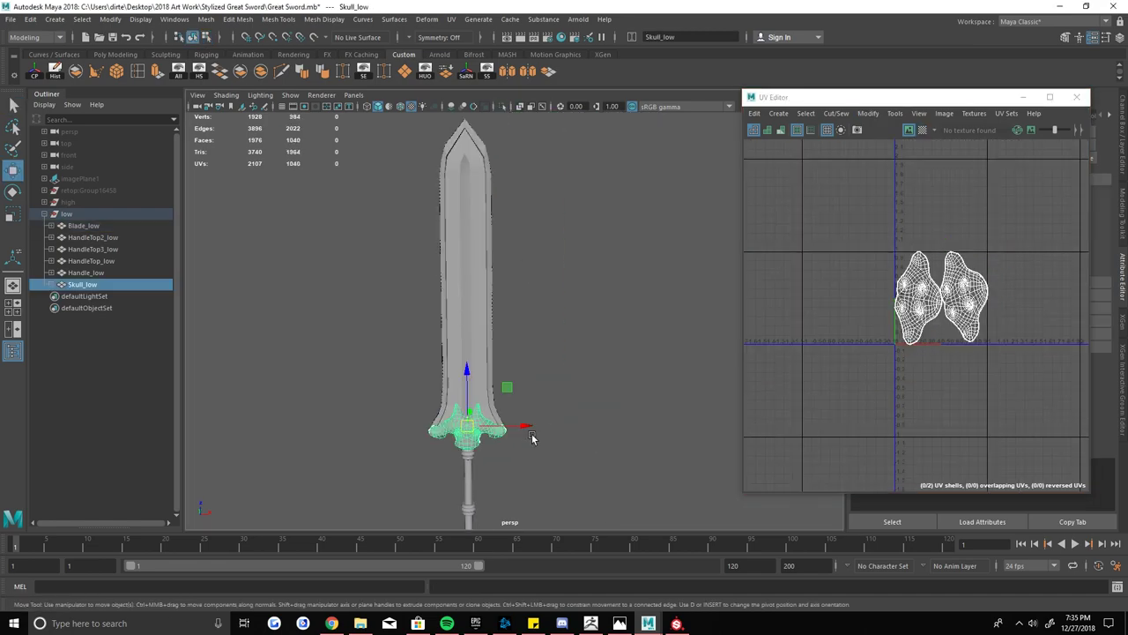
pyautogui.press('w')
pyautogui.scroll(3, 526, 404)
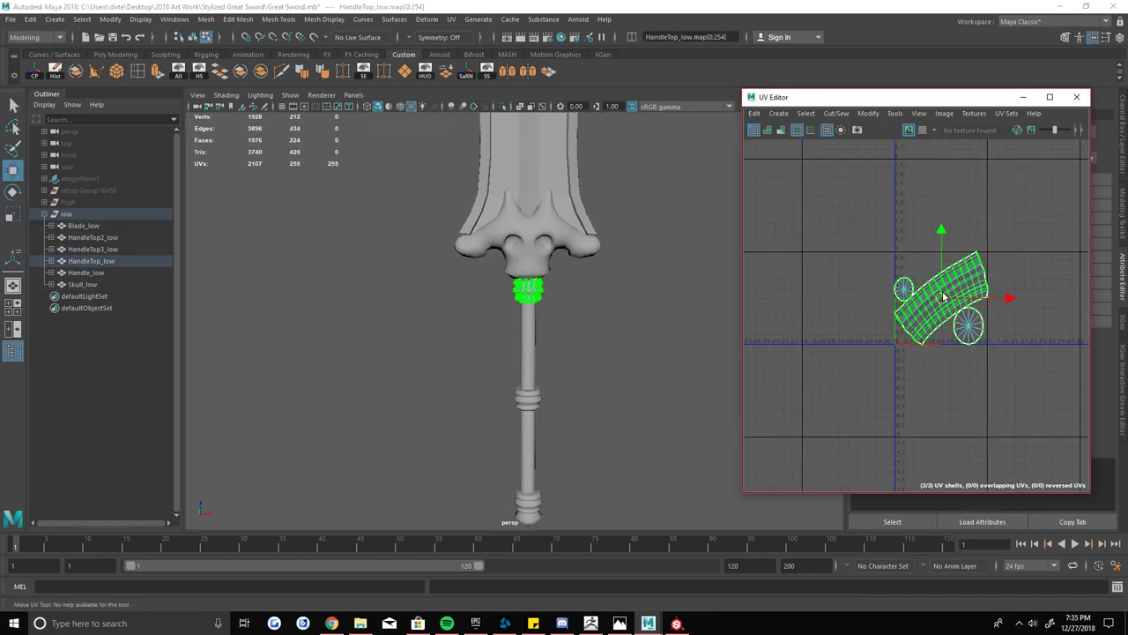
pyautogui.keyDown('shift'); pyautogui.click(527, 399); pyautogui.keyUp('shift')
pyautogui.scroll(-2, 570, 377)
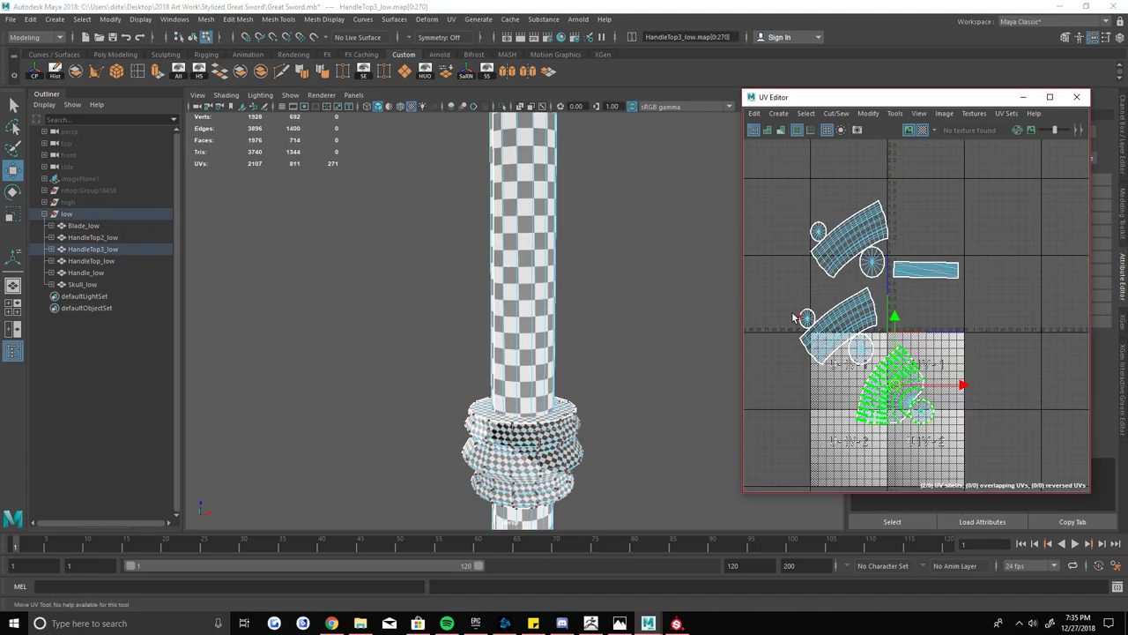
pyautogui.moveTo(834, 289); pyautogui.dragTo(884, 274, button='middle')
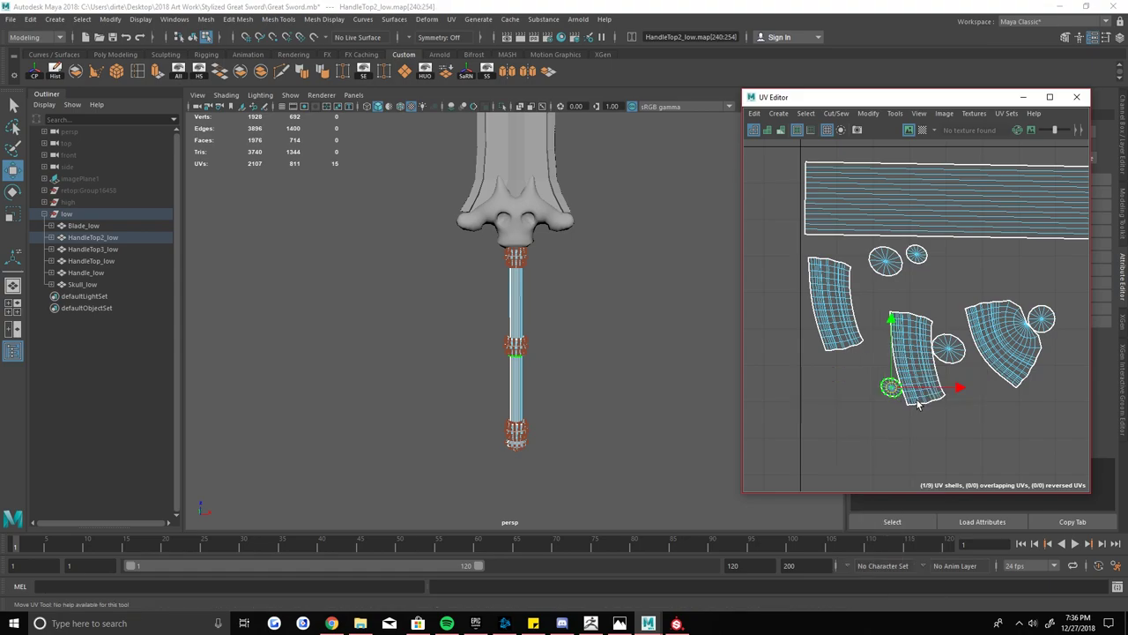
# - Select the fan-shaped handle UV shell through the selection conversion menu
pyautogui.scroll(3, 882, 299)
pyautogui.click(856, 304)
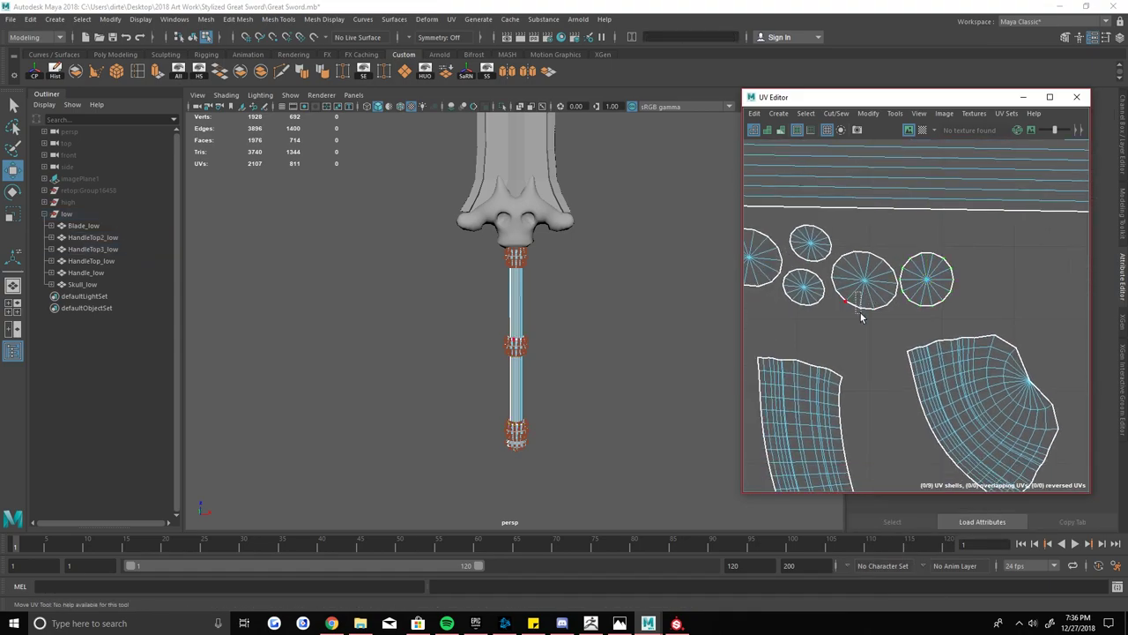
pyautogui.scroll(-3, 910, 263)
pyautogui.keyDown('ctrl'); pyautogui.rightClick(905, 264); pyautogui.keyUp('ctrl')
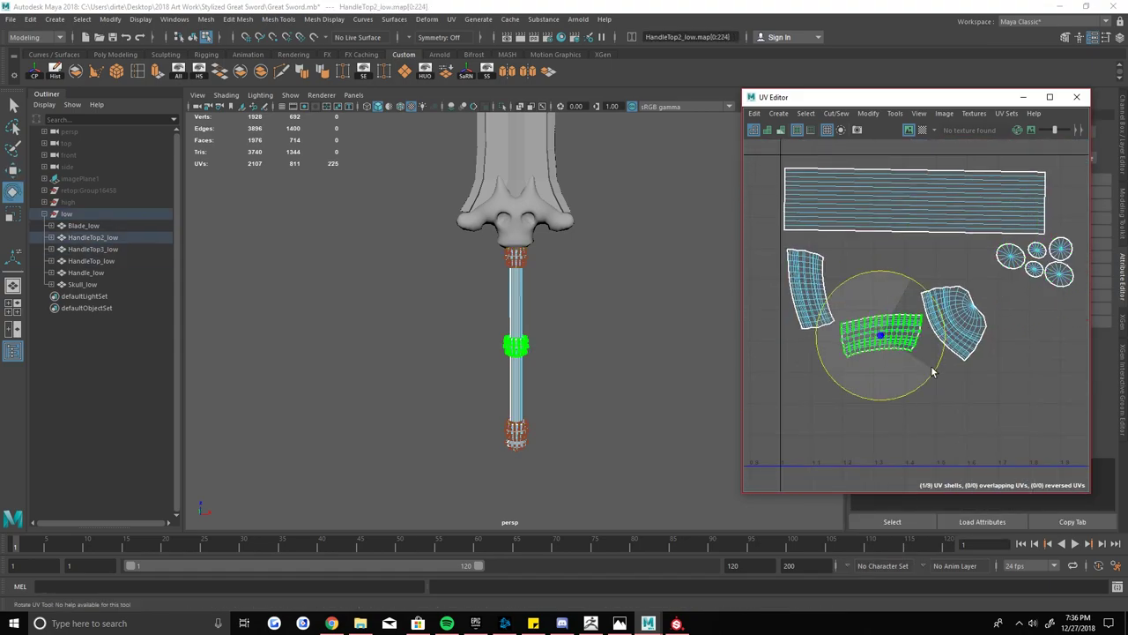
pyautogui.scroll(2, 884, 303)
pyautogui.rightClick(920, 329)
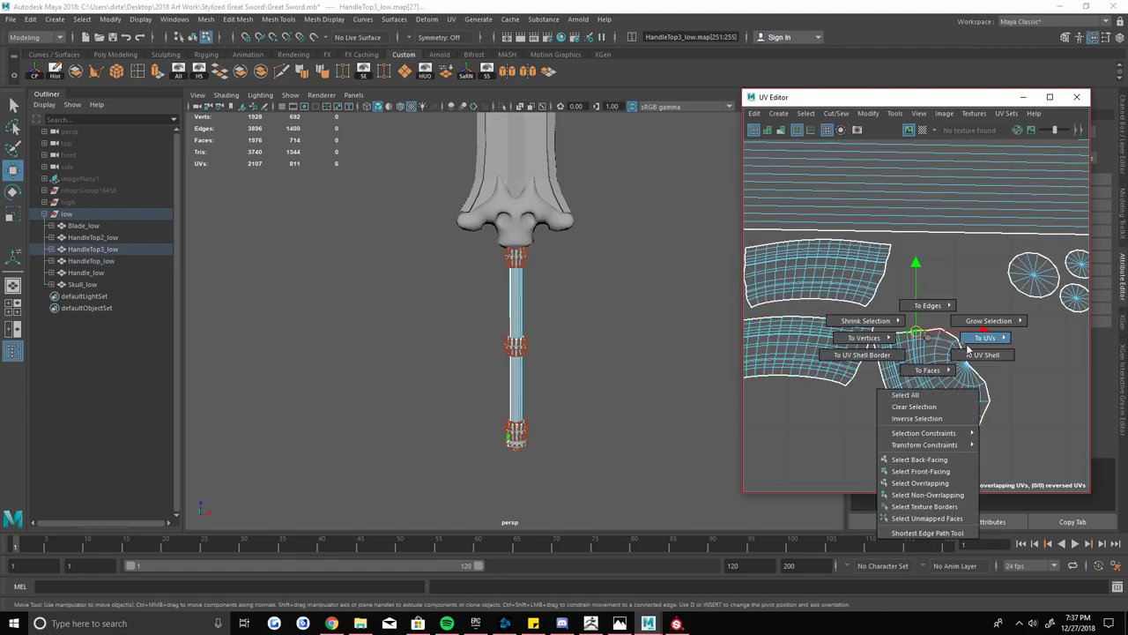
pyautogui.click(917, 332)
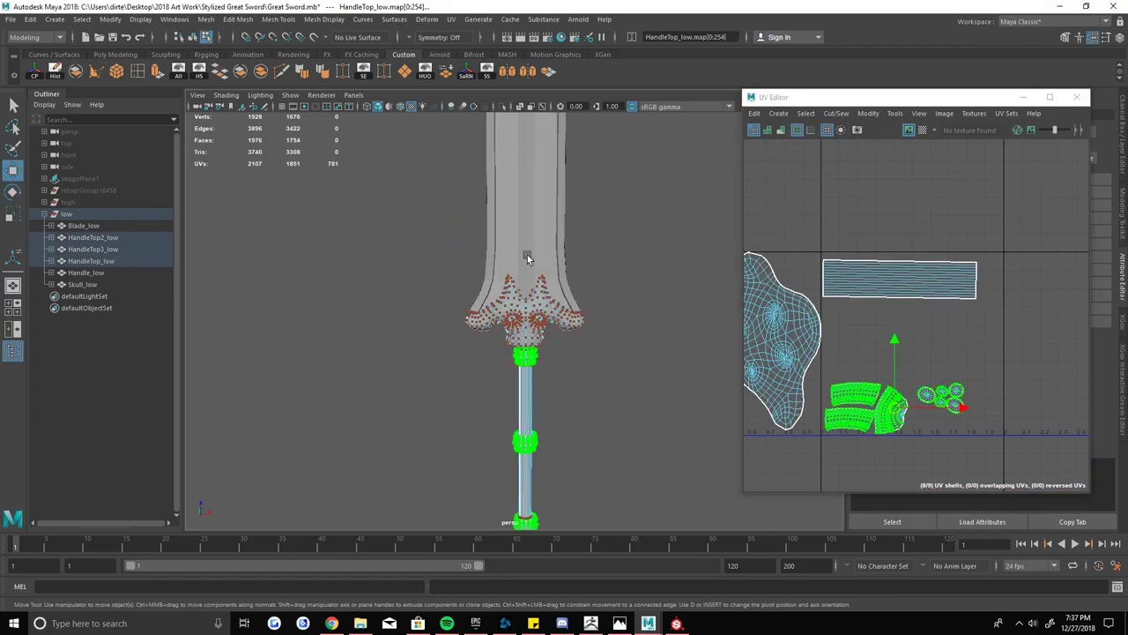
# - Select a small circular handle shell and scale it up in the UV Editor
pyautogui.scroll(-3, 527, 255)
pyautogui.scroll(3, 557, 300)
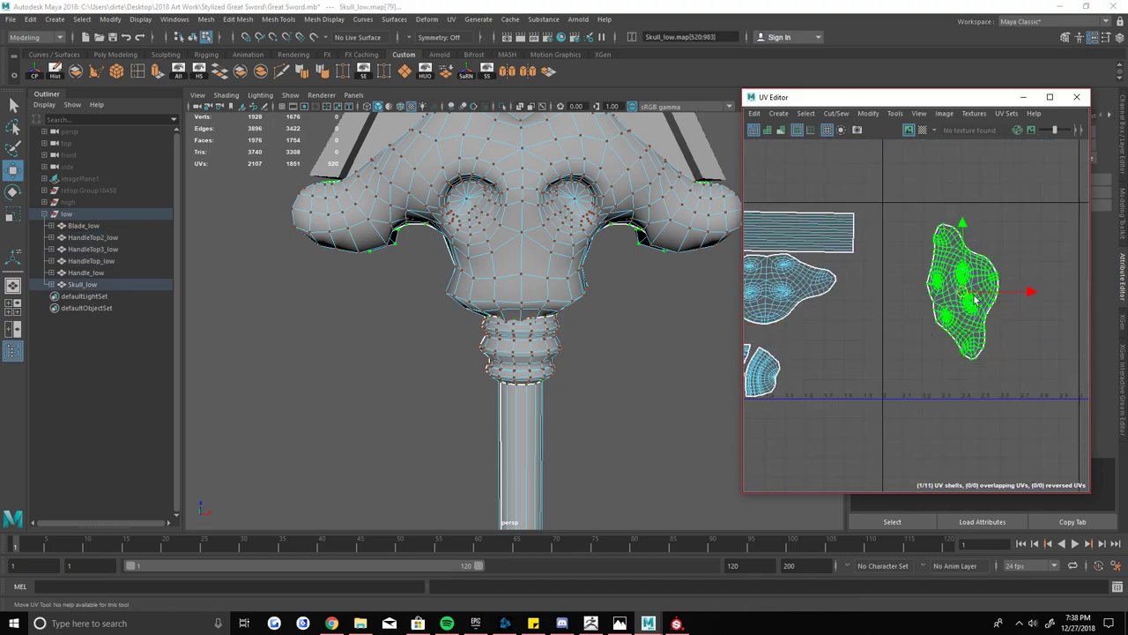
pyautogui.scroll(-3, 981, 299)
pyautogui.scroll(3, 871, 227)
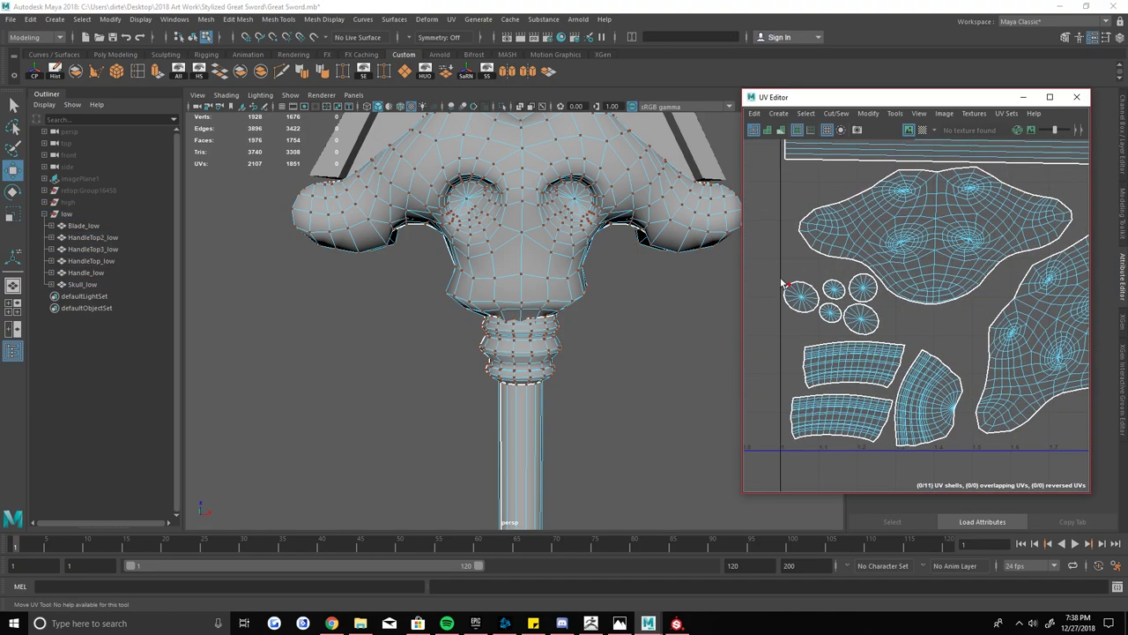
pyautogui.click(793, 190)
pyautogui.rightClick(829, 229)
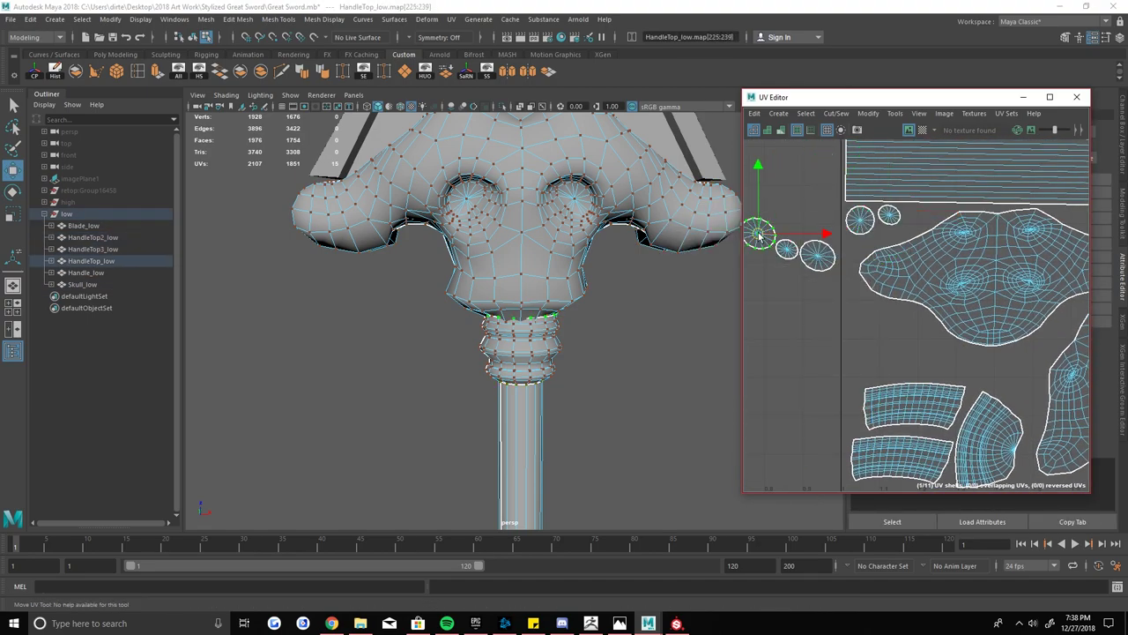
pyautogui.scroll(3, 760, 236)
pyautogui.click(929, 316)
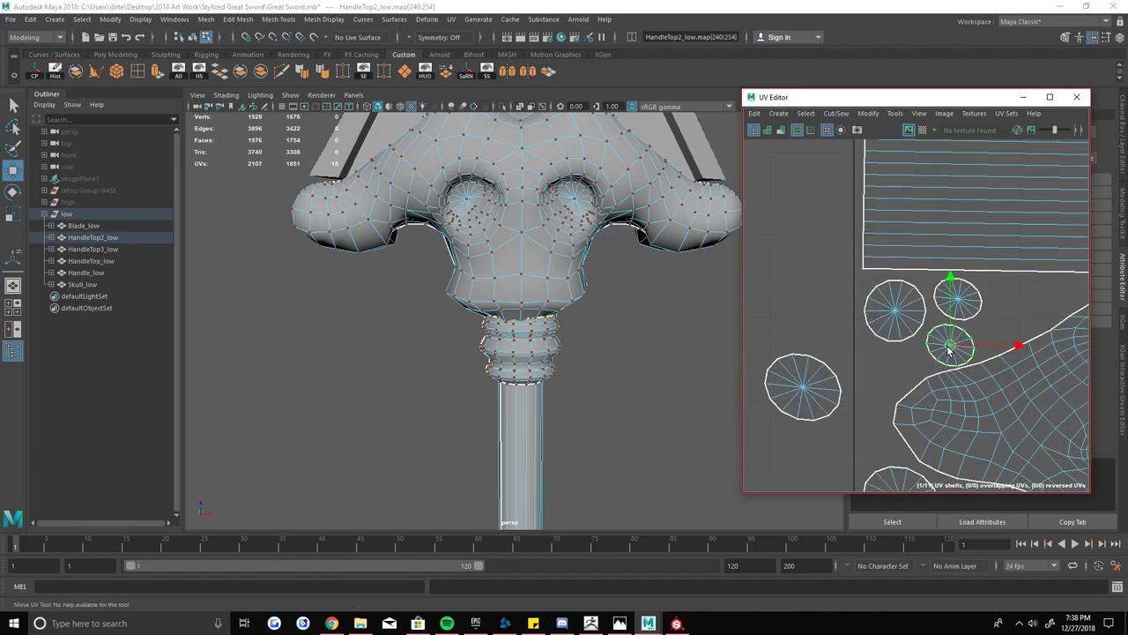
pyautogui.press('r')
pyautogui.moveTo(900, 227); pyautogui.dragTo(926, 226)
pyautogui.press('w')
pyautogui.scroll(3, 917, 249)
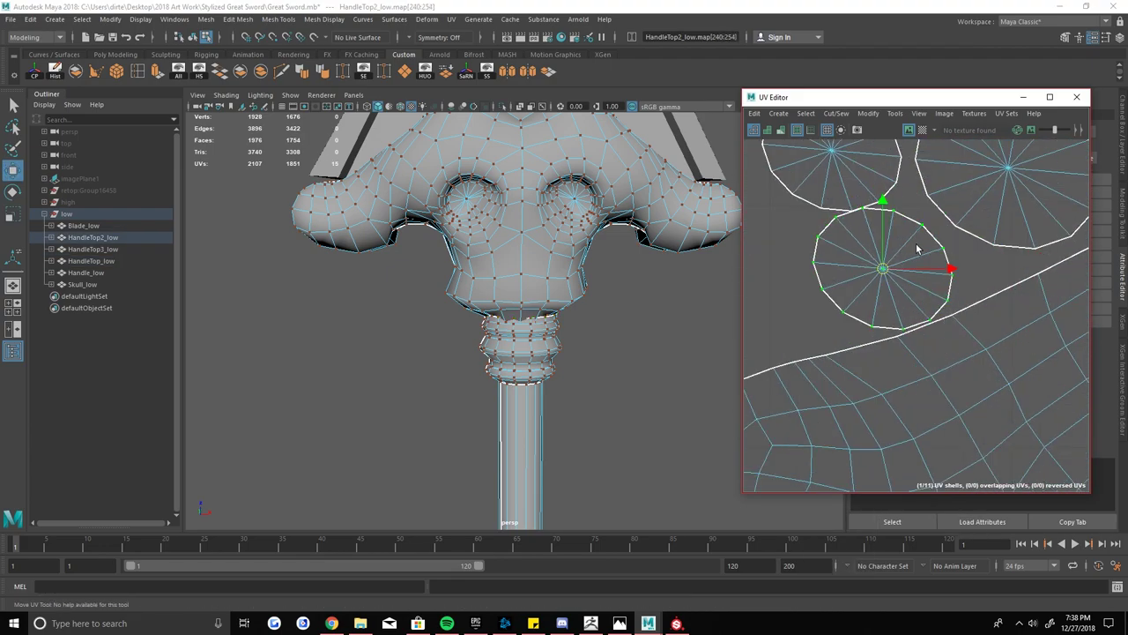
# - Select HandleTop_low's circular shell, then the skull and handle UV shells
pyautogui.click(831, 238)
pyautogui.press('r')
pyautogui.scroll(-5, 829, 238)
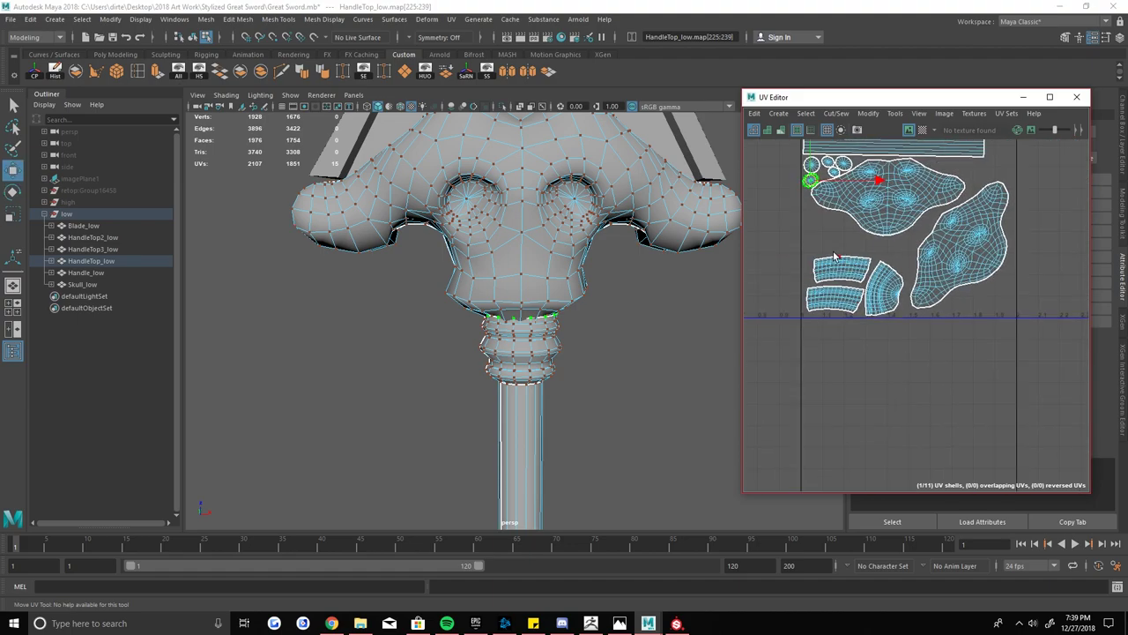
pyautogui.click(959, 279)
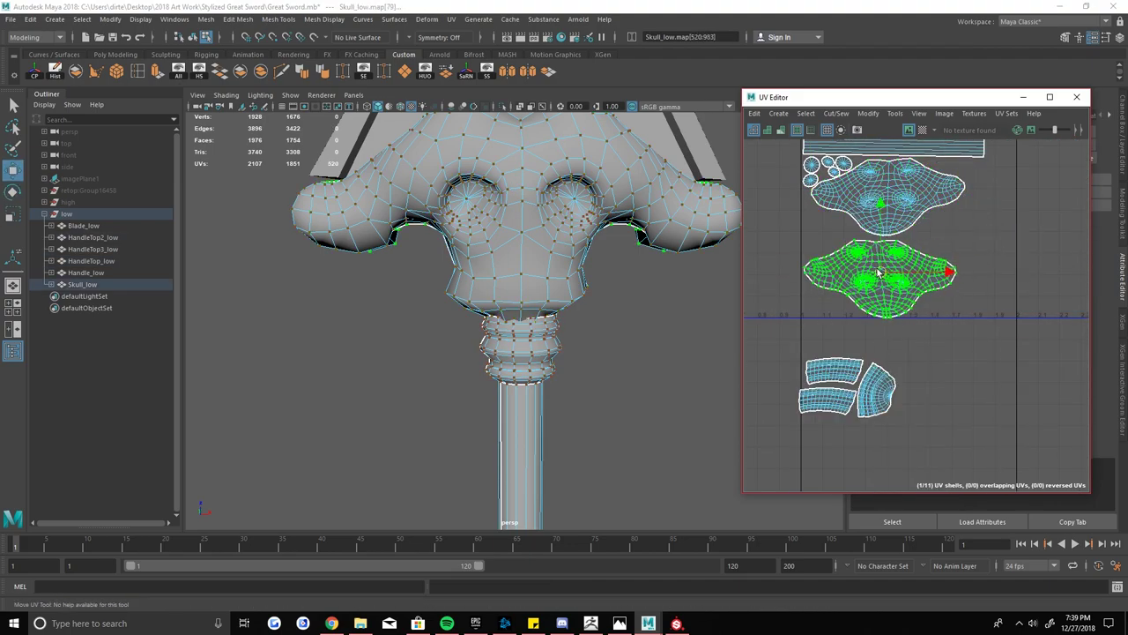
pyautogui.moveTo(833, 370); pyautogui.dragTo(831, 393, button='right')
pyautogui.click(846, 379)
pyautogui.scroll(3, 847, 379)
pyautogui.scroll(2, 870, 379)
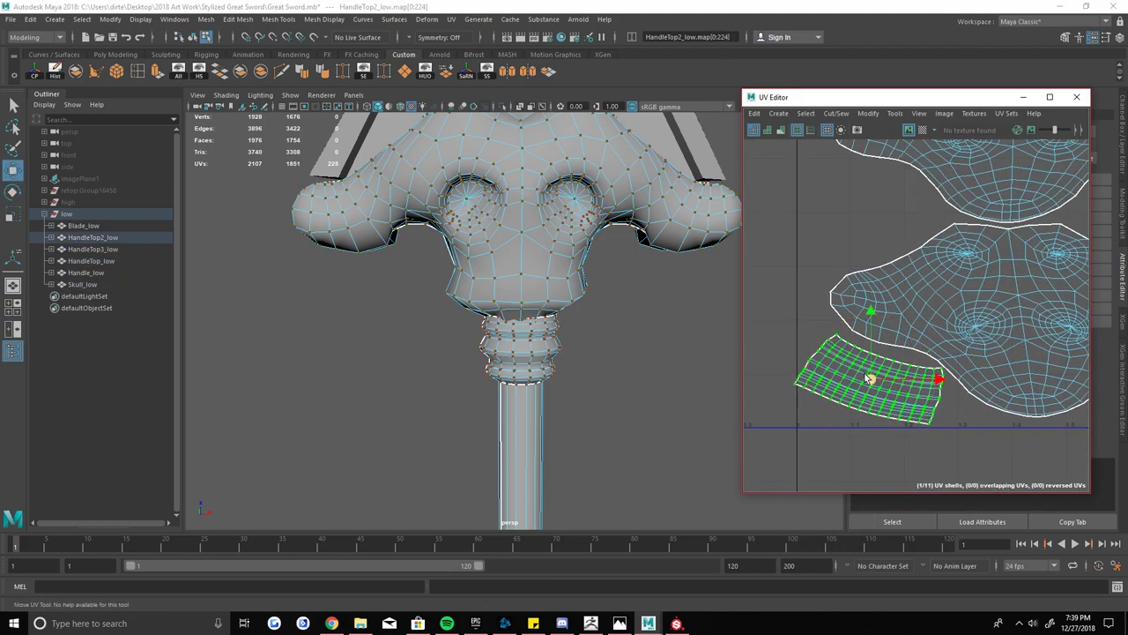
pyautogui.scroll(-3, 870, 379)
pyautogui.scroll(4, 881, 291)
pyautogui.scroll(-4, 855, 260)
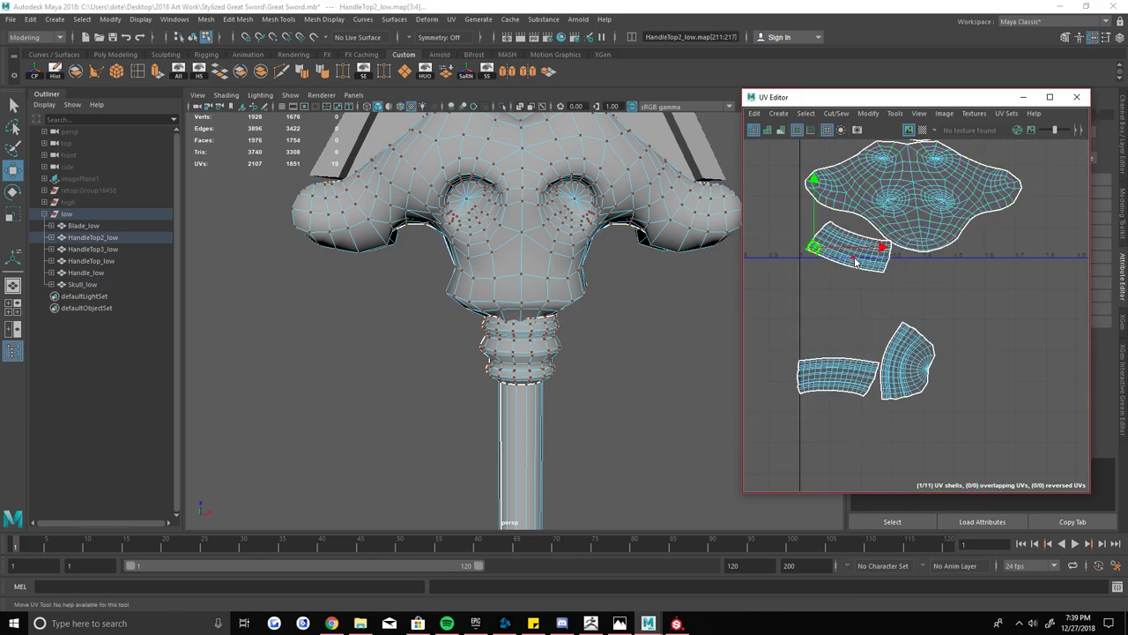
# - Move the Handle_low shell down into free space and reposition the other handle shells
pyautogui.doubleClick(855, 260)
pyautogui.scroll(-3, 811, 376)
pyautogui.click(844, 406)
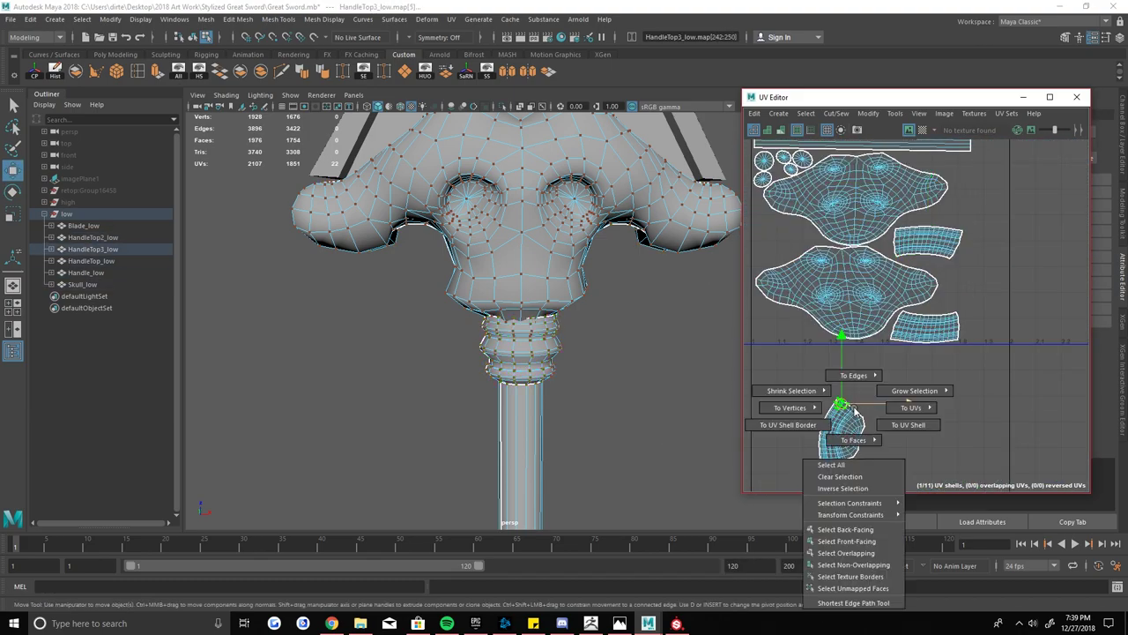
pyautogui.moveTo(845, 405); pyautogui.dragTo(831, 476, button='right')
pyautogui.scroll(2, 990, 201)
pyautogui.scroll(-2, 990, 201)
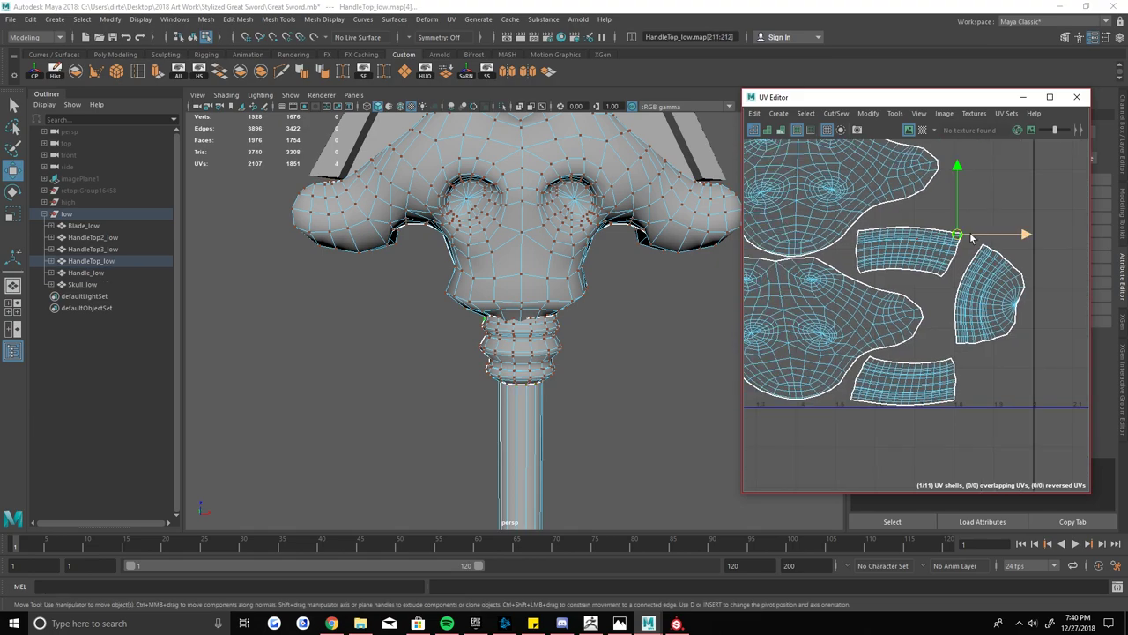
pyautogui.click(992, 404)
pyautogui.scroll(-2, 1031, 331)
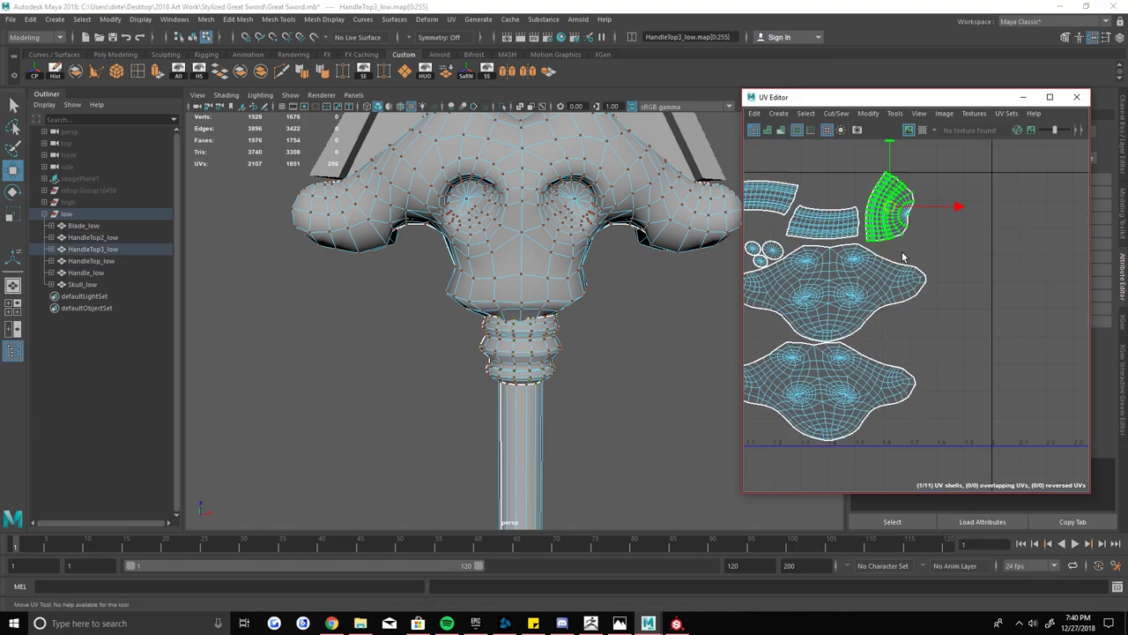
pyautogui.scroll(-1, 923, 353)
pyautogui.click(923, 352)
pyautogui.press('F8')
# - Give the handle parts and blade new Lambert materials, naming the blade's 'Blad'
pyautogui.scroll(-5, 535, 350)
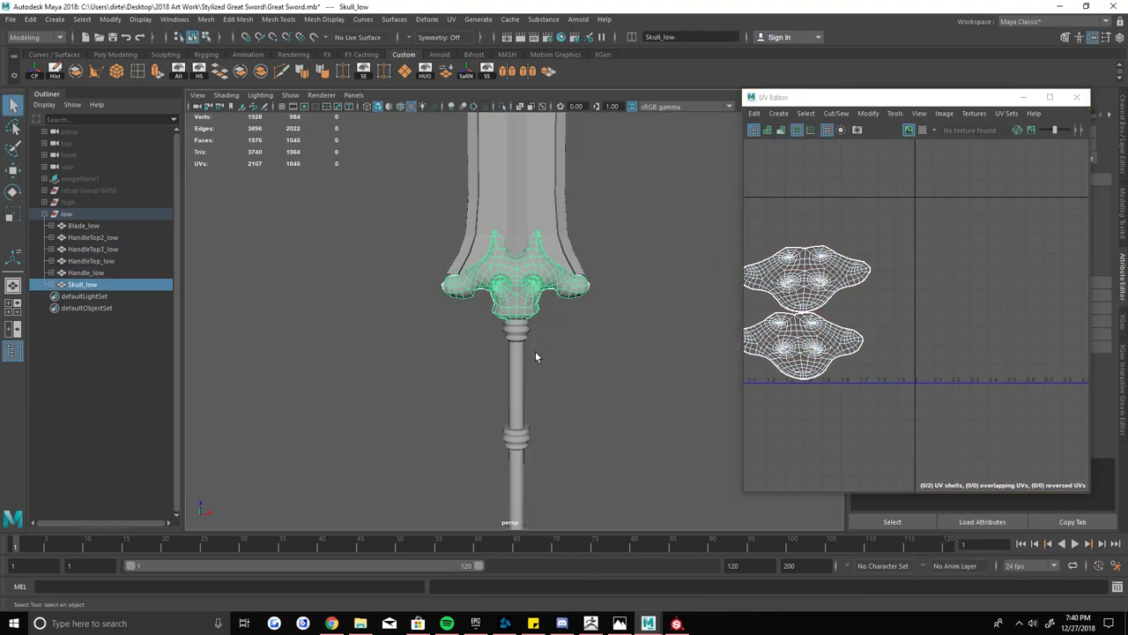
pyautogui.press('q')
pyautogui.press('f')
pyautogui.moveTo(520, 300); pyautogui.dragTo(629, 552, button='right')
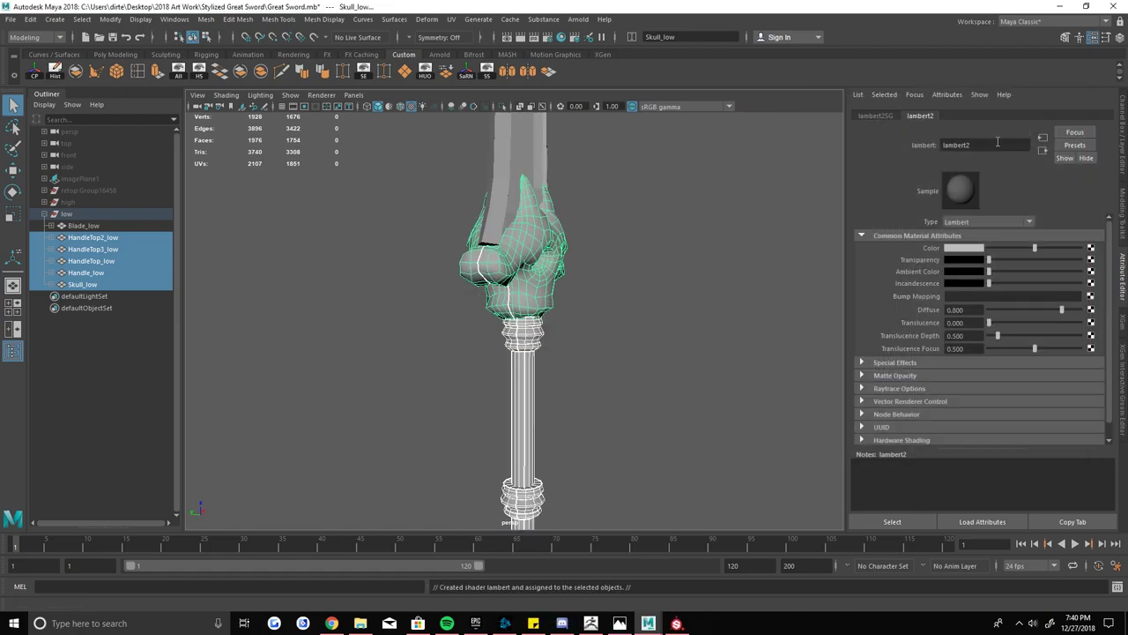
pyautogui.click(520, 159)
pyautogui.press('f')
pyautogui.moveTo(441, 203); pyautogui.dragTo(520, 539, button='right')
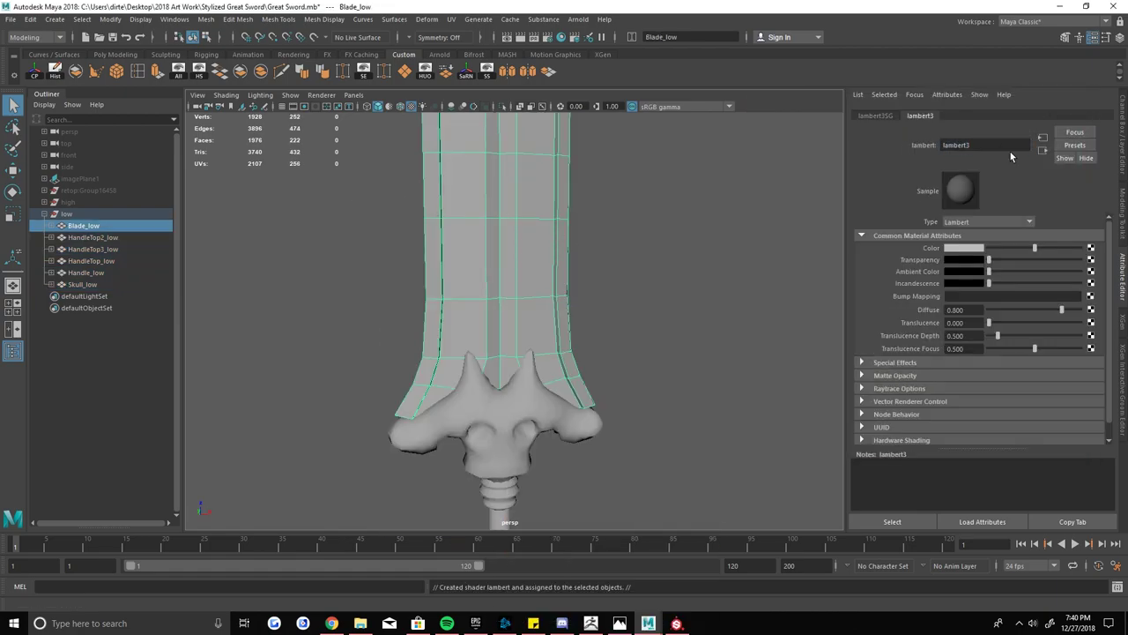
pyautogui.doubleClick(1005, 144)
pyautogui.write('Blad')
pyautogui.press('Return')
# - Check the sword parts' materials and hide the reference image plane
pyautogui.click(597, 383)
pyautogui.click(509, 423)
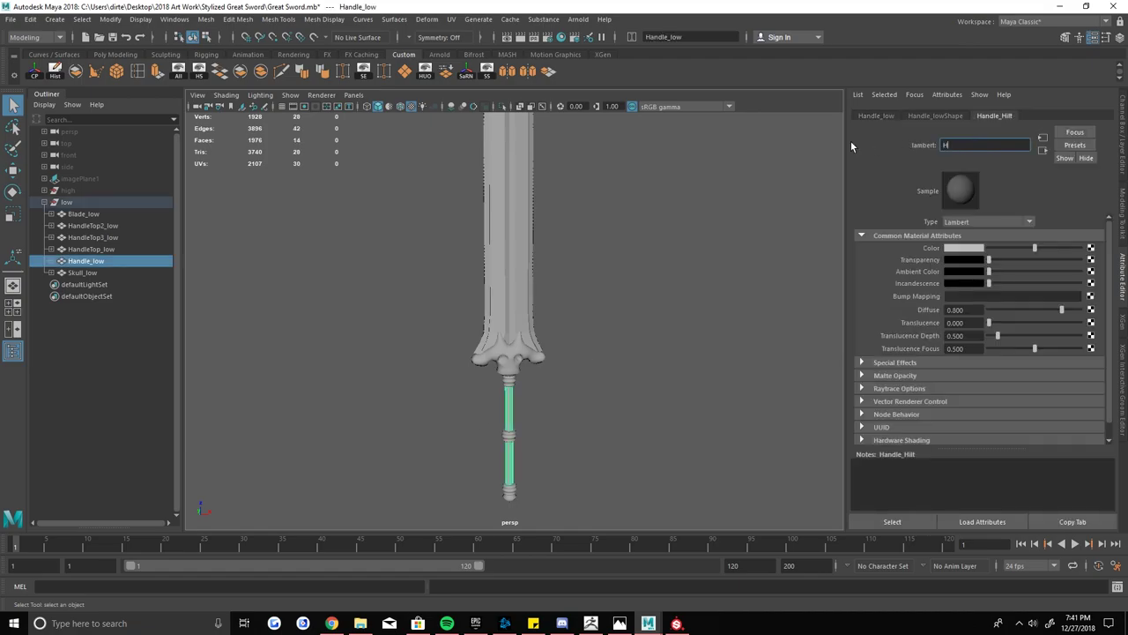
pyautogui.moveTo(617, 265); pyautogui.dragTo(373, 370)
pyautogui.click(373, 373)
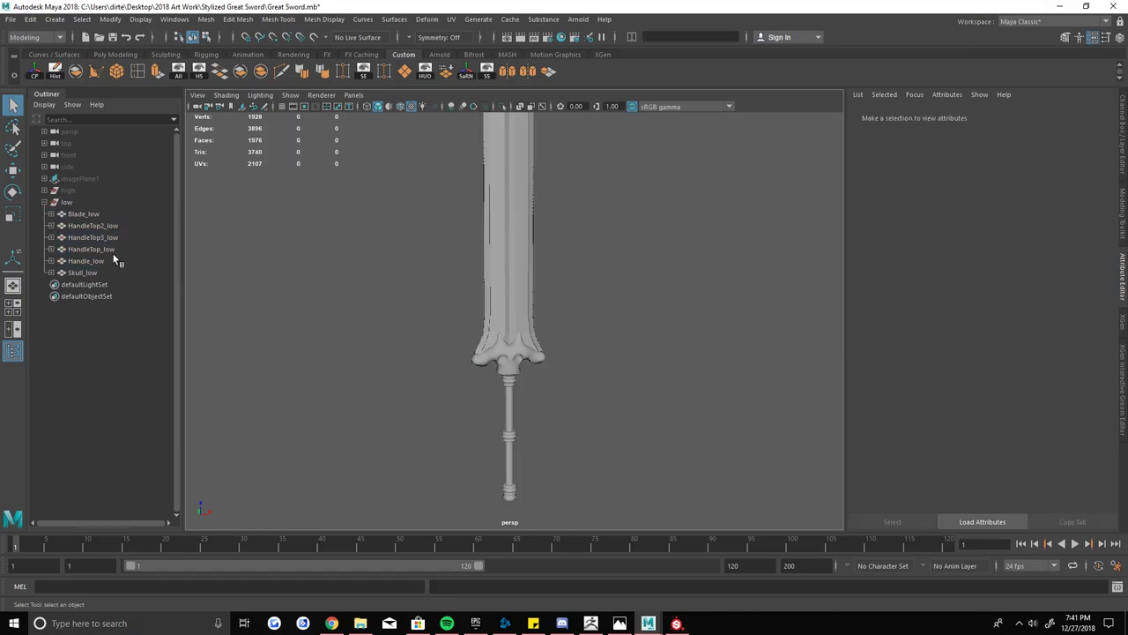
pyautogui.click(378, 106)
pyautogui.click(423, 265)
pyautogui.hotkey('ctrl', 'h')
pyautogui.click(524, 276)
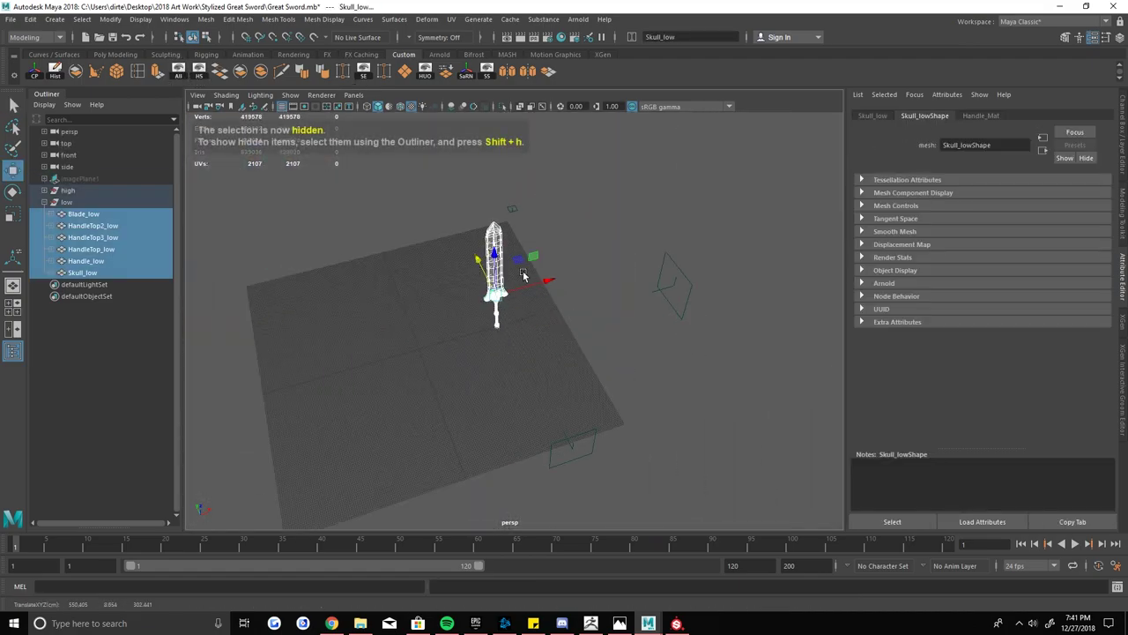
pyautogui.click(503, 399)
pyautogui.scroll(10, 502, 399)
pyautogui.scroll(-3, 525, 266)
pyautogui.click(525, 265)
pyautogui.scroll(-5, 558, 340)
pyautogui.scroll(3, 634, 310)
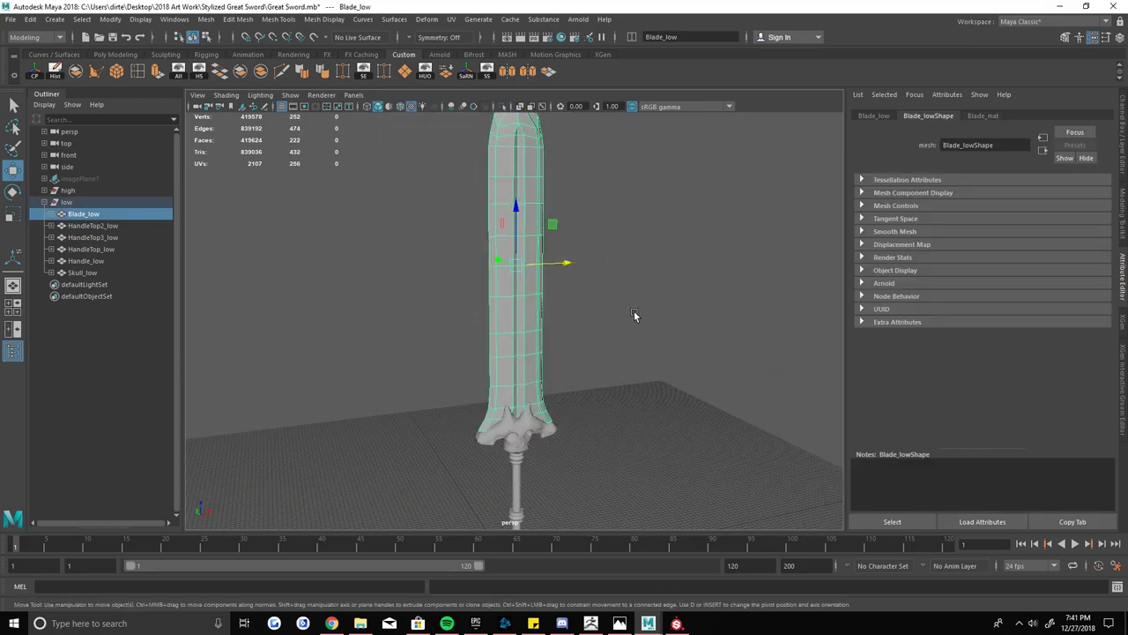
# - Inspect the blade's UV shells in the UV layout
pyautogui.click(451, 19)
pyautogui.click(476, 39)
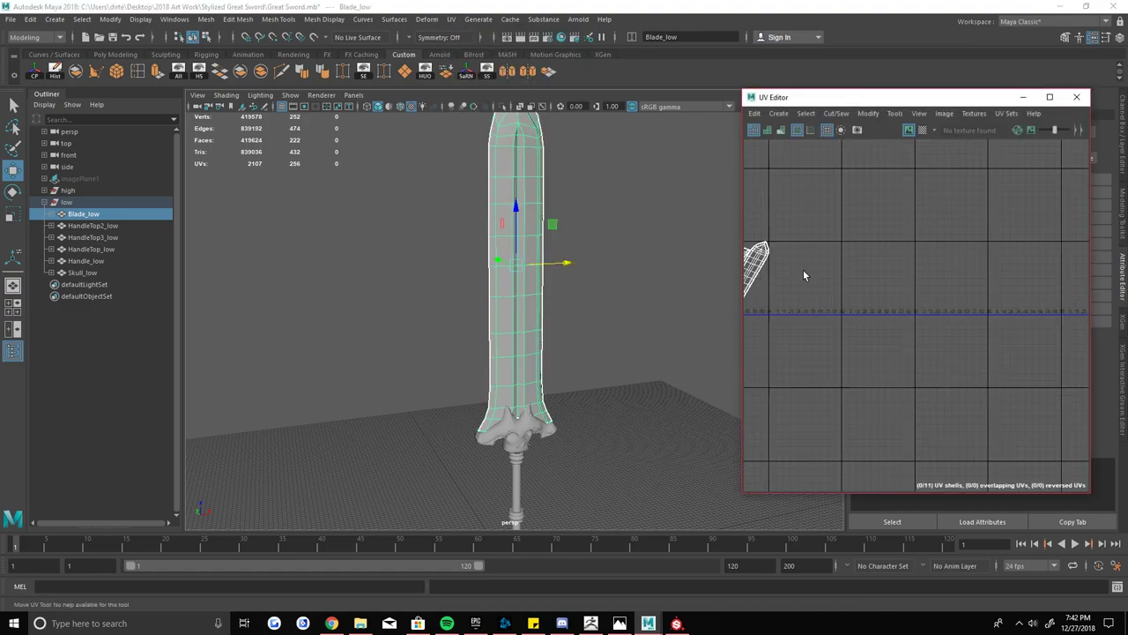
pyautogui.scroll(3, 908, 221)
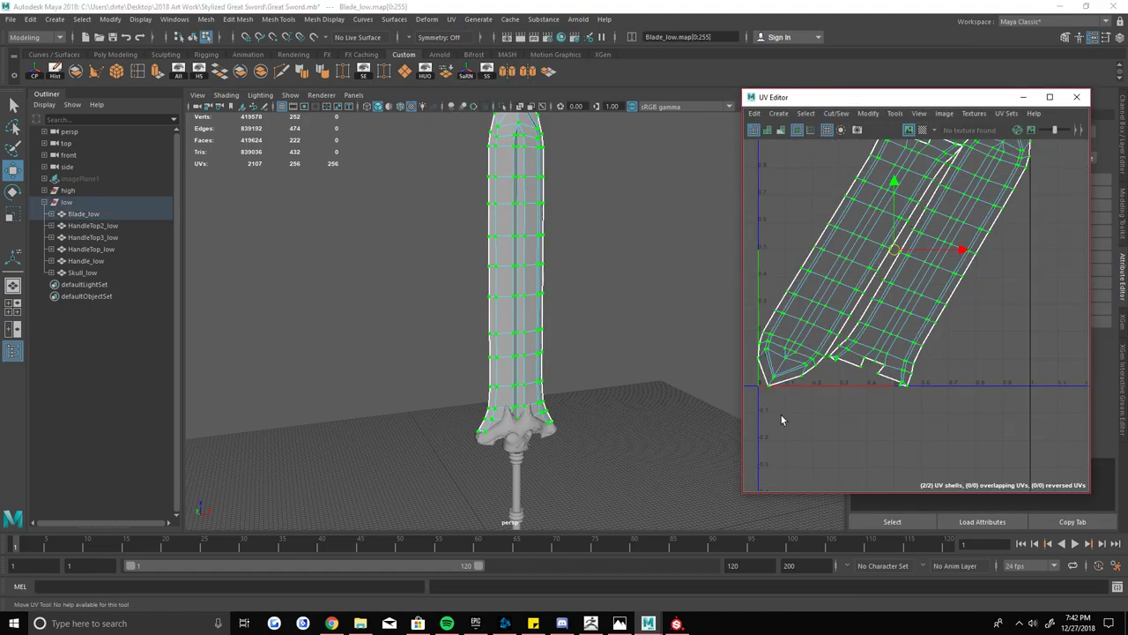
pyautogui.scroll(3, 1014, 214)
pyautogui.press('F8')
pyautogui.scroll(-3, 511, 408)
# - Hide the high-poly mesh and export the selected low-poly parts as OBJ
pyautogui.click(510, 408)
pyautogui.press('f')
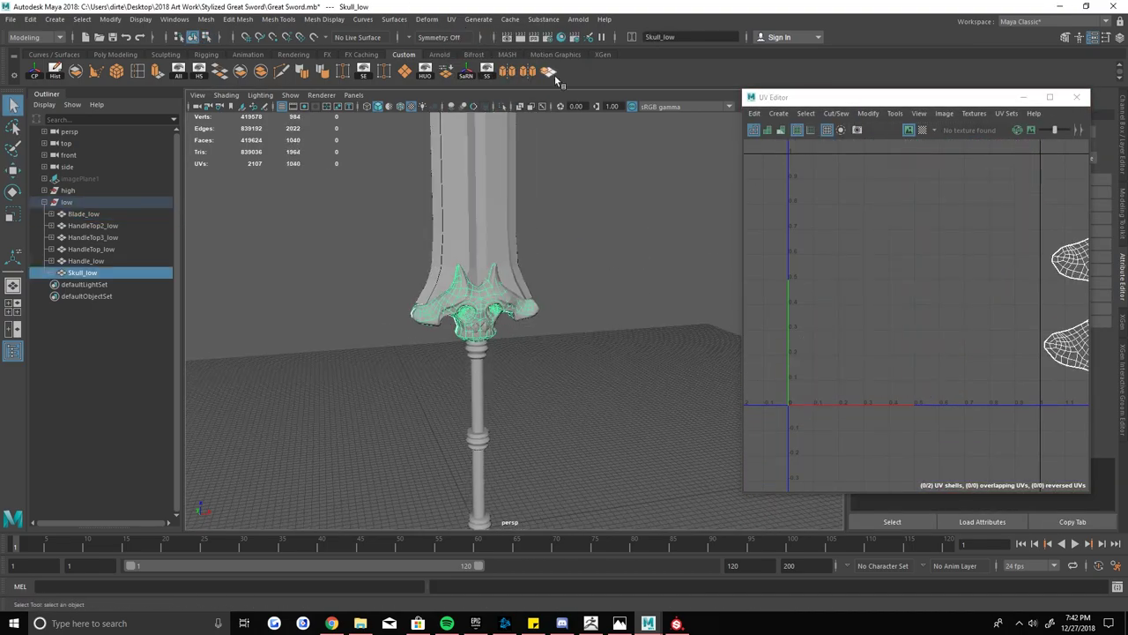
pyautogui.press('w')
pyautogui.hotkey('ctrl', 'h')
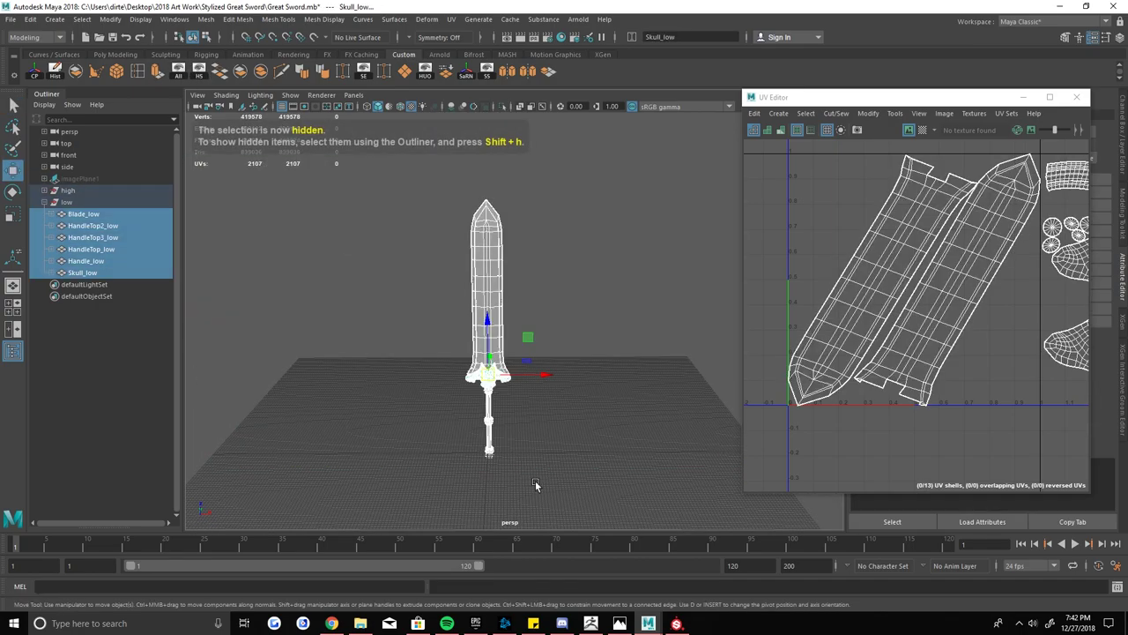
pyautogui.hotkey('alt', 'h')
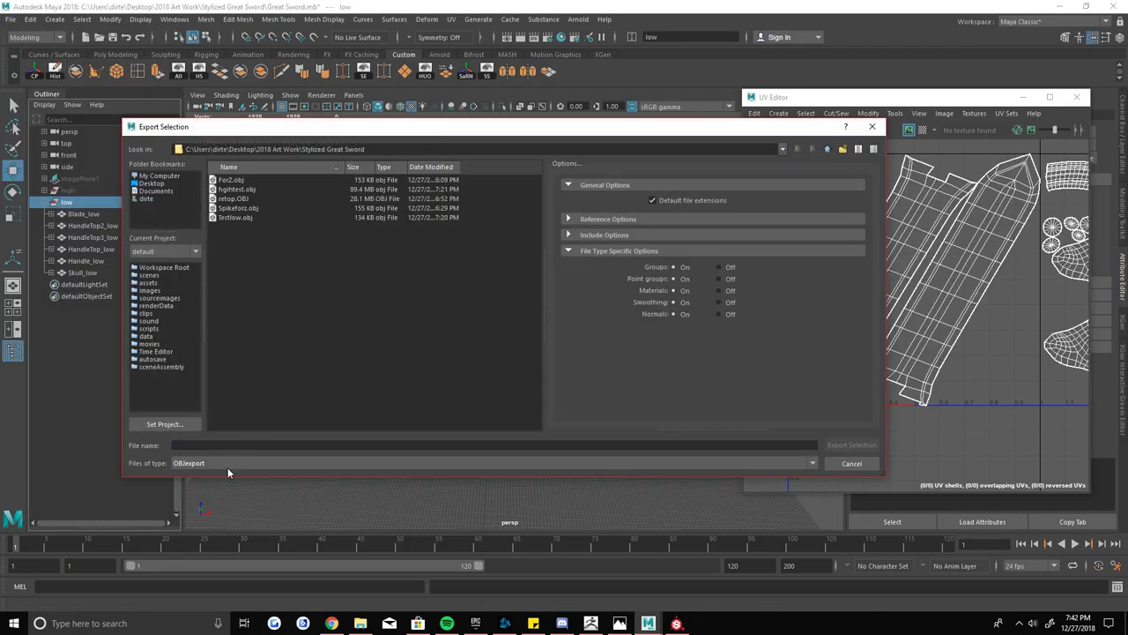
pyautogui.press('Return')
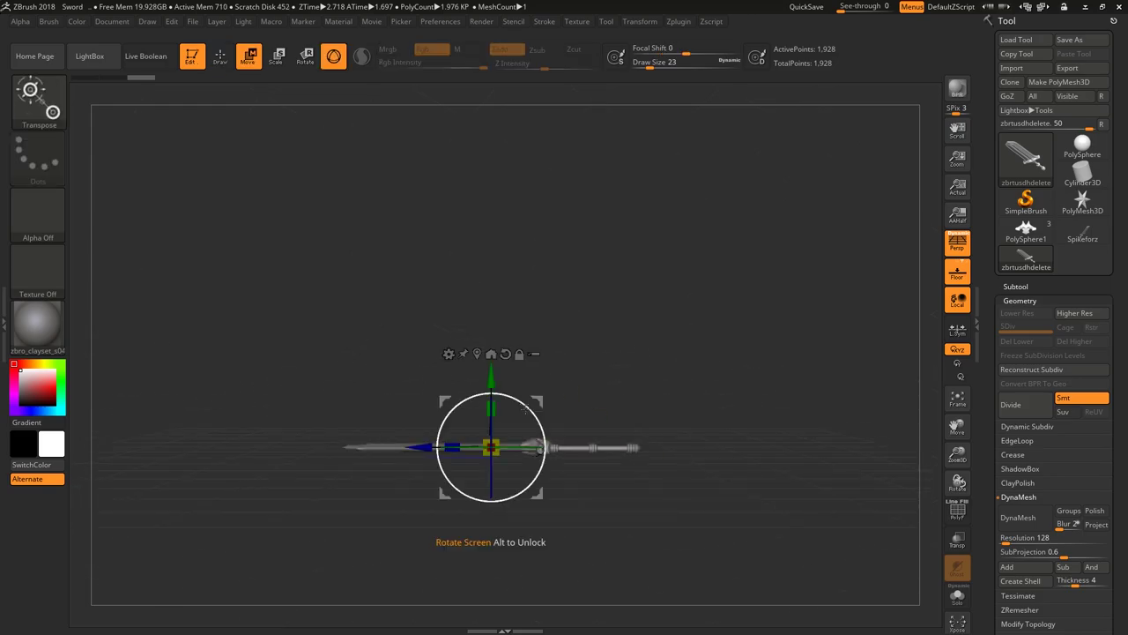
# - Groups Split the sword into subtools and divide the blade one more level
pyautogui.click(1015, 286)
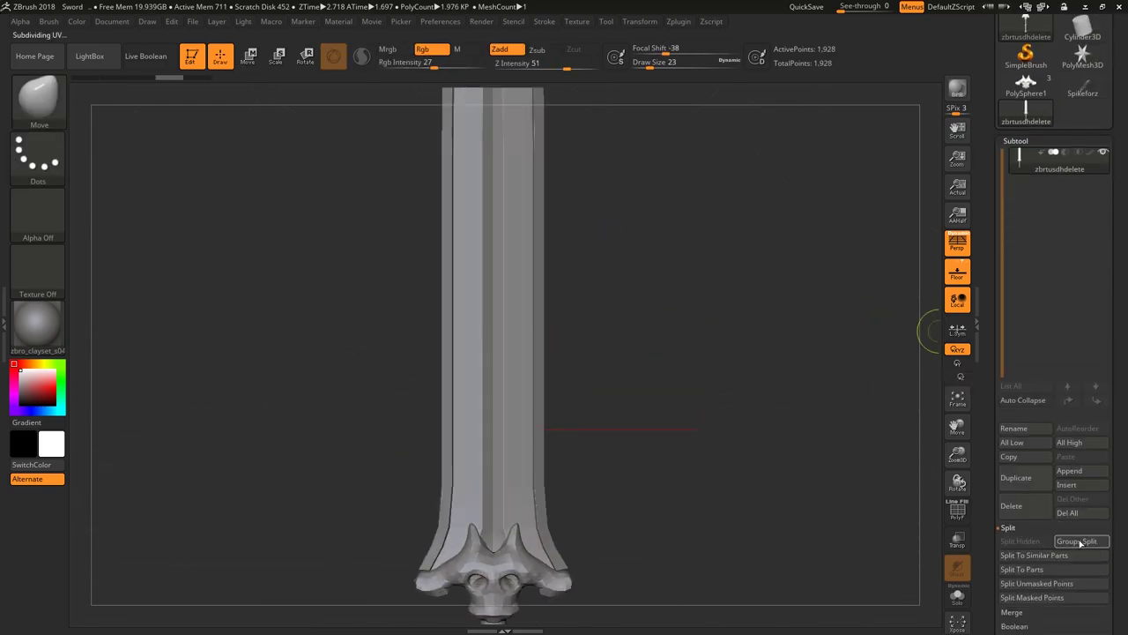
pyautogui.click(1021, 569)
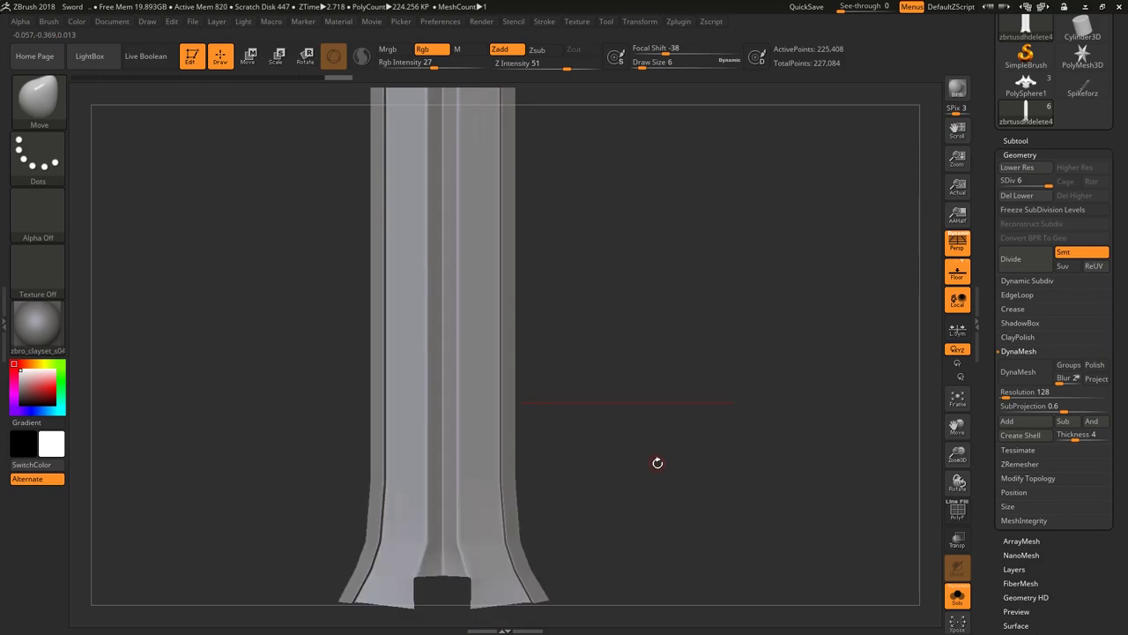
pyautogui.keyDown('alt'); pyautogui.moveTo(656, 462); pyautogui.dragTo(650, 274); pyautogui.keyUp('alt')
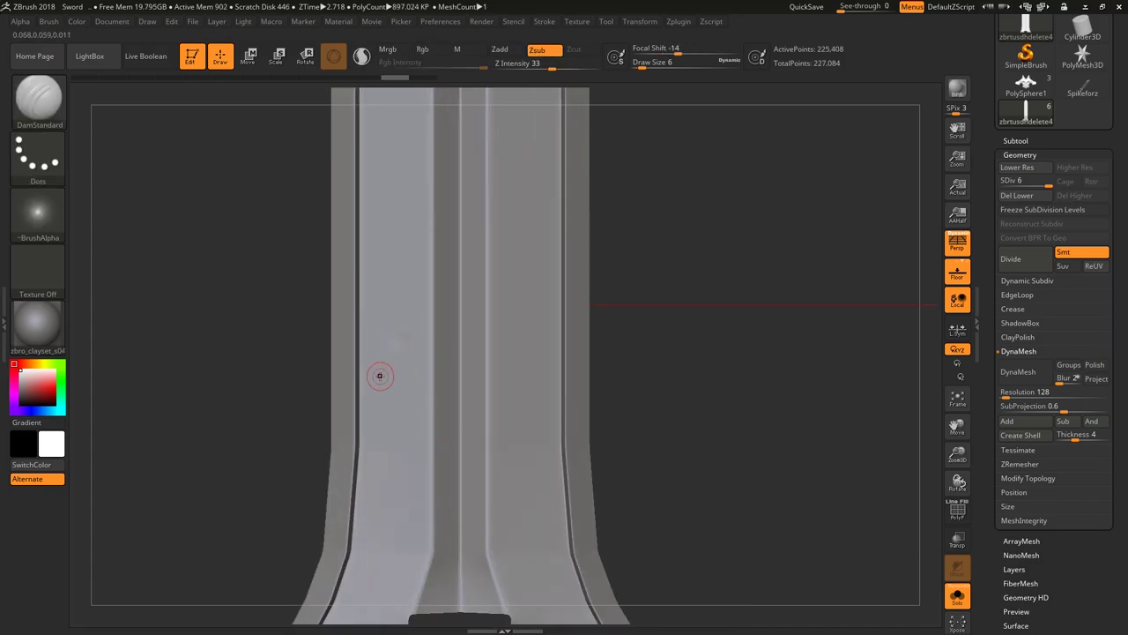
pyautogui.hotkey('ctrl', 'd')
# - Turn Solo off and carve two scratches across the lower blade with DamStandard
pyautogui.click(963, 603)
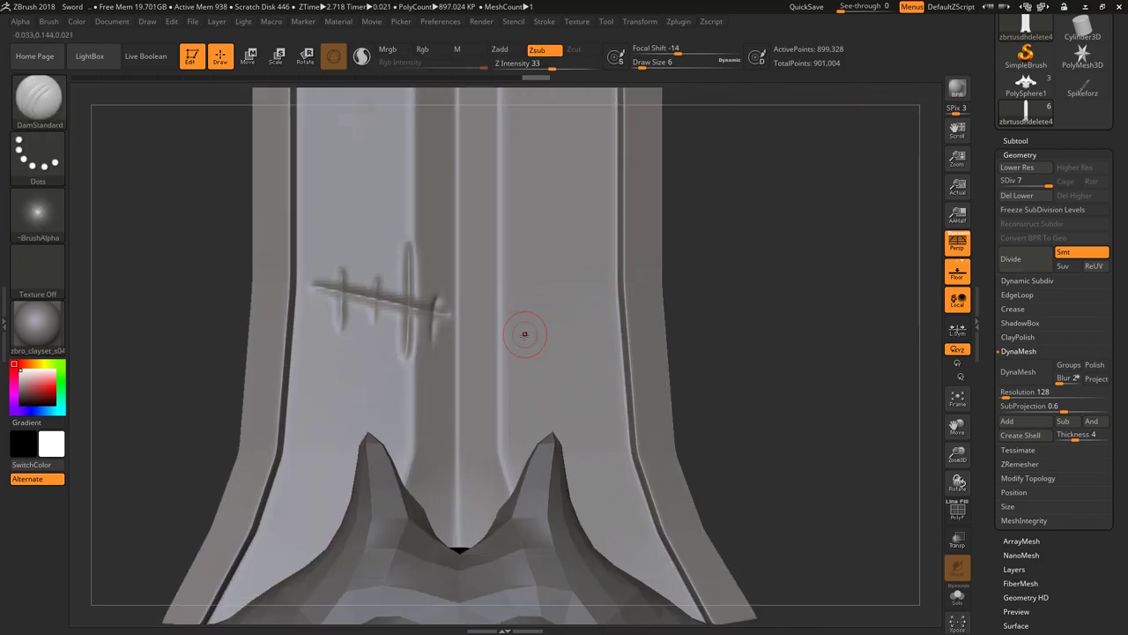
pyautogui.moveTo(476, 338); pyautogui.dragTo(575, 331)
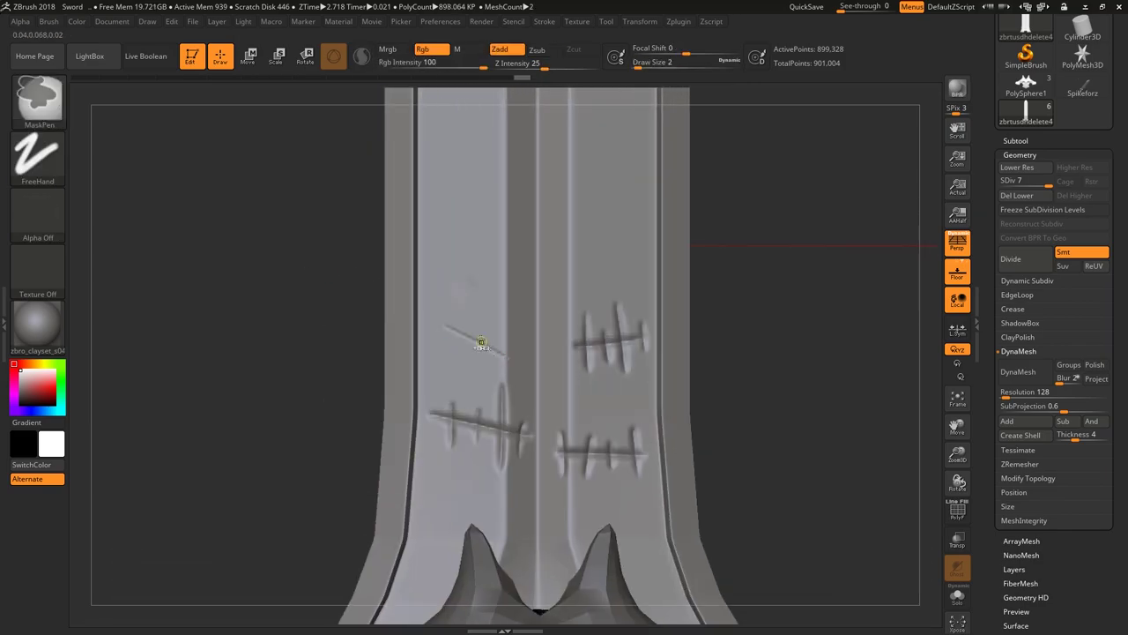
pyautogui.moveTo(434, 335); pyautogui.dragTo(514, 349)
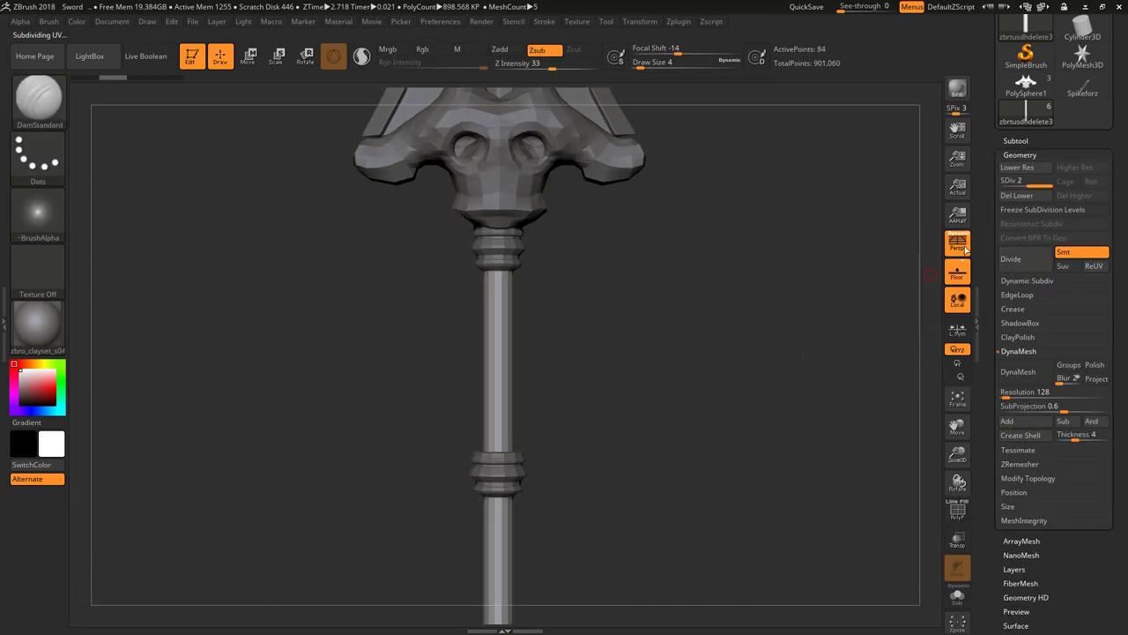
# - Divide the handle further and apply DynaMesh, then inspect the shaft rings and pommel
pyautogui.doubleClick(1031, 258)
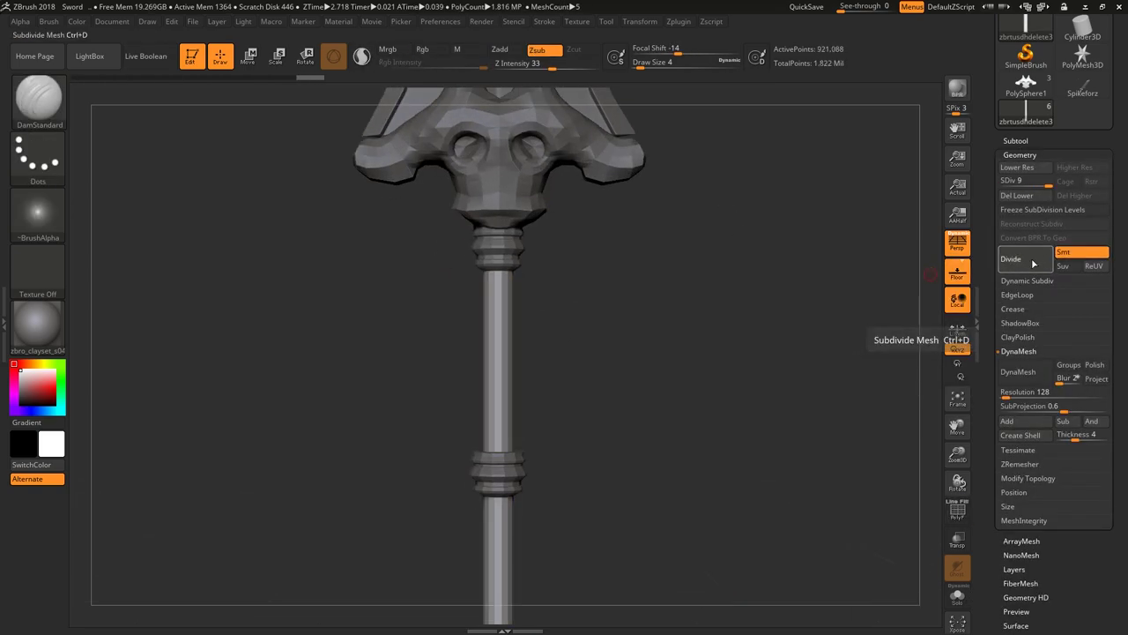
pyautogui.click(1025, 372)
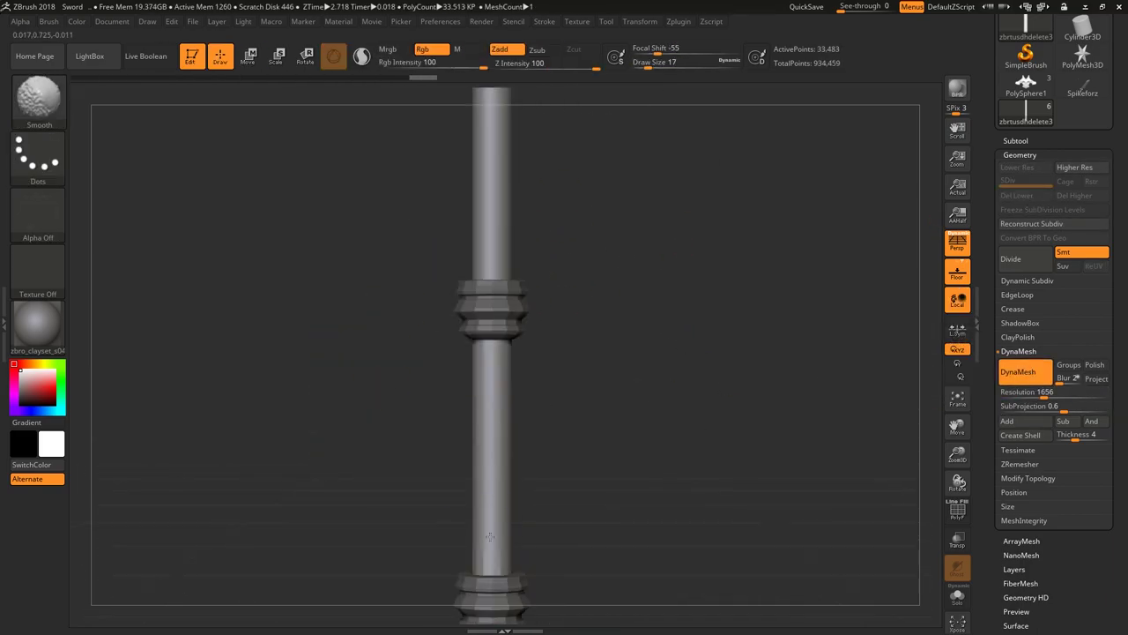
pyautogui.keyDown('alt'); pyautogui.moveTo(555, 289); pyautogui.dragTo(470, 154); pyautogui.keyUp('alt')
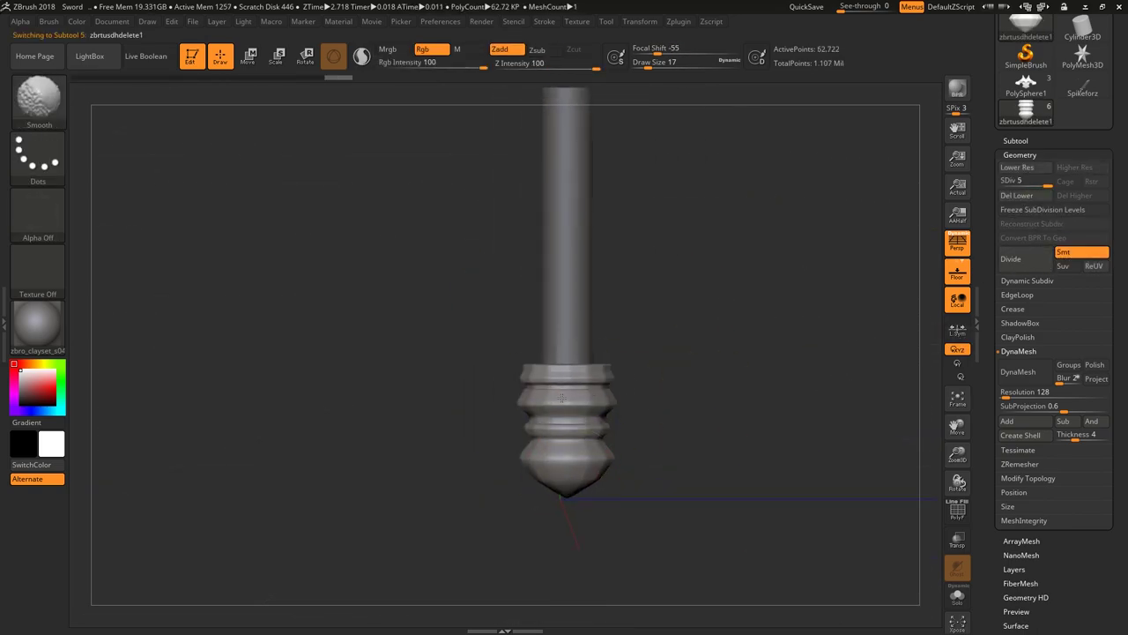
pyautogui.moveTo(562, 399); pyautogui.dragTo(701, 386)
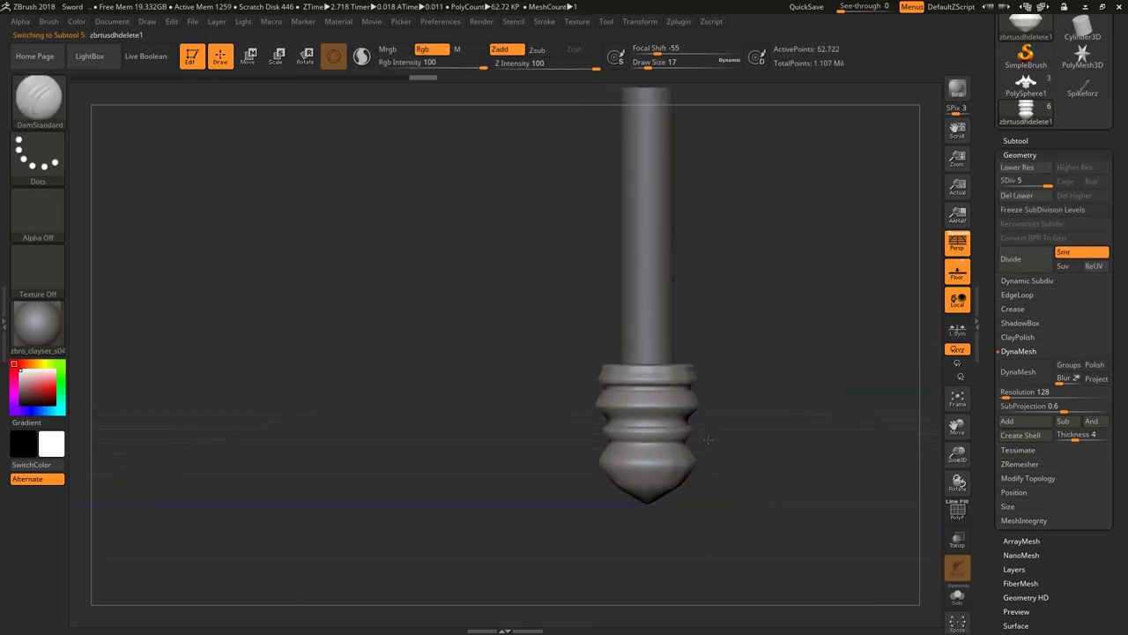
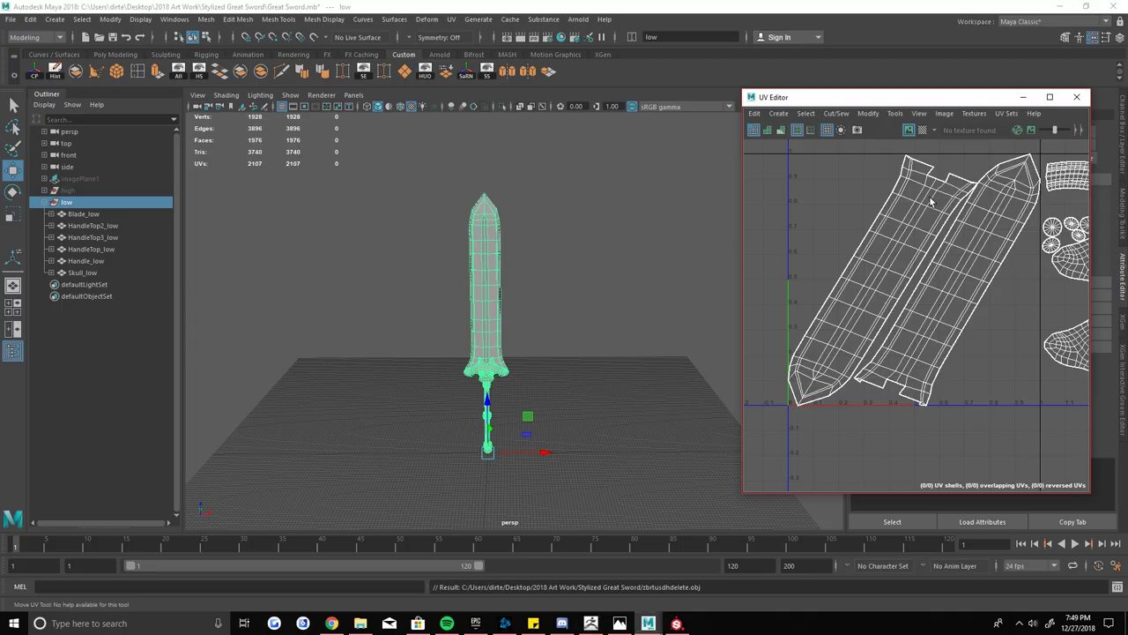
# - Import the ZBrush high-poly sword meshes, rotate them 90 on X, and isolate them
pyautogui.click(1076, 97)
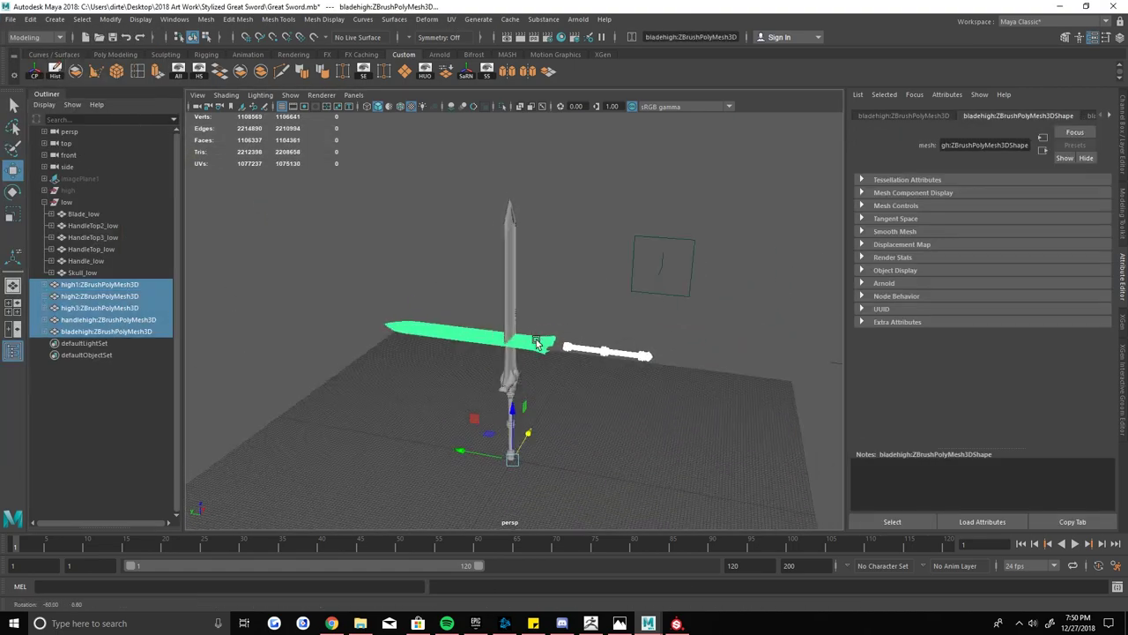
pyautogui.keyDown('alt'); pyautogui.moveTo(494, 370); pyautogui.dragTo(559, 408); pyautogui.keyUp('alt')
pyautogui.click(957, 206)
pyautogui.write('90')
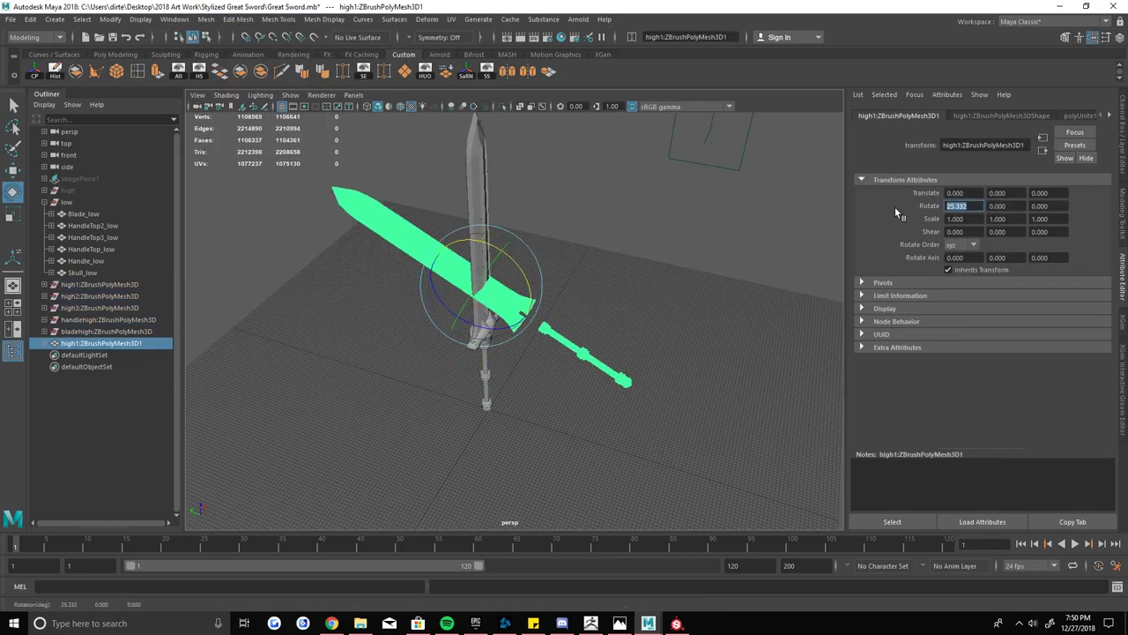
pyautogui.click(99, 284)
pyautogui.keyDown('shift'); pyautogui.click(101, 343); pyautogui.keyUp('shift')
pyautogui.hotkey('alt', 'h')
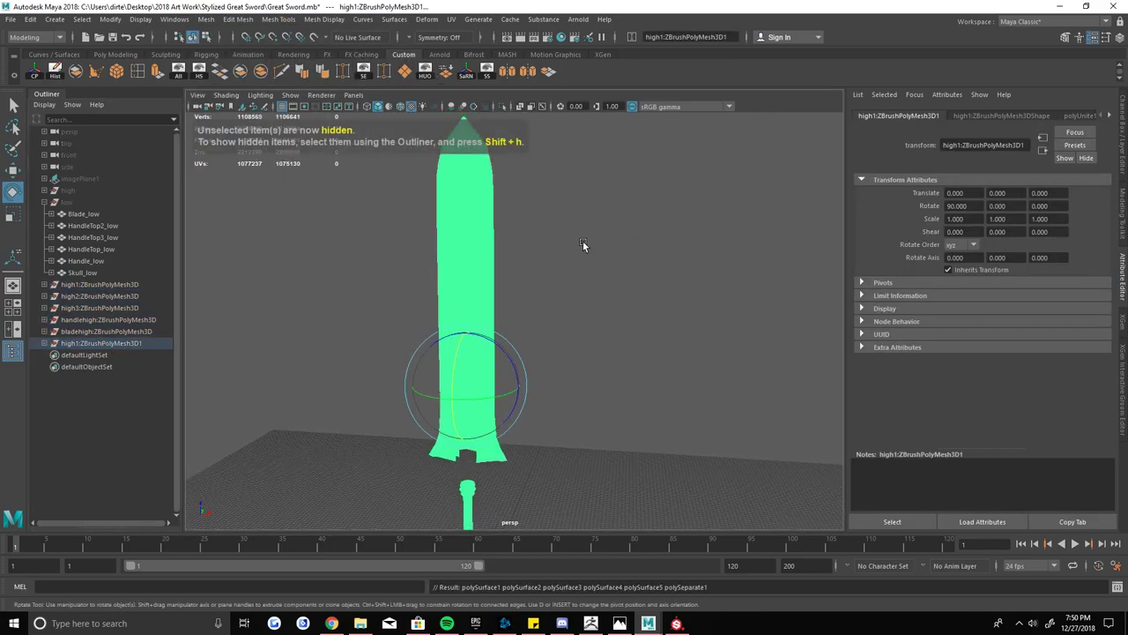
# - Separate the high-poly mesh into individual pieces and frame the small handle part
pyautogui.click(30, 18)
pyautogui.click(104, 313)
pyautogui.write('Blade_high')
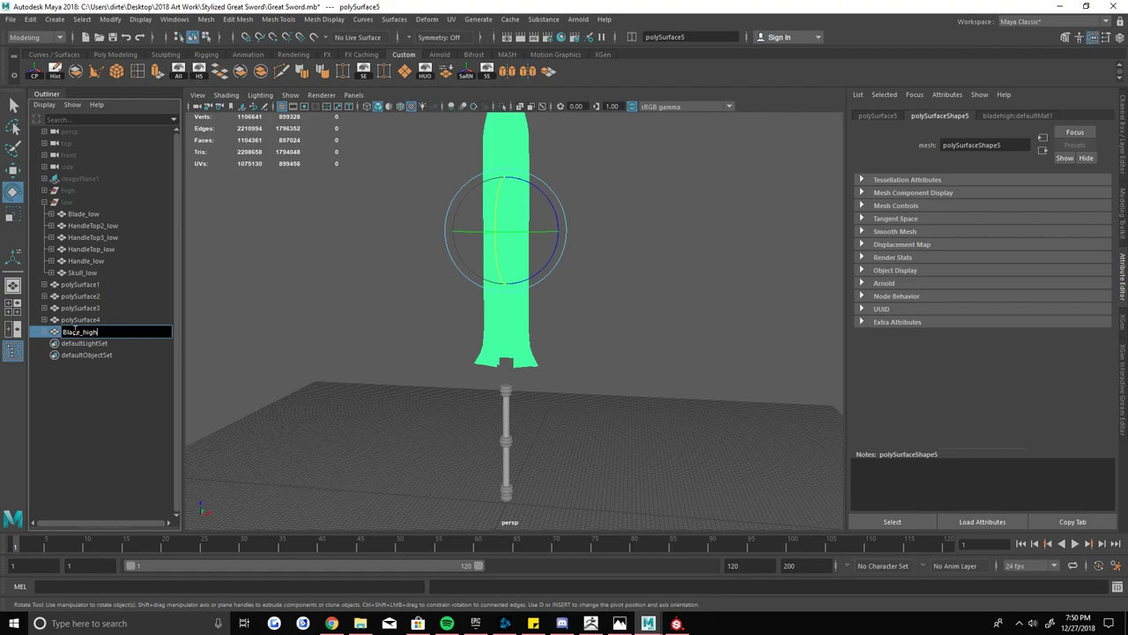
pyautogui.click(84, 284)
pyautogui.write('HandleTop_high')
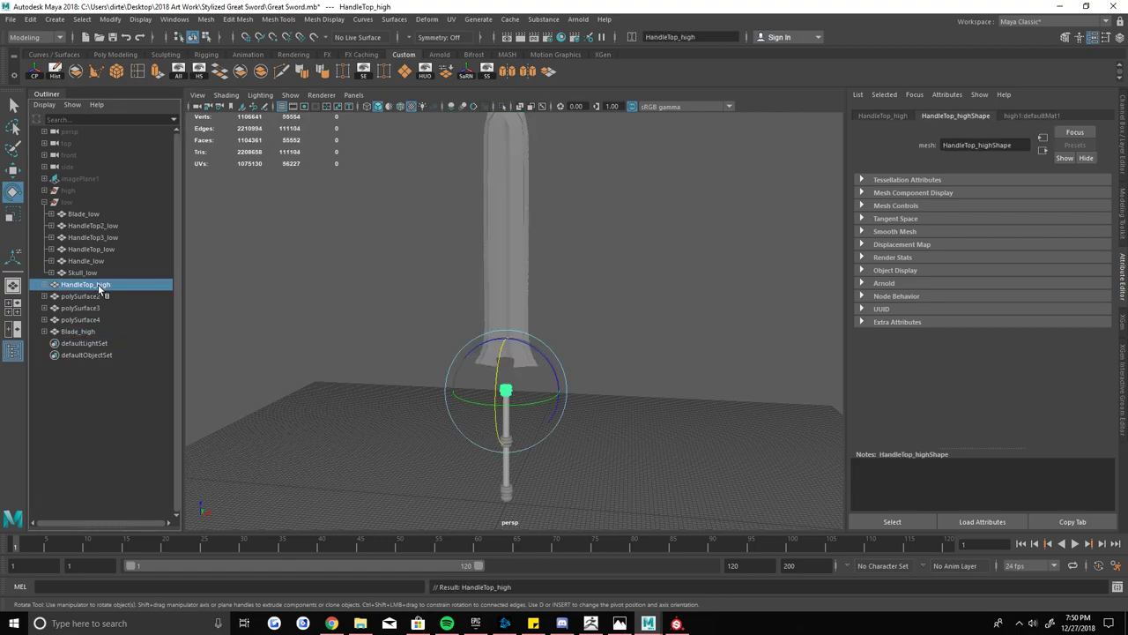
pyautogui.press('f')
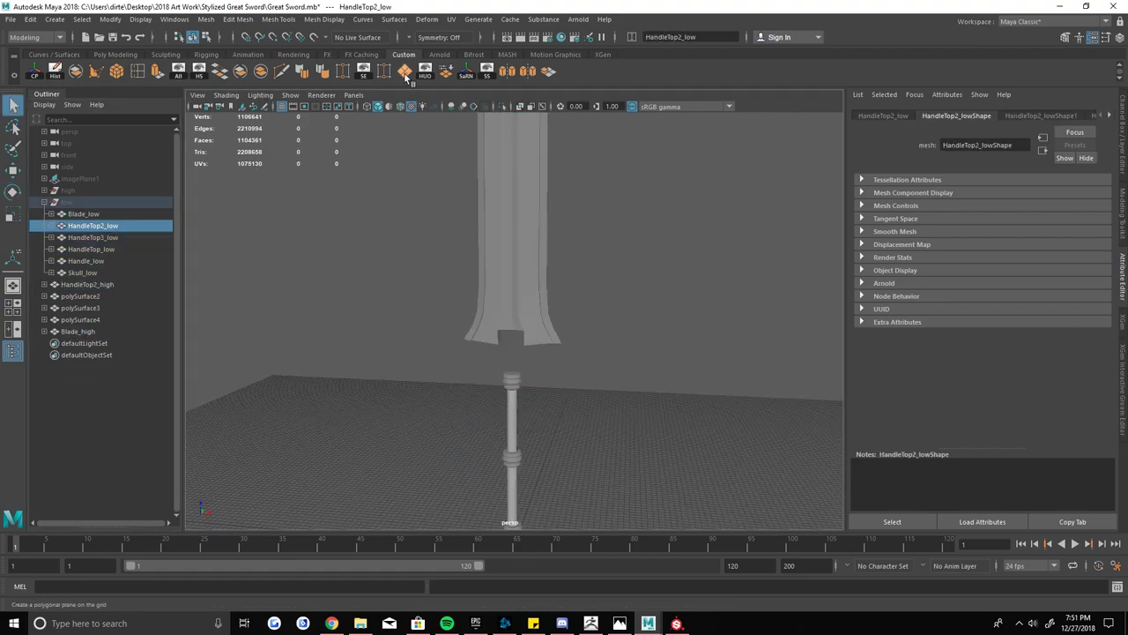
pyautogui.hotkey('ctrl', 'shift', 'h')
pyautogui.hotkey('ctrl', 'h')
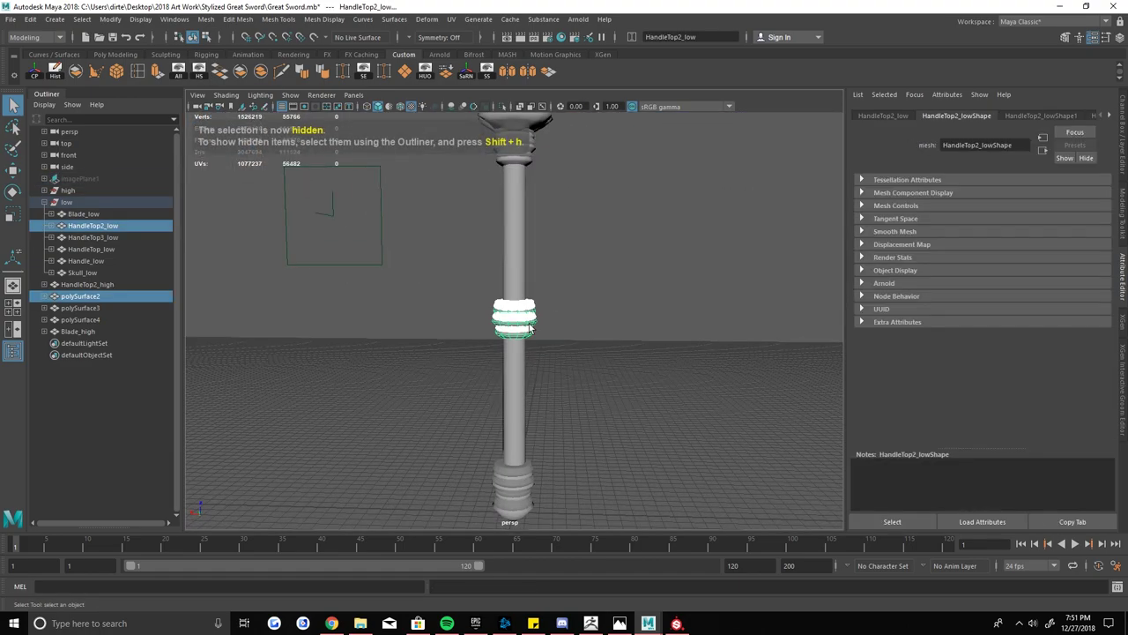
pyautogui.write('HandleTop2')
# - Rename the handle pieces HandleTop_high, HandleTop2_high, HandleTop3_high and Handle_high to match the low-poly names
pyautogui.press('Return')
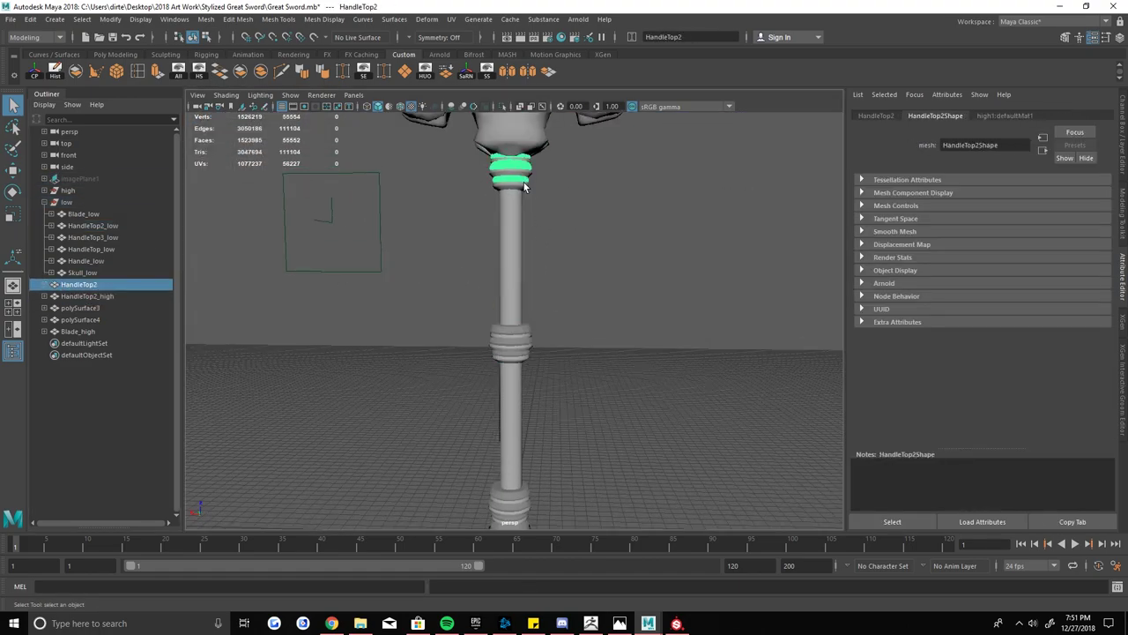
pyautogui.write('_high')
pyautogui.press('Return')
pyautogui.click(535, 415)
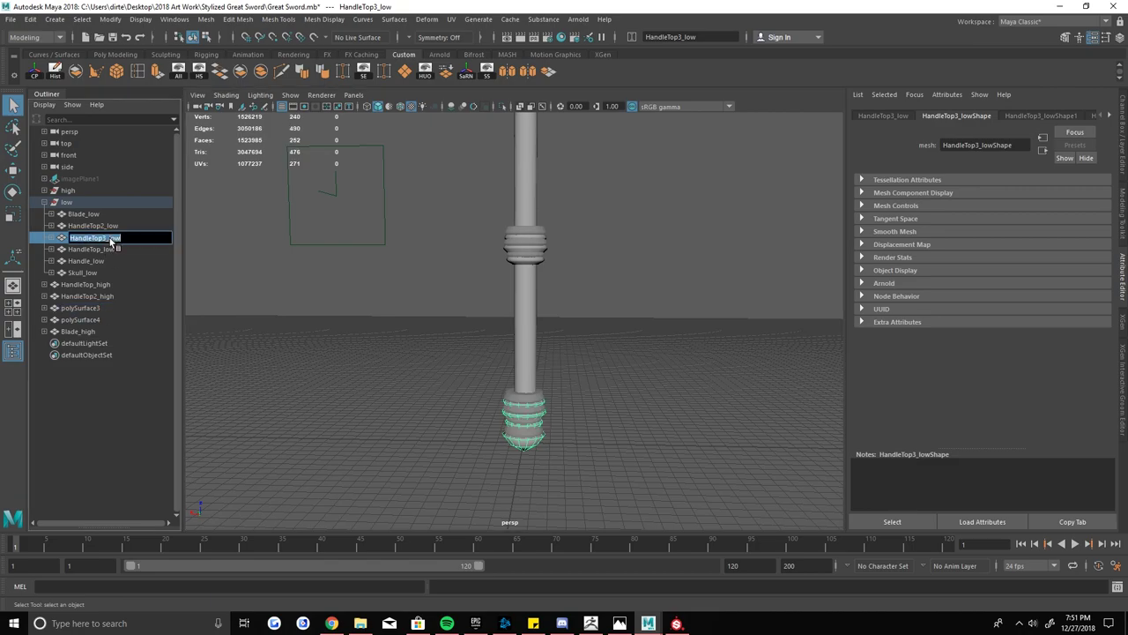
pyautogui.press('BackSpace')
pyautogui.press('BackSpace')
pyautogui.press('BackSpace')
pyautogui.write('high')
pyautogui.click(97, 262)
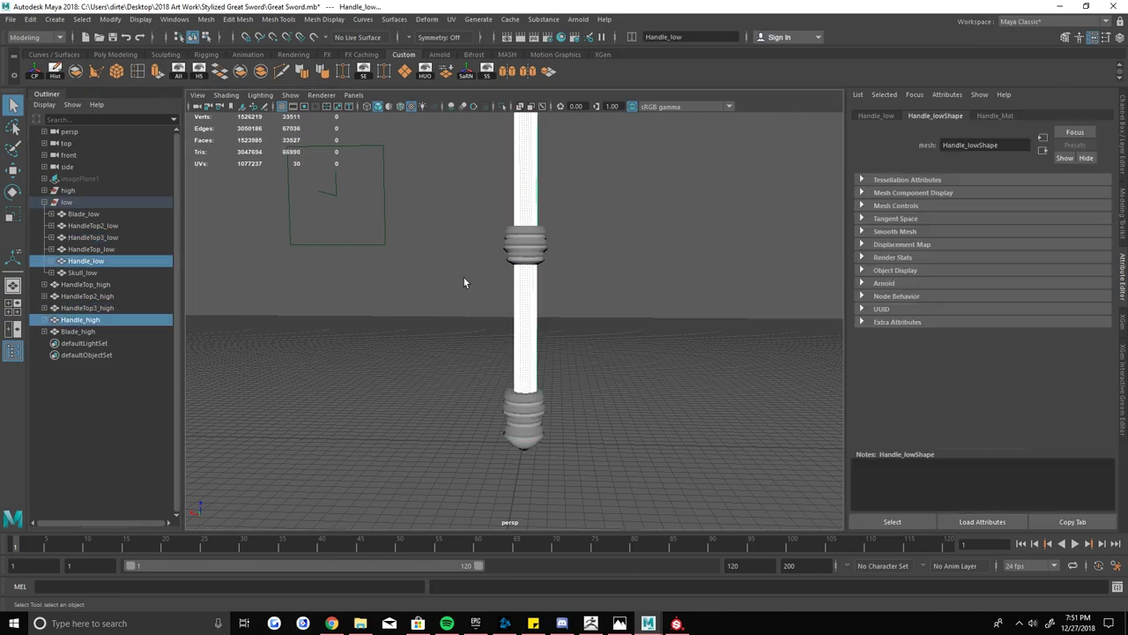
pyautogui.hotkey('ctrl', 'z')
pyautogui.hotkey('ctrl', 'z')
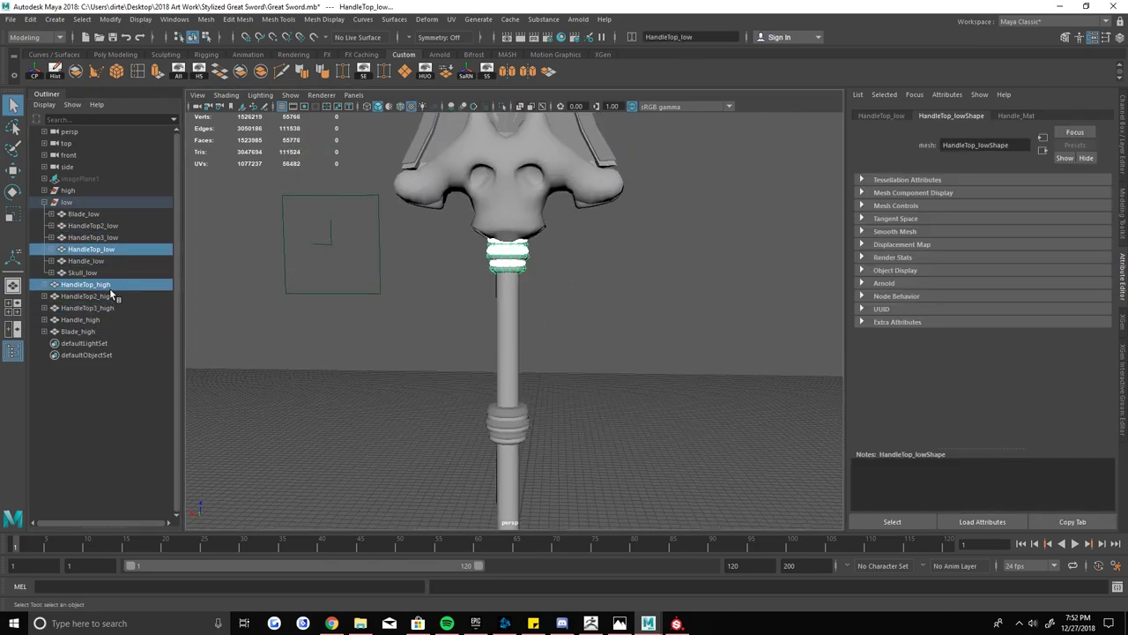
# - Collapse the 'high' group of renamed pieces and hide the low group
pyautogui.click(44, 191)
pyautogui.moveTo(77, 331); pyautogui.dragTo(94, 285)
pyautogui.click(66, 273)
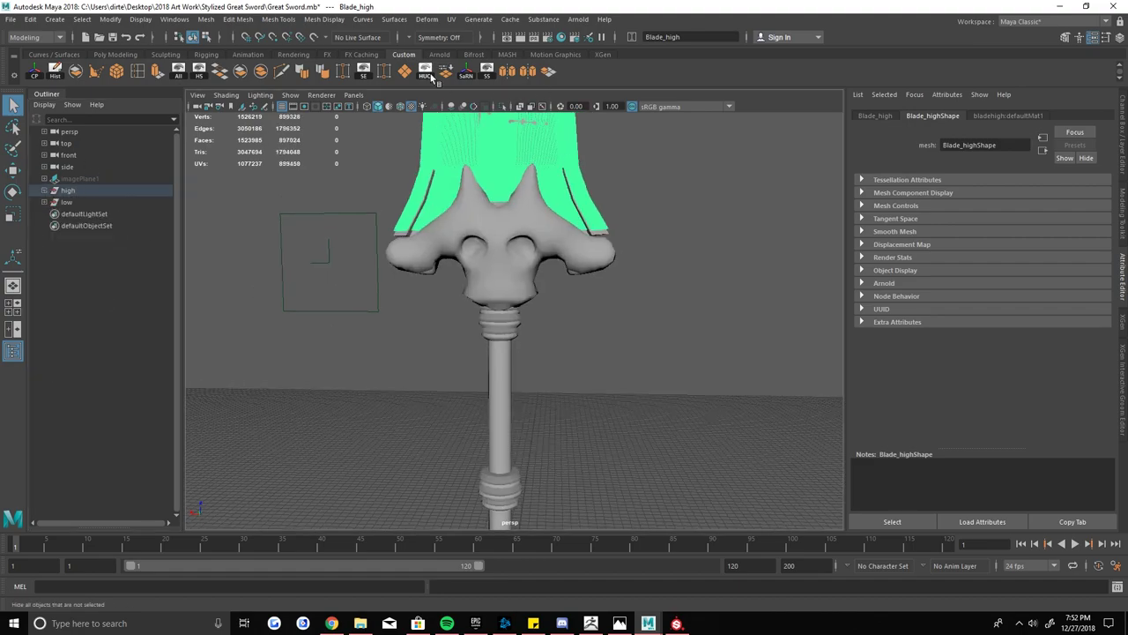
pyautogui.hotkey('ctrl', 'h')
pyautogui.click(738, 220)
# - Combine the two skull halves into a single Skull_high mesh
pyautogui.hotkey('ctrl', 'z')
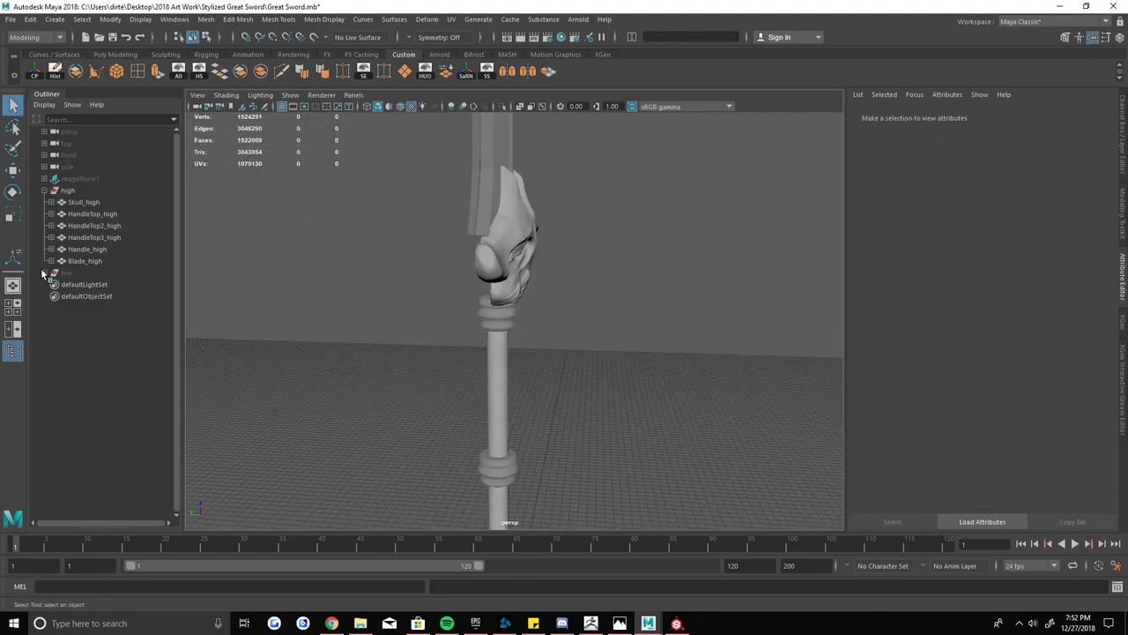
pyautogui.hotkey('ctrl', 'z')
pyautogui.hotkey('ctrl', 'z')
pyautogui.hotkey('ctrl', 'z')
pyautogui.hotkey('ctrl', 'z')
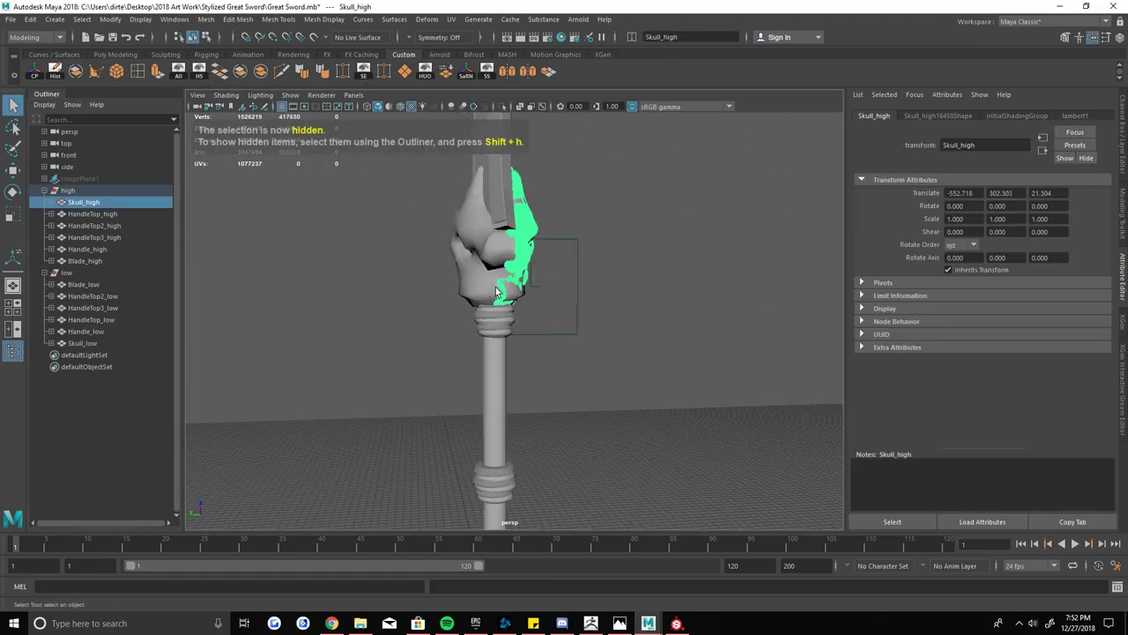
pyautogui.hotkey('ctrl', 'z')
pyautogui.hotkey('ctrl', 'z')
pyautogui.hotkey('ctrl', 'z')
pyautogui.hotkey('ctrl', 'z')
pyautogui.hotkey('ctrl', 'z')
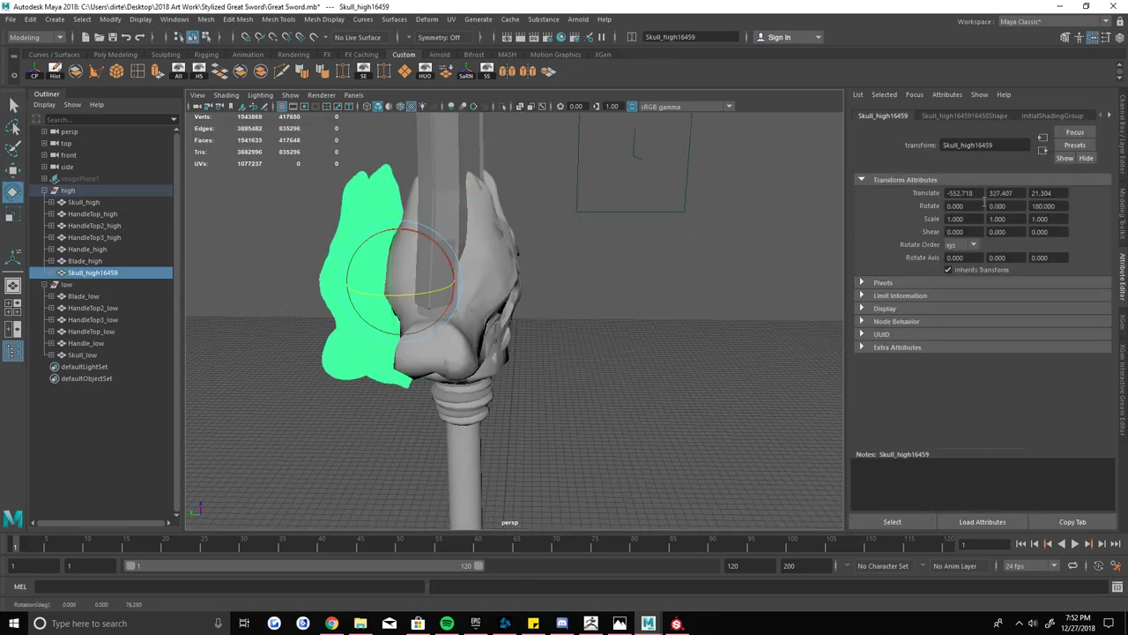
pyautogui.hotkey('ctrl', 'z')
pyautogui.hotkey('ctrl', 'z')
pyautogui.click(206, 18)
pyautogui.click(228, 60)
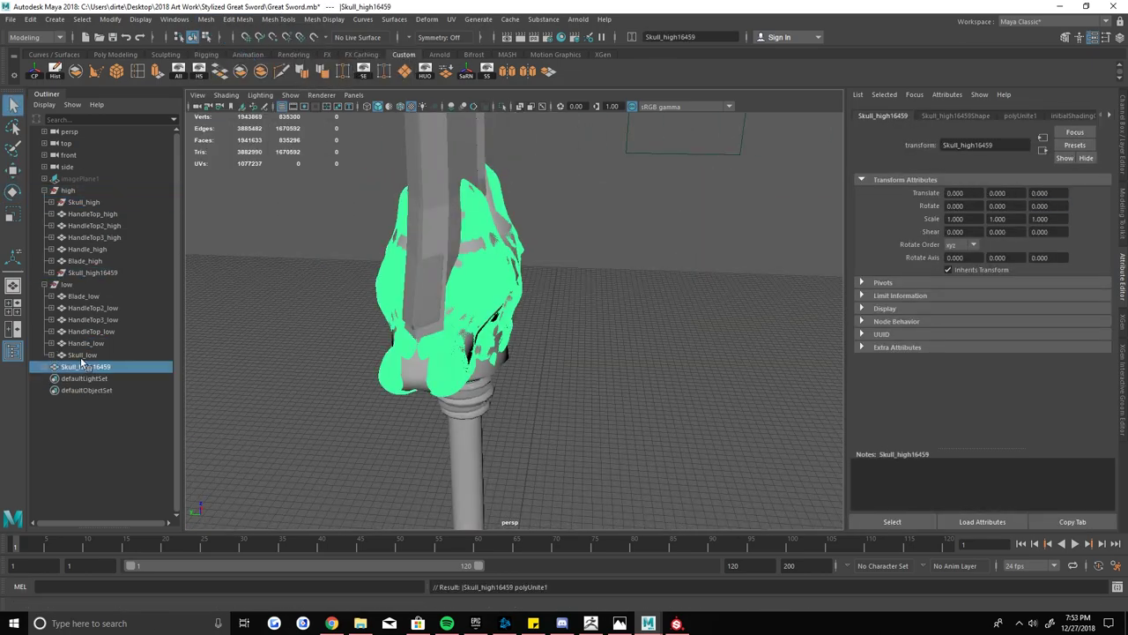
pyautogui.hotkey('ctrl', 'z')
pyautogui.hotkey('ctrl', 'z')
pyautogui.hotkey('ctrl', 'z')
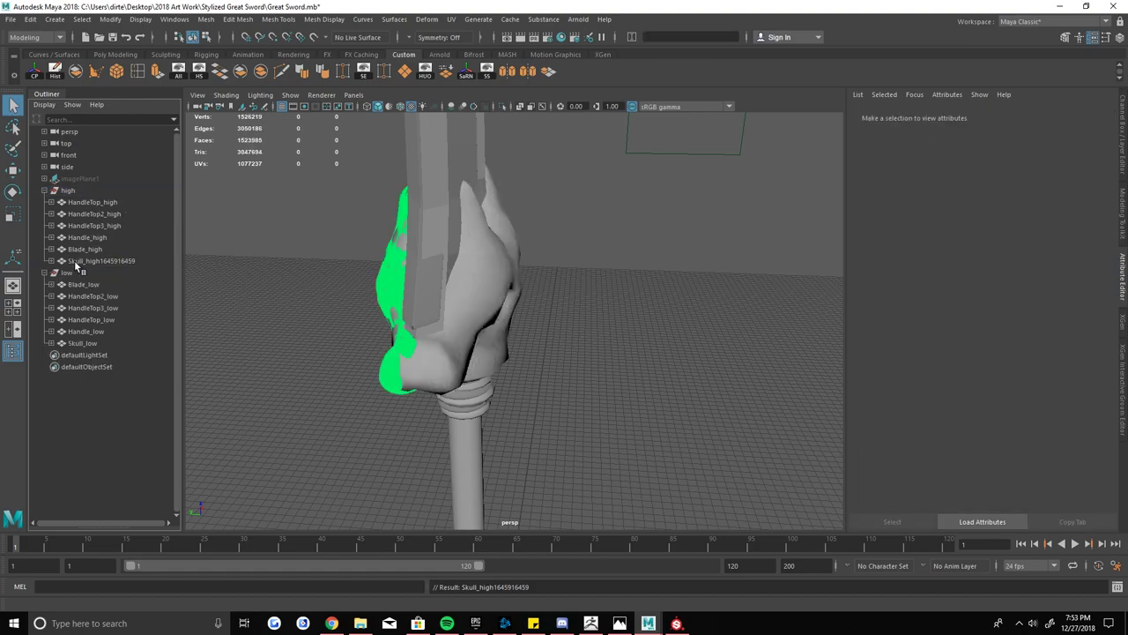
pyautogui.hotkey('ctrl', 'z')
pyautogui.hotkey('ctrl', 'z')
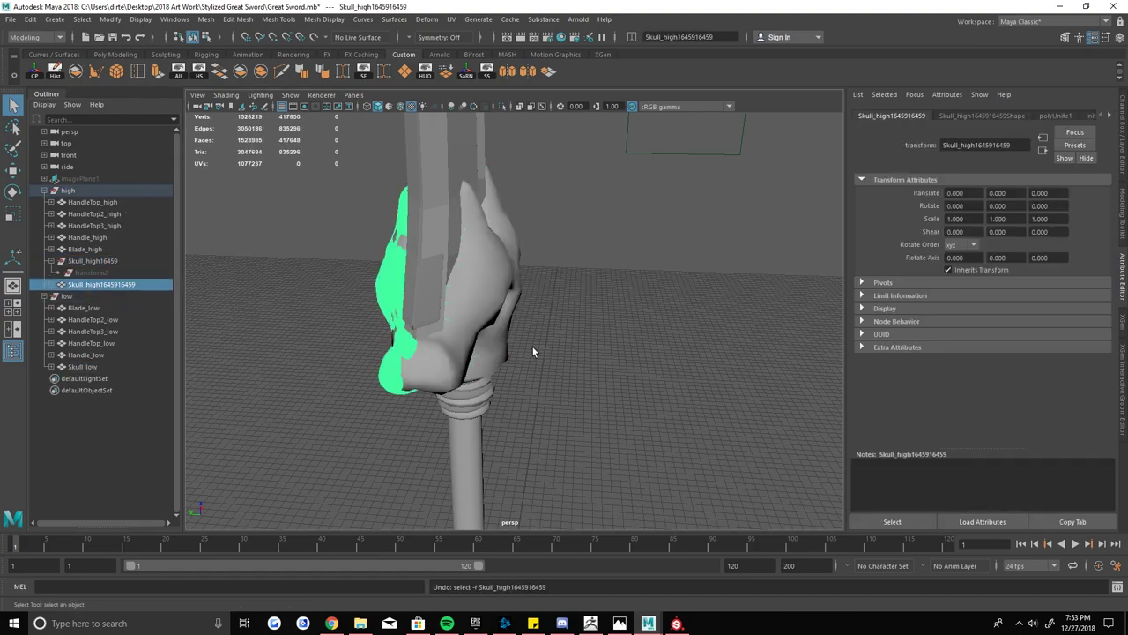
pyautogui.hotkey('ctrl', 'z')
pyautogui.hotkey('ctrl', 'z')
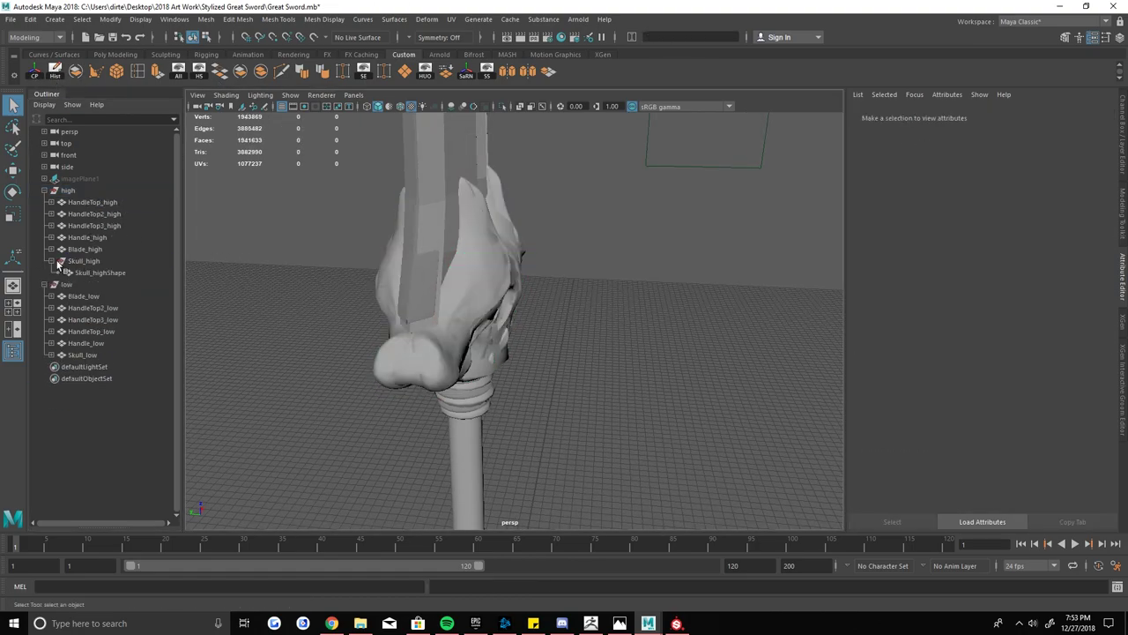
pyautogui.hotkey('ctrl', 'z')
# - Export the selected high group as an FBX file
pyautogui.hotkey('ctrl', 'z')
pyautogui.hotkey('ctrl', 'z')
pyautogui.click(50, 194)
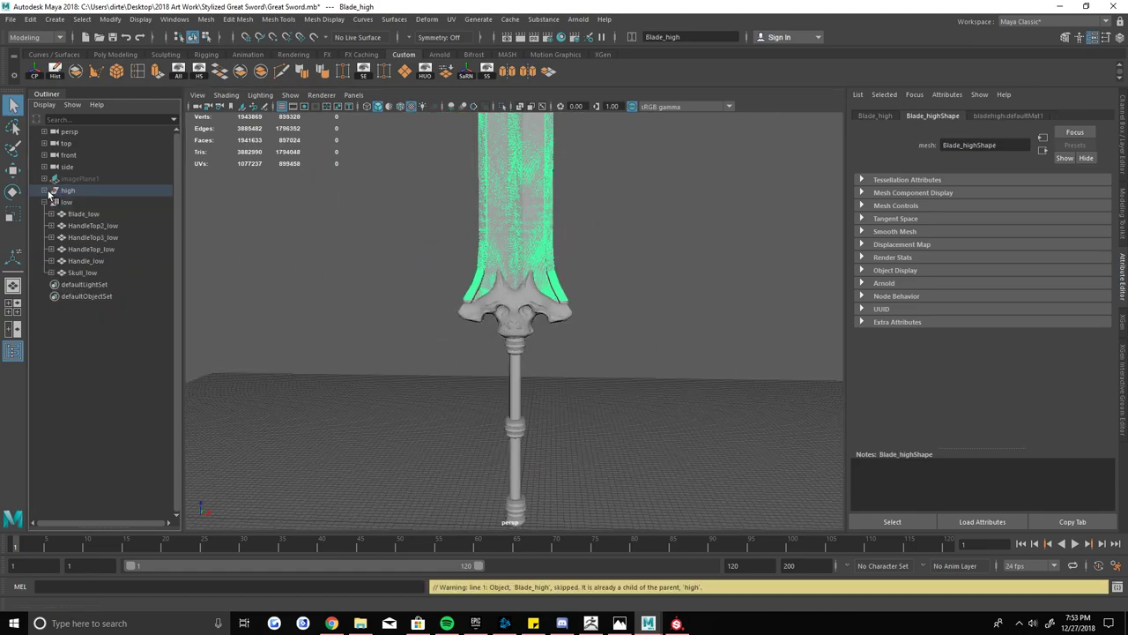
pyautogui.hotkey('ctrl', 'z')
pyautogui.hotkey('ctrl', 'z')
pyautogui.hotkey('ctrl', 'z')
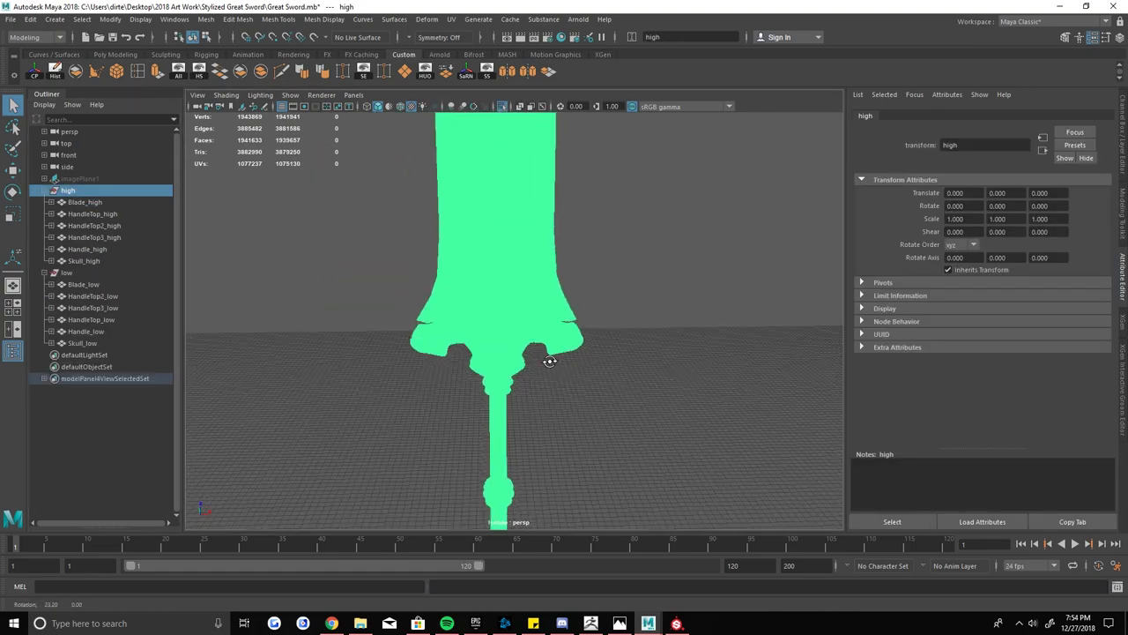
pyautogui.hotkey('ctrl', 'z')
pyautogui.click(11, 19)
pyautogui.click(53, 224)
pyautogui.click(238, 474)
pyautogui.click(202, 493)
# - Finish the high FBX export and export the low group as GreatSword_Low.fbx
pyautogui.click(846, 464)
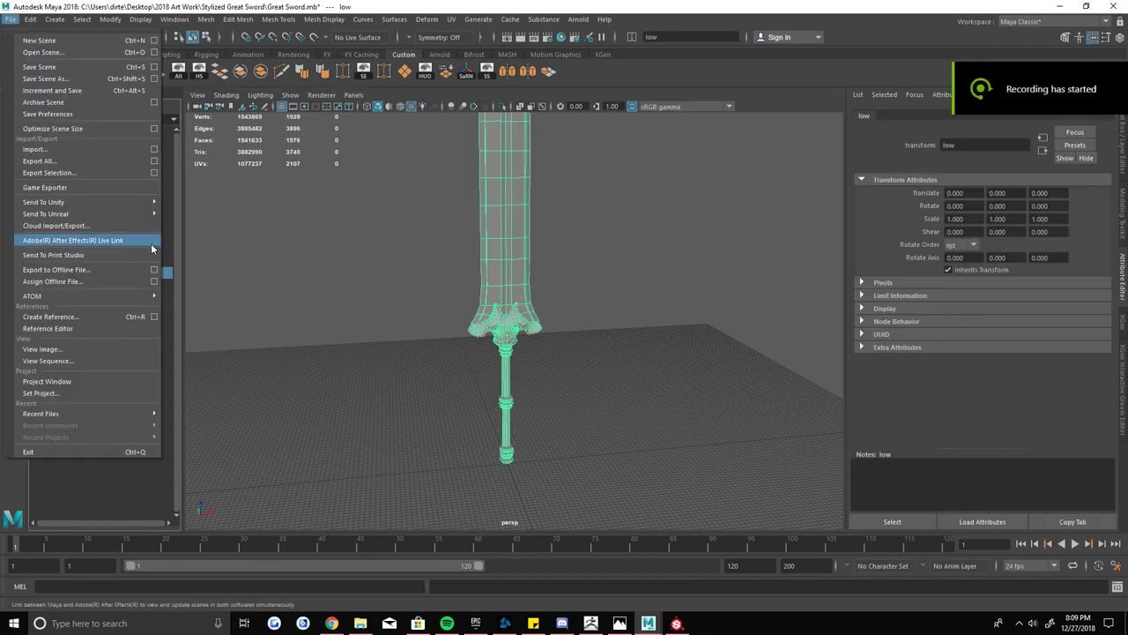
pyautogui.click(88, 243)
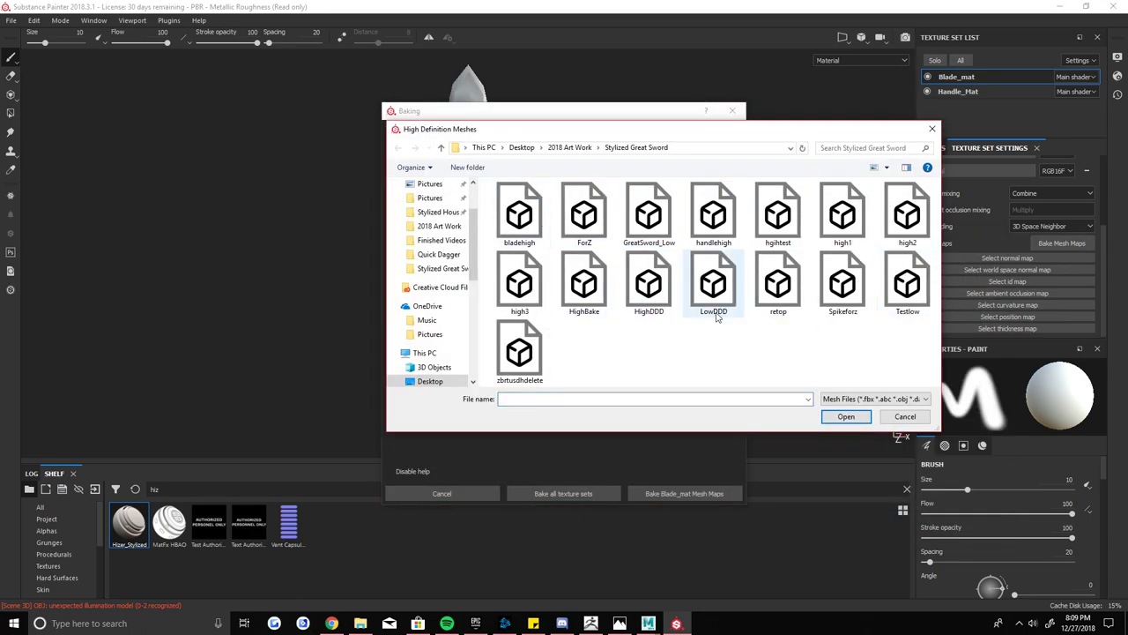
# - Bake normal, world space normal and ambient occlusion maps for Handle_Mat from the high-poly mesh
pyautogui.doubleClick(714, 286)
pyautogui.scroll(-3, 578, 287)
pyautogui.scroll(-5, 502, 305)
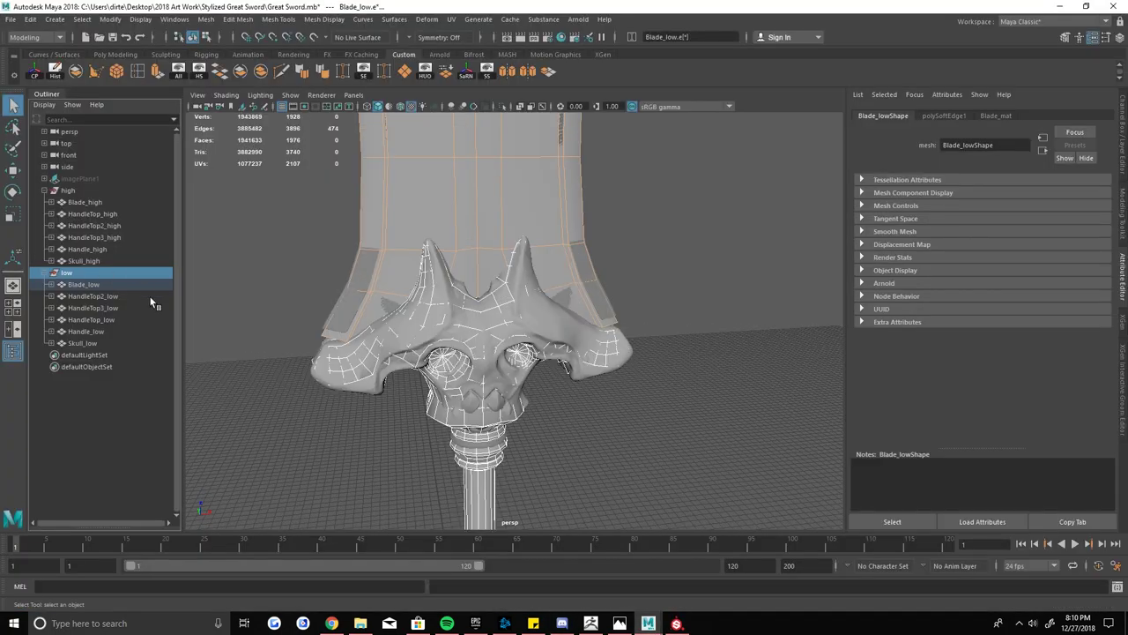
pyautogui.click(124, 214)
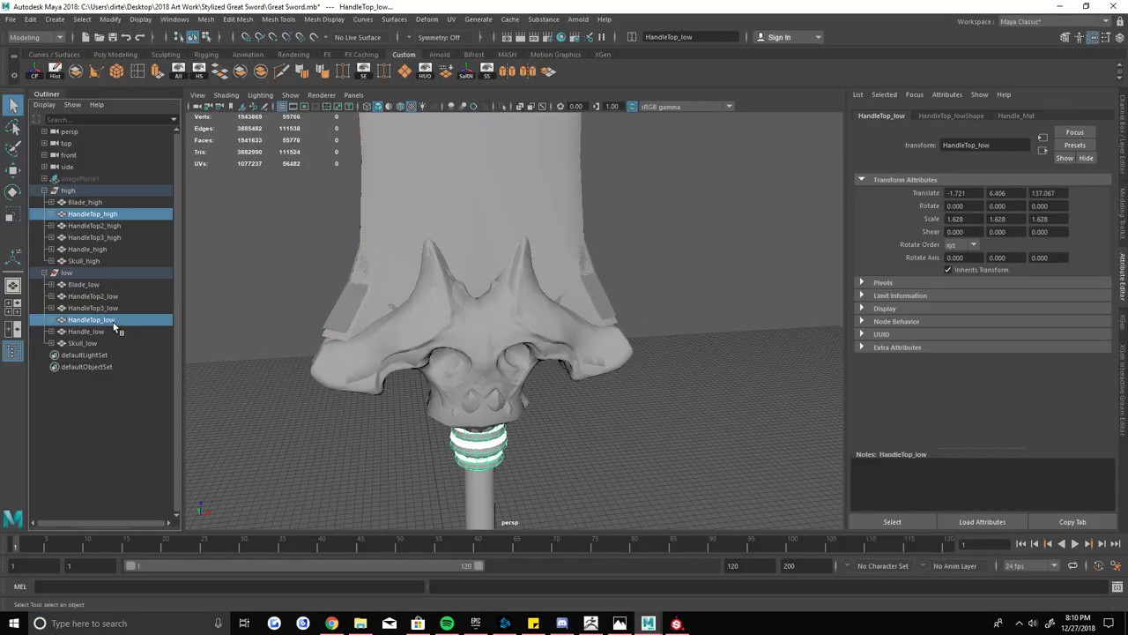
# - Select and frame the high-poly handle group, orbiting to inspect it
pyautogui.keyDown('alt'); pyautogui.moveTo(465, 368); pyautogui.dragTo(465, 150, button='middle'); pyautogui.keyUp('alt')
pyautogui.click(86, 331)
pyautogui.click(87, 248)
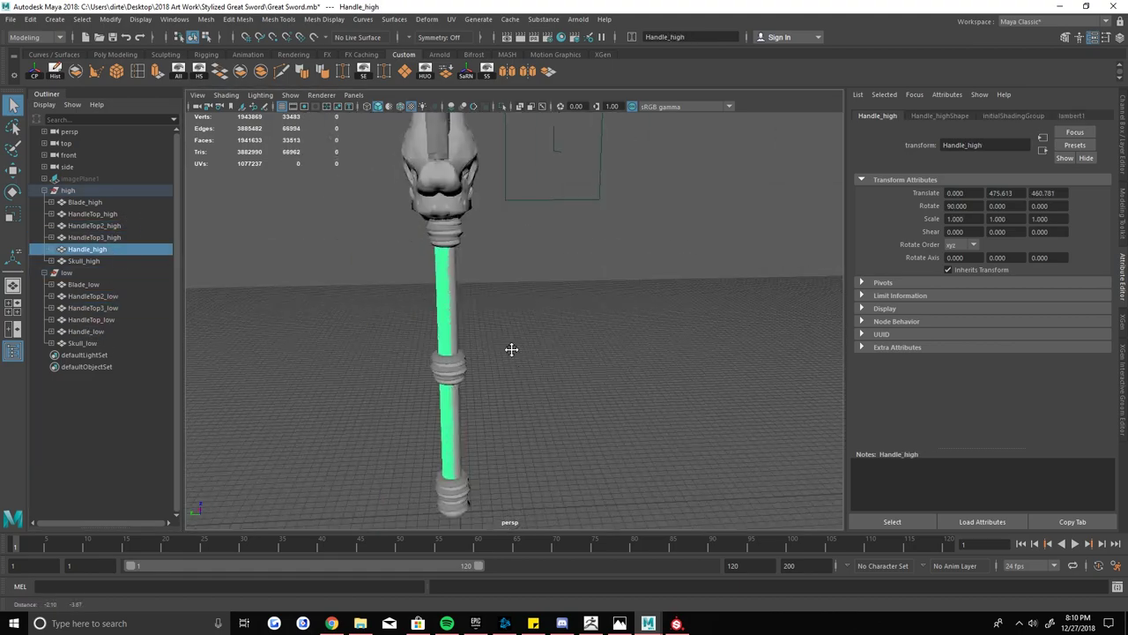
pyautogui.press('Up')
pyautogui.press('w')
pyautogui.keyDown('alt'); pyautogui.moveTo(531, 263); pyautogui.dragTo(541, 441); pyautogui.keyUp('alt')
# - Compare the low-poly handle pieces, including HandleTop3_low, against the high-poly handle
pyautogui.click(130, 272)
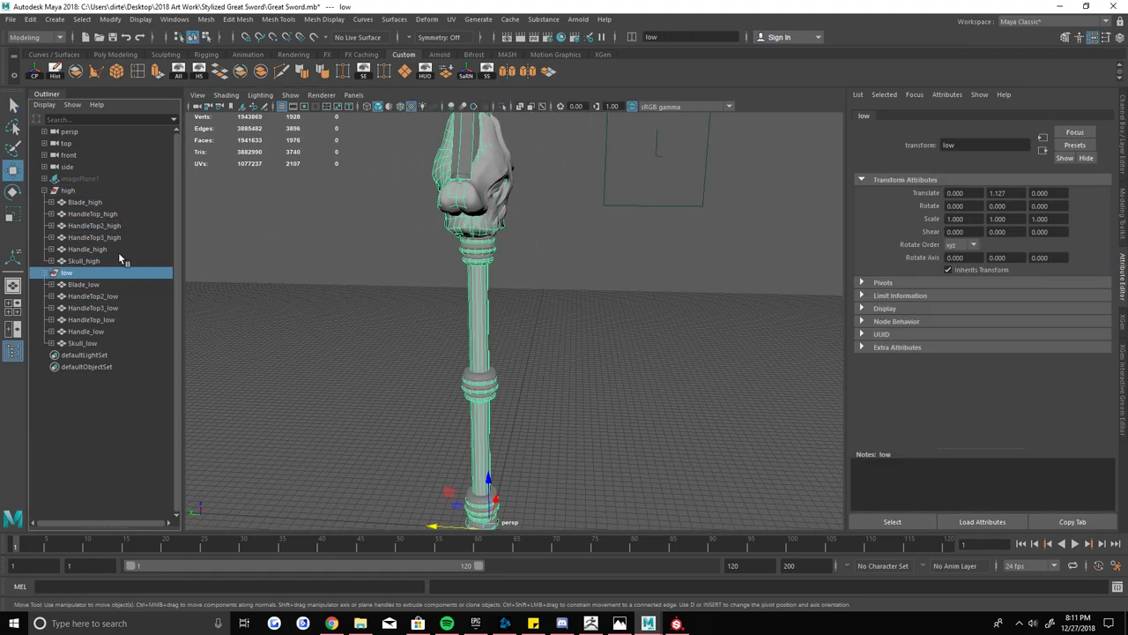
pyautogui.keyDown('alt'); pyautogui.moveTo(255, 235); pyautogui.dragTo(352, 265); pyautogui.keyUp('alt')
pyautogui.click(92, 296)
pyautogui.click(641, 259)
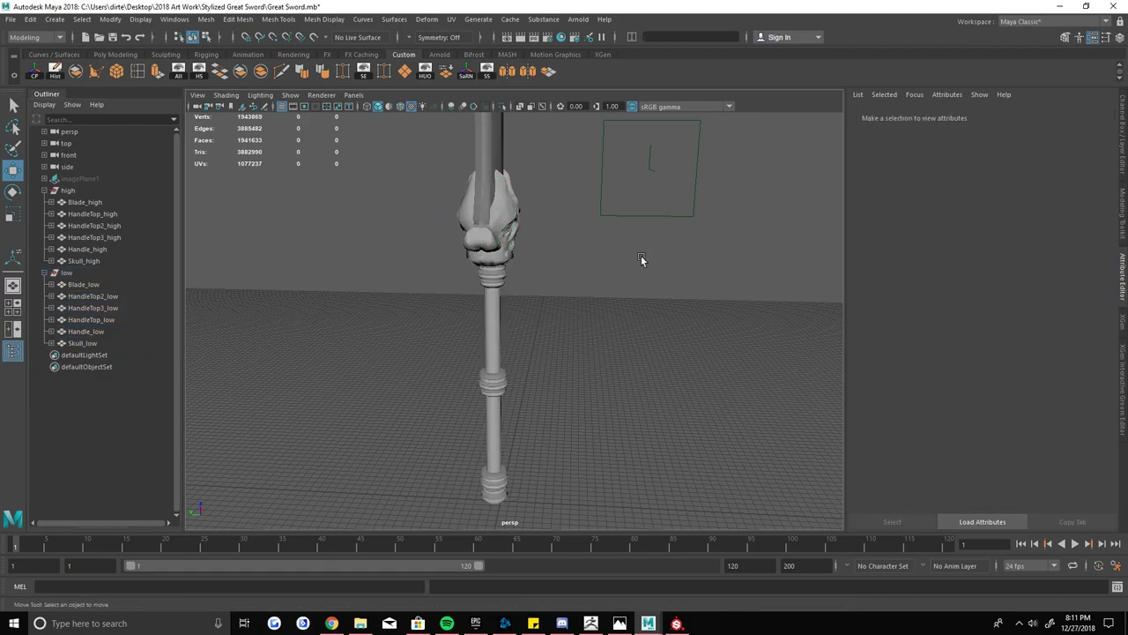
pyautogui.keyDown('shift'); pyautogui.click(82, 343); pyautogui.keyUp('shift')
pyautogui.scroll(2, 511, 309)
pyautogui.click(92, 307)
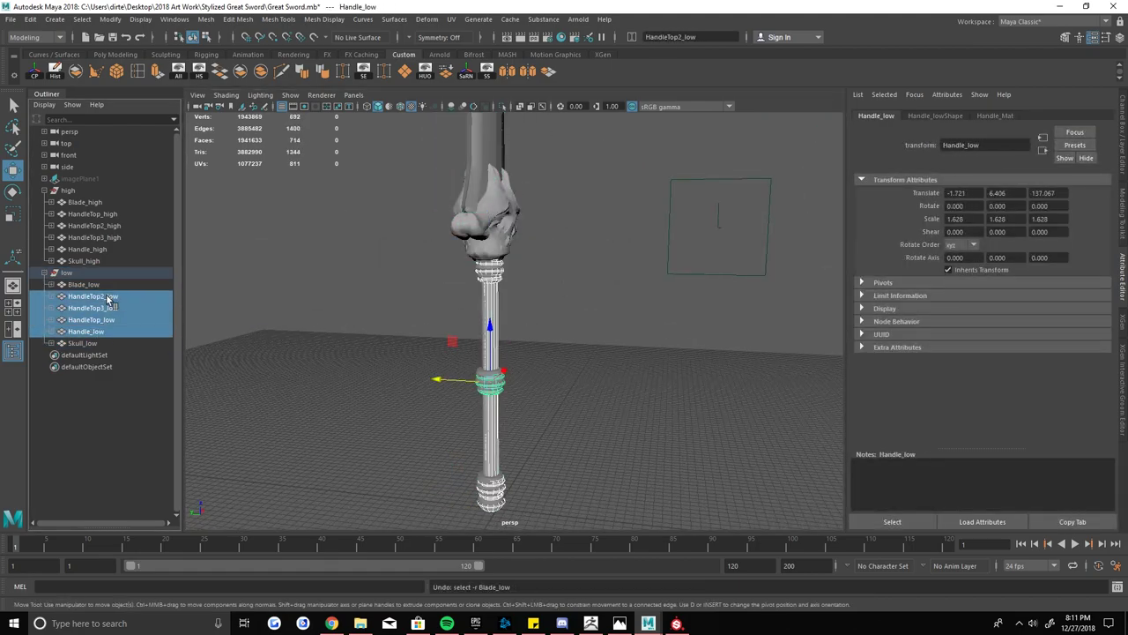
pyautogui.click(88, 249)
pyautogui.press('f')
pyautogui.keyDown('alt'); pyautogui.moveTo(628, 262); pyautogui.dragTo(614, 329); pyautogui.keyUp('alt')
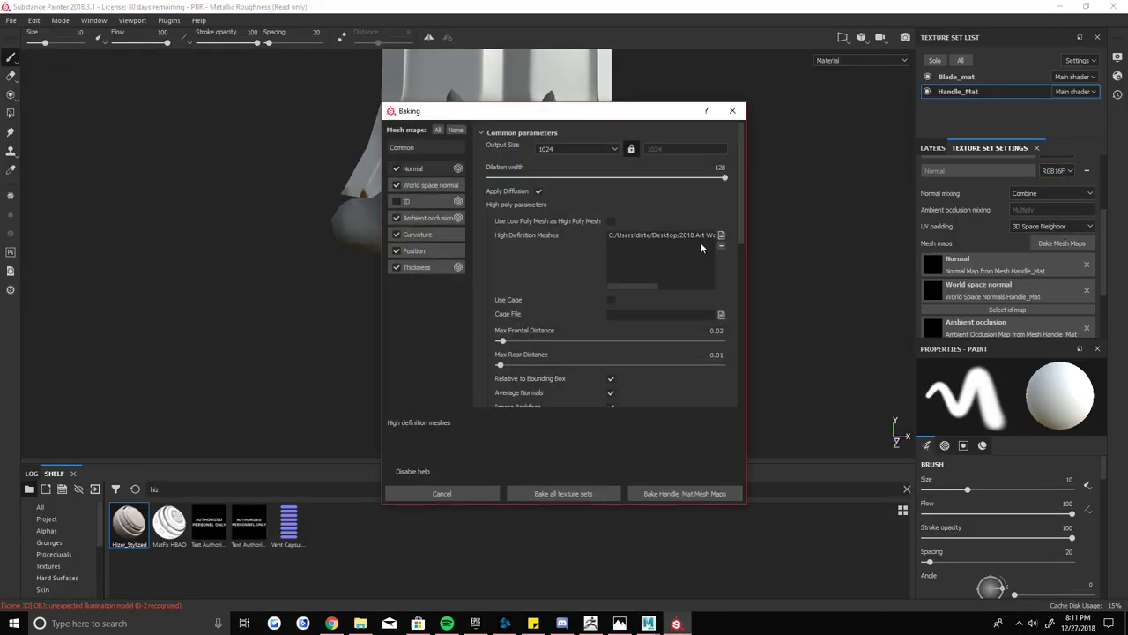
# - Load the high-poly mesh as the high-definition source and bake Handle_Mat's six mesh maps
pyautogui.click(721, 235)
pyautogui.doubleClick(585, 264)
pyautogui.click(684, 493)
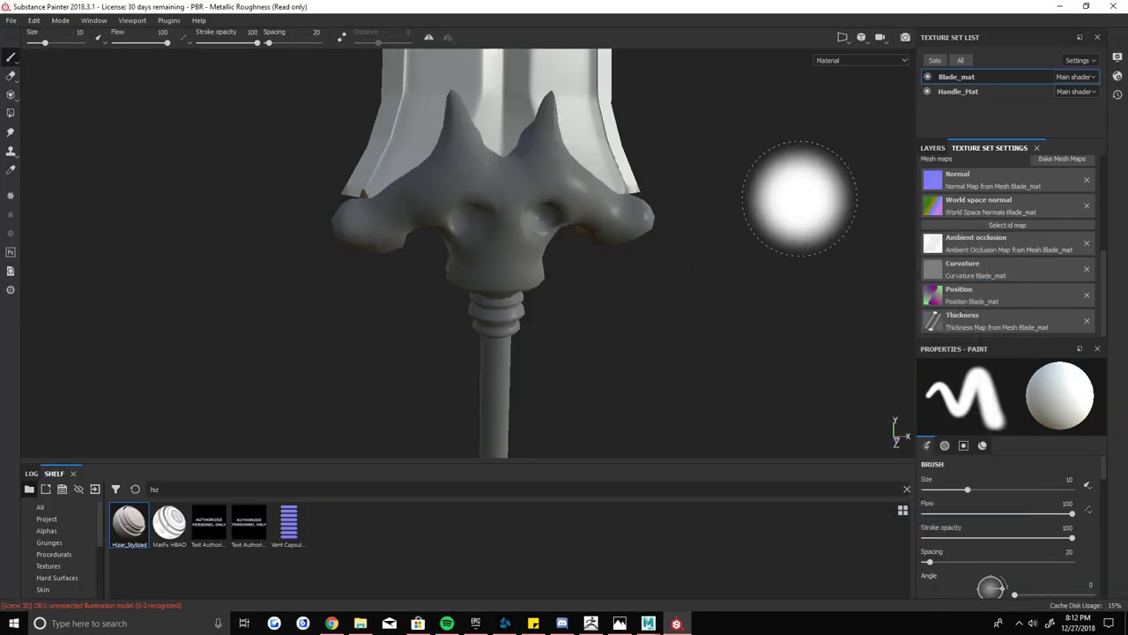
pyautogui.click(563, 492)
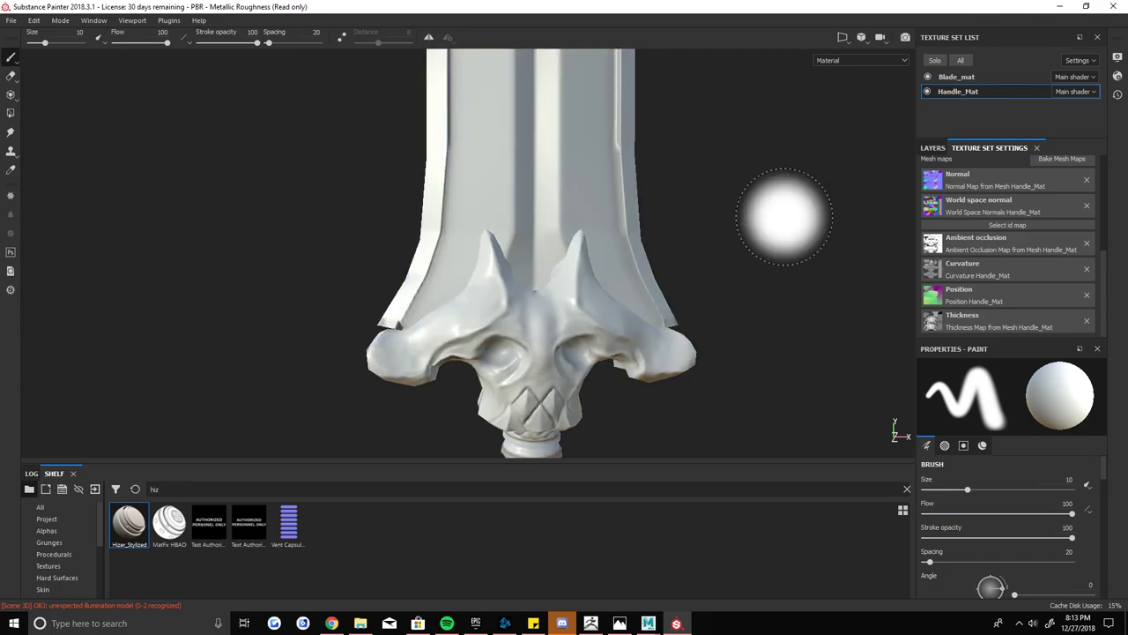
pyautogui.click(933, 147)
# - Rename Handle_Mat's Hizer_Stylized material folder to Skull
pyautogui.scroll(-5, 594, 351)
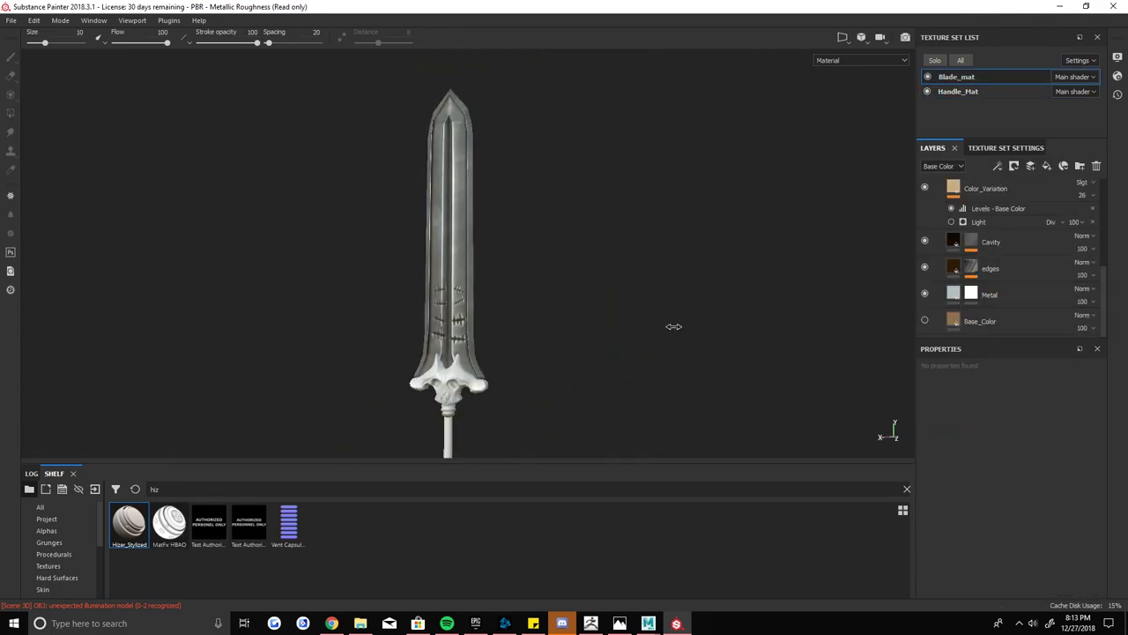
pyautogui.click(957, 91)
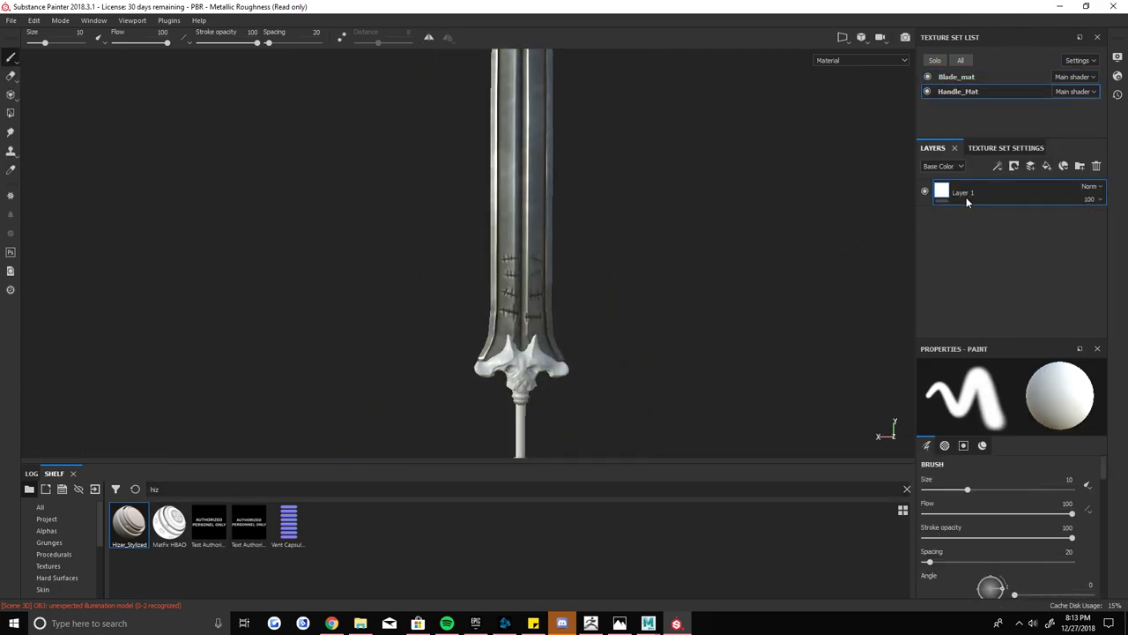
pyautogui.doubleClick(985, 192)
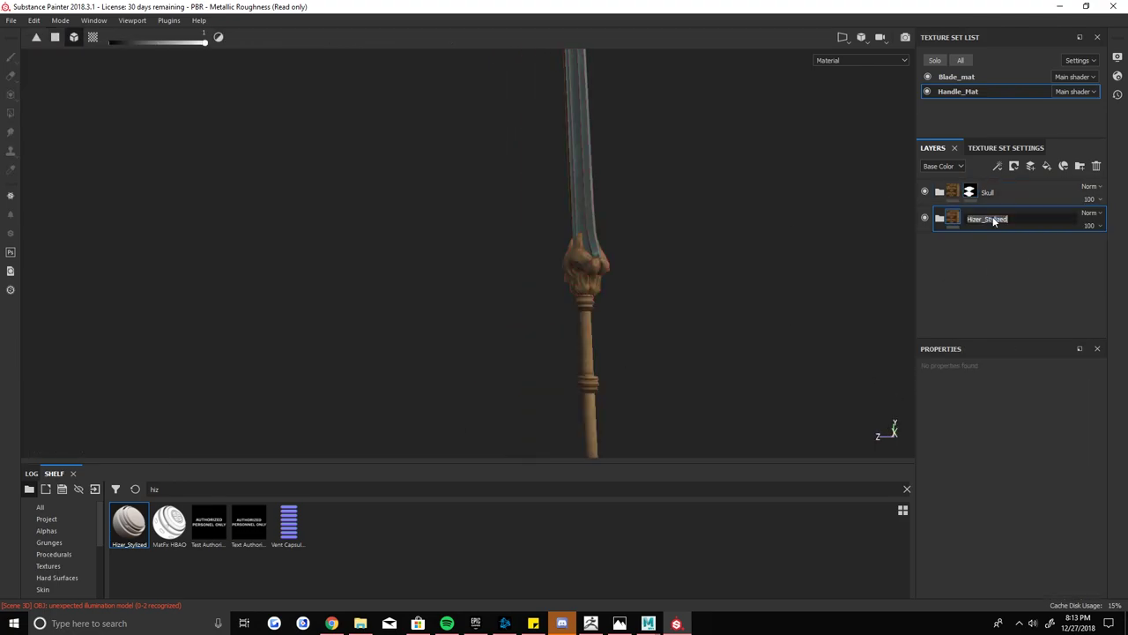
# - Give the Handle layer a black mask and polygon-fill the handle shaft into it
pyautogui.rightClick(952, 217)
pyautogui.click(981, 232)
pyautogui.press('4')
pyautogui.scroll(3, 631, 352)
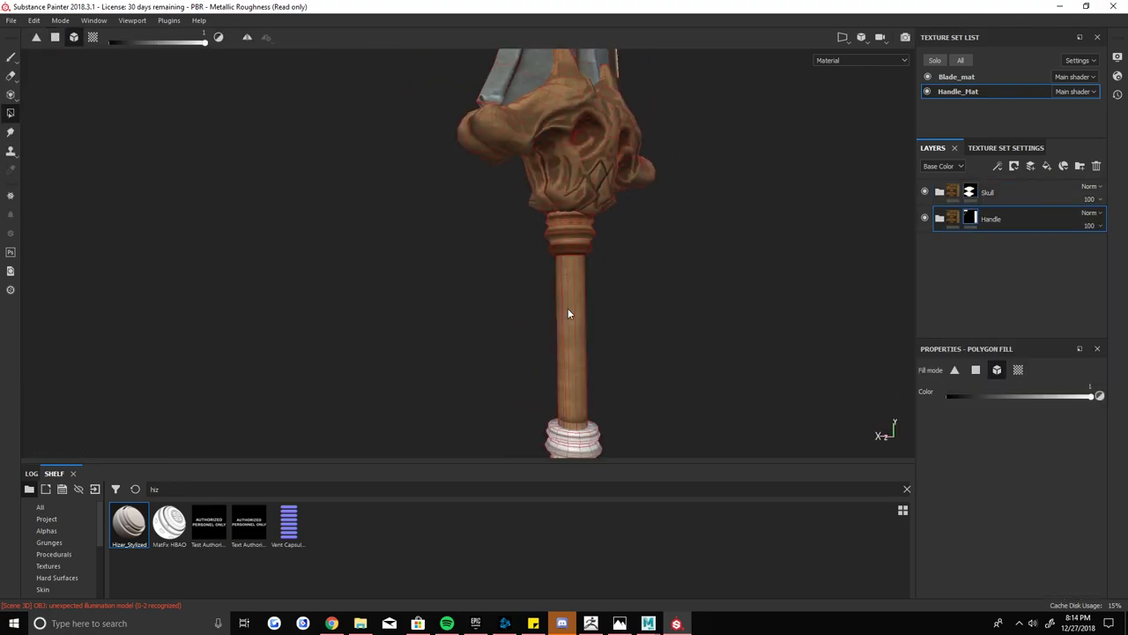
pyautogui.scroll(2, 524, 325)
pyautogui.click(55, 37)
pyautogui.moveTo(459, 62); pyautogui.dragTo(600, 320)
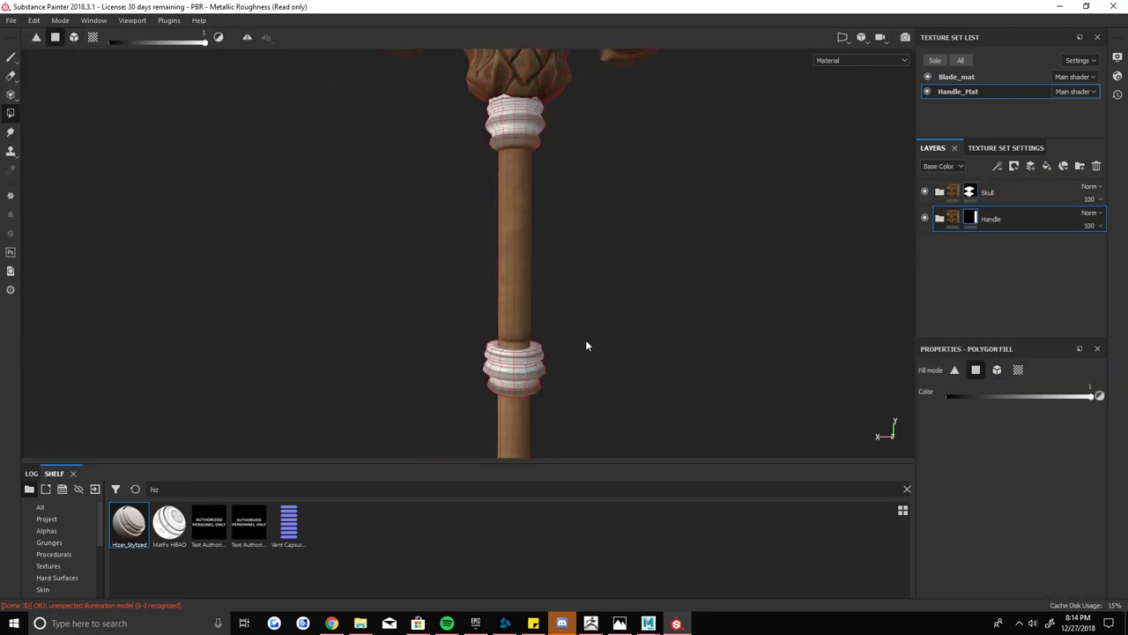
pyautogui.scroll(3, 585, 339)
# - Add another Hizer_Stylized layer with a black mask and rename it Brass_handles
pyautogui.moveTo(129, 524); pyautogui.dragTo(968, 243)
pyautogui.rightClick(969, 239)
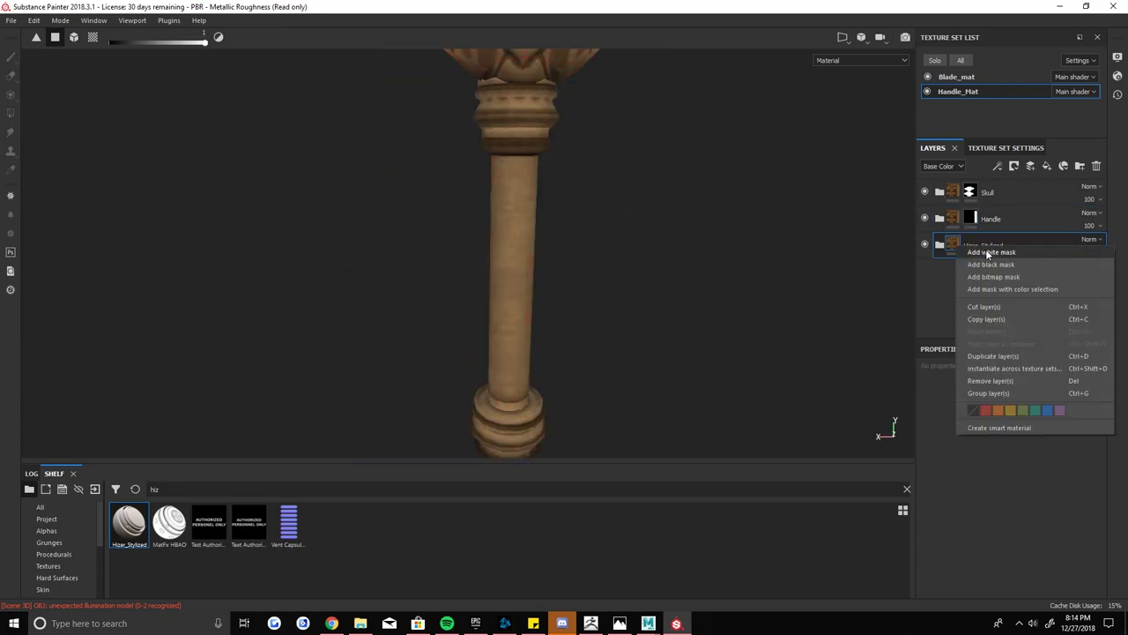
pyautogui.click(978, 250)
pyautogui.doubleClick(996, 245)
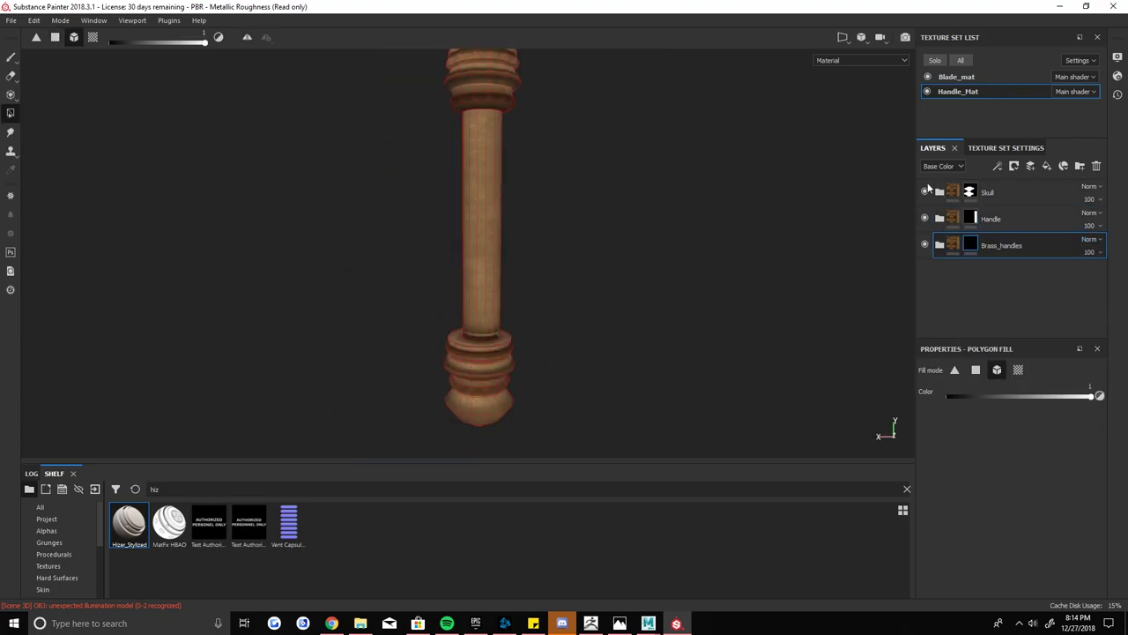
# - Darken the Skull folder's Metal base colour to a deeper bronze
pyautogui.moveTo(1011, 493); pyautogui.dragTo(987, 441)
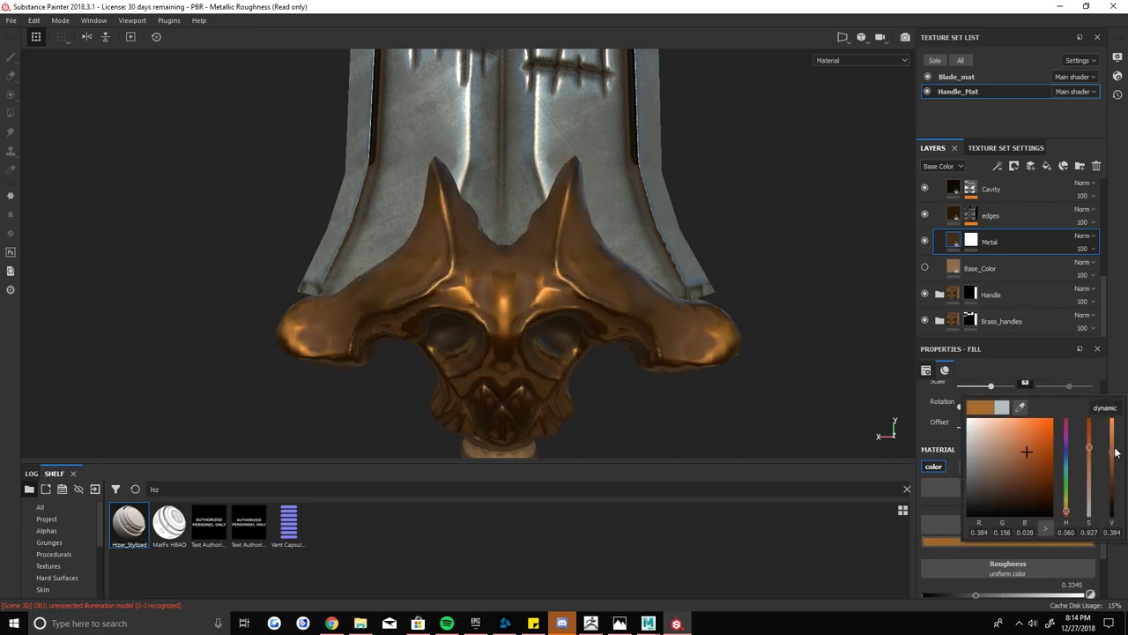
pyautogui.scroll(-5, 649, 324)
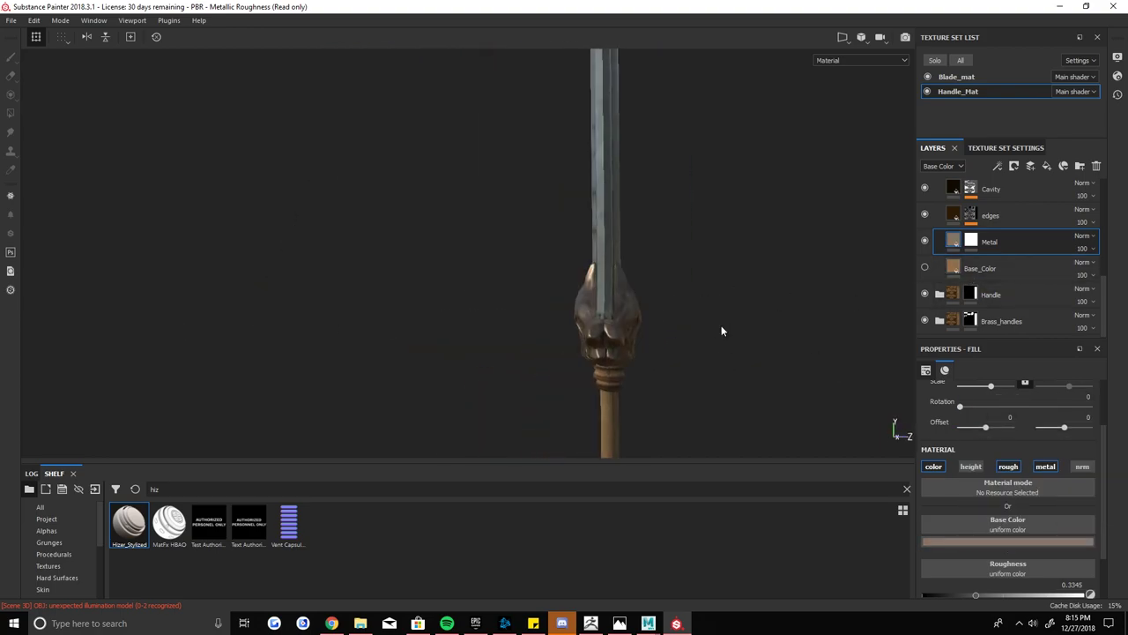
pyautogui.scroll(5, 721, 325)
pyautogui.keyDown('alt'); pyautogui.moveTo(721, 326); pyautogui.dragTo(793, 335); pyautogui.keyUp('alt')
pyautogui.scroll(2, 950, 208)
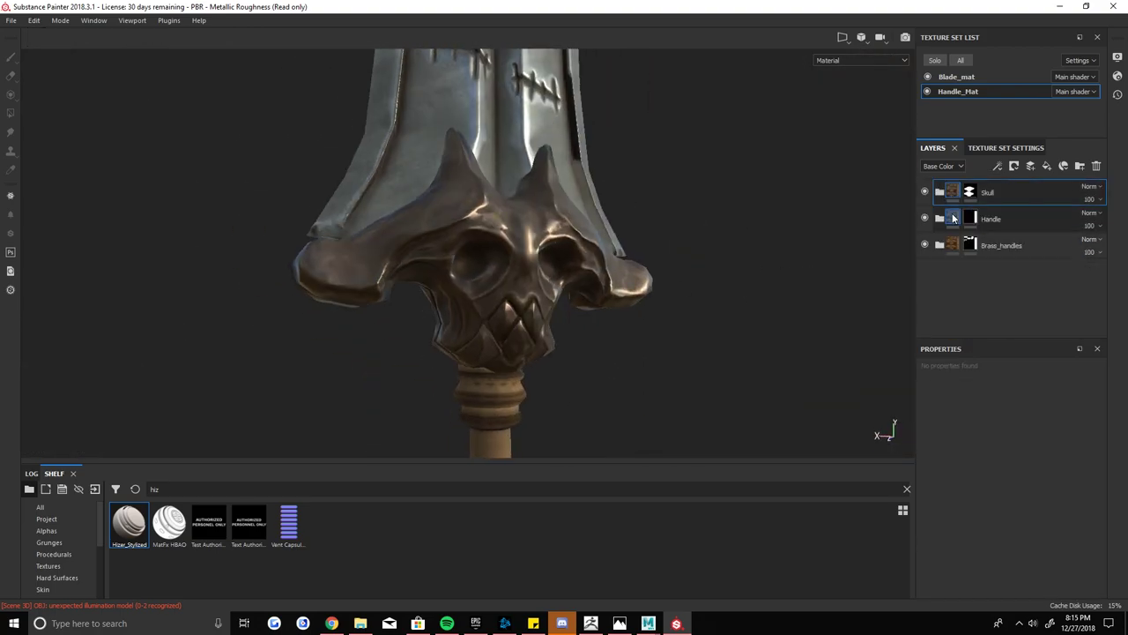
pyautogui.keyDown('alt'); pyautogui.moveTo(617, 344); pyautogui.dragTo(671, 344); pyautogui.keyUp('alt')
pyautogui.scroll(-2, 1013, 265)
# - Set the Handle folder's Metal layer base colour to a dark red
pyautogui.click(989, 268)
pyautogui.click(1040, 541)
pyautogui.moveTo(1067, 520); pyautogui.dragTo(1069, 530)
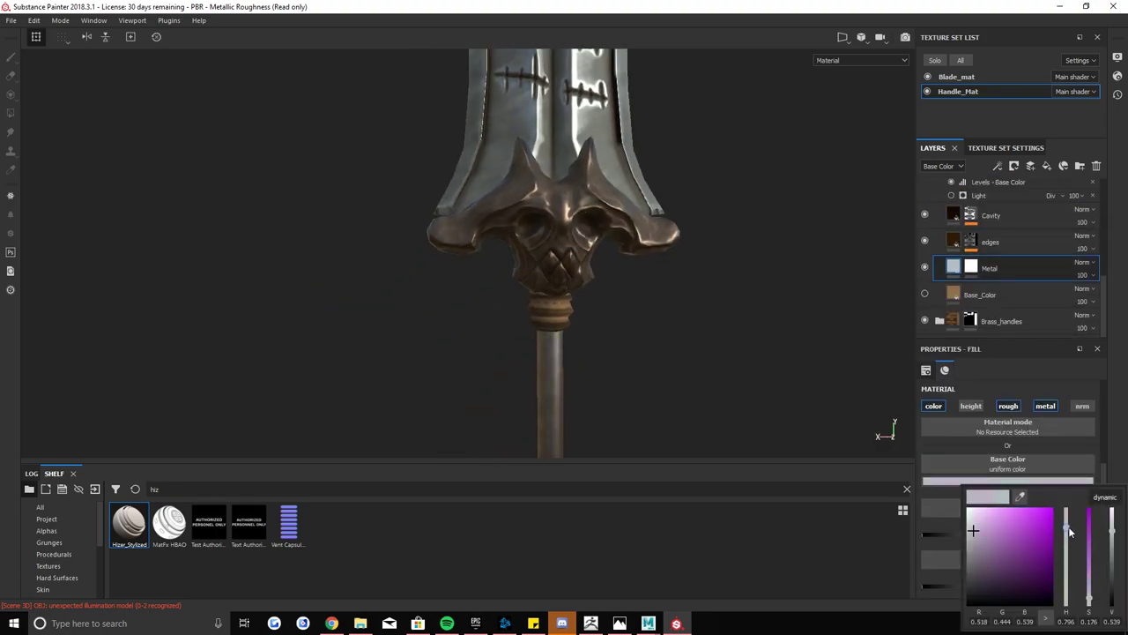
pyautogui.scroll(-3, 541, 297)
pyautogui.click(1018, 537)
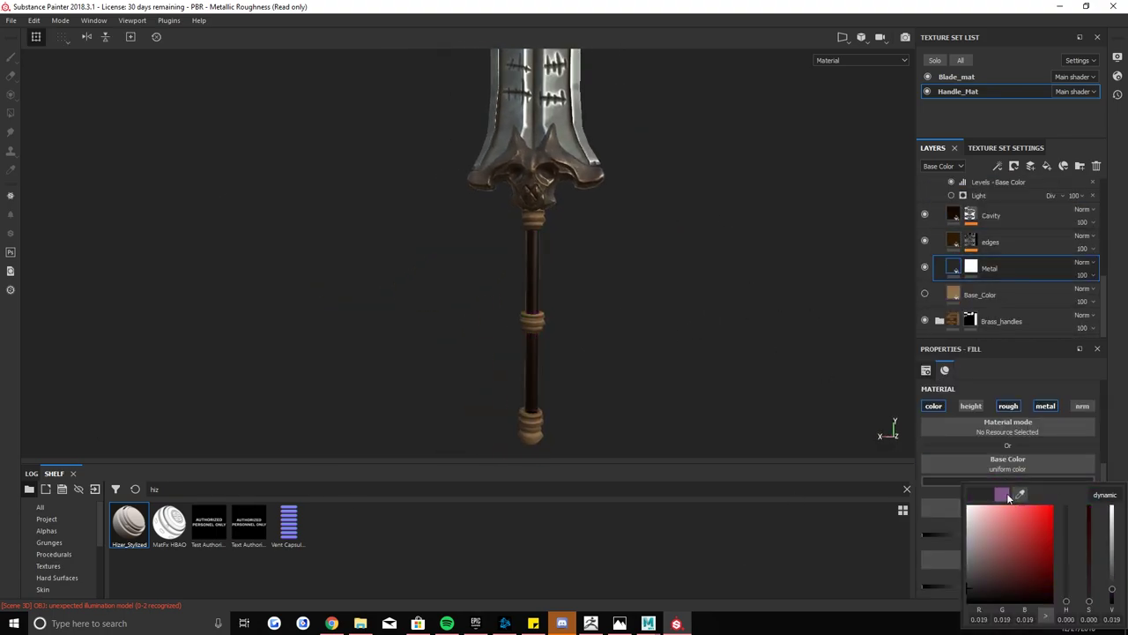
pyautogui.click(671, 257)
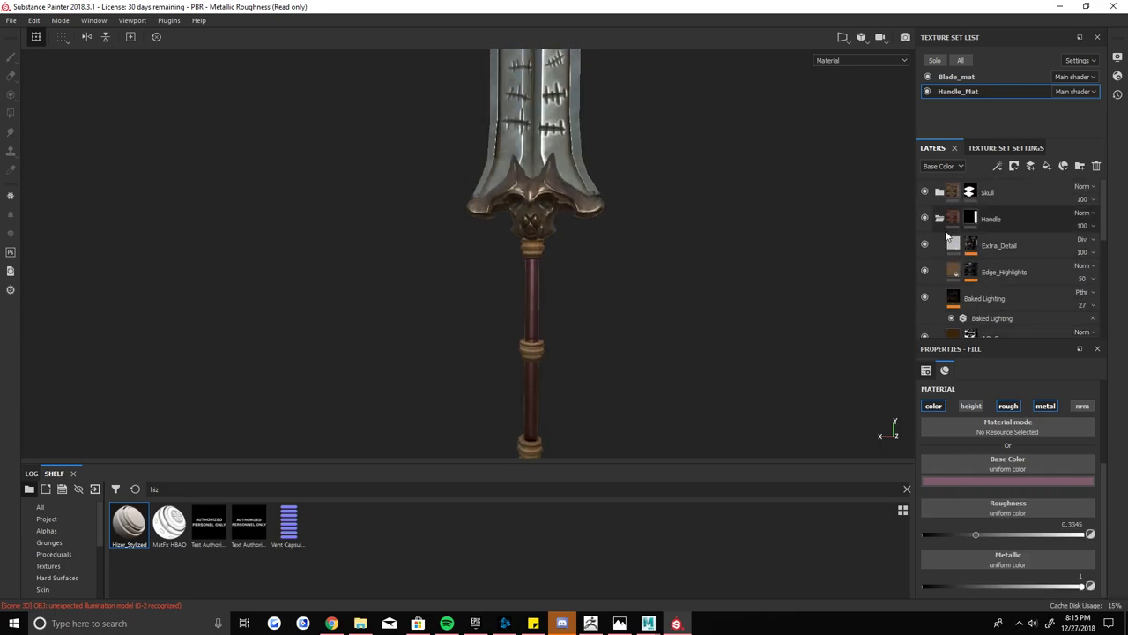
pyautogui.hotkey('ctrl', 'z')
pyautogui.click(992, 485)
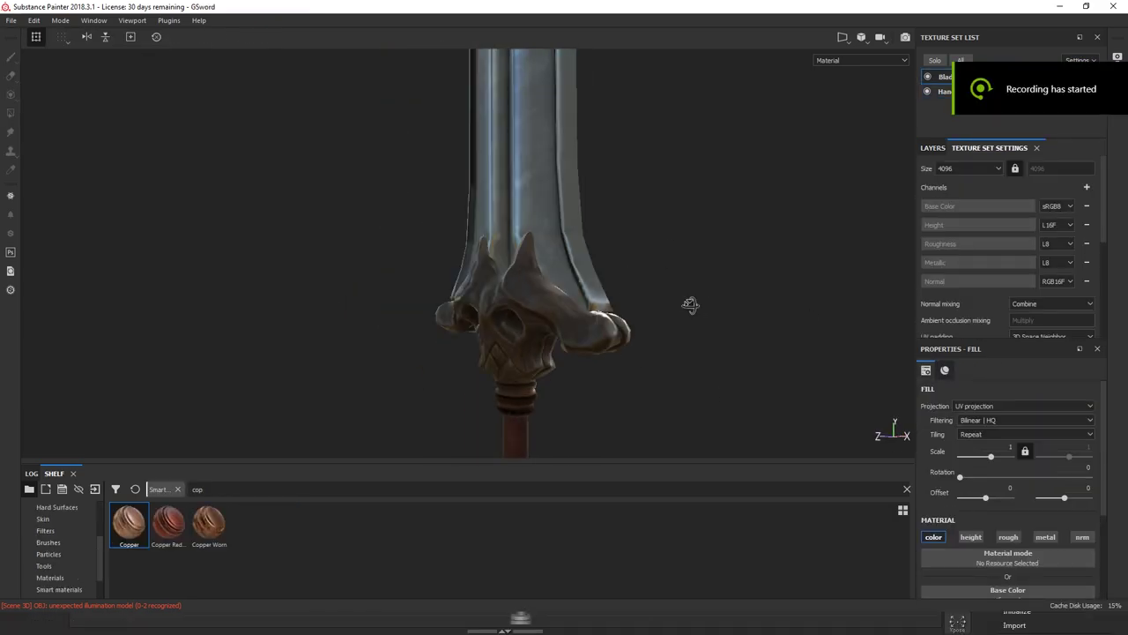
# - Isolate the low-poly blade in Maya, switch to vertex mode, and view the skull guard
pyautogui.hotkey('alt', 'Tab')
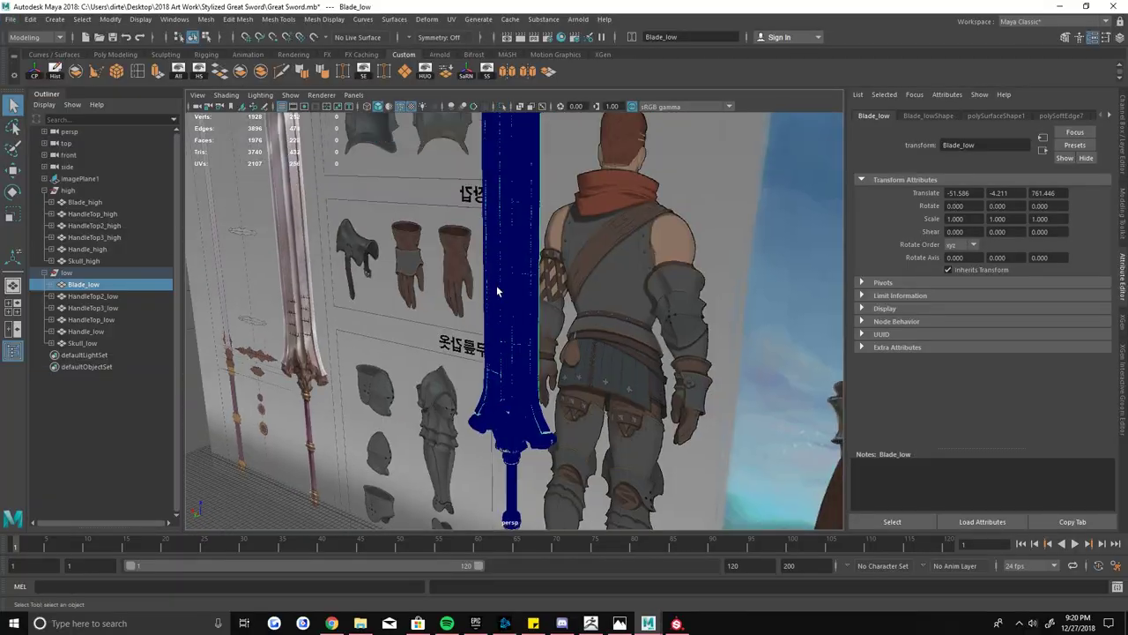
pyautogui.keyDown('alt'); pyautogui.moveTo(676, 259); pyautogui.dragTo(427, 262); pyautogui.keyUp('alt')
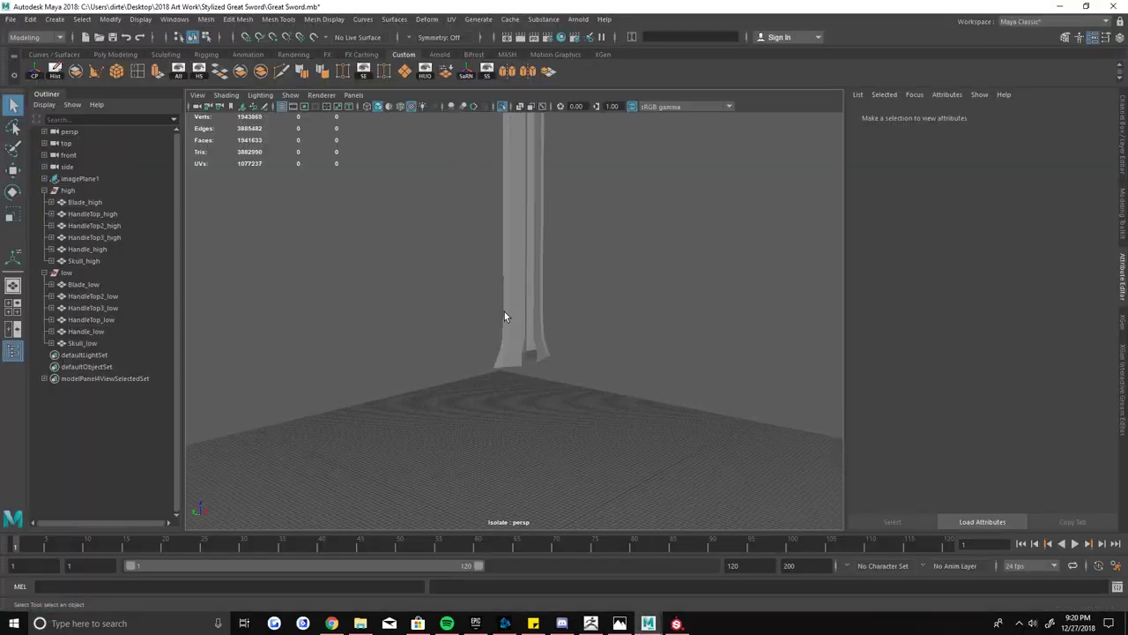
pyautogui.click(107, 285)
pyautogui.hotkey('alt', 'h')
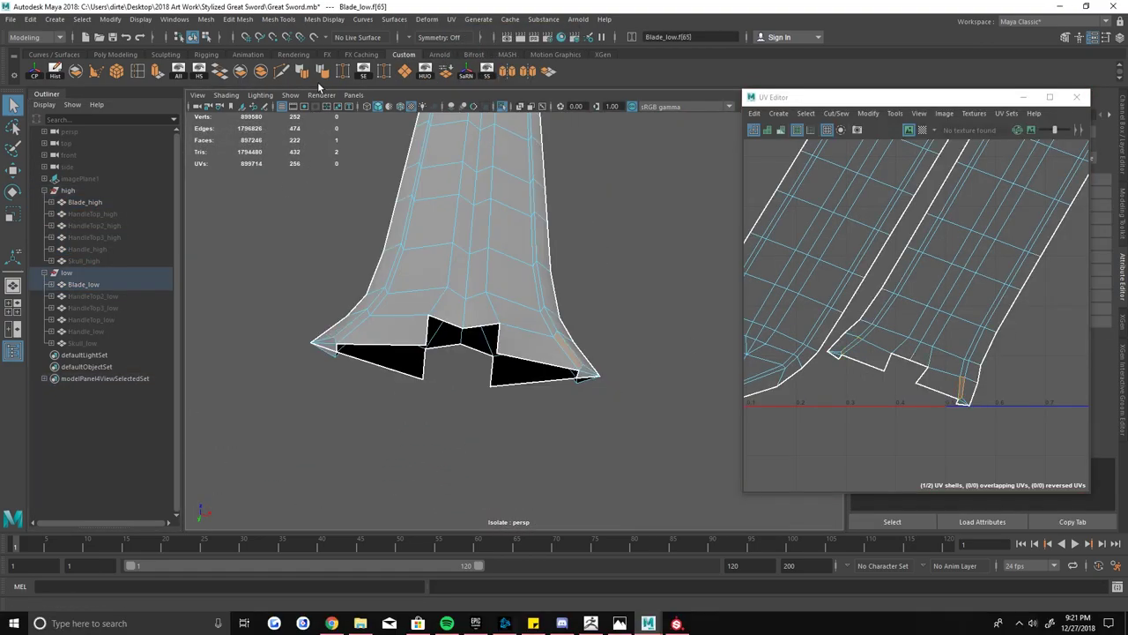
pyautogui.moveTo(469, 150)
pyautogui.keyDown('alt'); pyautogui.mouseDown()
pyautogui.moveTo(433, 370)
pyautogui.moveTo(317, 355)
pyautogui.moveTo(665, 401)
pyautogui.mouseUp(); pyautogui.keyUp('alt')
pyautogui.press('F8')
pyautogui.press('F9')
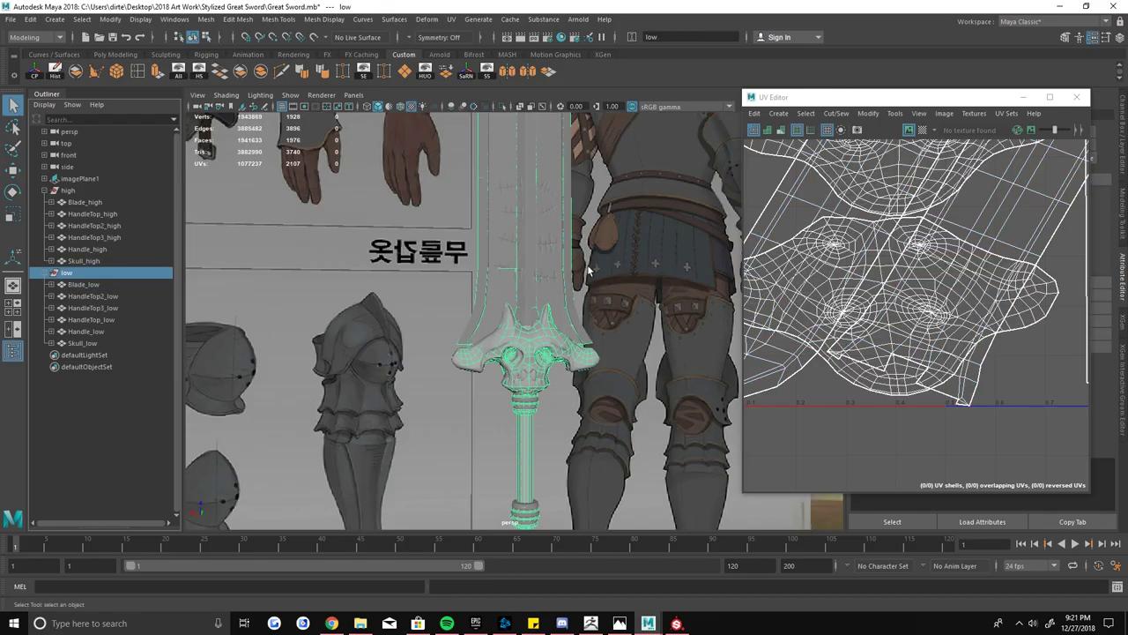
pyautogui.scroll(5, 564, 335)
pyautogui.moveTo(582, 239)
pyautogui.keyDown('alt'); pyautogui.mouseDown()
pyautogui.moveTo(584, 275)
pyautogui.moveTo(529, 277)
pyautogui.moveTo(599, 280)
pyautogui.mouseUp(); pyautogui.keyUp('alt')
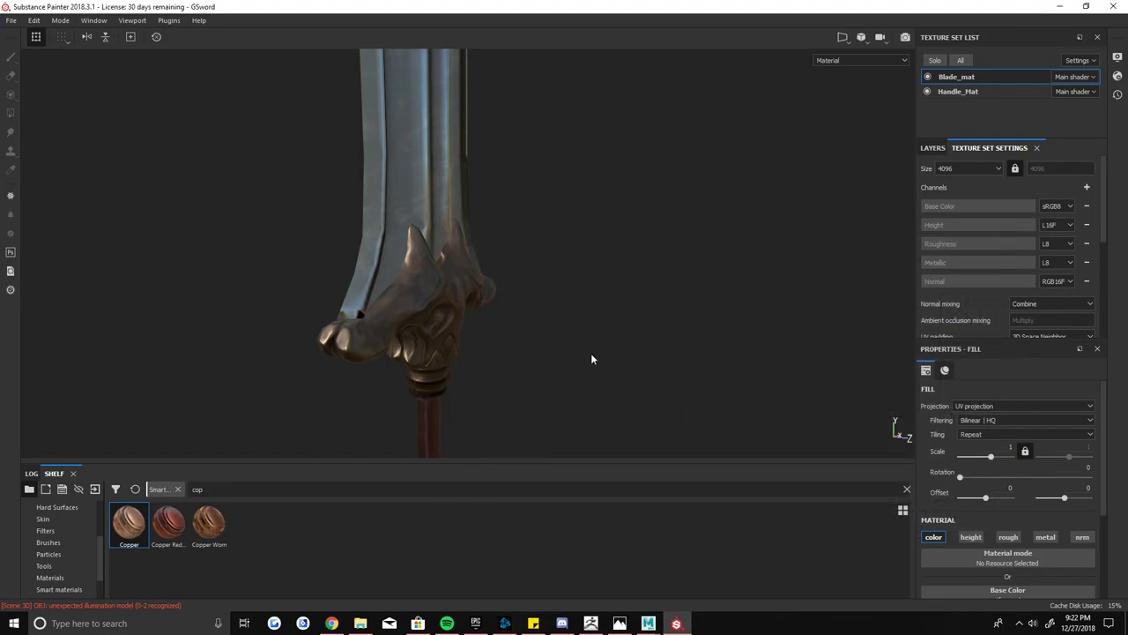
# - Bake the Blade_mat mesh maps and dismiss the finished message
pyautogui.scroll(3, 1048, 294)
pyautogui.click(1057, 283)
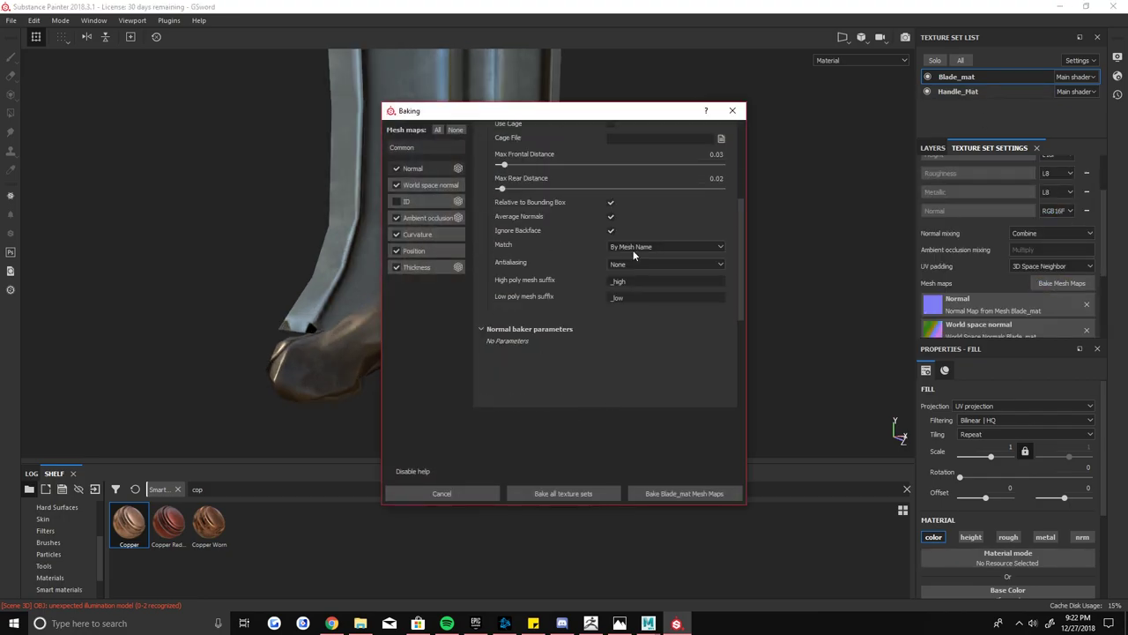
pyautogui.click(684, 492)
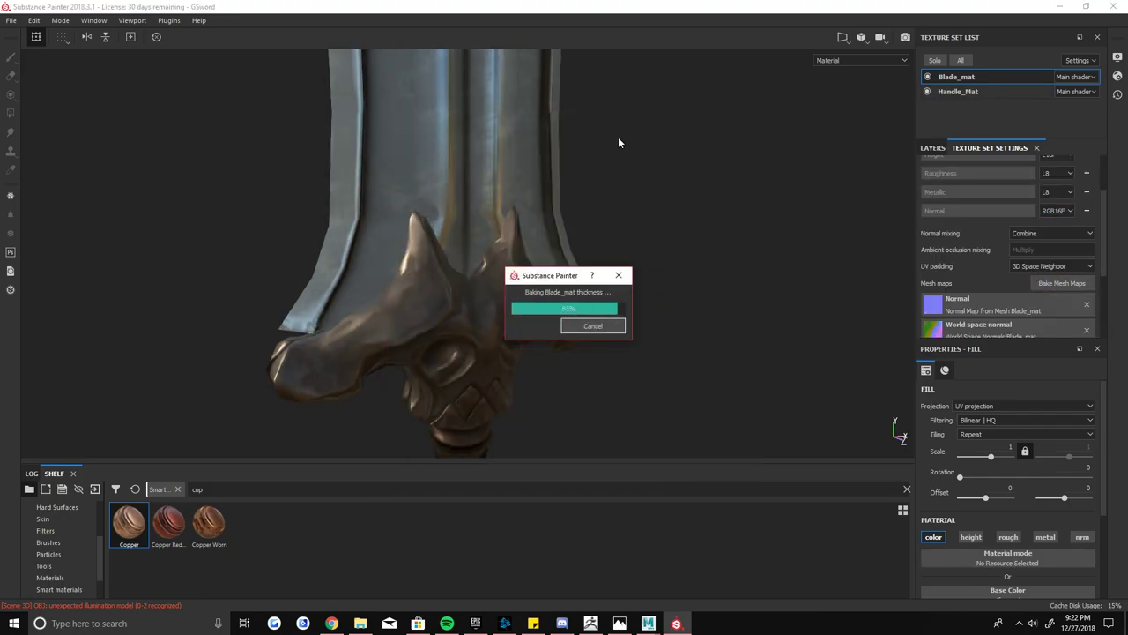
pyautogui.click(596, 327)
# - Inspect the blade's new stitch marks, then show Handle_Mat's layer stack
pyautogui.scroll(-3, 612, 300)
pyautogui.keyDown('alt'); pyautogui.moveTo(612, 299); pyautogui.dragTo(660, 271); pyautogui.keyUp('alt')
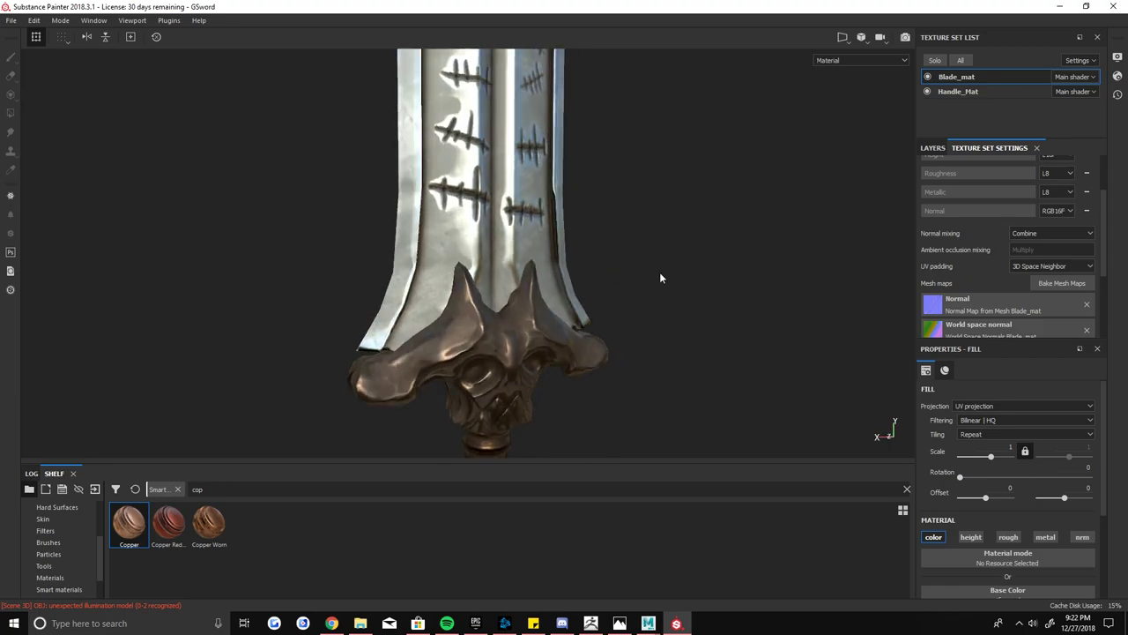
pyautogui.scroll(5, 644, 305)
pyautogui.scroll(-3, 644, 312)
pyautogui.scroll(4, 644, 312)
pyautogui.moveTo(644, 312)
pyautogui.keyDown('alt'); pyautogui.mouseDown()
pyautogui.moveTo(559, 300)
pyautogui.moveTo(572, 342)
pyautogui.mouseUp(); pyautogui.keyUp('alt')
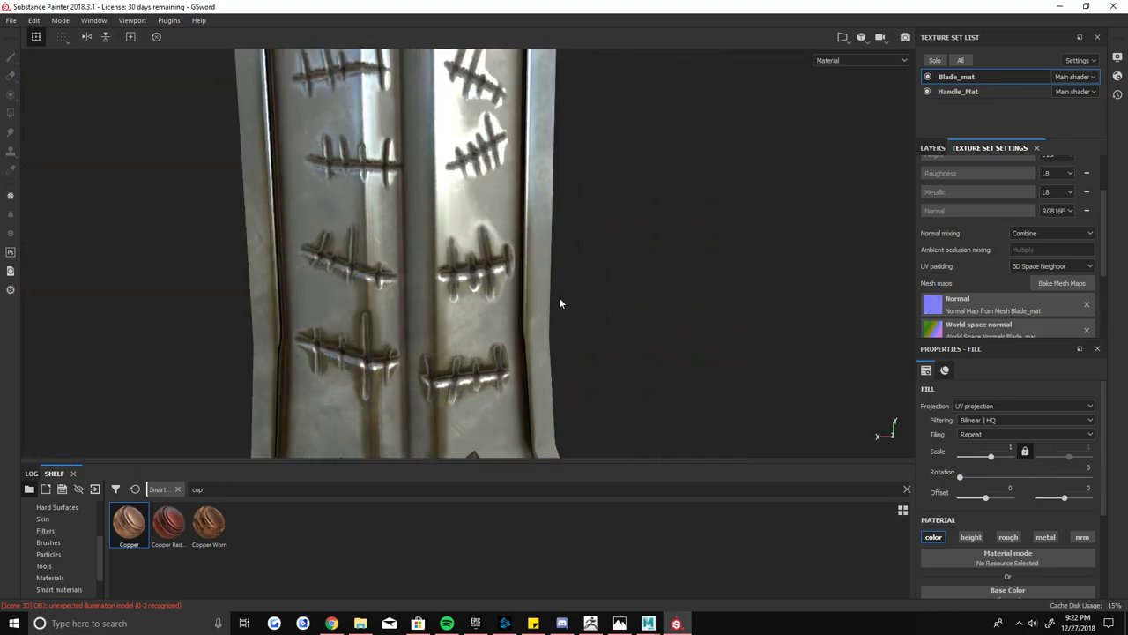
pyautogui.scroll(-3, 572, 342)
pyautogui.scroll(4, 541, 266)
pyautogui.keyDown('alt'); pyautogui.moveTo(542, 266); pyautogui.dragTo(564, 282); pyautogui.keyUp('alt')
pyautogui.click(958, 90)
pyautogui.click(933, 149)
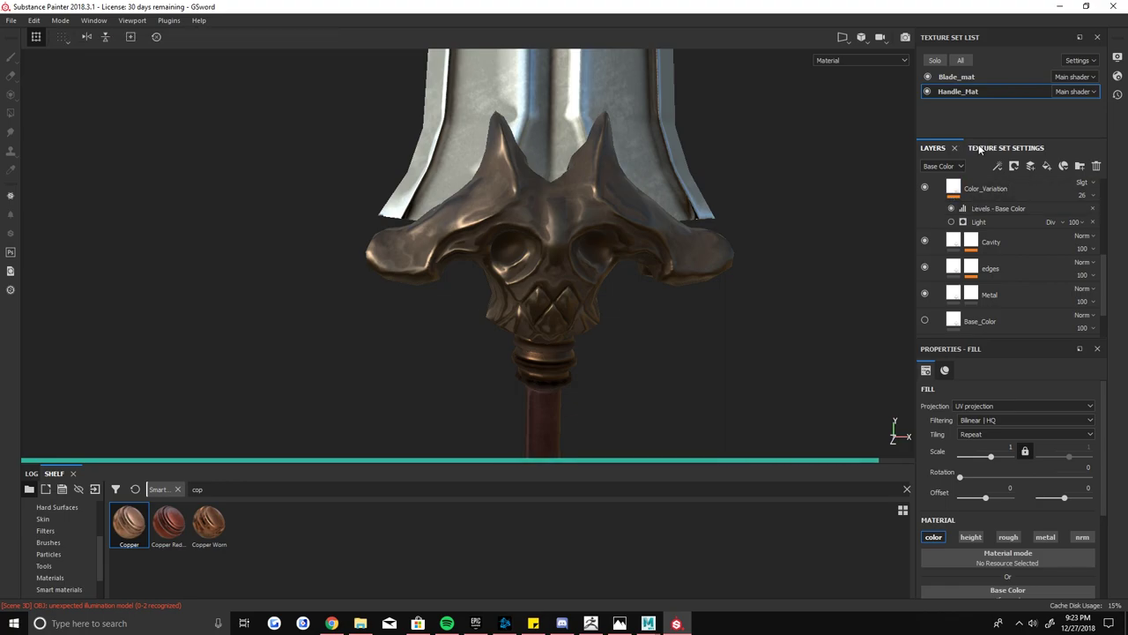
# - Give the guard's edges layer in Handle_Mat a new base colour
pyautogui.click(1006, 147)
pyautogui.click(933, 148)
pyautogui.click(953, 268)
pyautogui.click(996, 505)
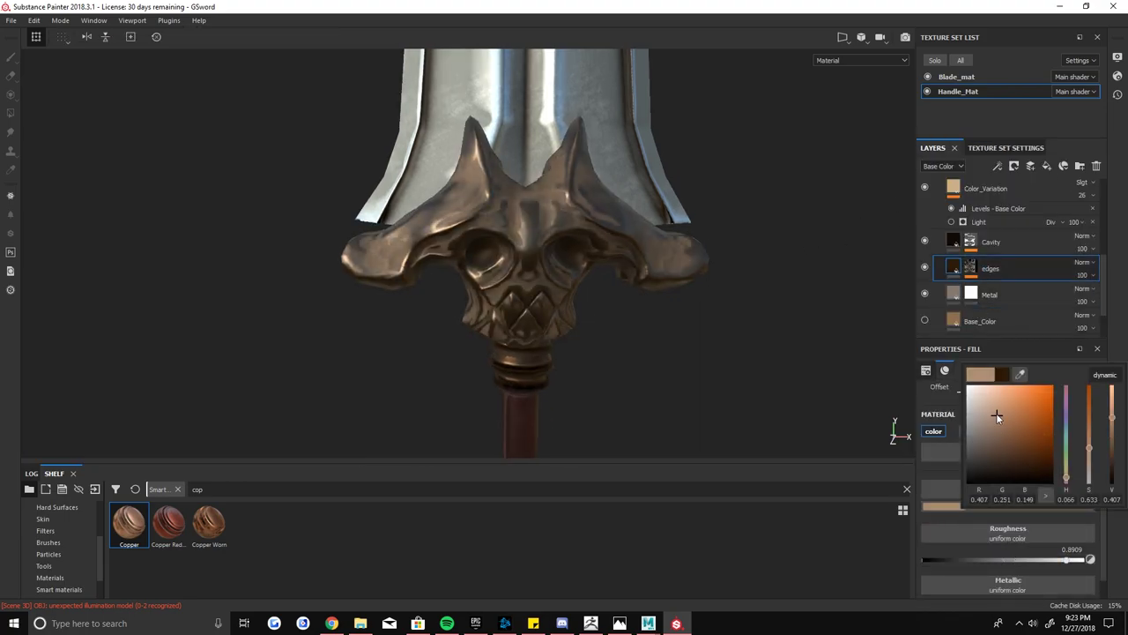
pyautogui.moveTo(996, 413)
pyautogui.mouseDown()
pyautogui.moveTo(1012, 431)
pyautogui.moveTo(1001, 476)
pyautogui.moveTo(992, 394)
pyautogui.mouseUp()
# - Review the Cavity, edges, Baked Lighting and Edge_Highlights layers, then close the colour picker
pyautogui.scroll(-2, 784, 353)
pyautogui.scroll(-3, 707, 346)
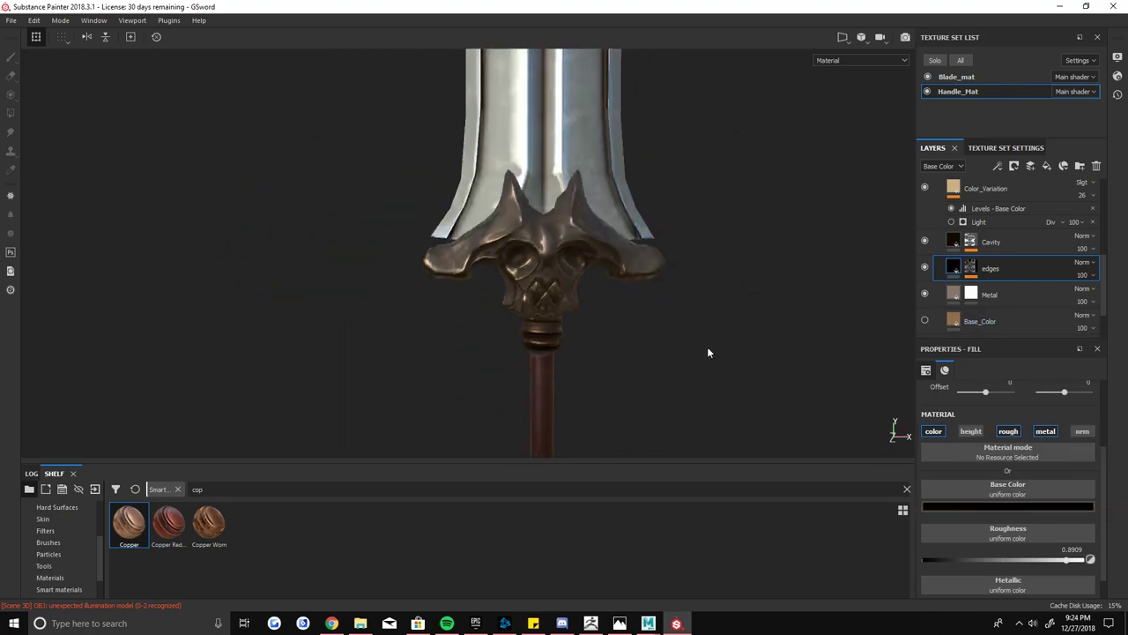
pyautogui.click(953, 242)
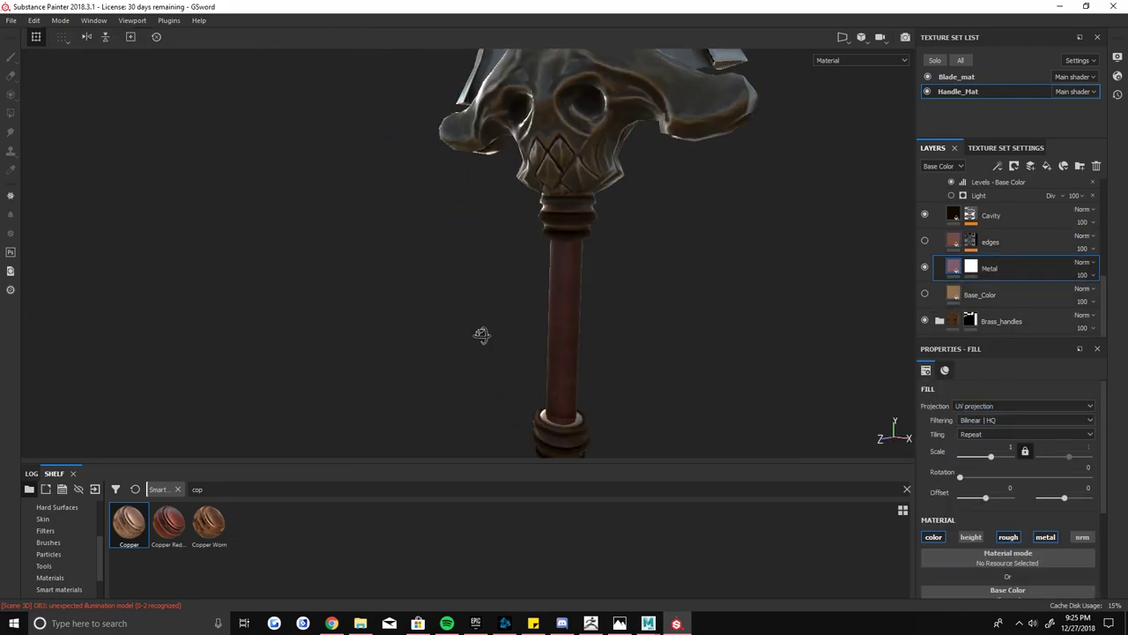
pyautogui.click(924, 279)
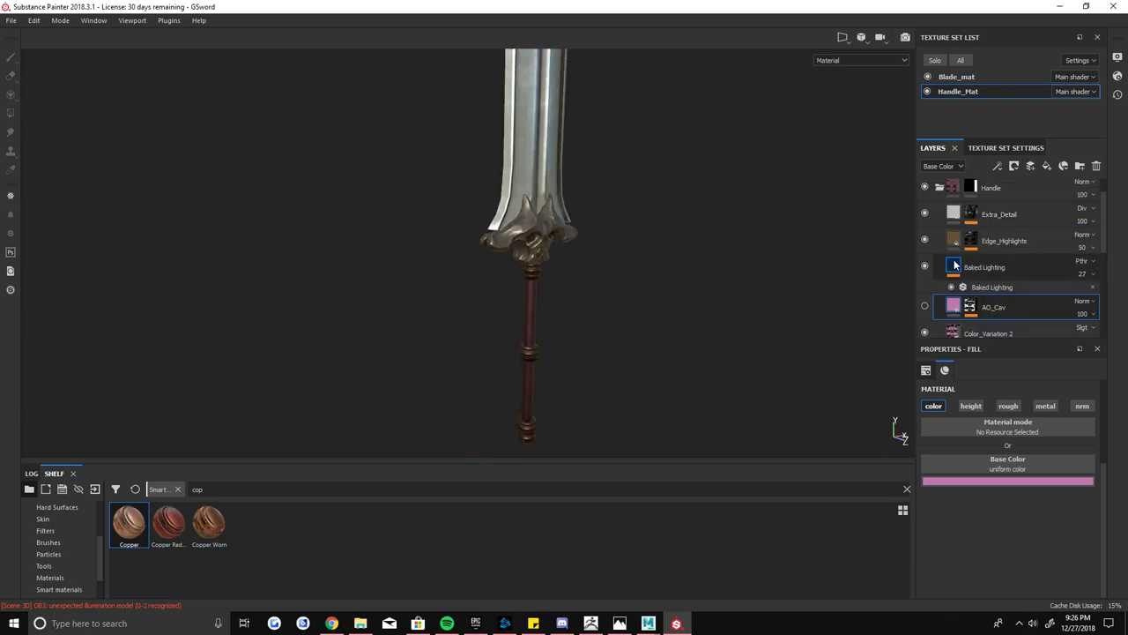
pyautogui.click(953, 265)
pyautogui.click(925, 241)
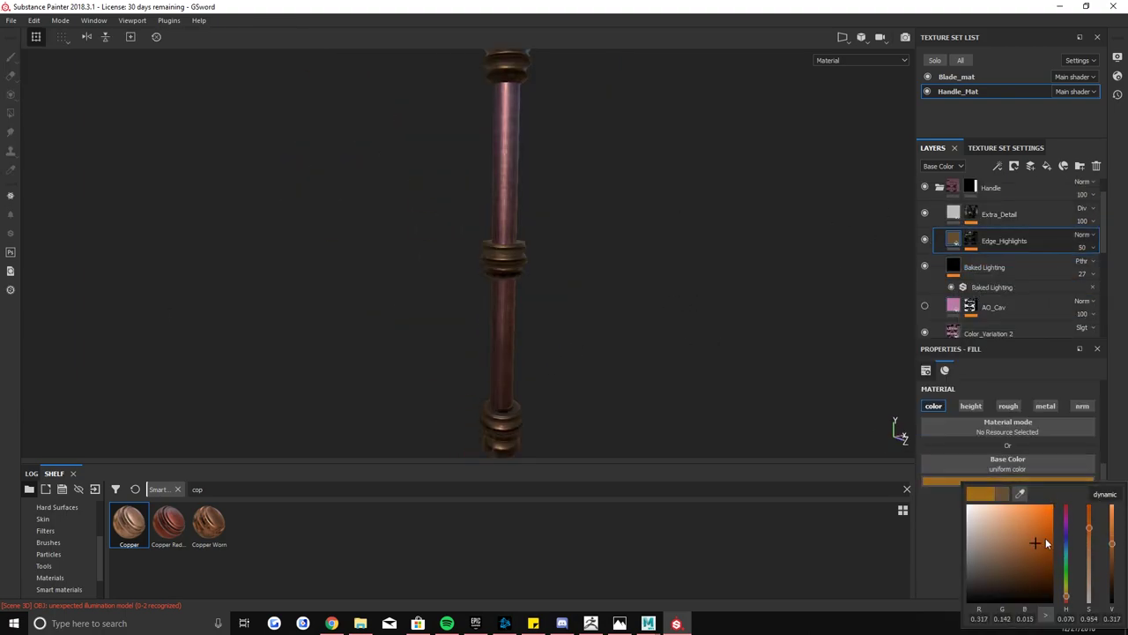
pyautogui.click(954, 241)
# - Expand the Brass_handles folder and step through its Metal, edges and Cavity layers
pyautogui.scroll(-2, 954, 240)
pyautogui.scroll(-2, 938, 237)
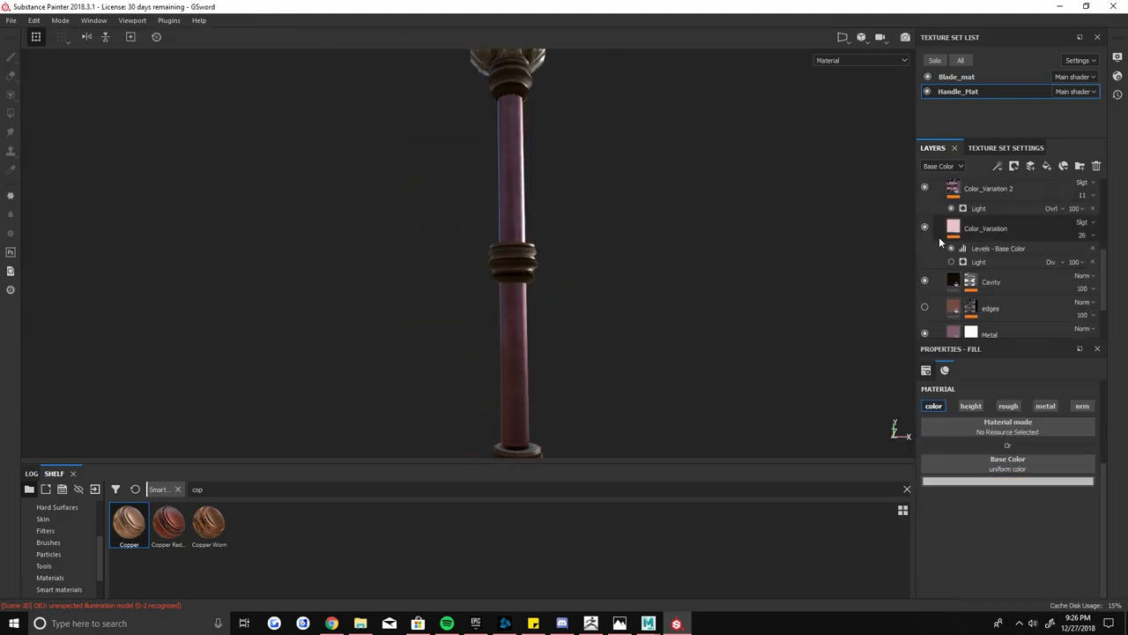
pyautogui.scroll(-1, 925, 325)
pyautogui.click(940, 245)
pyautogui.keyDown('alt'); pyautogui.moveTo(628, 338); pyautogui.dragTo(585, 252, button='middle'); pyautogui.keyUp('alt')
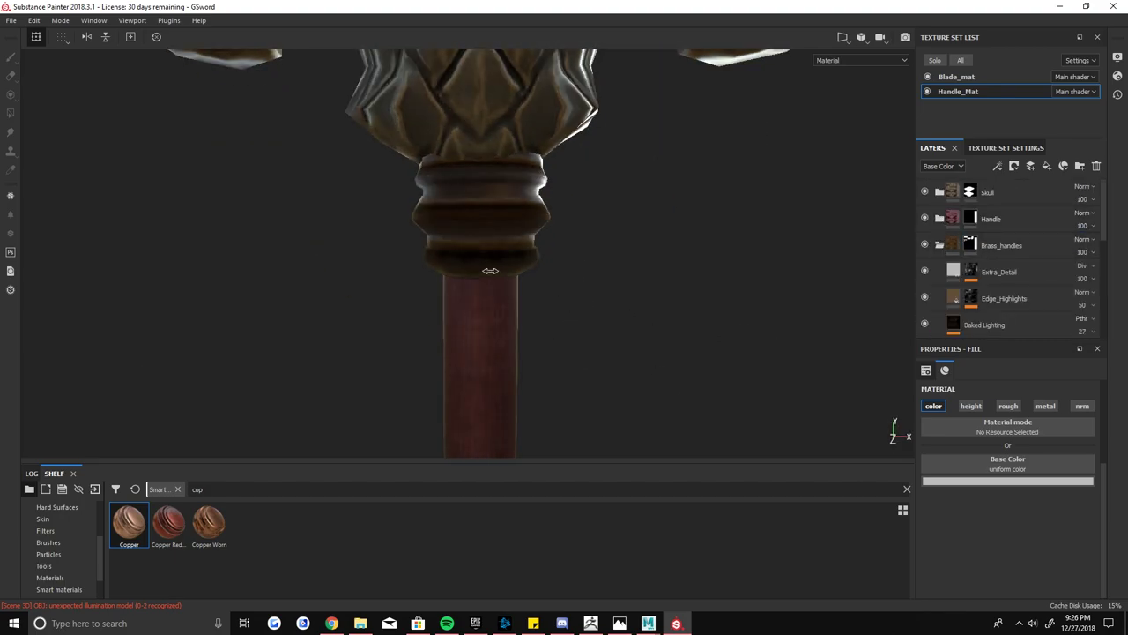
pyautogui.scroll(-5, 970, 299)
pyautogui.click(959, 307)
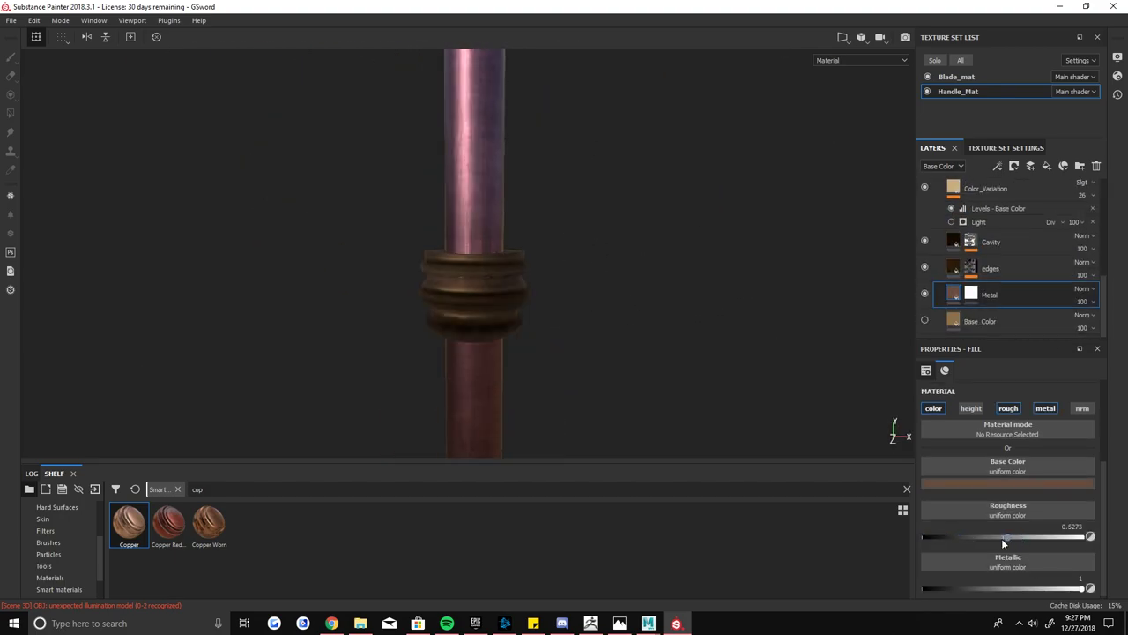
pyautogui.click(960, 275)
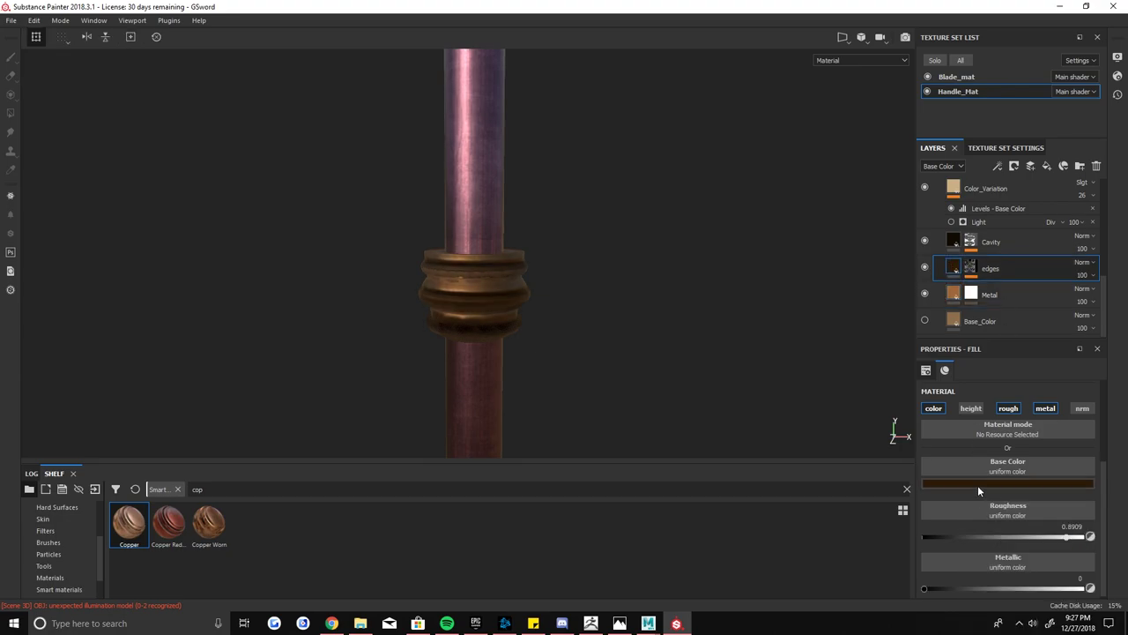
pyautogui.click(988, 242)
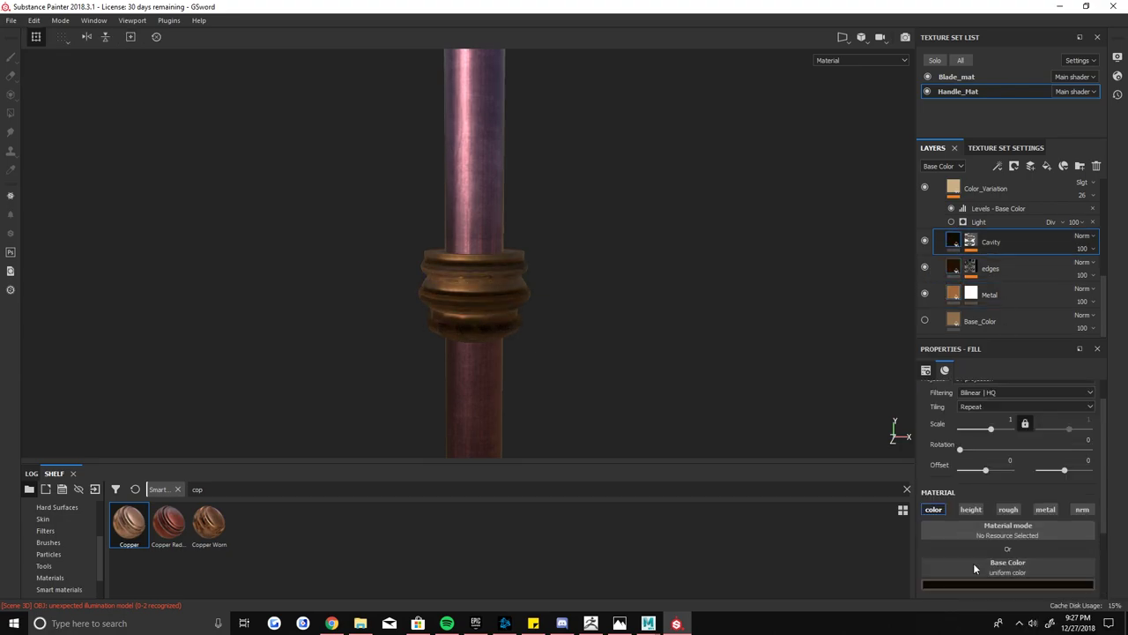
# - Change the Brass_handles Cavity colour from black to brown and review the whole sword
pyautogui.click(1008, 583)
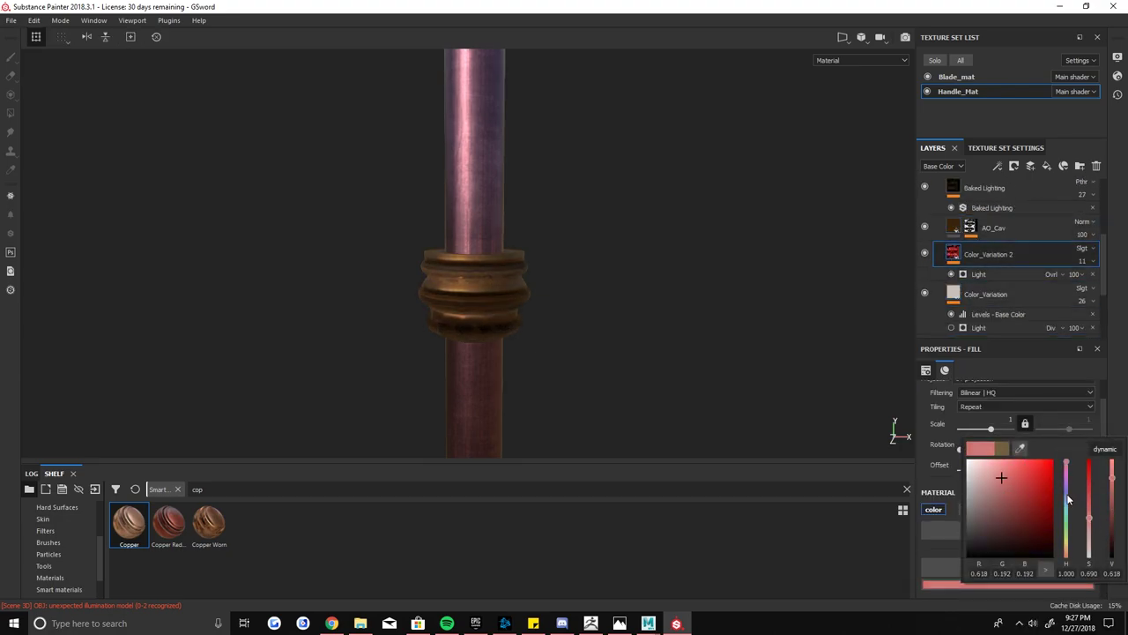
pyautogui.moveTo(1058, 545); pyautogui.dragTo(977, 532)
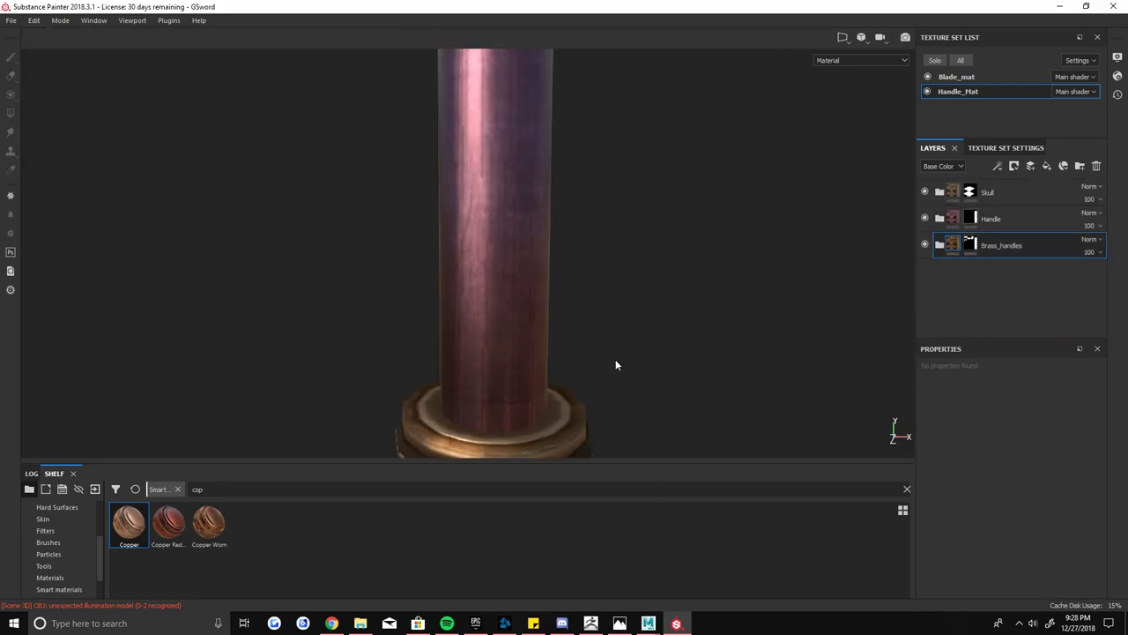
pyautogui.scroll(-5, 584, 368)
pyautogui.moveTo(718, 317)
pyautogui.keyDown('alt'); pyautogui.mouseDown()
pyautogui.moveTo(788, 378)
pyautogui.moveTo(612, 333)
pyautogui.mouseUp(); pyautogui.keyUp('alt')
pyautogui.press('super')
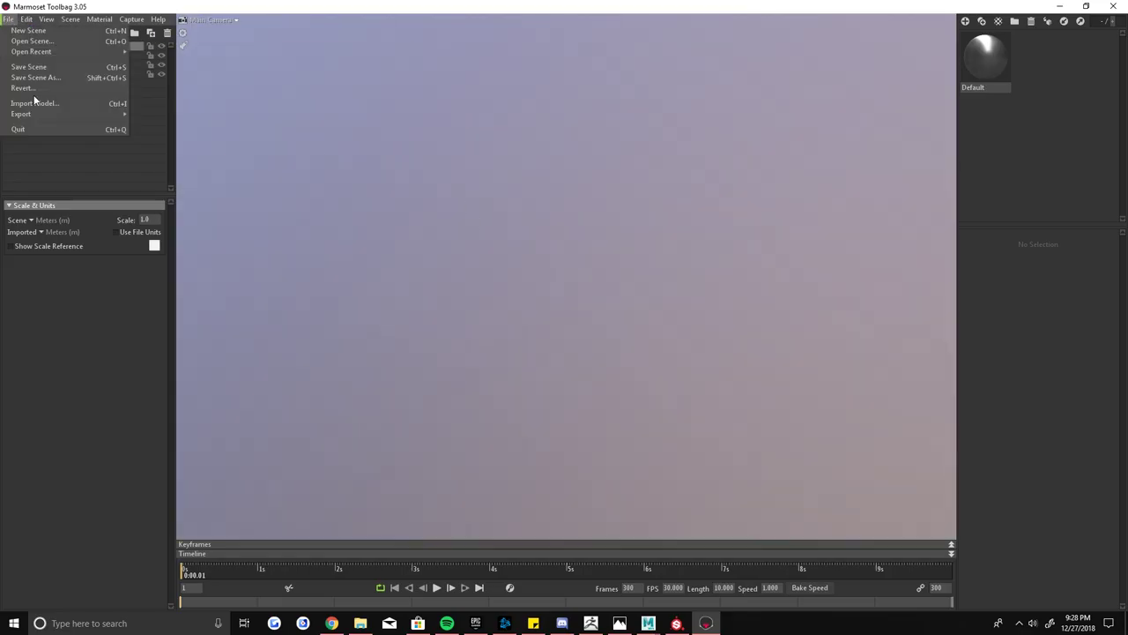
# - From the Stylized Great Sword folder, assign Blade_mat's albedo and normal maps in Marmoset
pyautogui.click(37, 101)
pyautogui.scroll(-1, 405, 170)
pyautogui.doubleClick(404, 171)
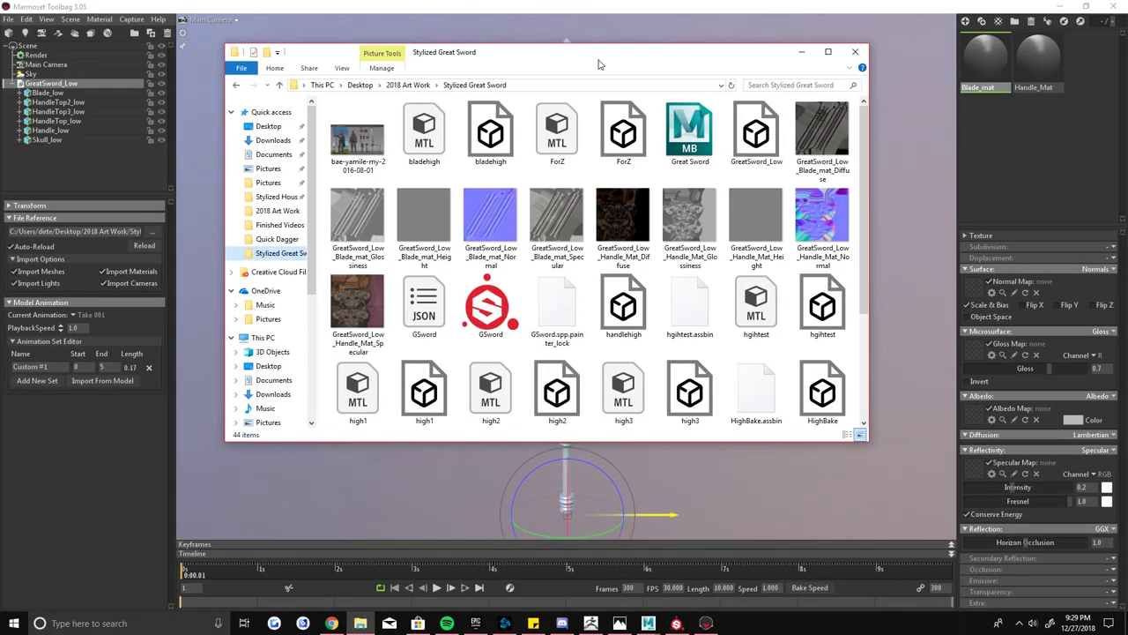
pyautogui.moveTo(598, 65); pyautogui.dragTo(578, 74)
pyautogui.moveTo(801, 150); pyautogui.dragTo(948, 404)
pyautogui.moveTo(470, 225); pyautogui.dragTo(974, 286)
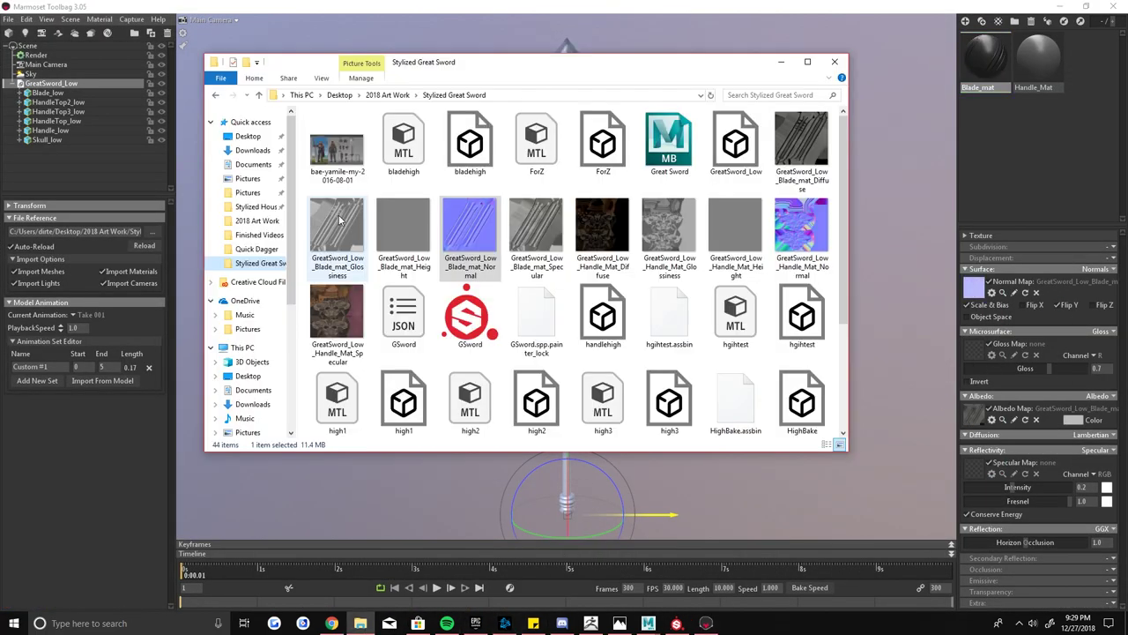
# - Assign the Handle_Mat normal map and raise the blade's gloss to 1.0
pyautogui.click(1036, 70)
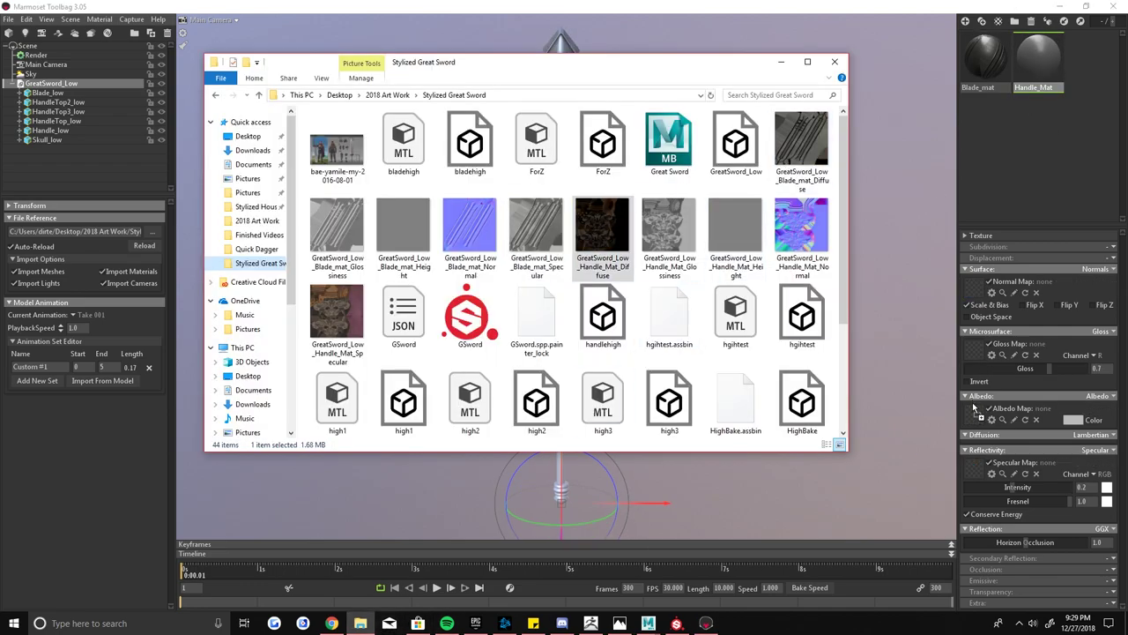
pyautogui.moveTo(974, 284); pyautogui.dragTo(974, 286)
pyautogui.click(715, 274)
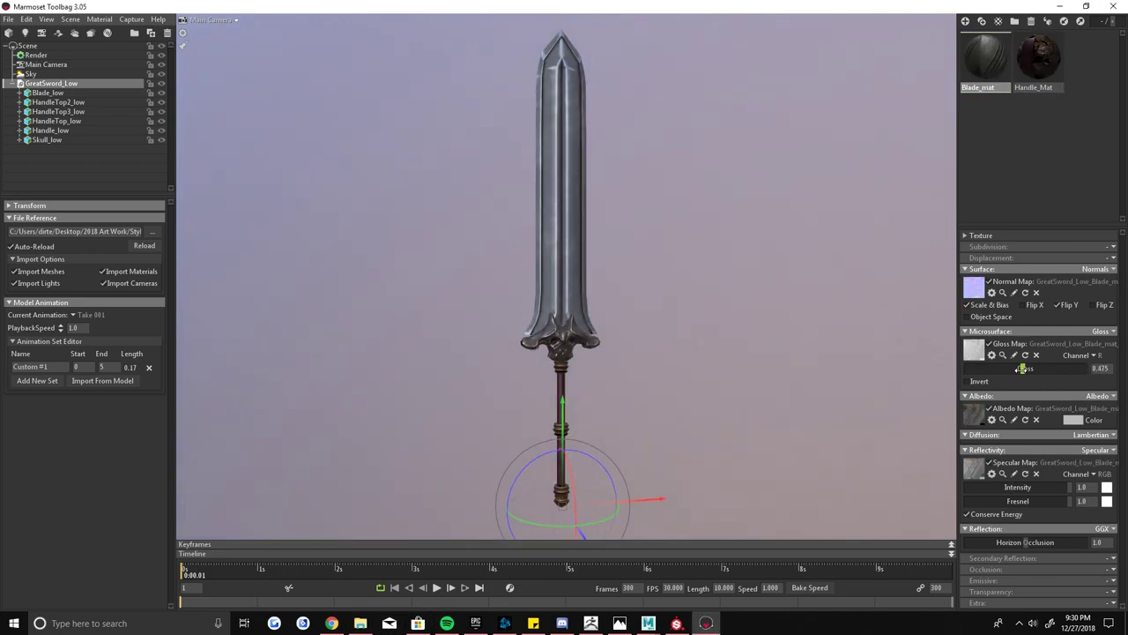
pyautogui.moveTo(1021, 369); pyautogui.dragTo(1066, 369)
pyautogui.click(806, 349)
# - Set the handle's gloss to about 0.747 and invert its gloss map
pyautogui.scroll(5, 729, 351)
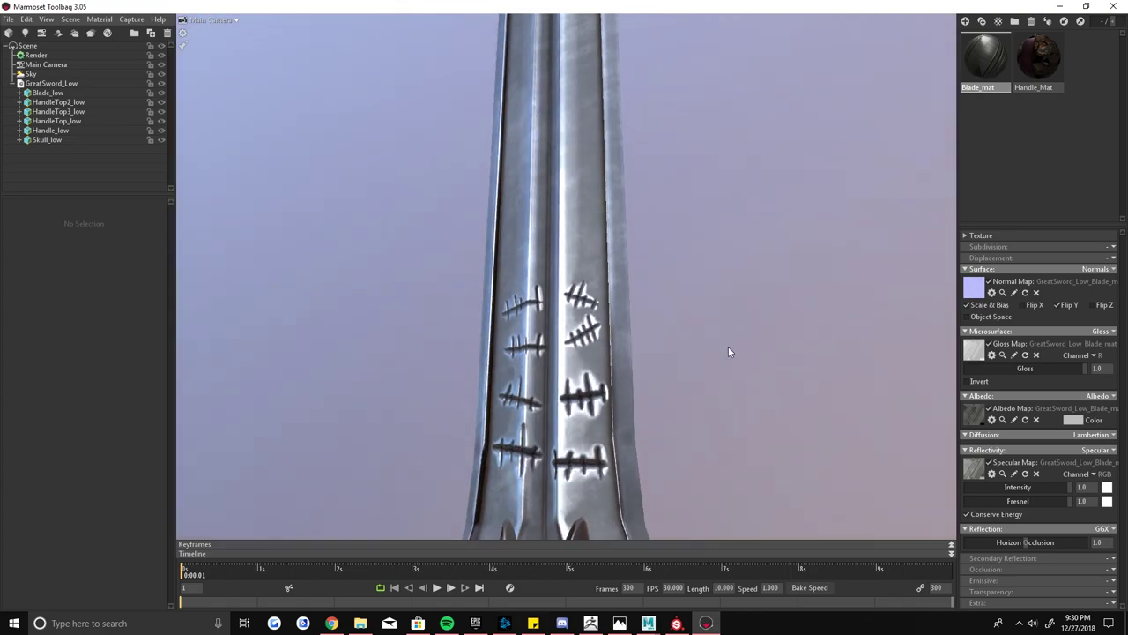
pyautogui.scroll(-5, 728, 351)
pyautogui.scroll(4, 711, 262)
pyautogui.click(1038, 57)
pyautogui.moveTo(1084, 368); pyautogui.dragTo(1053, 368)
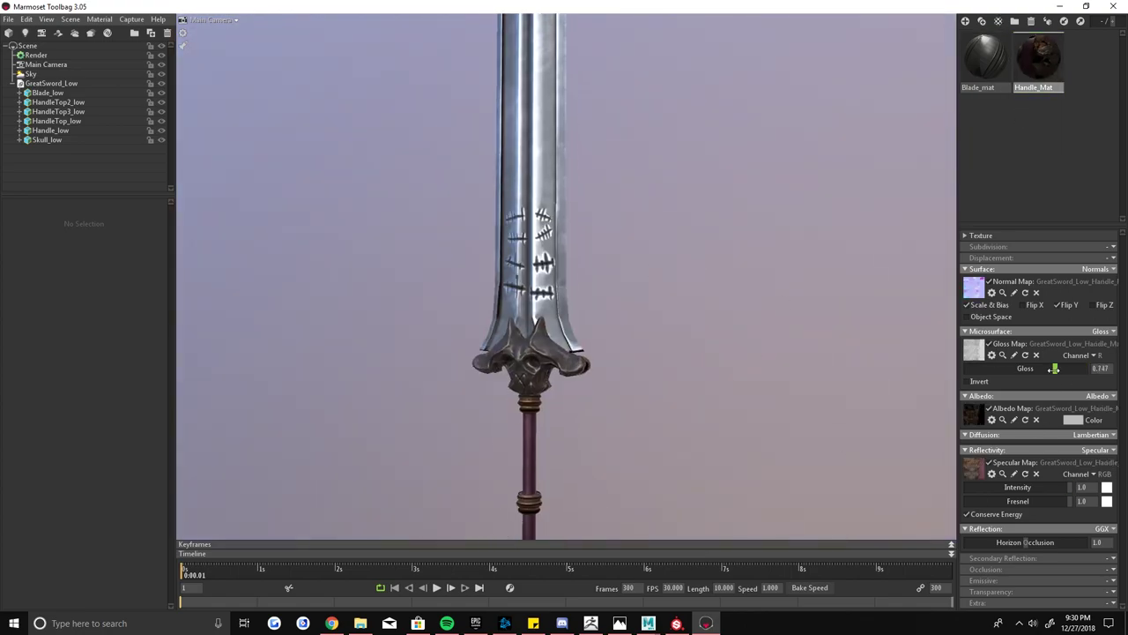
pyautogui.click(987, 382)
pyautogui.scroll(-3, 771, 340)
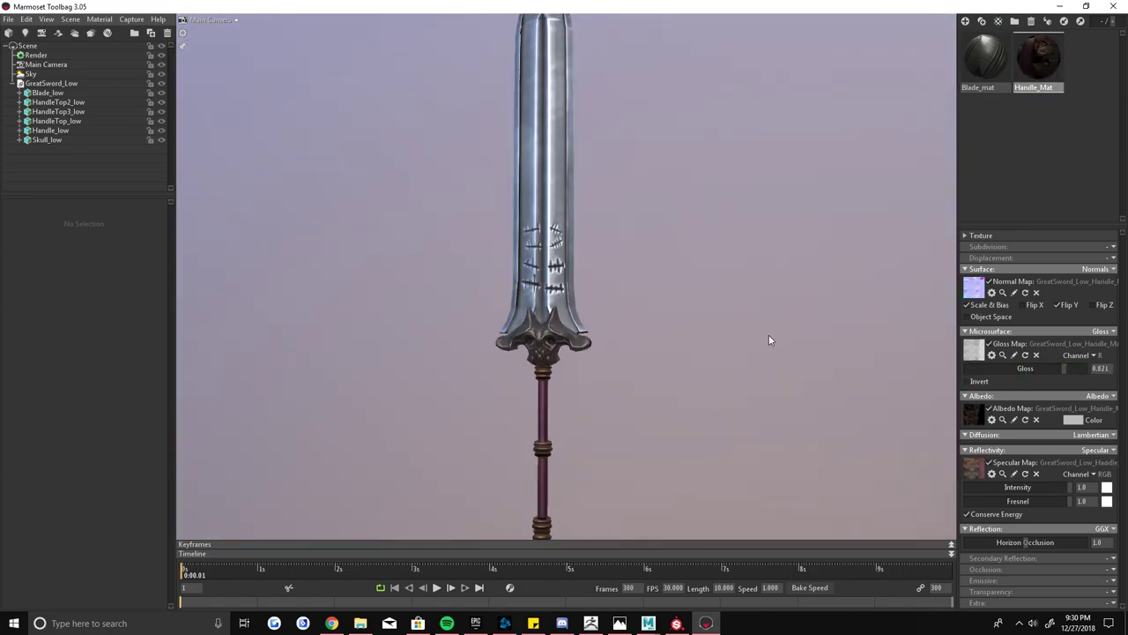
pyautogui.scroll(-3, 785, 366)
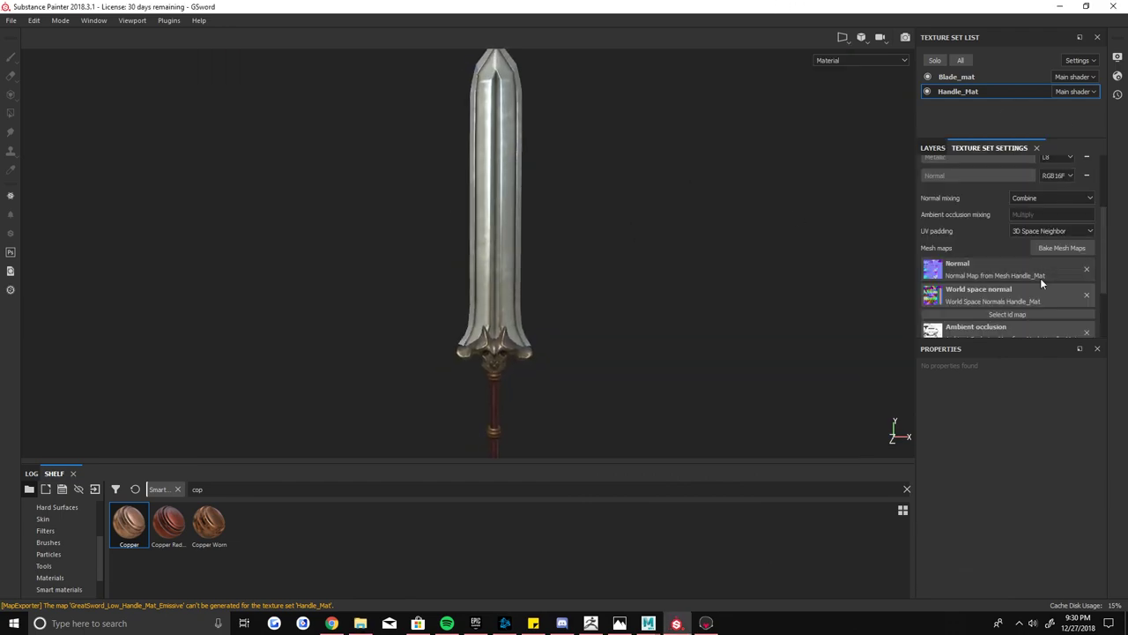
# - Bake mesh maps for all texture sets
pyautogui.click(1061, 247)
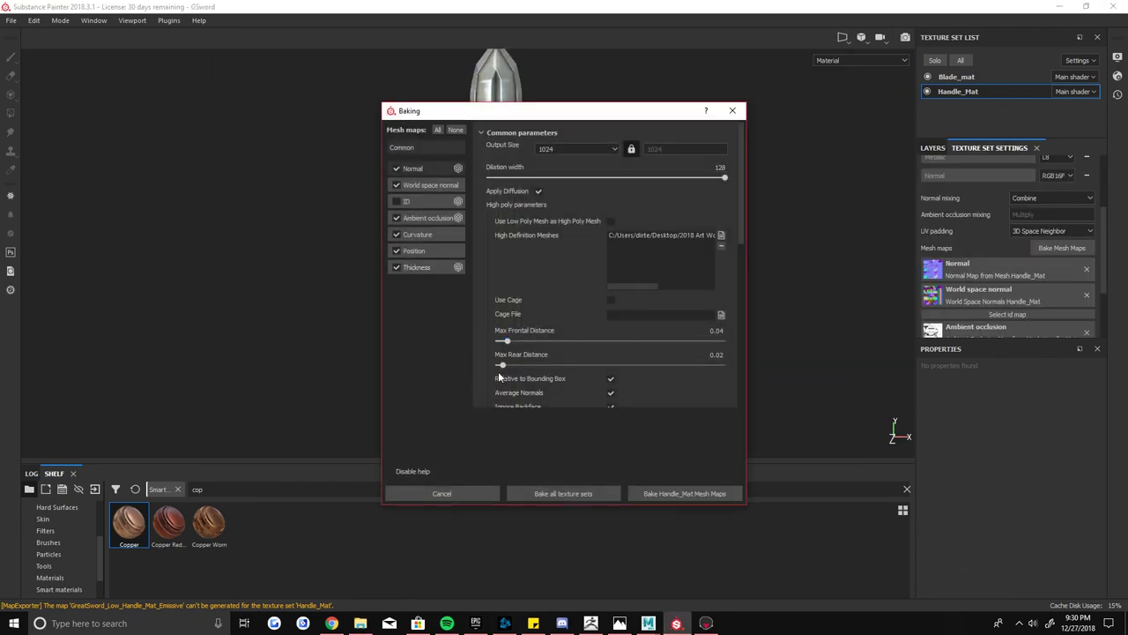
pyautogui.scroll(-5, 617, 265)
pyautogui.click(528, 492)
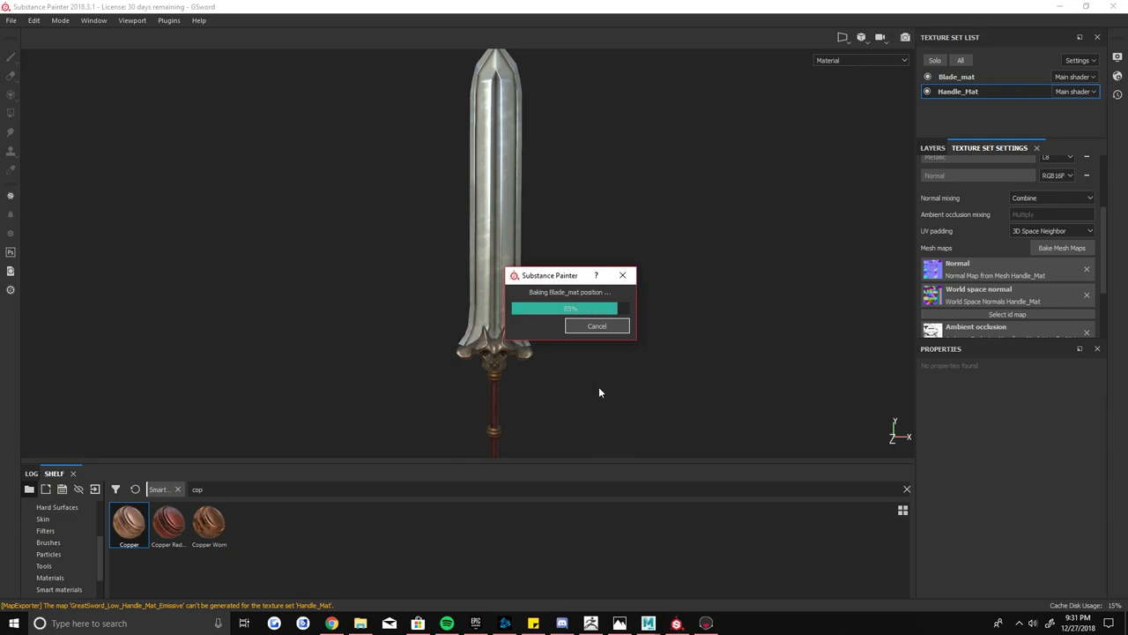
# - Rotate to the sword's other side and show Blade_mat's layer stack
pyautogui.scroll(3, 550, 310)
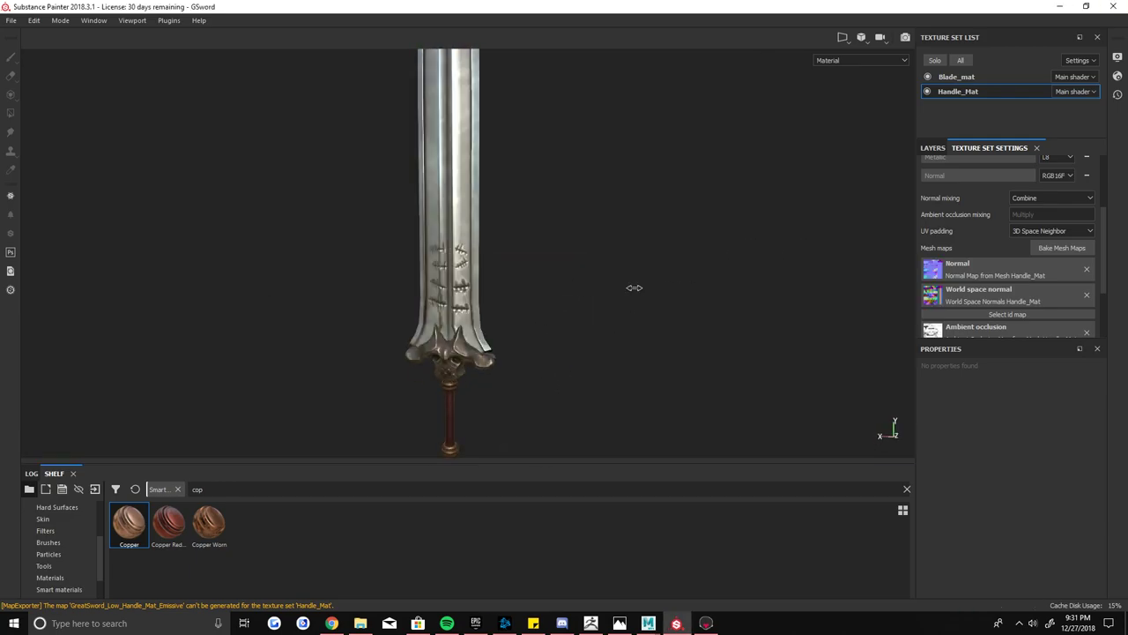
pyautogui.moveTo(630, 284)
pyautogui.keyDown('alt'); pyautogui.mouseDown()
pyautogui.moveTo(614, 300)
pyautogui.moveTo(670, 291)
pyautogui.mouseUp(); pyautogui.keyUp('alt')
pyautogui.click(956, 76)
pyautogui.click(933, 147)
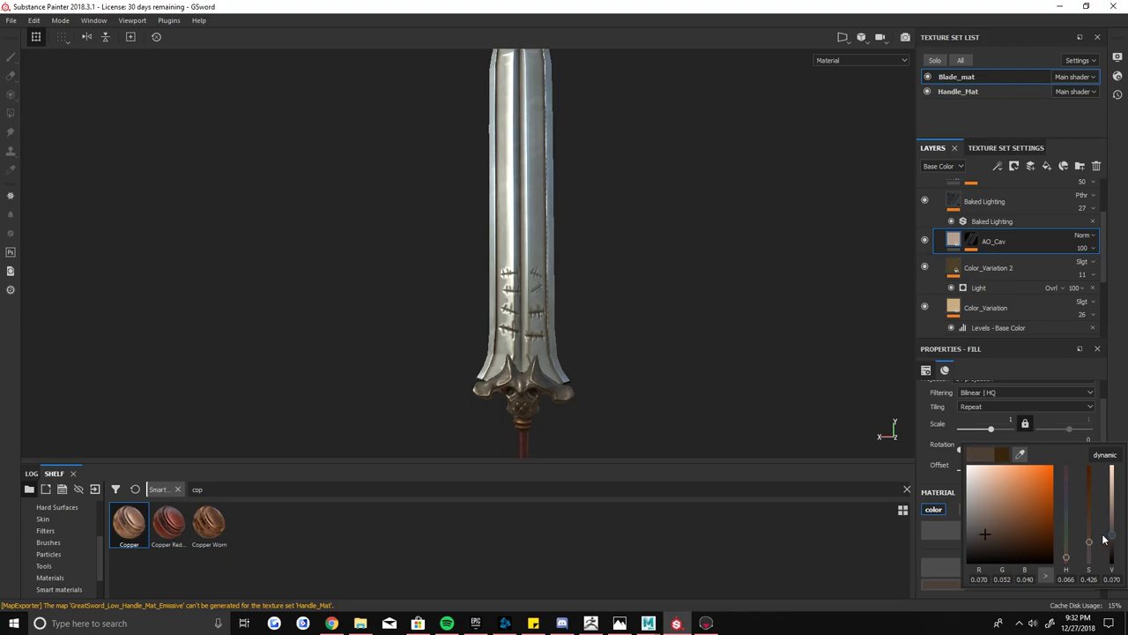
# - Review Blade_mat's Color_Variation, Cavity and edges layers
pyautogui.scroll(-2, 1014, 264)
pyautogui.click(990, 317)
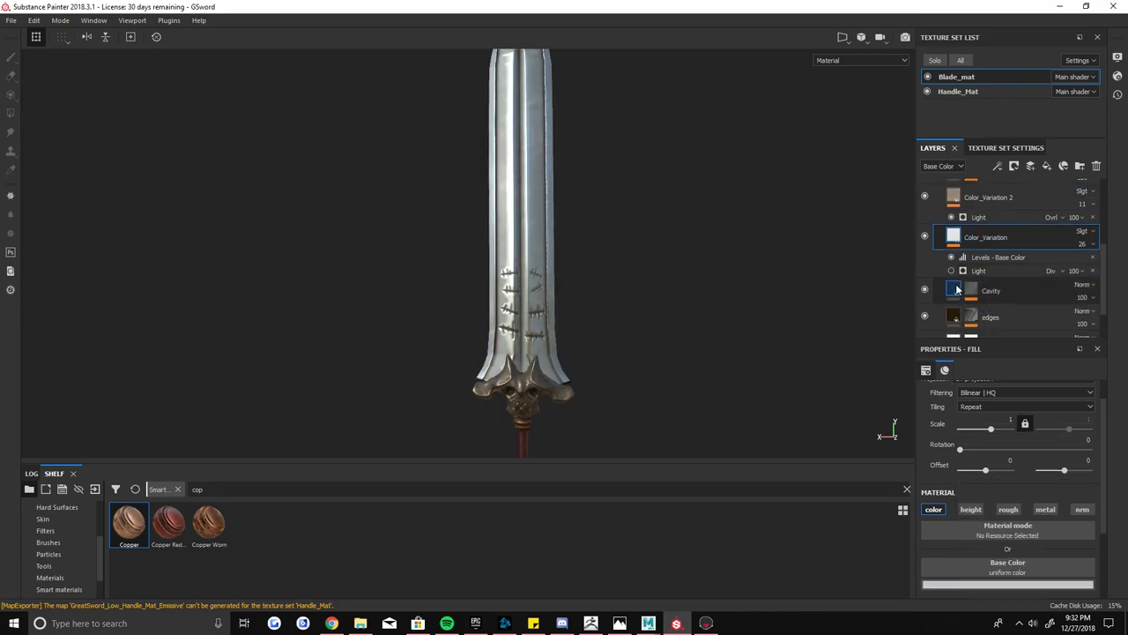
pyautogui.click(1005, 584)
pyautogui.click(1012, 523)
pyautogui.scroll(-1, 990, 314)
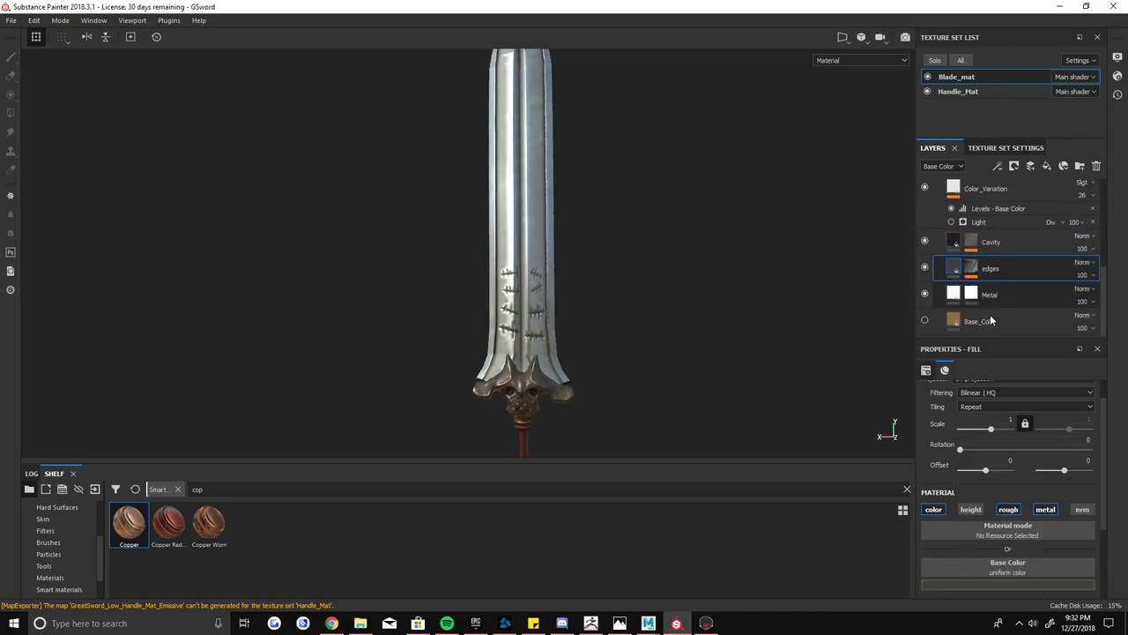
pyautogui.moveTo(667, 360)
pyautogui.keyDown('alt'); pyautogui.mouseDown()
pyautogui.moveTo(707, 314)
pyautogui.moveTo(736, 327)
pyautogui.moveTo(720, 345)
pyautogui.moveTo(612, 373)
pyautogui.moveTo(650, 379)
pyautogui.mouseUp(); pyautogui.keyUp('alt')
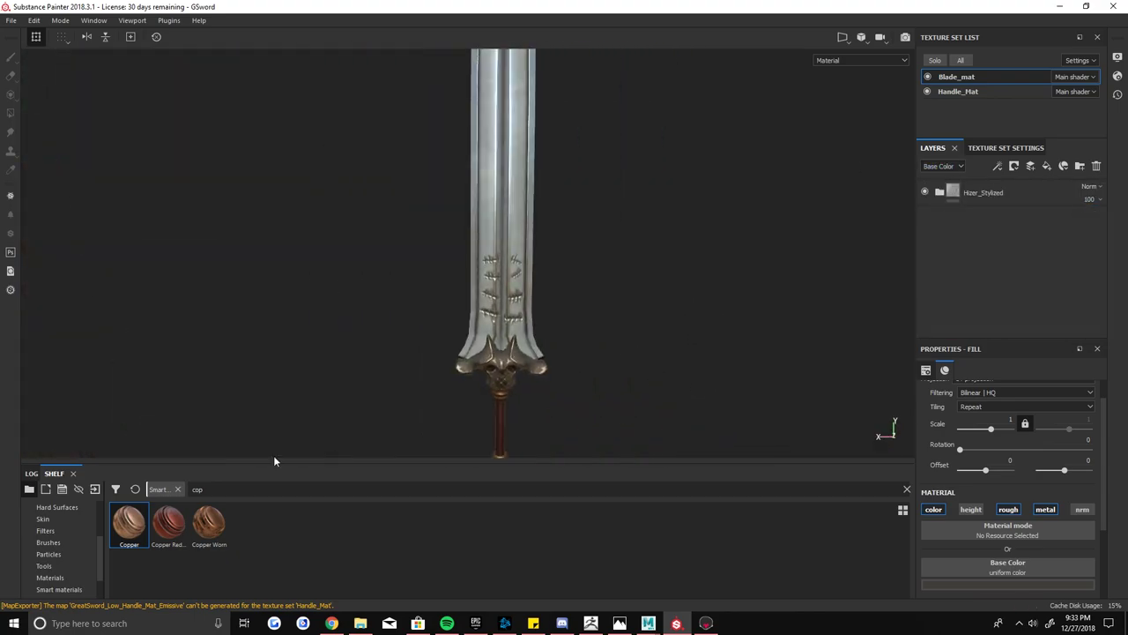
# - Search the shelf for 'metal', try and undo the Steel material, then open Export Textures
pyautogui.press('BackSpace')
pyautogui.press('BackSpace')
pyautogui.press('BackSpace')
pyautogui.write('metal')
pyautogui.moveTo(728, 524); pyautogui.dragTo(925, 265)
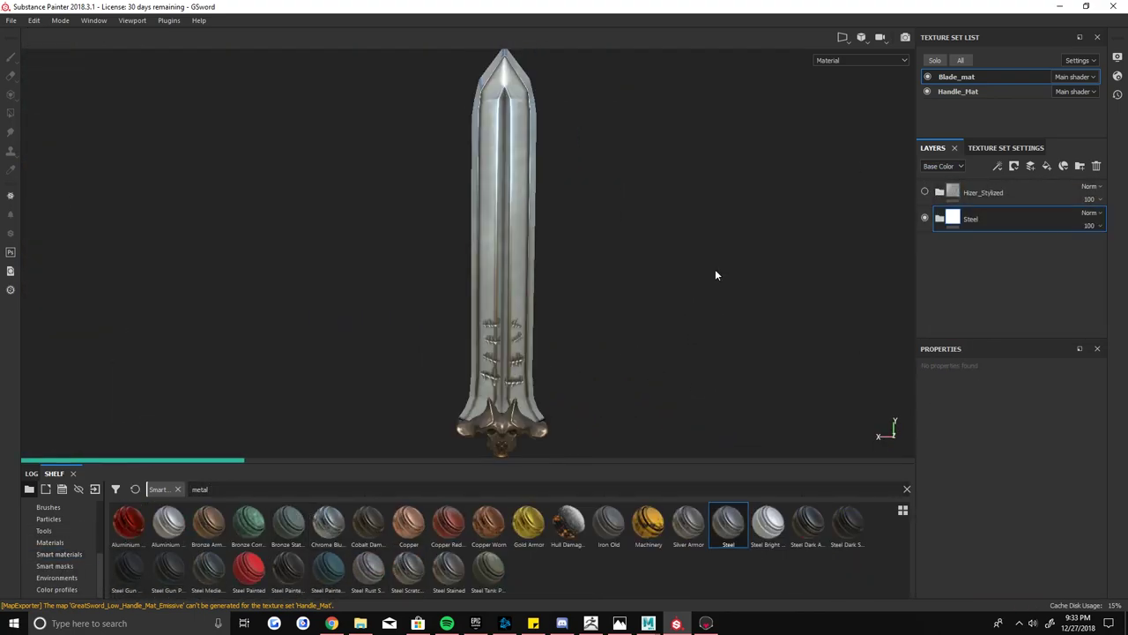
pyautogui.hotkey('ctrl', 'z')
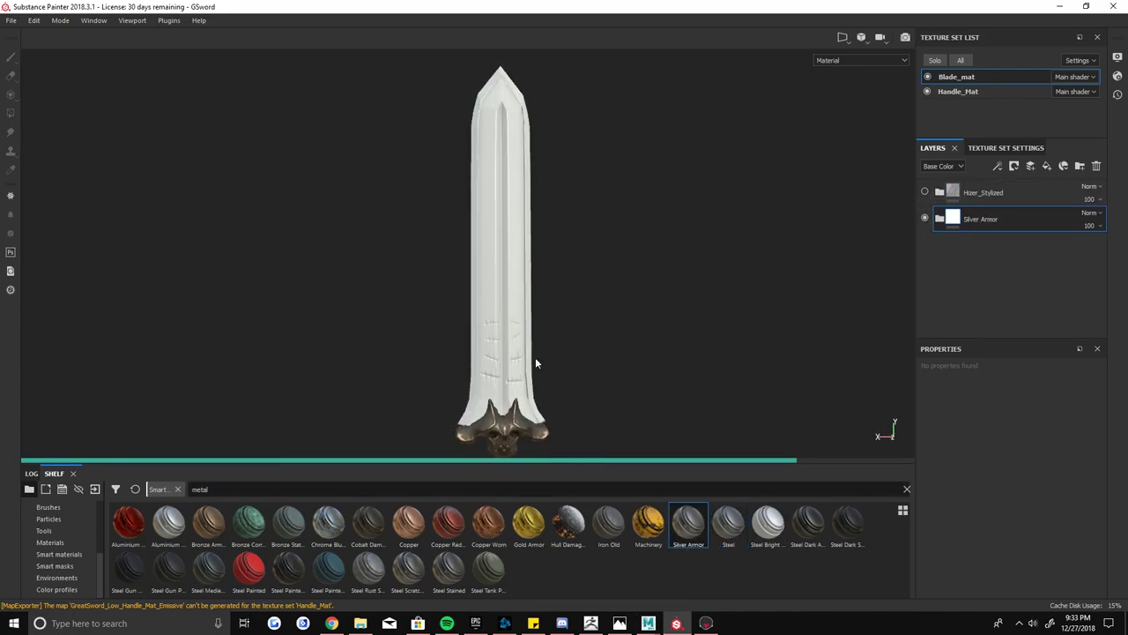
pyautogui.moveTo(590, 351)
pyautogui.keyDown('alt'); pyautogui.mouseDown(button='right')
pyautogui.moveTo(667, 344)
pyautogui.moveTo(680, 261)
pyautogui.moveTo(614, 290)
pyautogui.moveTo(619, 370)
pyautogui.mouseUp(button='right'); pyautogui.keyUp('alt')
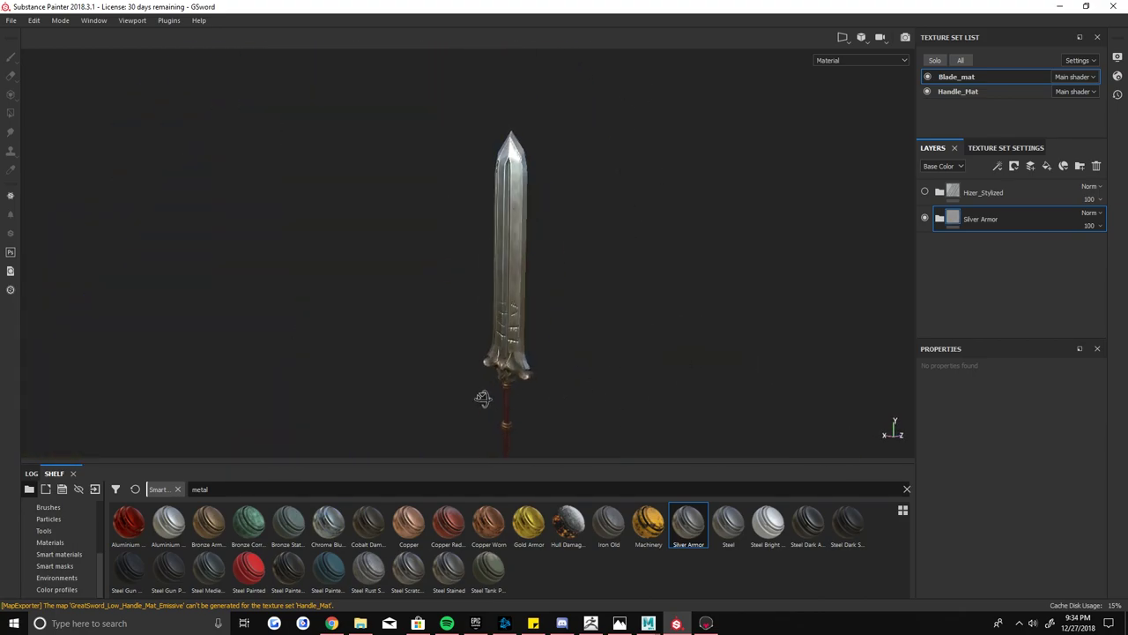
pyautogui.click(11, 20)
pyautogui.click(52, 181)
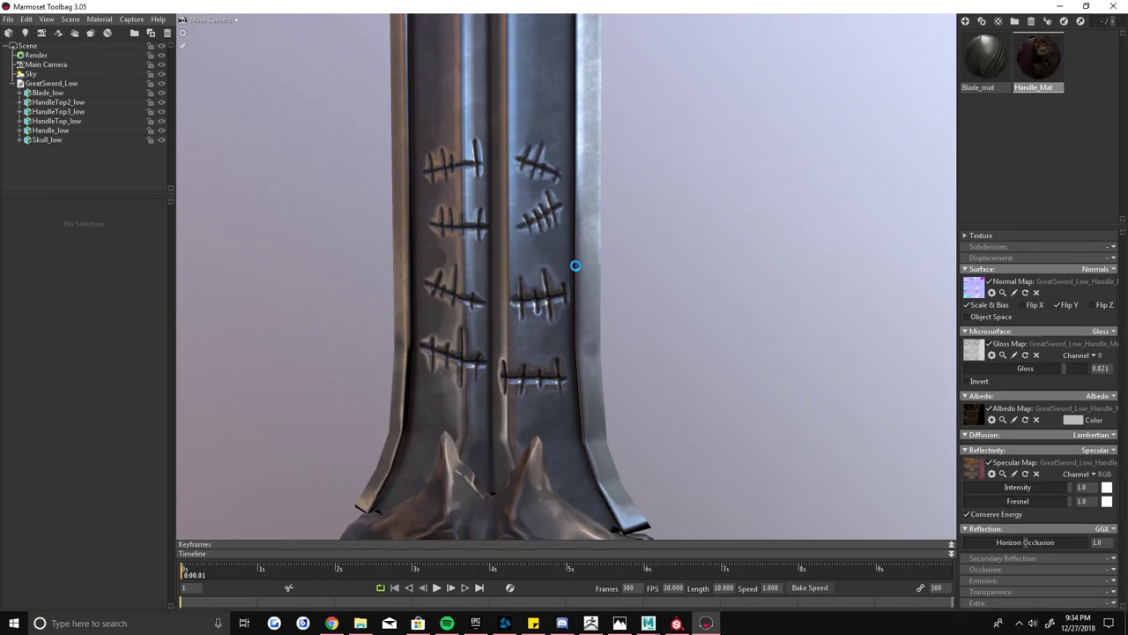
# - Orbit the Marmoset view around the blade and out to the whole sword
pyautogui.moveTo(573, 265); pyautogui.dragTo(790, 314)
pyautogui.scroll(-5, 781, 307)
pyautogui.scroll(5, 781, 307)
pyautogui.moveTo(570, 356)
pyautogui.mouseDown()
pyautogui.moveTo(666, 319)
pyautogui.moveTo(617, 317)
pyautogui.mouseUp()
pyautogui.scroll(-5, 607, 315)
pyautogui.hotkey('alt', 'Tab')
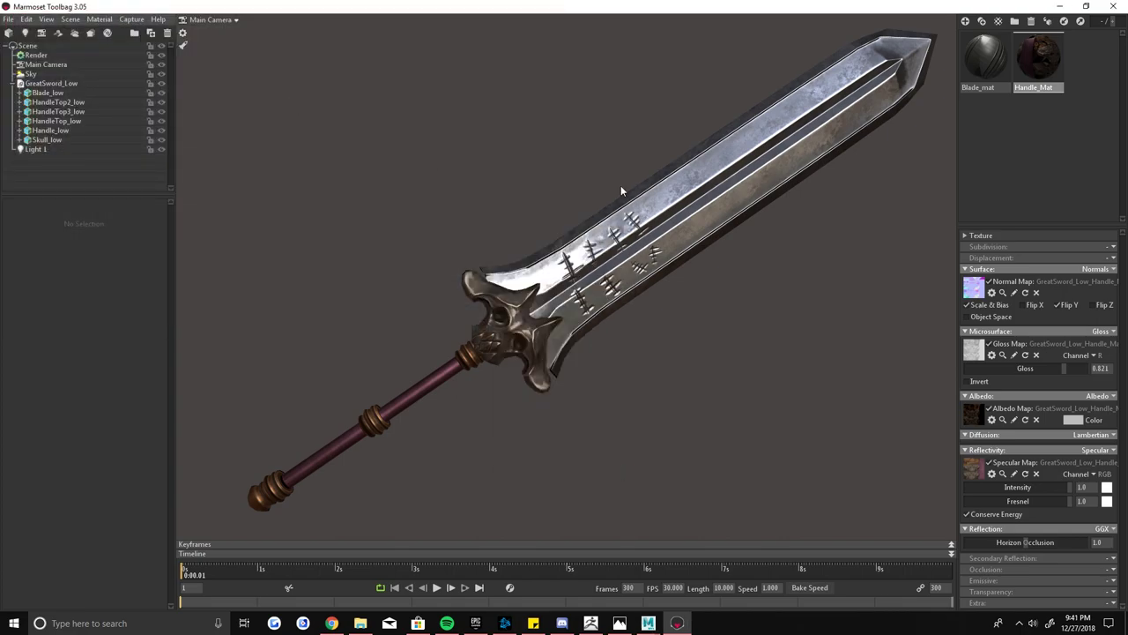
# - Frame the sword from the front and turn on Wireframe in the Render settings
pyautogui.moveTo(621, 191)
pyautogui.mouseDown()
pyautogui.moveTo(665, 182)
pyautogui.moveTo(655, 361)
pyautogui.moveTo(289, 53)
pyautogui.mouseUp()
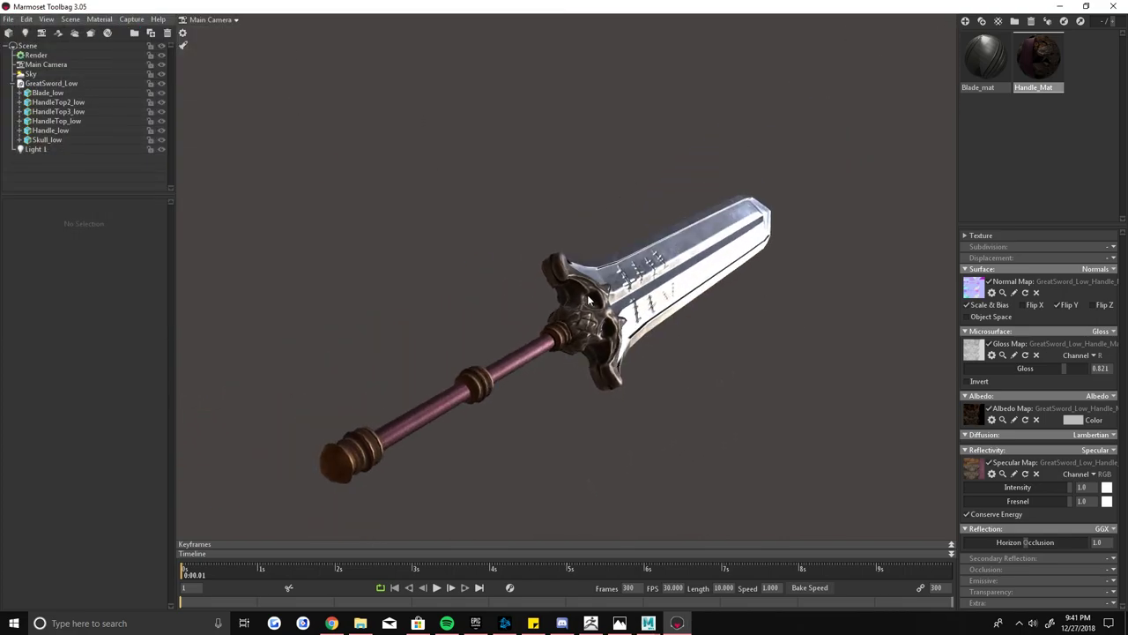
pyautogui.moveTo(588, 300); pyautogui.dragTo(473, 300)
pyautogui.click(402, 353)
pyautogui.moveTo(401, 353)
pyautogui.mouseDown()
pyautogui.moveTo(369, 359)
pyautogui.moveTo(666, 412)
pyautogui.moveTo(276, 93)
pyautogui.mouseUp()
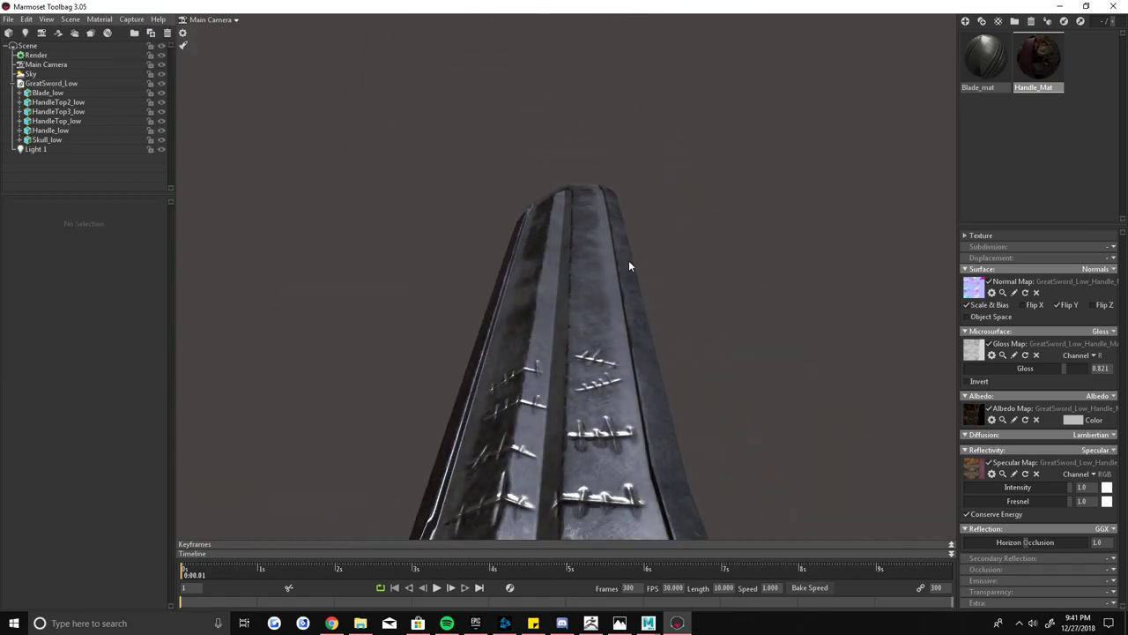
pyautogui.moveTo(628, 265)
pyautogui.mouseDown()
pyautogui.moveTo(584, 288)
pyautogui.moveTo(610, 342)
pyautogui.mouseUp()
pyautogui.moveTo(665, 385); pyautogui.dragTo(511, 168)
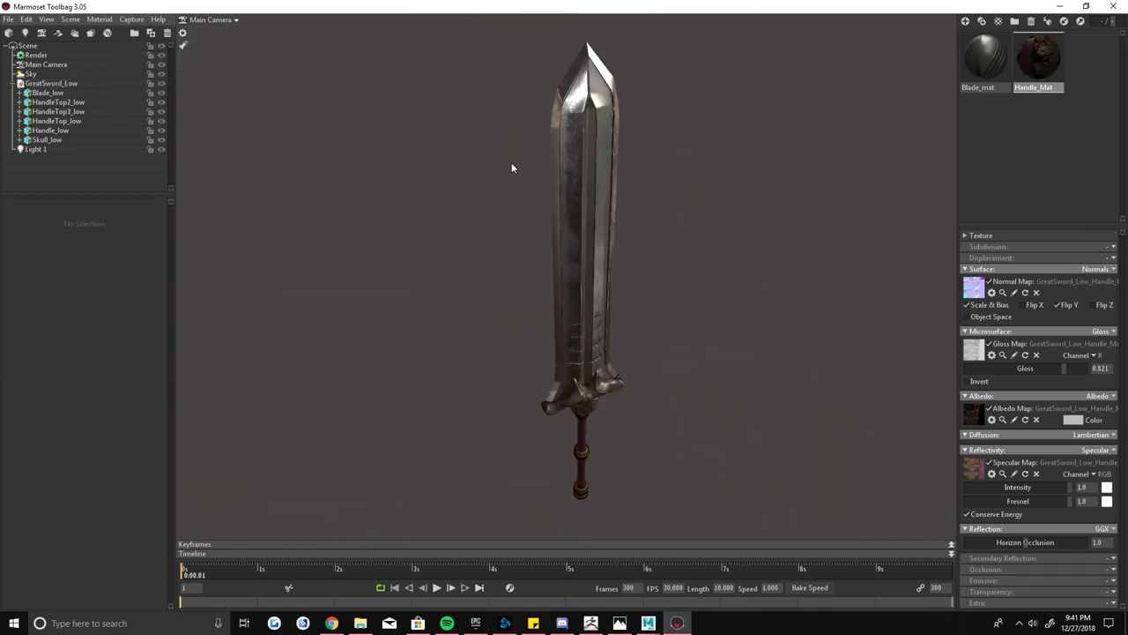
pyautogui.doubleClick(88, 121)
pyautogui.click(36, 54)
# - Select the GreatSword_Low model, view it front-on and check the sky and render settings
pyautogui.scroll(-3, 595, 212)
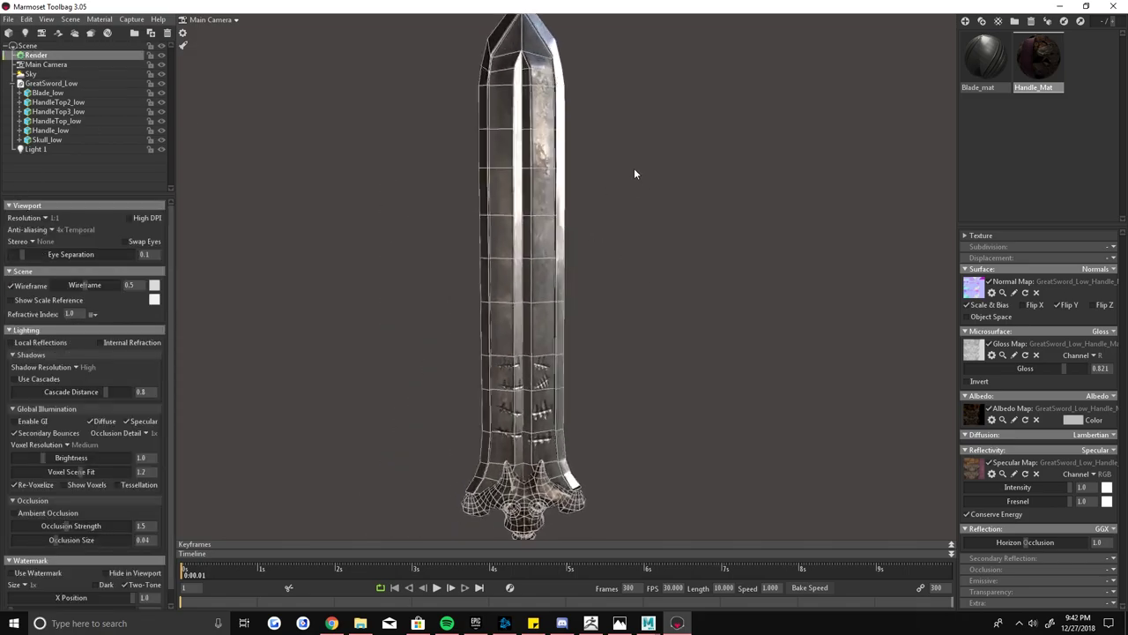
pyautogui.click(485, 412)
pyautogui.moveTo(485, 412)
pyautogui.mouseDown()
pyautogui.moveTo(527, 253)
pyautogui.moveTo(313, 208)
pyautogui.moveTo(635, 208)
pyautogui.mouseUp()
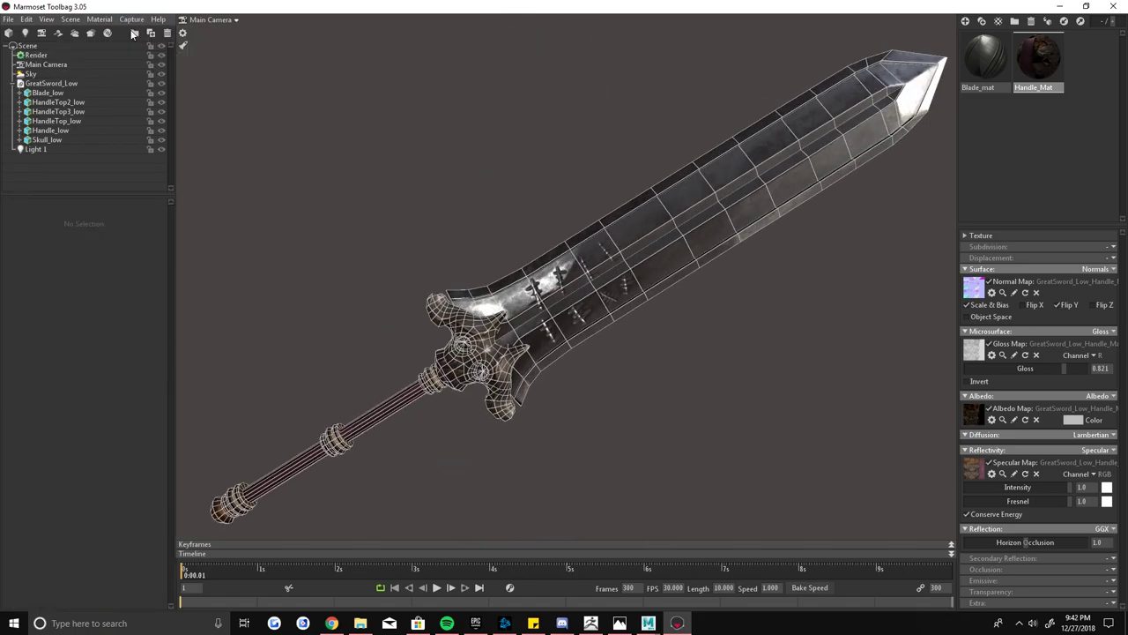
pyautogui.click(338, 383)
pyautogui.moveTo(337, 388); pyautogui.dragTo(624, 371)
pyautogui.click(624, 370)
pyautogui.click(31, 74)
# - Enable depth of field on the Main Camera with focus distance 312.5
pyautogui.click(46, 64)
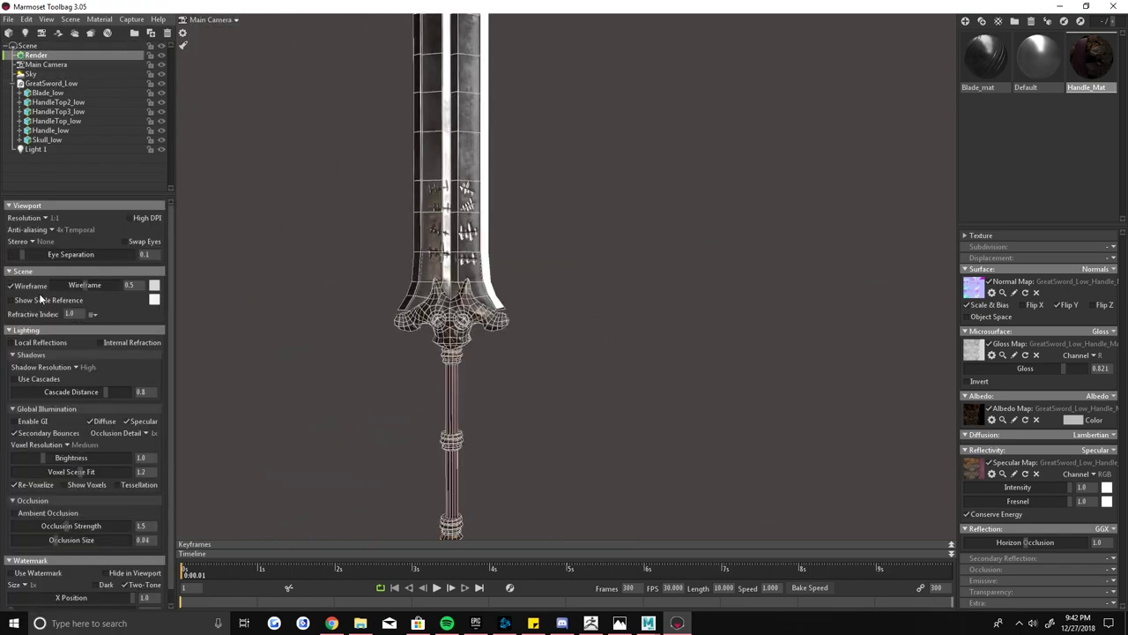
pyautogui.moveTo(53, 384)
pyautogui.mouseDown()
pyautogui.moveTo(77, 386)
pyautogui.moveTo(22, 412)
pyautogui.moveTo(81, 384)
pyautogui.moveTo(62, 399)
pyautogui.mouseUp()
pyautogui.scroll(5, 235, 305)
pyautogui.scroll(-2, 79, 415)
pyautogui.scroll(-3, 106, 436)
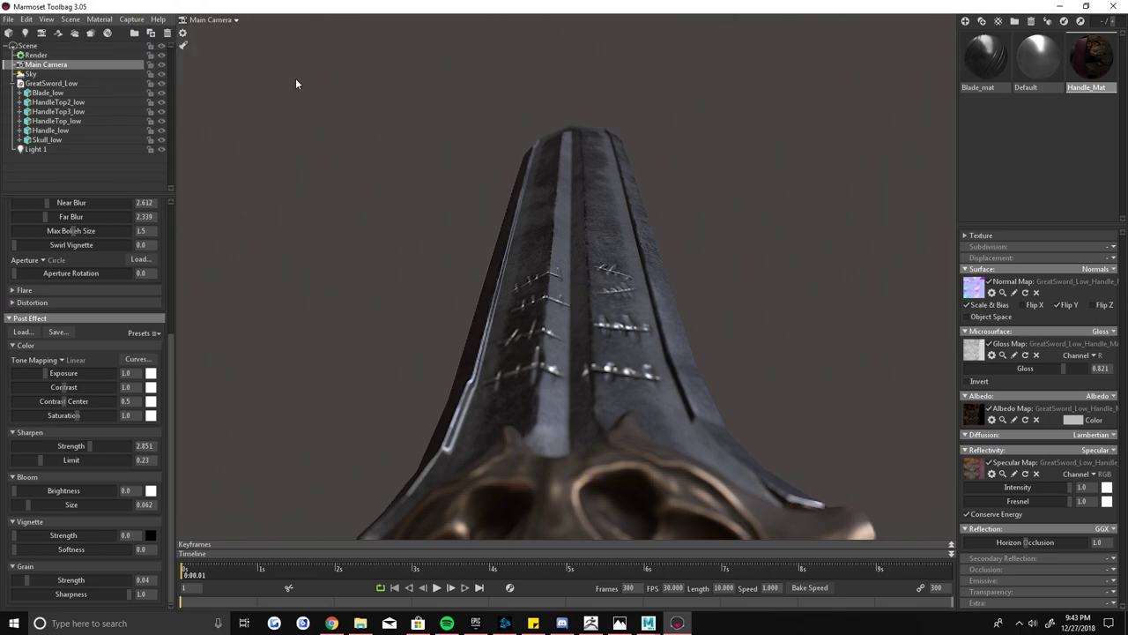
pyautogui.scroll(-5, 527, 360)
# - Set near blur to 0.053 and far blur to 0, then frame the whole sword upright
pyautogui.moveTo(527, 359)
pyautogui.mouseDown()
pyautogui.moveTo(521, 270)
pyautogui.moveTo(529, 290)
pyautogui.mouseUp()
pyautogui.scroll(3, 90, 350)
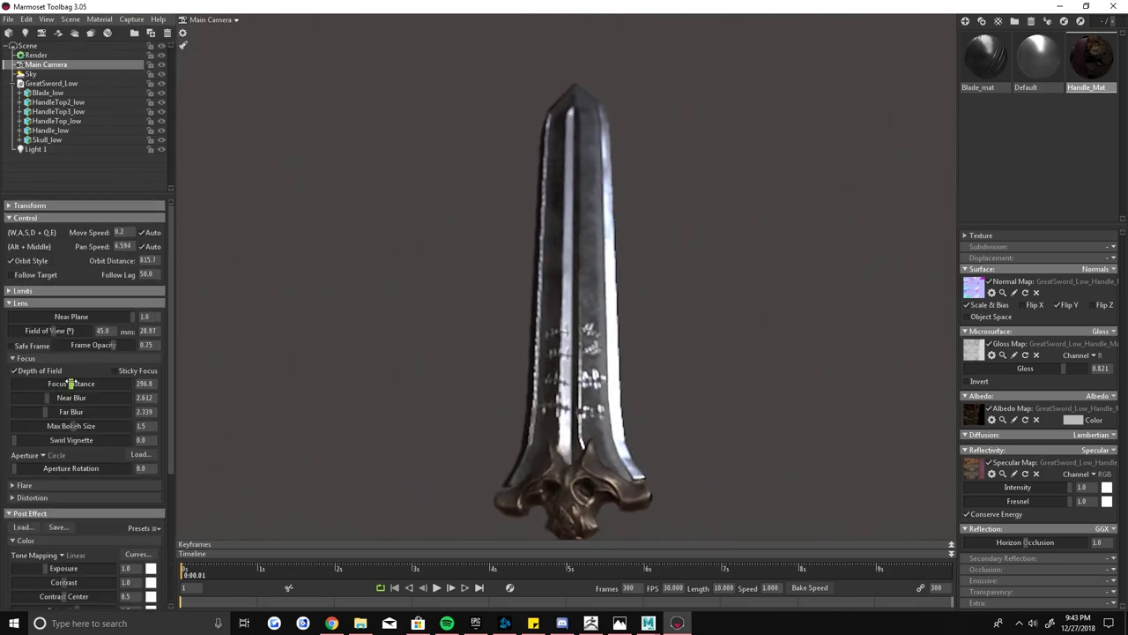
pyautogui.moveTo(70, 383); pyautogui.dragTo(86, 412)
pyautogui.scroll(-3, 85, 412)
pyautogui.scroll(-2, 85, 412)
pyautogui.scroll(4, 86, 411)
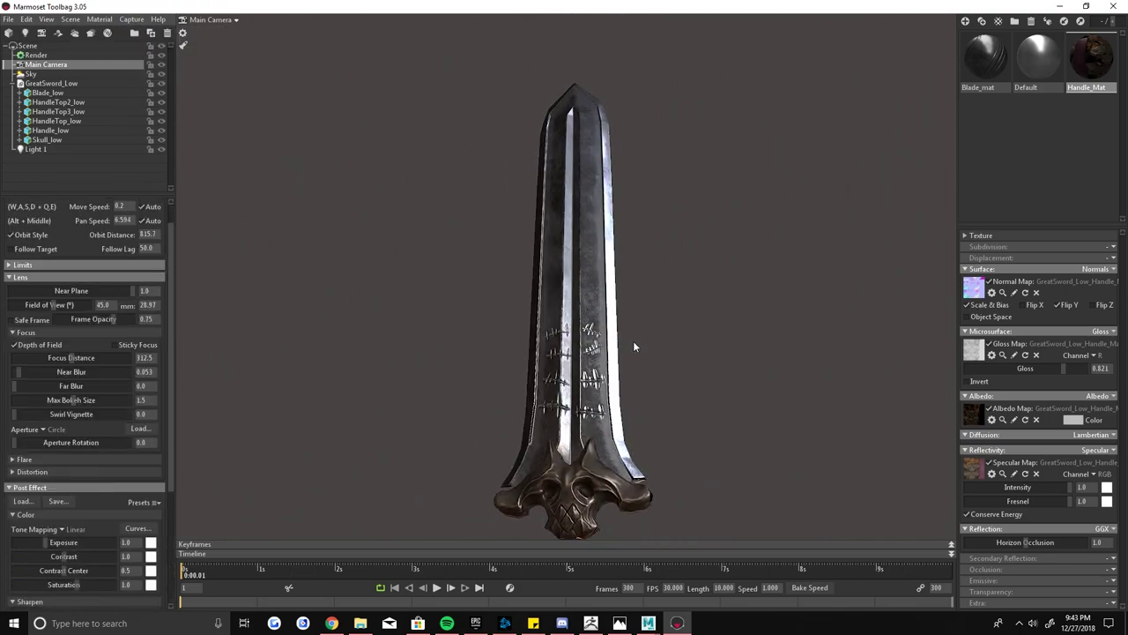
pyautogui.moveTo(633, 346)
pyautogui.mouseDown()
pyautogui.moveTo(572, 348)
pyautogui.moveTo(680, 322)
pyautogui.mouseUp()
pyautogui.scroll(-3, 539, 376)
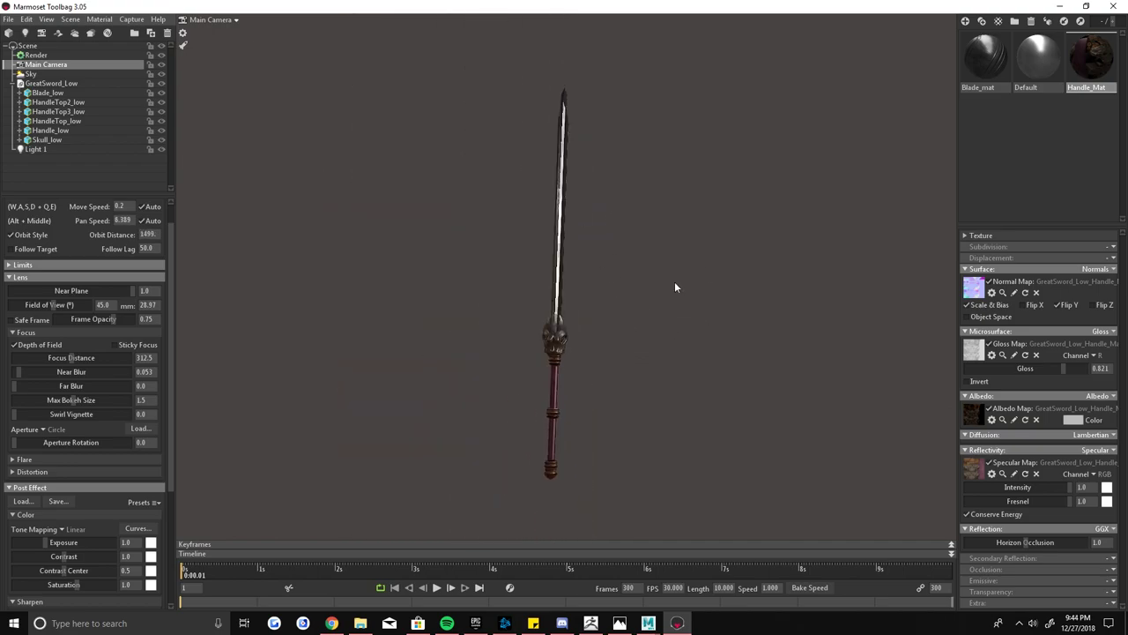
pyautogui.scroll(3, 641, 301)
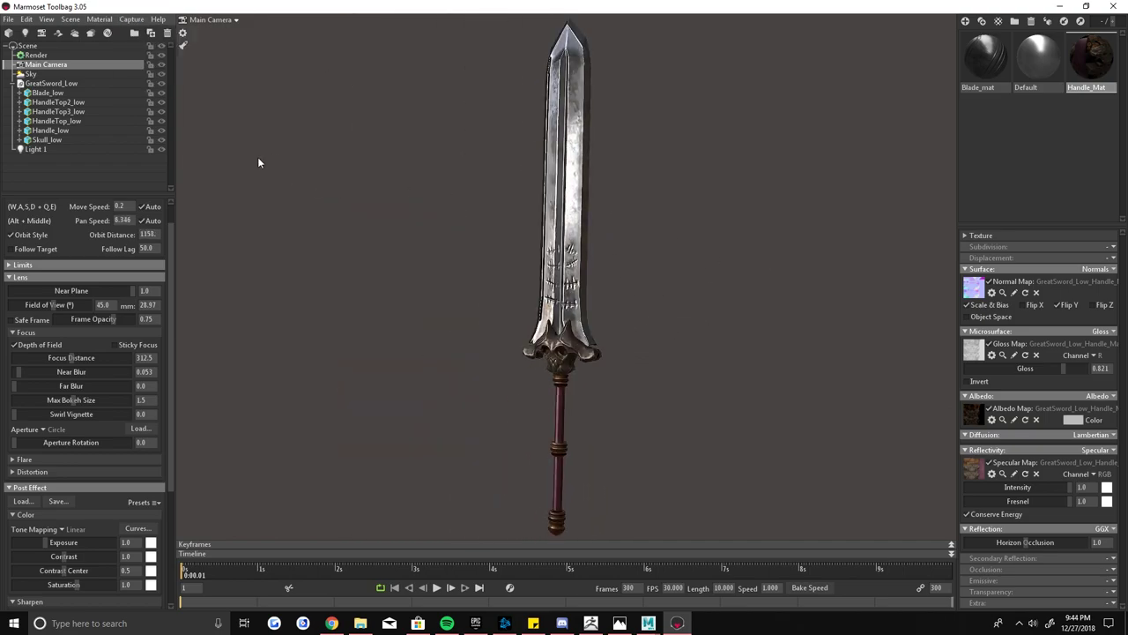